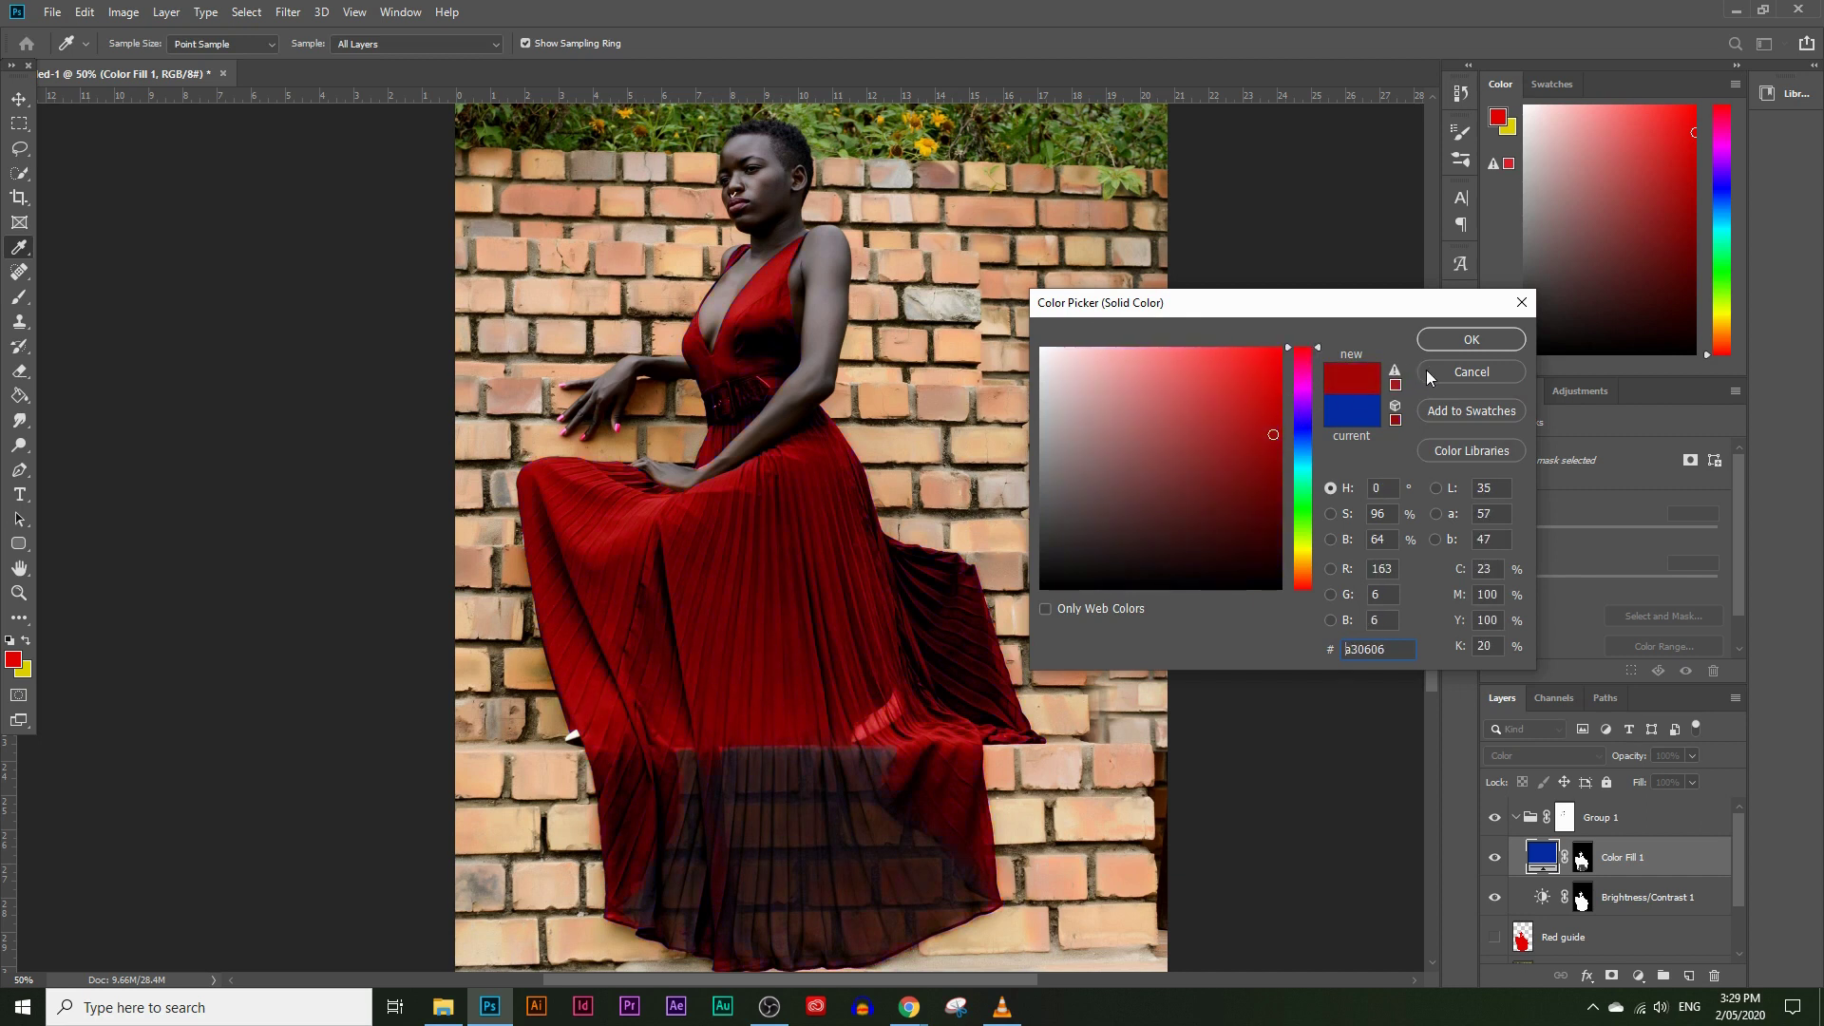
# Step: Apply colour a30606 to the dress's solid colour fill and toggle Group 1's visibility to compare with the original
pyautogui.click(1446, 340)
pyautogui.press('z')
pyautogui.scroll(-2, 921, 751)
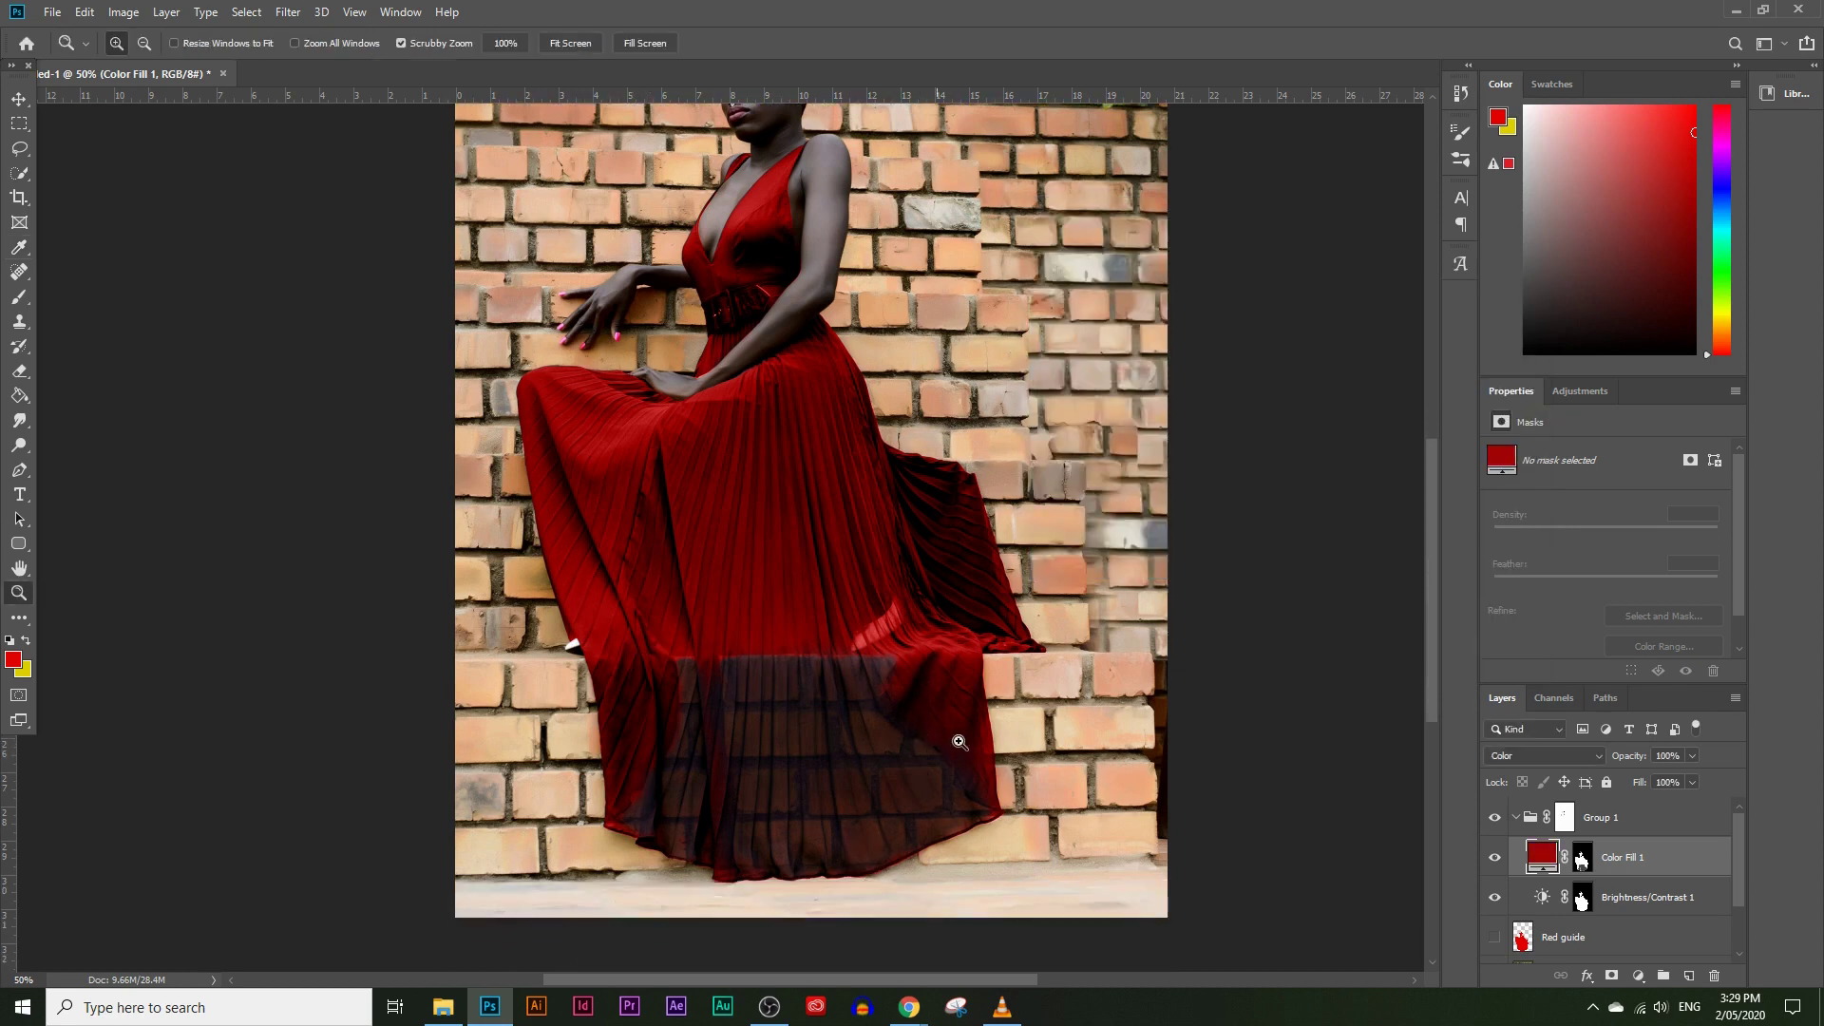
pyautogui.click(1496, 819)
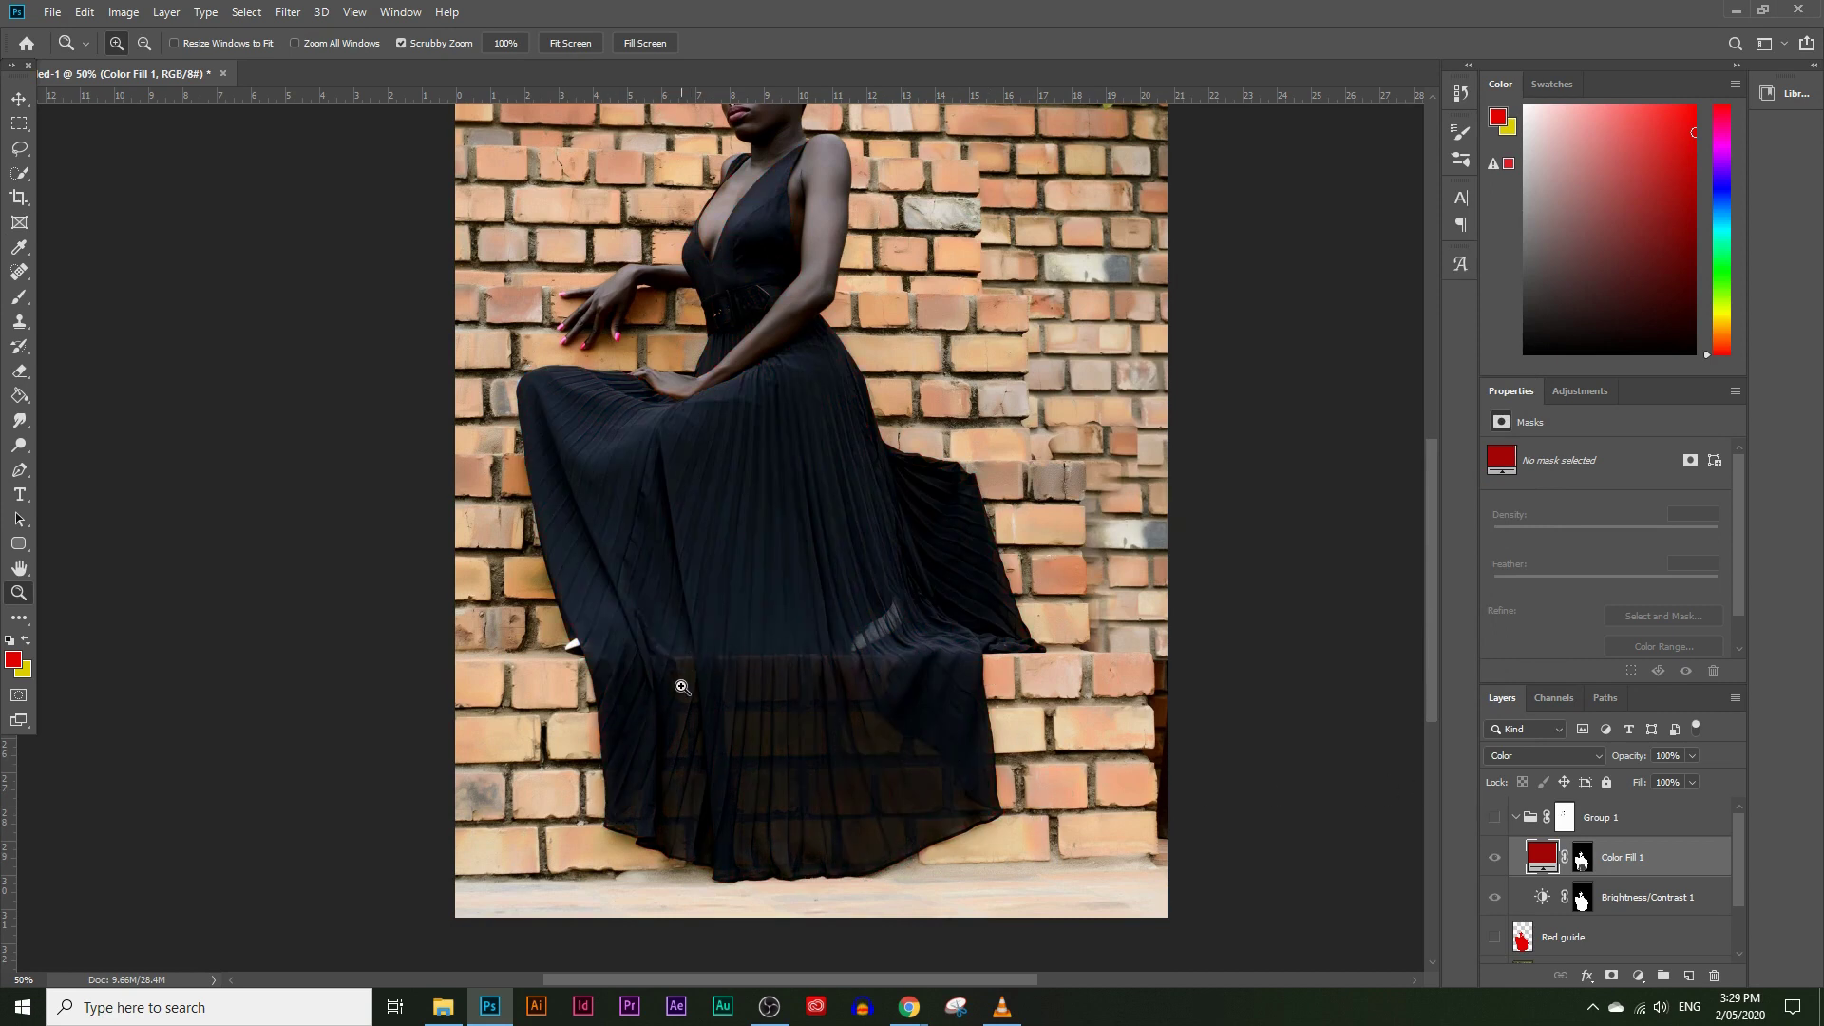
pyautogui.click(1495, 818)
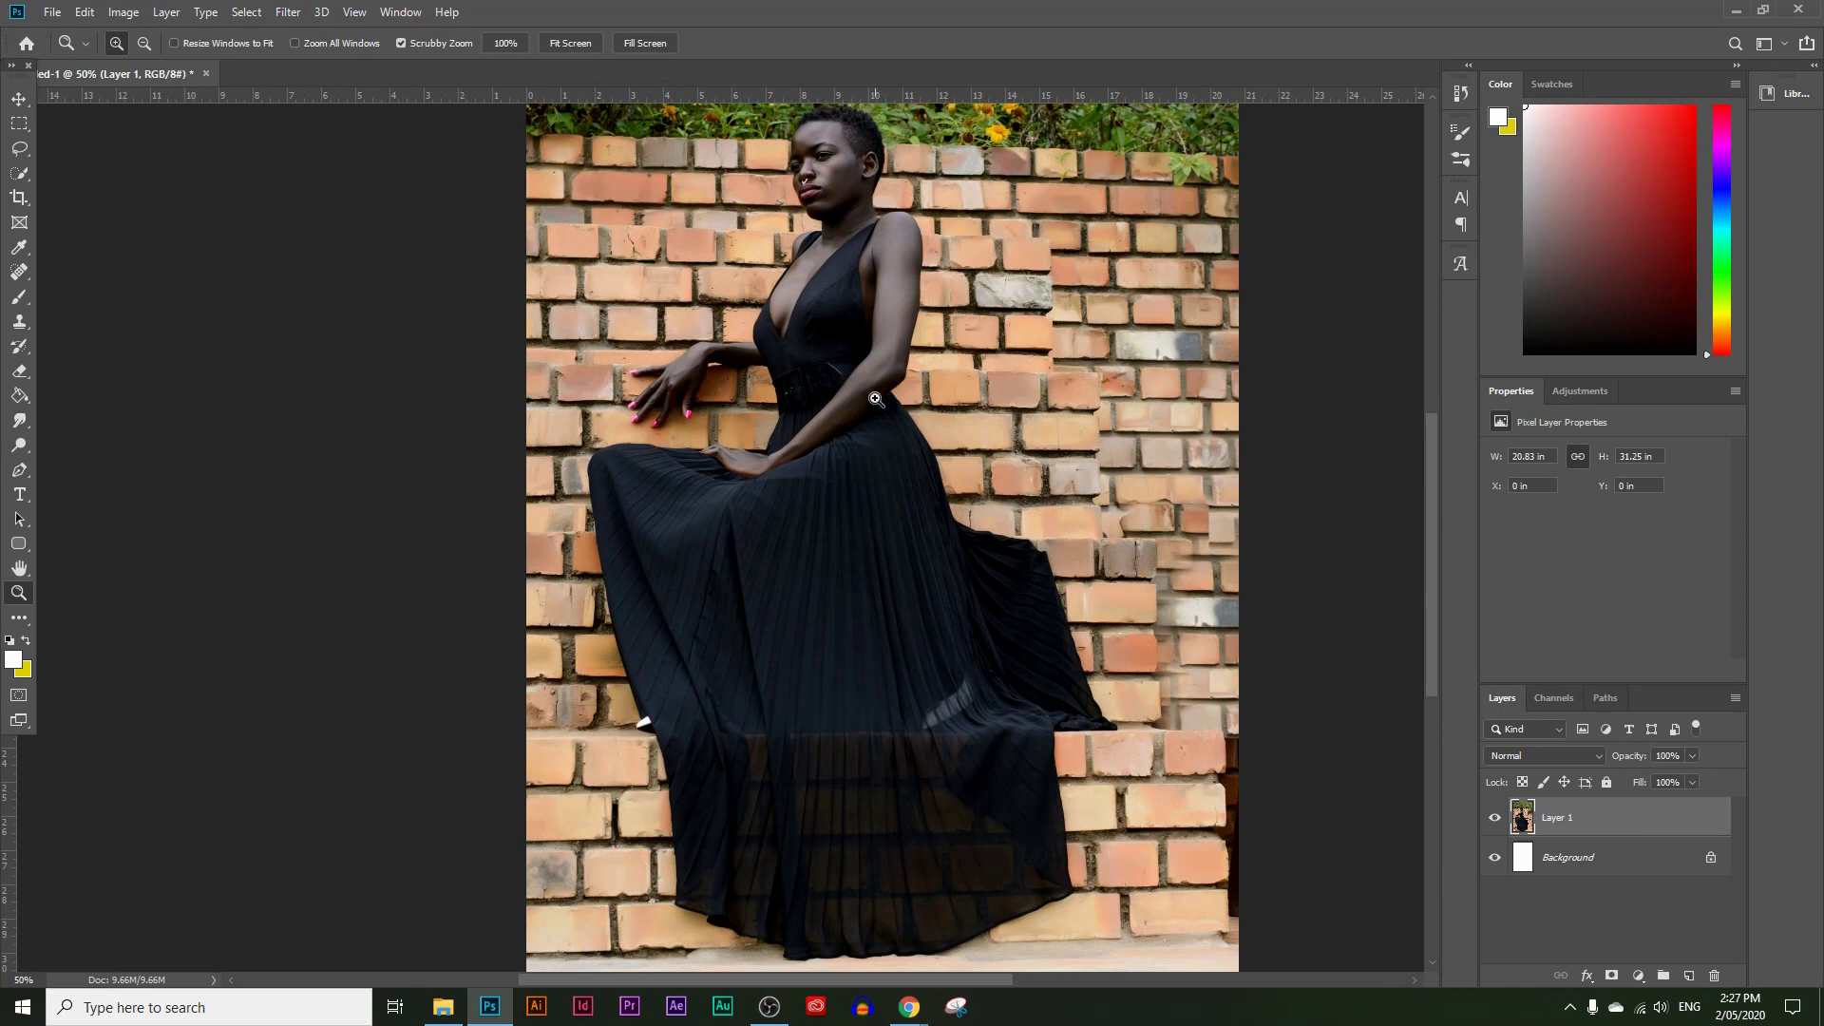
# Step: Start a small Quick Selection on the skirt and inspect its outline up close
pyautogui.click(17, 176)
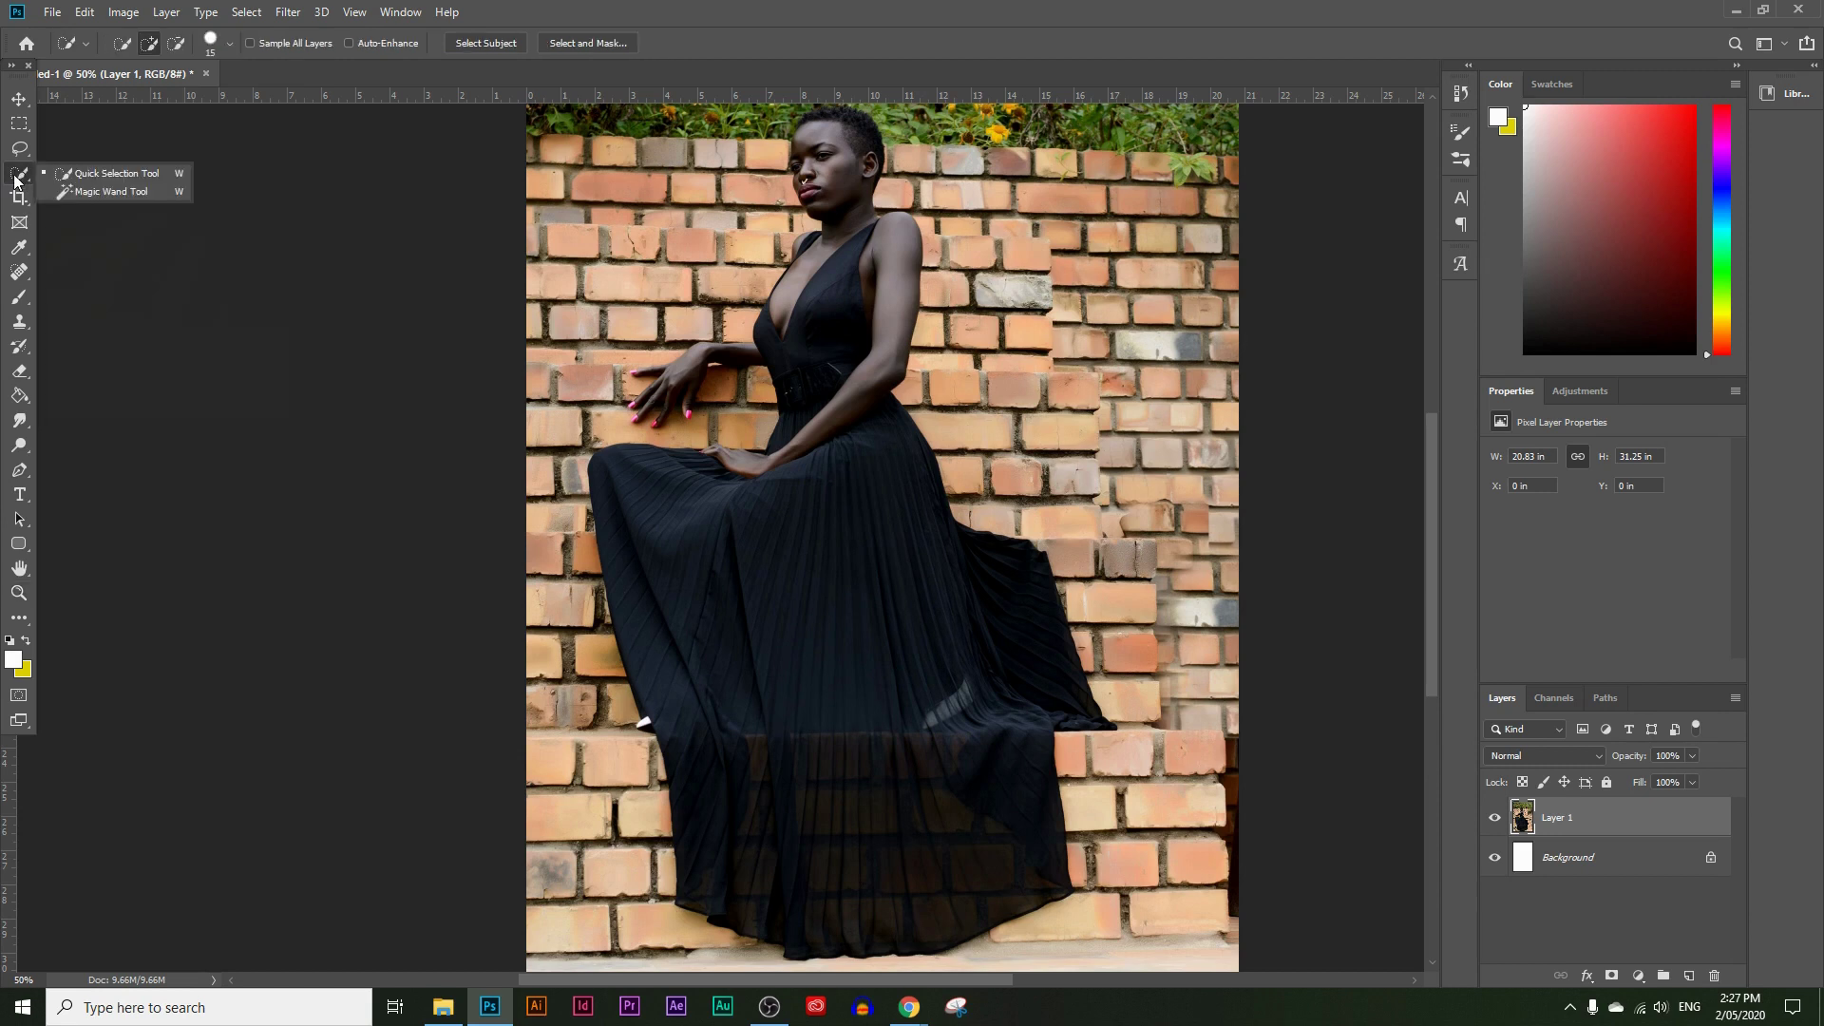
pyautogui.click(93, 172)
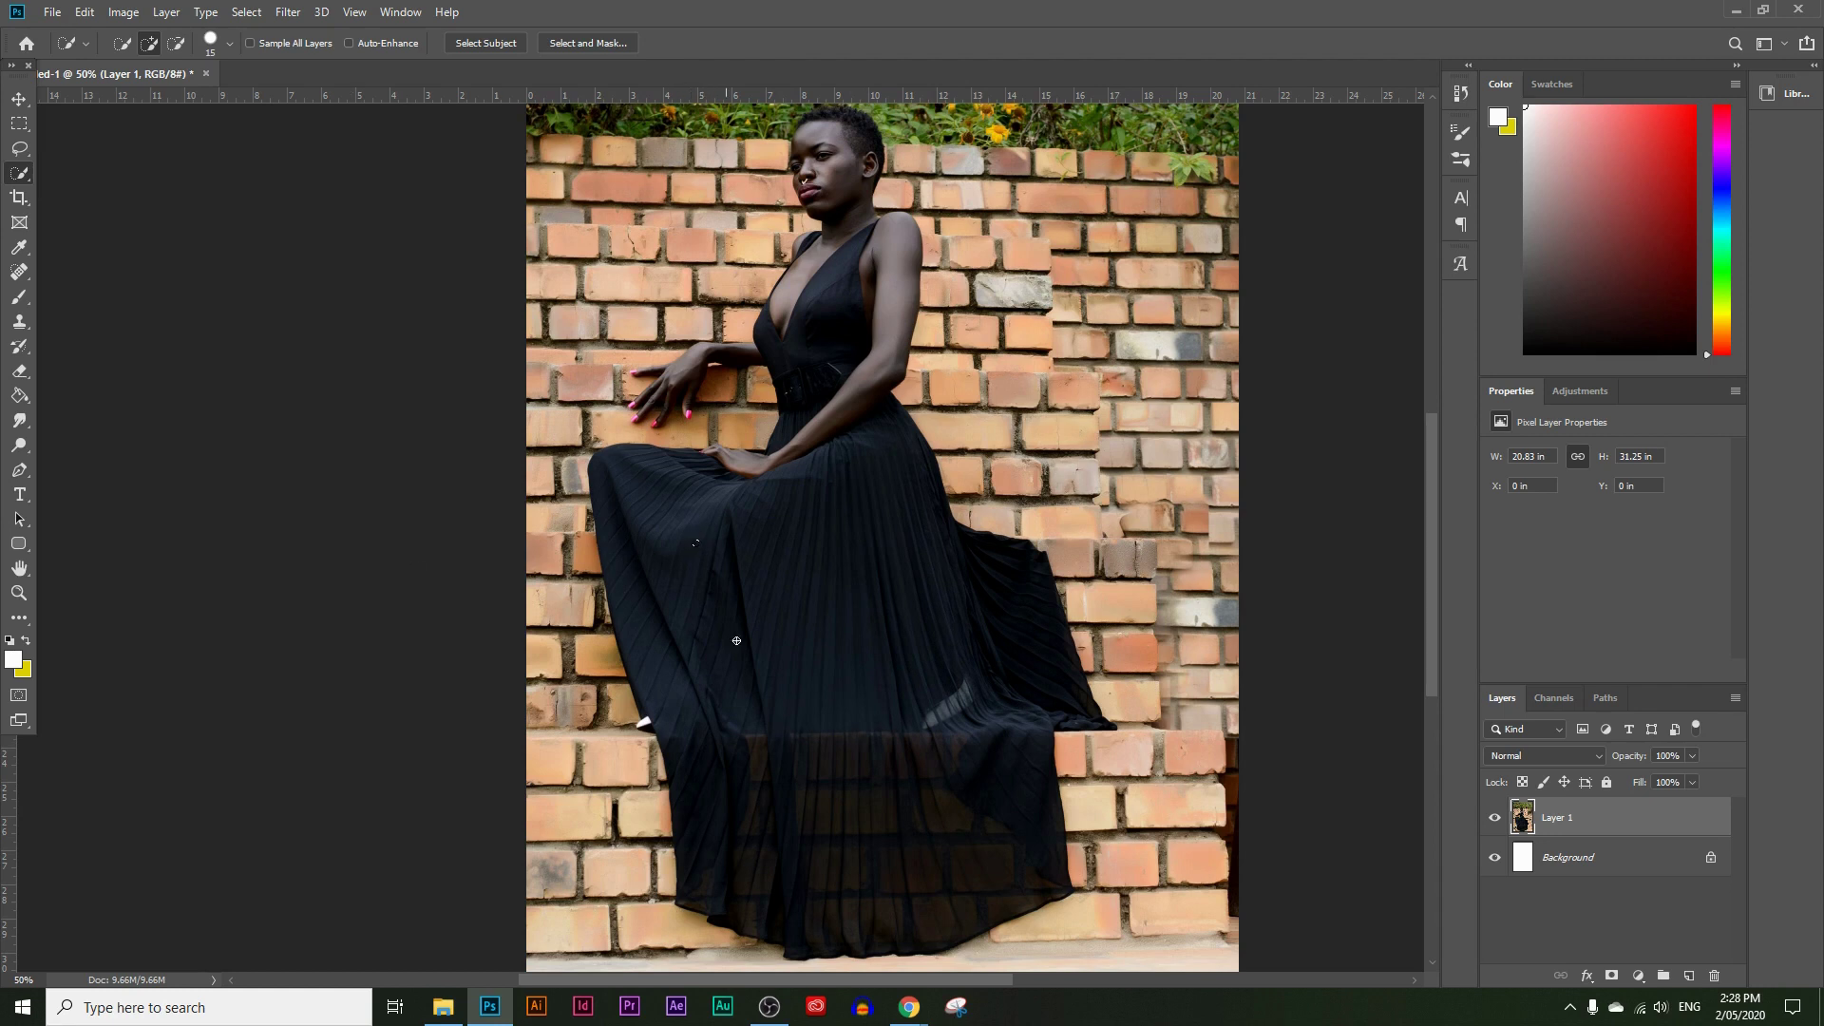
pyautogui.click(19, 593)
pyautogui.moveTo(627, 579)
pyautogui.mouseDown()
pyautogui.moveTo(753, 529)
pyautogui.moveTo(679, 449)
pyautogui.mouseUp()
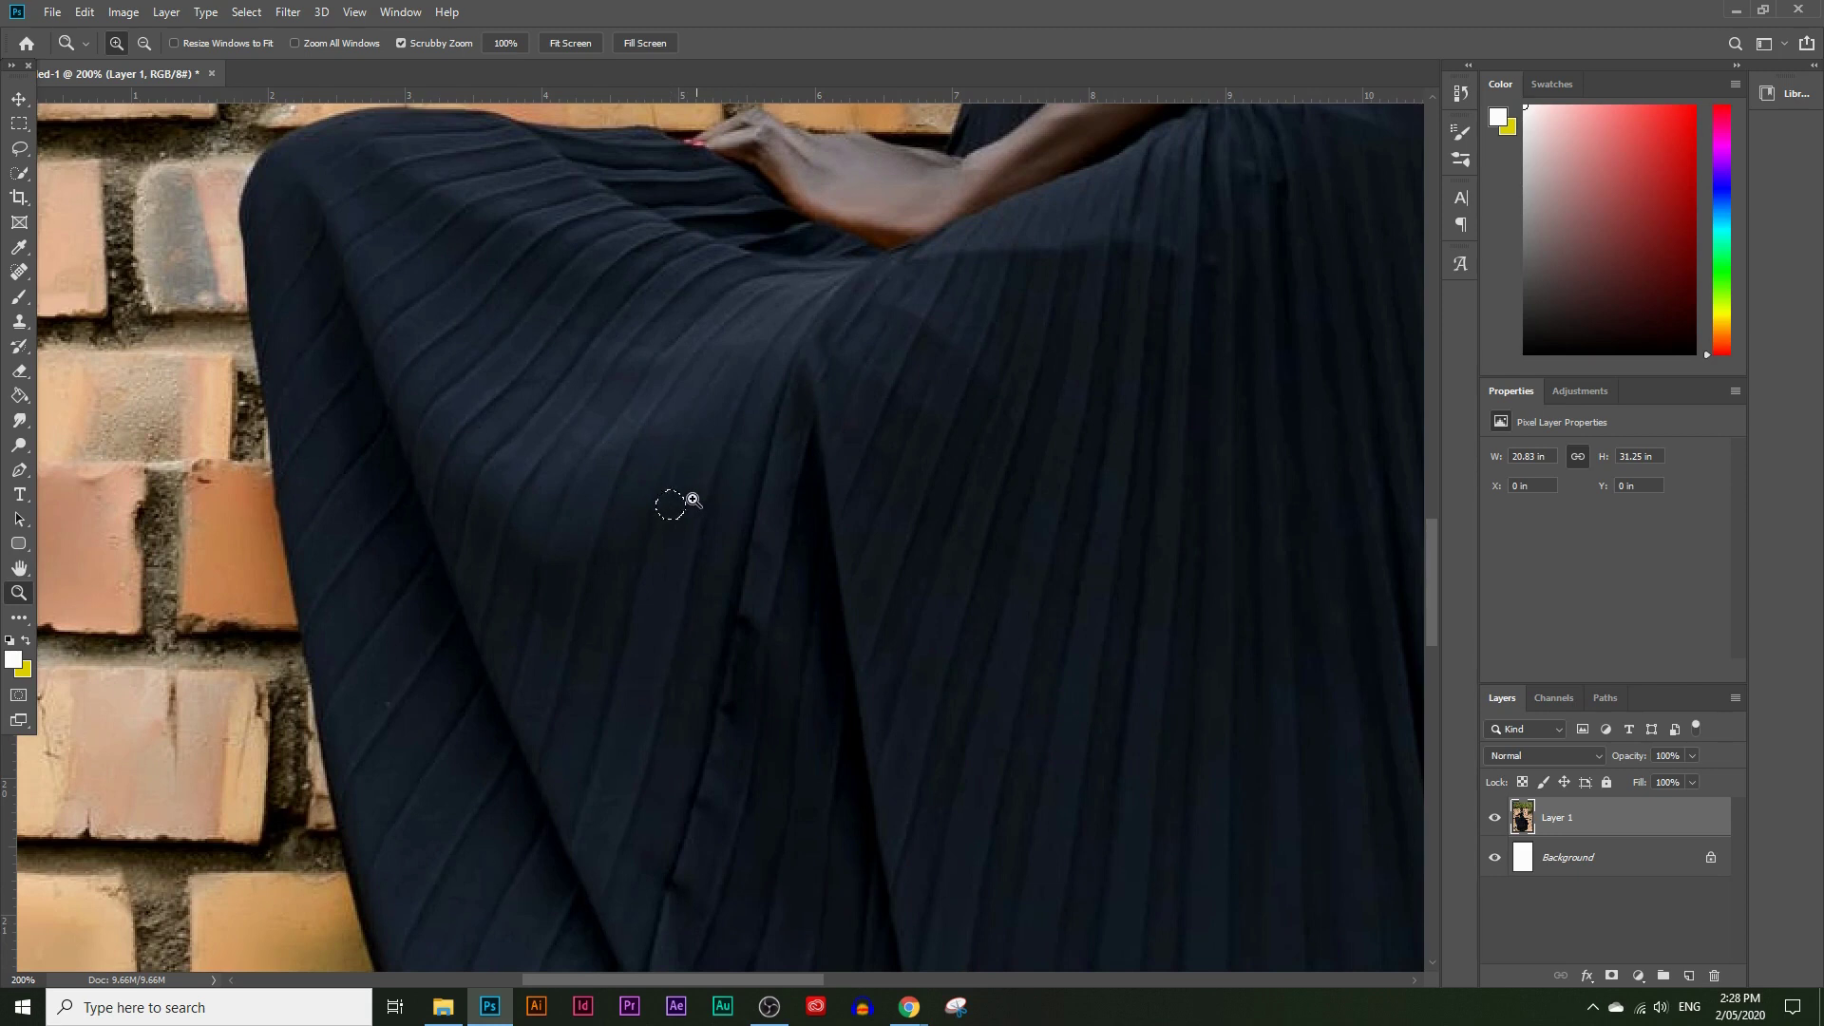
pyautogui.scroll(-10, 917, 604)
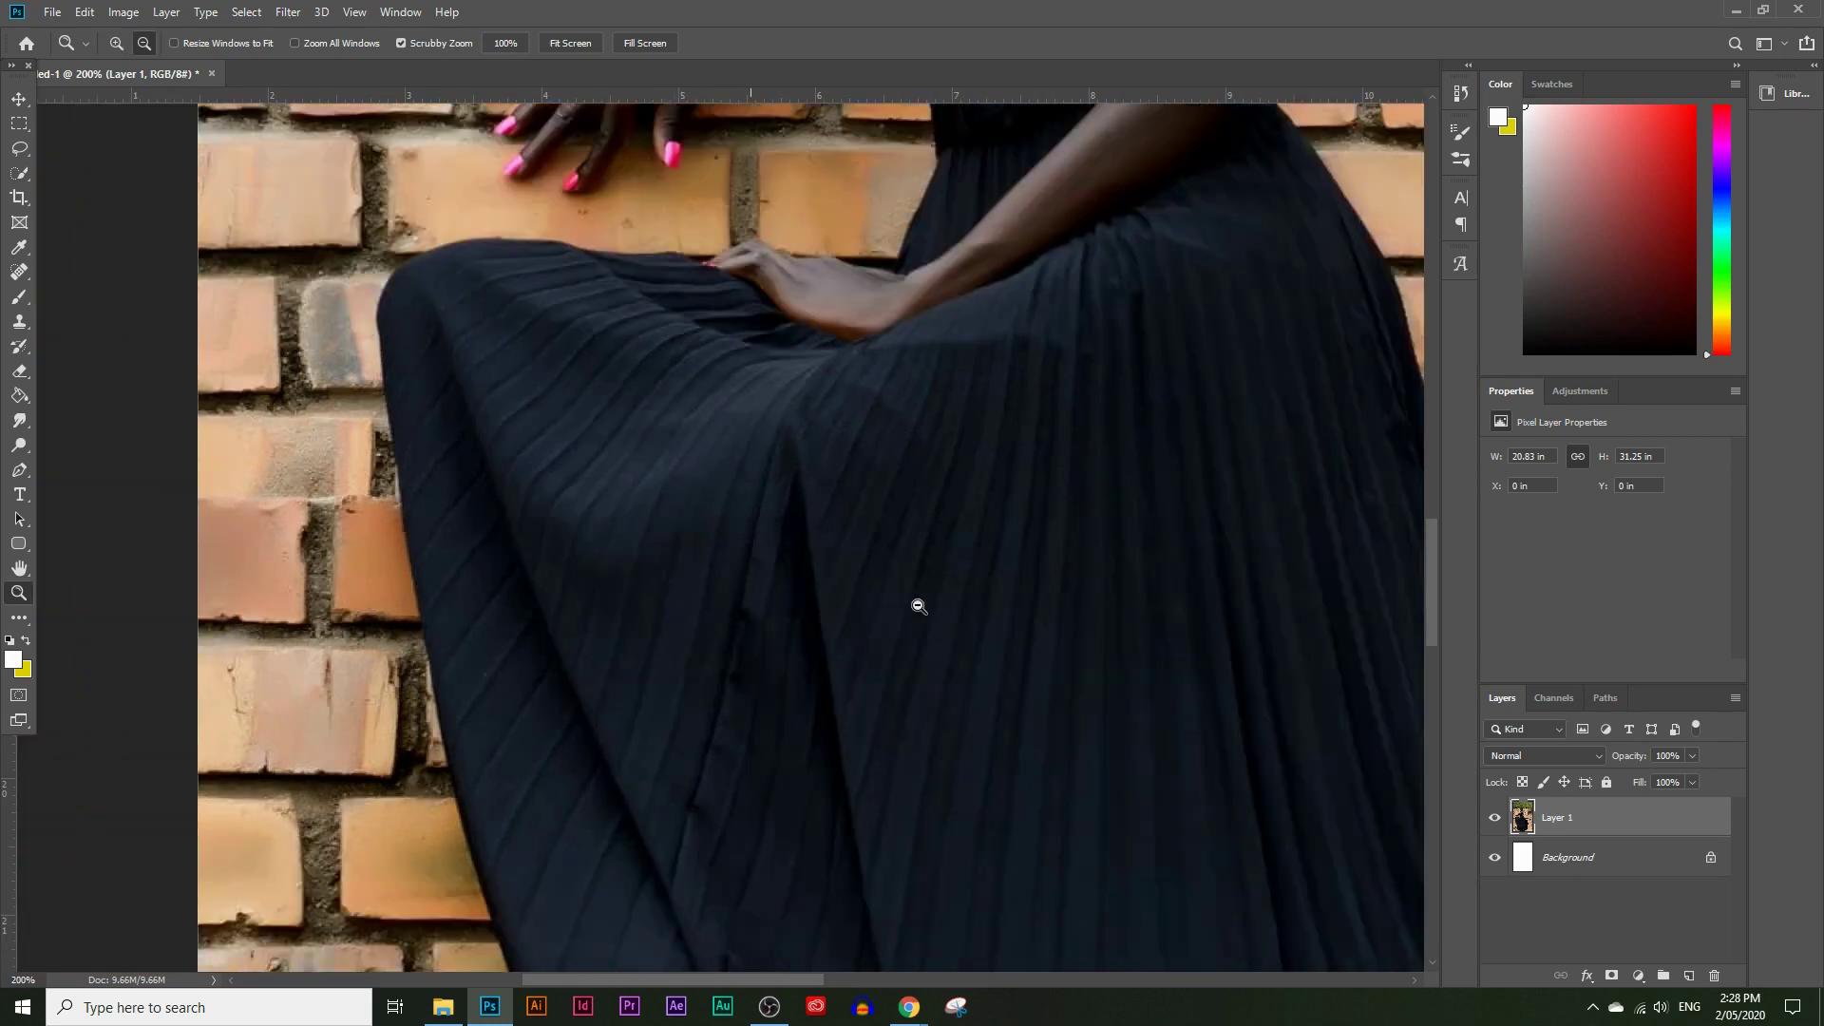
pyautogui.scroll(-1, 984, 599)
pyautogui.scroll(-1, 1040, 575)
pyautogui.scroll(-1, 1040, 575)
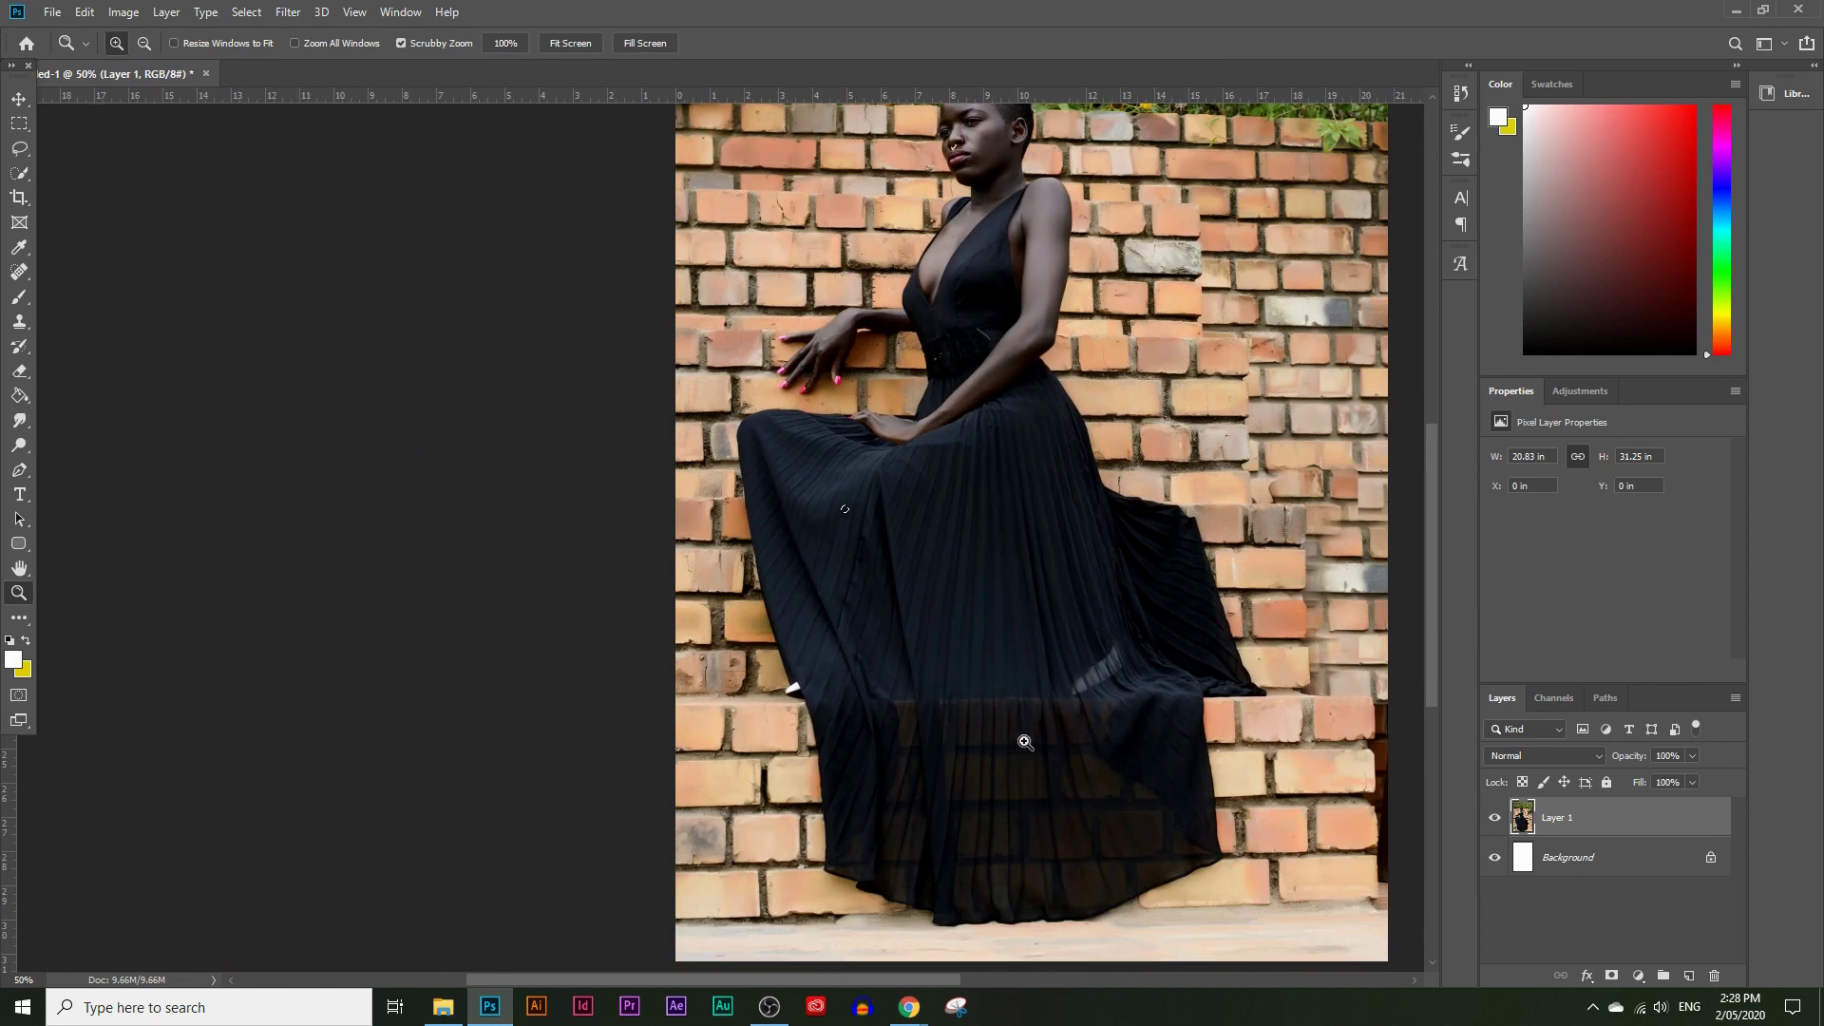
pyautogui.moveTo(926, 975); pyautogui.dragTo(982, 977)
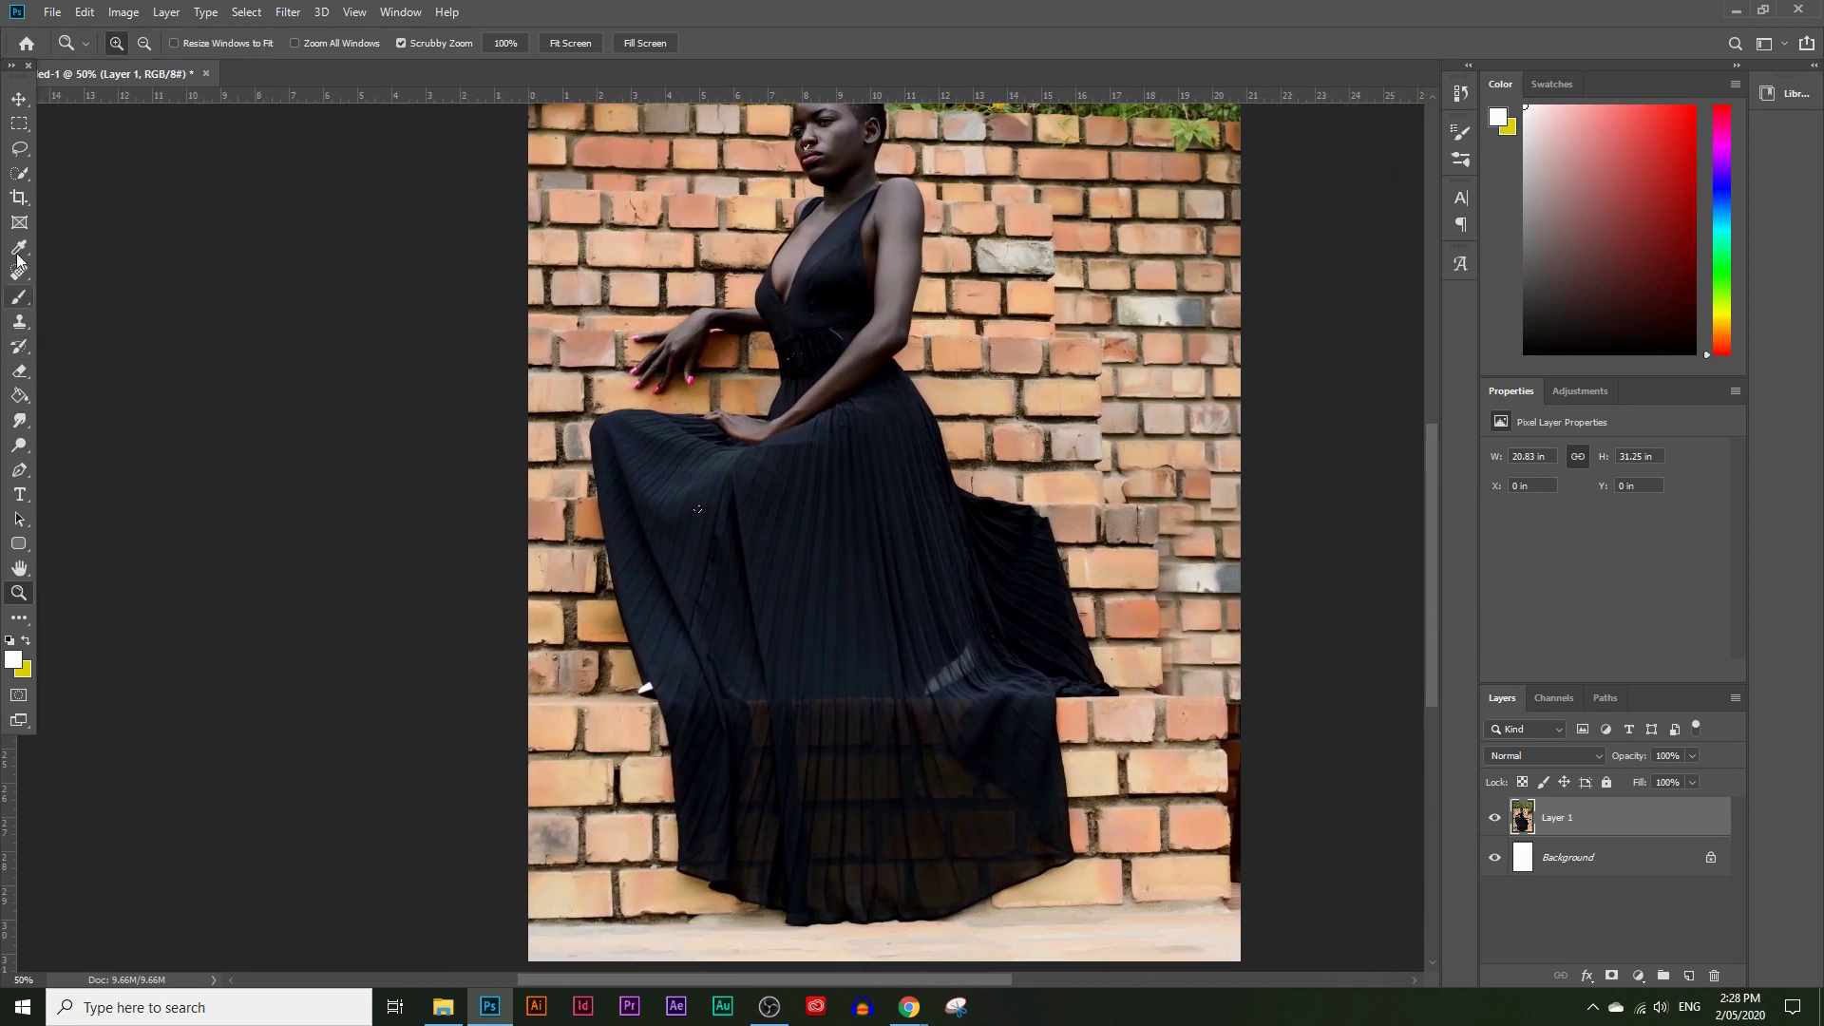
# Step: Extend the selection over the whole skirt down to the hem using the Quick Selection tool with a brush size of 50
pyautogui.click(25, 176)
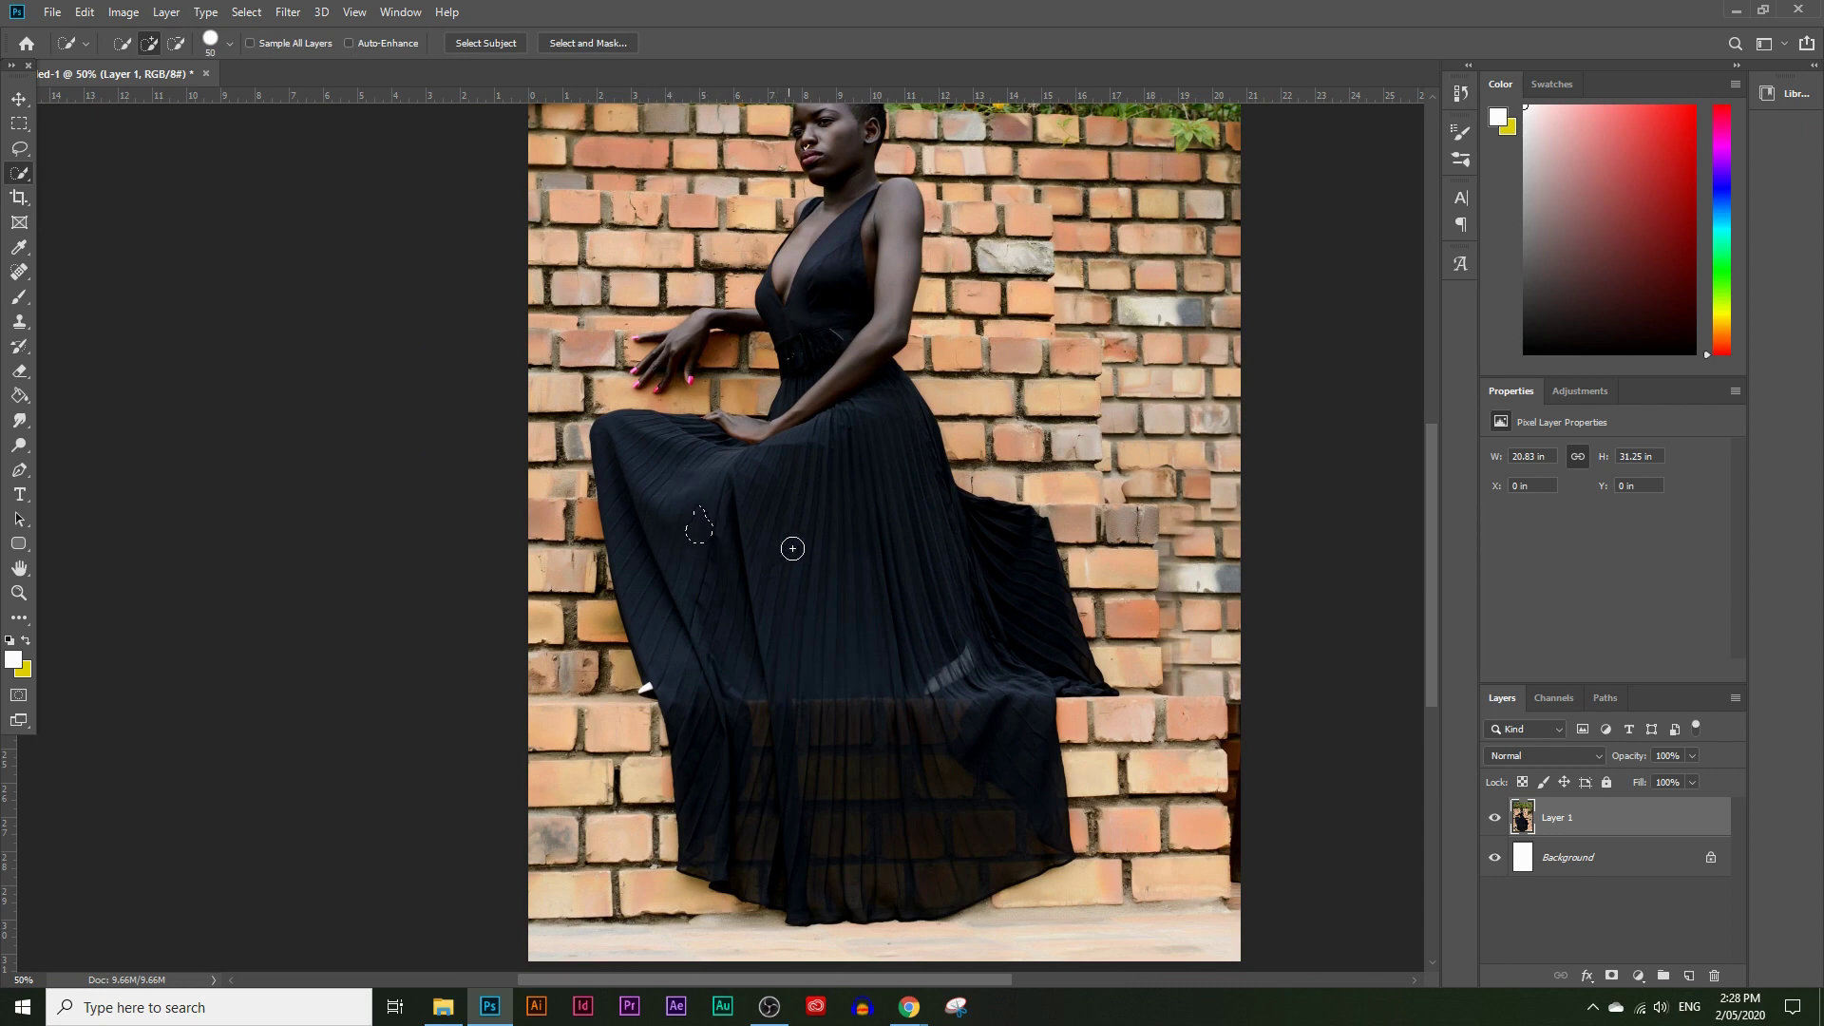
pyautogui.scroll(3, 779, 551)
pyautogui.scroll(2, 722, 615)
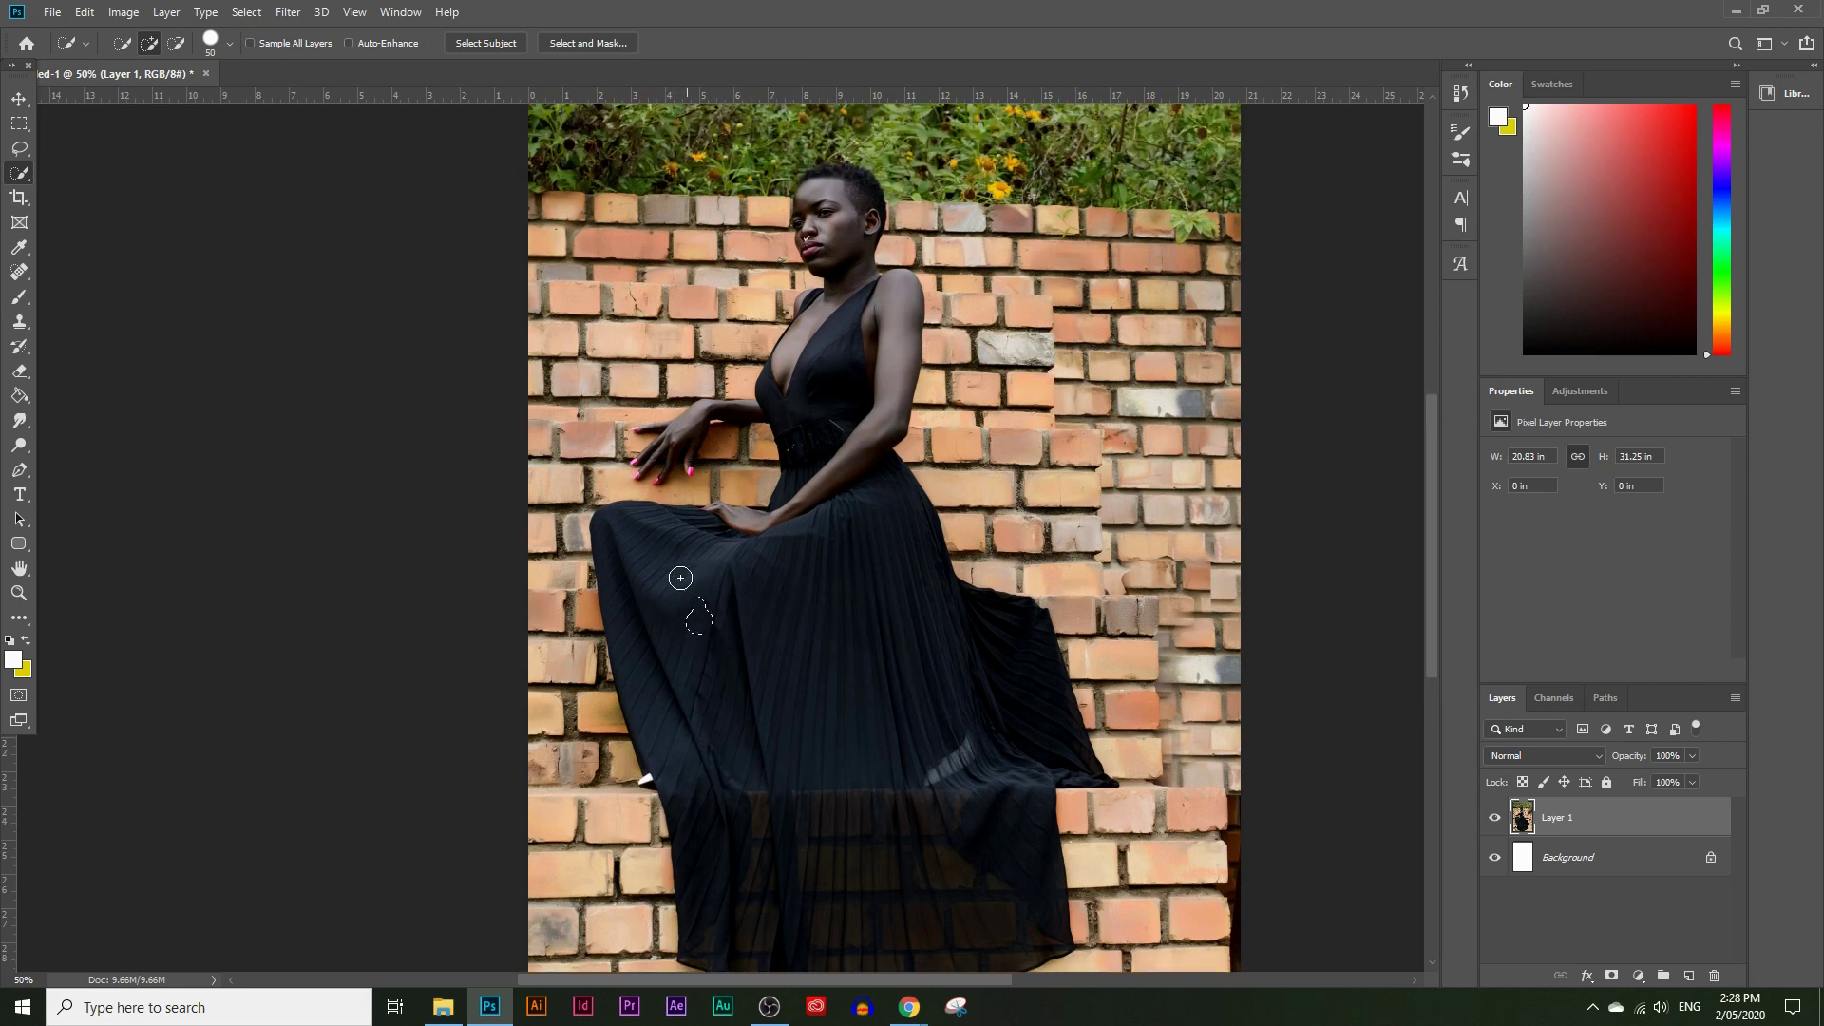
pyautogui.moveTo(717, 609)
pyautogui.mouseDown()
pyautogui.moveTo(675, 602)
pyautogui.moveTo(785, 624)
pyautogui.moveTo(773, 671)
pyautogui.moveTo(724, 645)
pyautogui.moveTo(695, 695)
pyautogui.mouseUp()
pyautogui.moveTo(606, 637)
pyautogui.mouseDown()
pyautogui.moveTo(659, 735)
pyautogui.moveTo(803, 839)
pyautogui.moveTo(897, 758)
pyautogui.mouseUp()
pyautogui.scroll(-2, 897, 759)
pyautogui.scroll(-2, 897, 758)
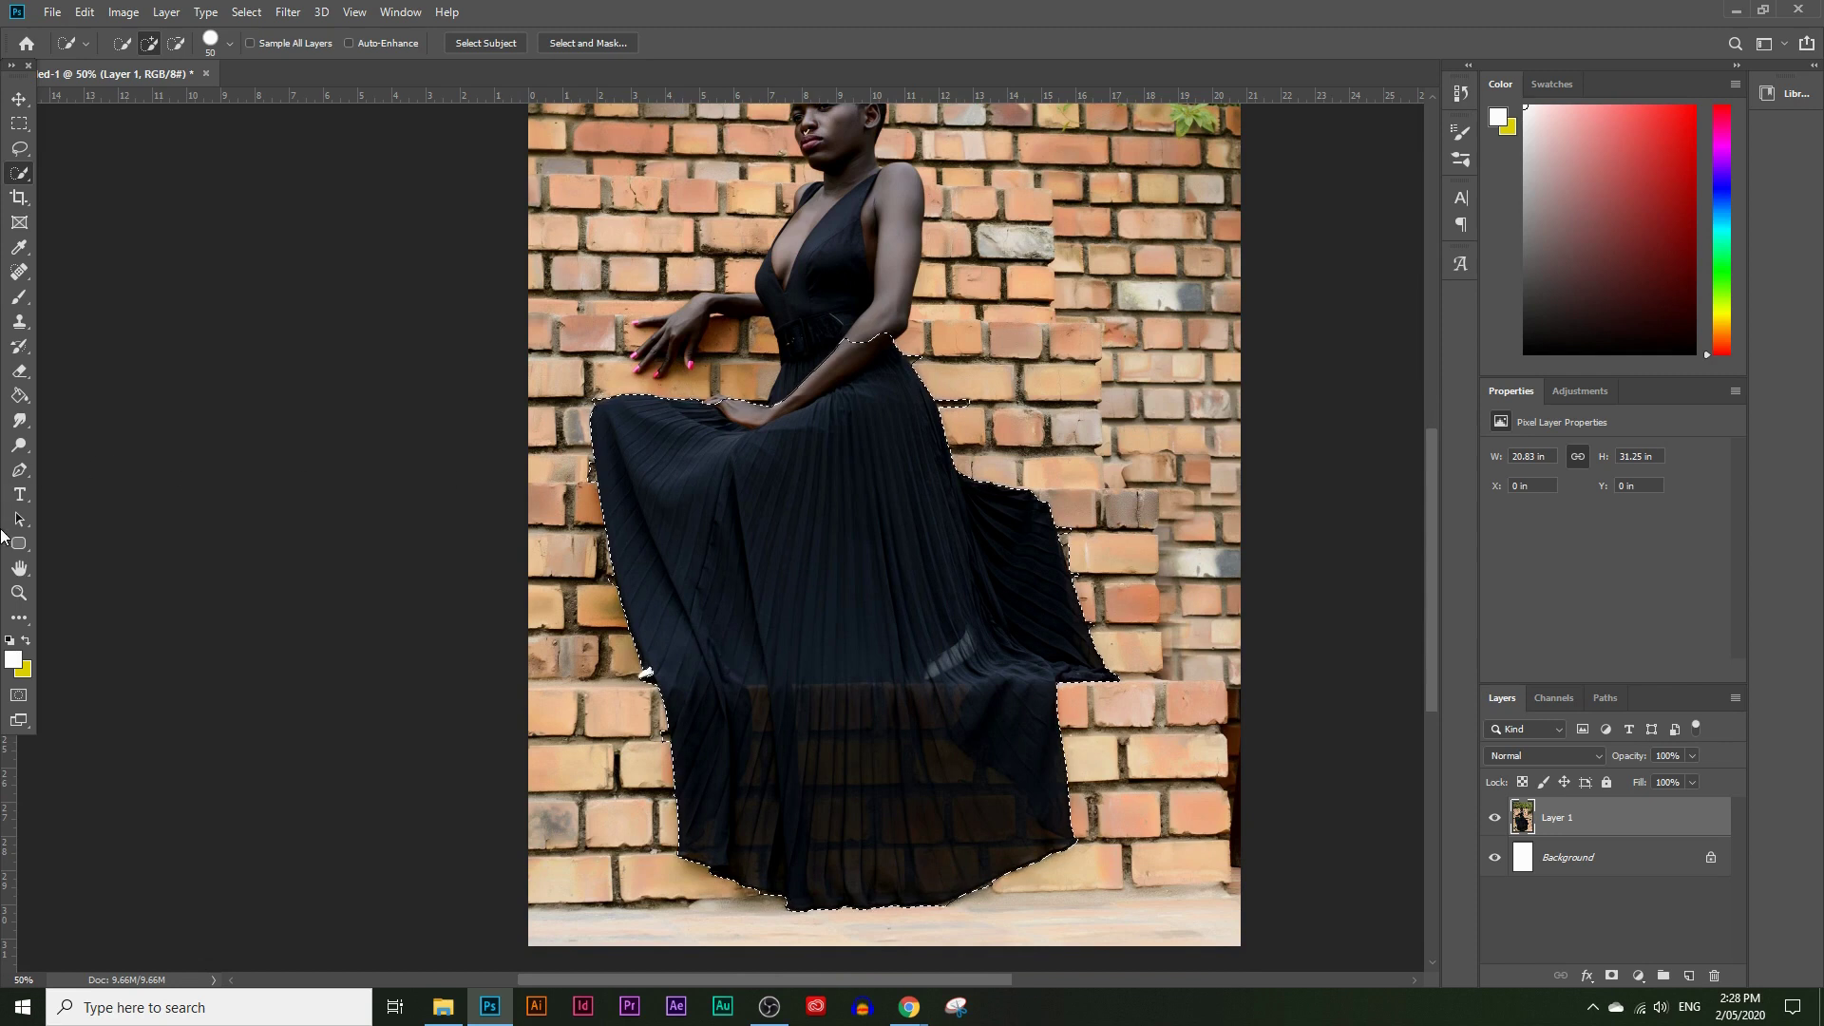
# Step: Add the dress's bodice and near shoulder strap to the selection with the Quick Selection tool
pyautogui.click(19, 592)
pyautogui.click(893, 366)
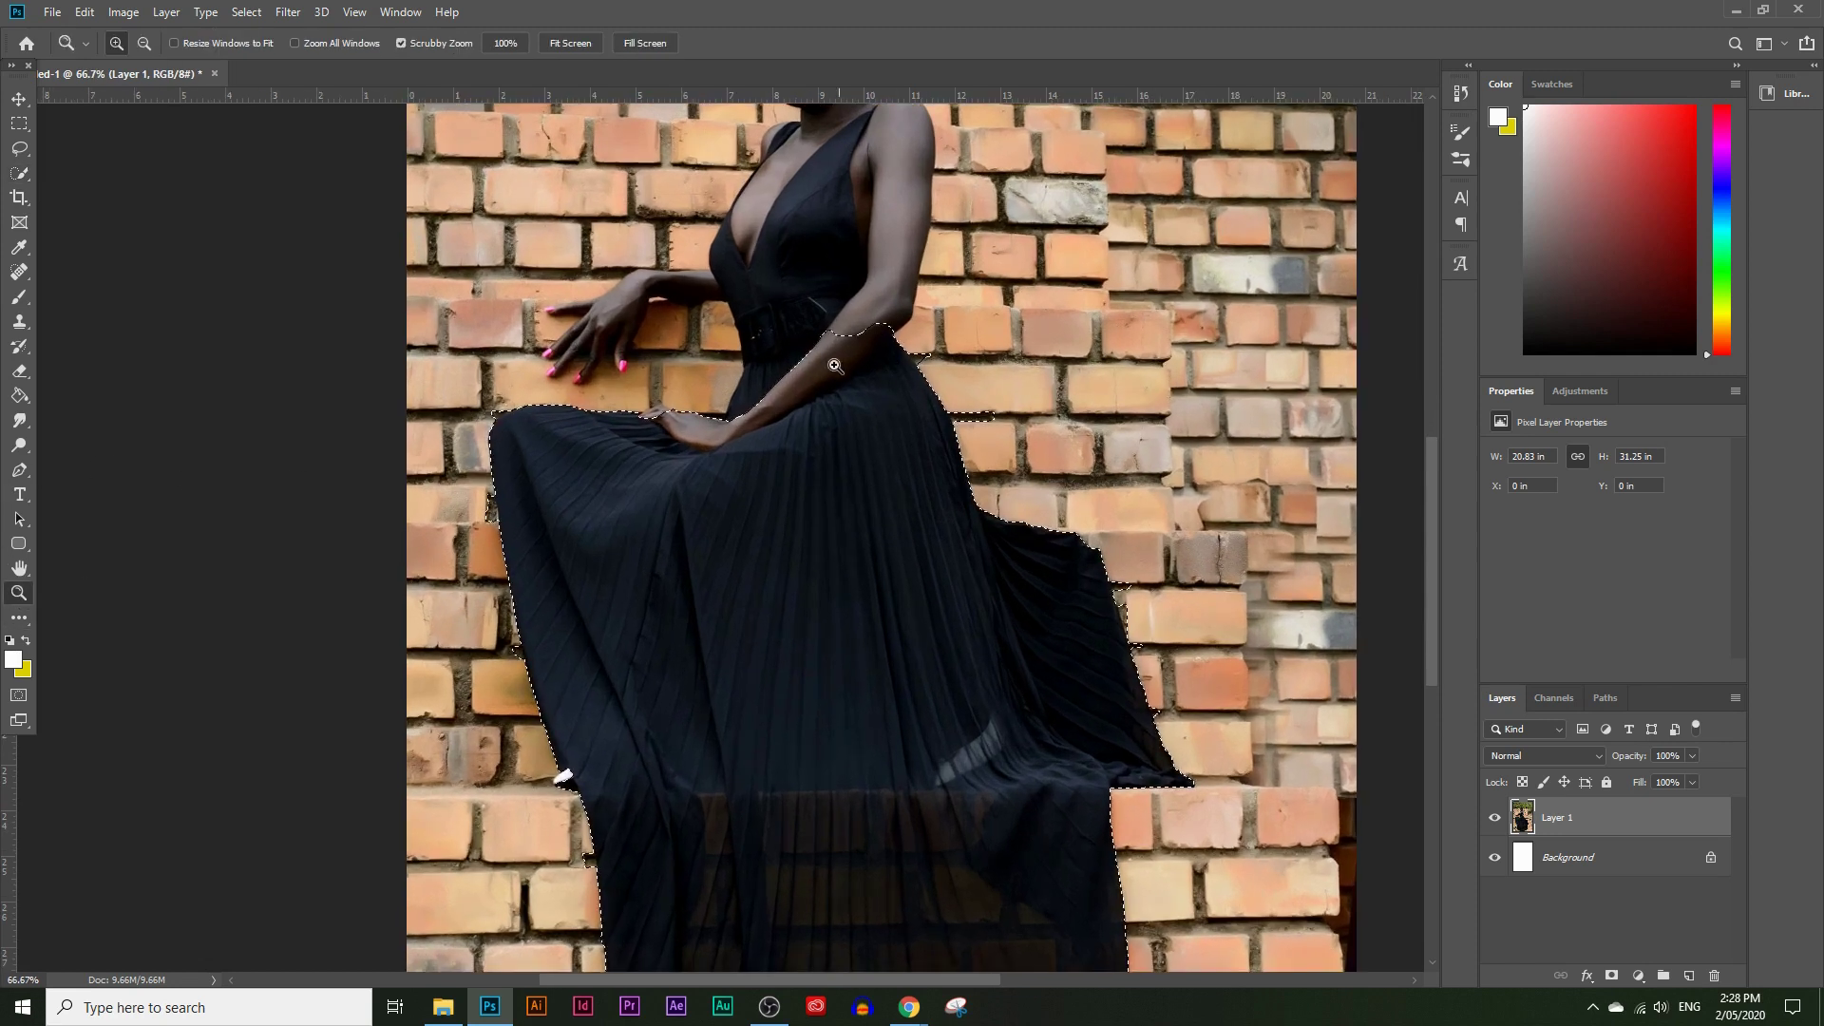
pyautogui.click(1089, 561)
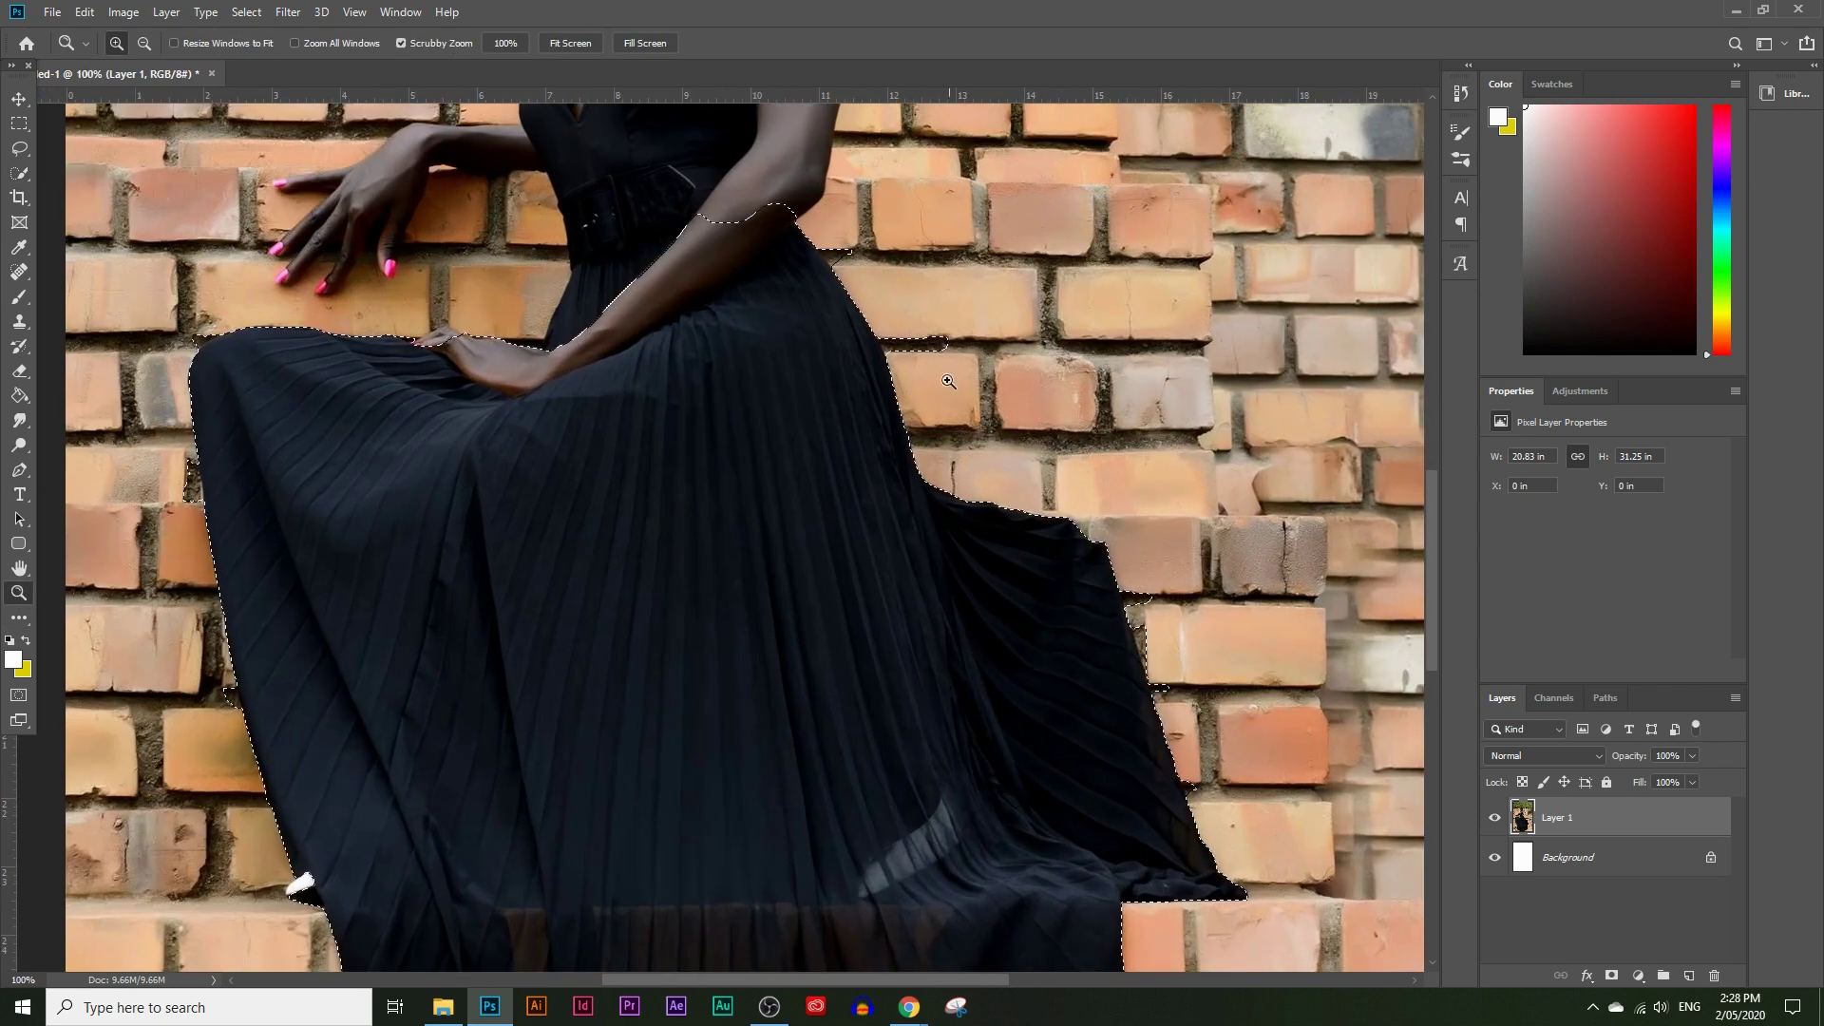
pyautogui.scroll(3, 924, 326)
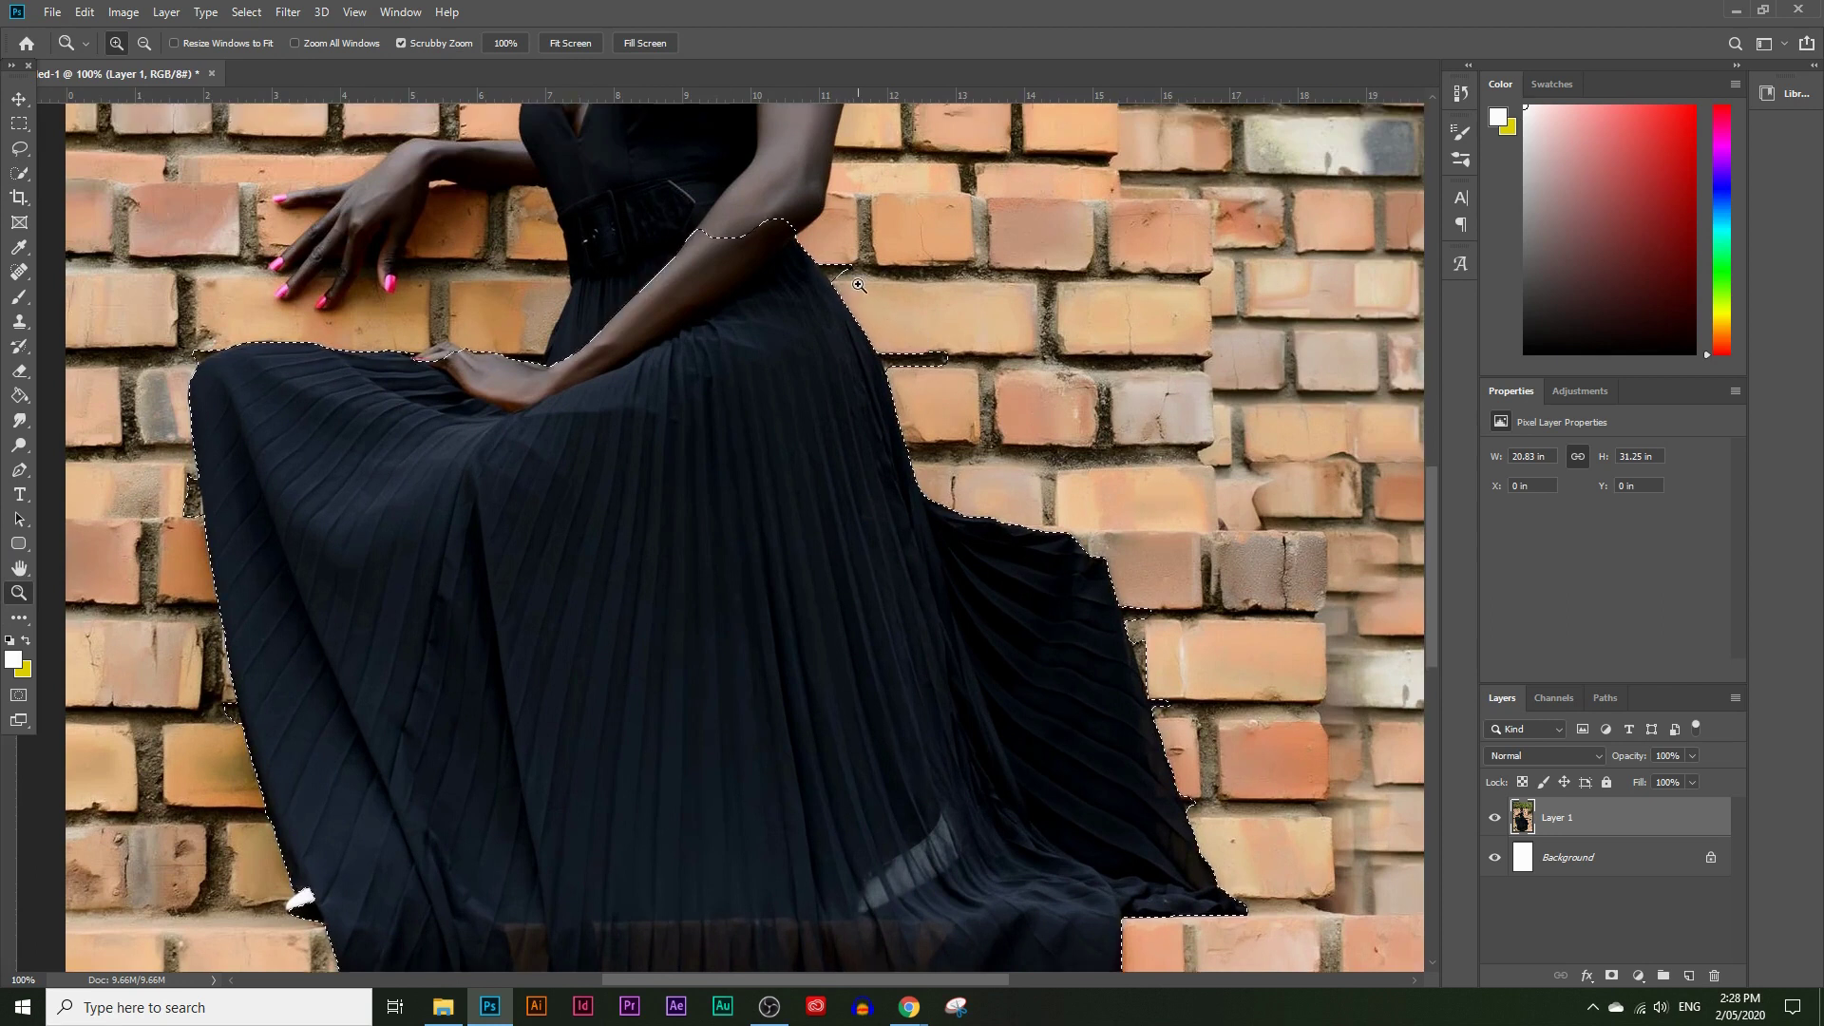
pyautogui.scroll(3, 840, 405)
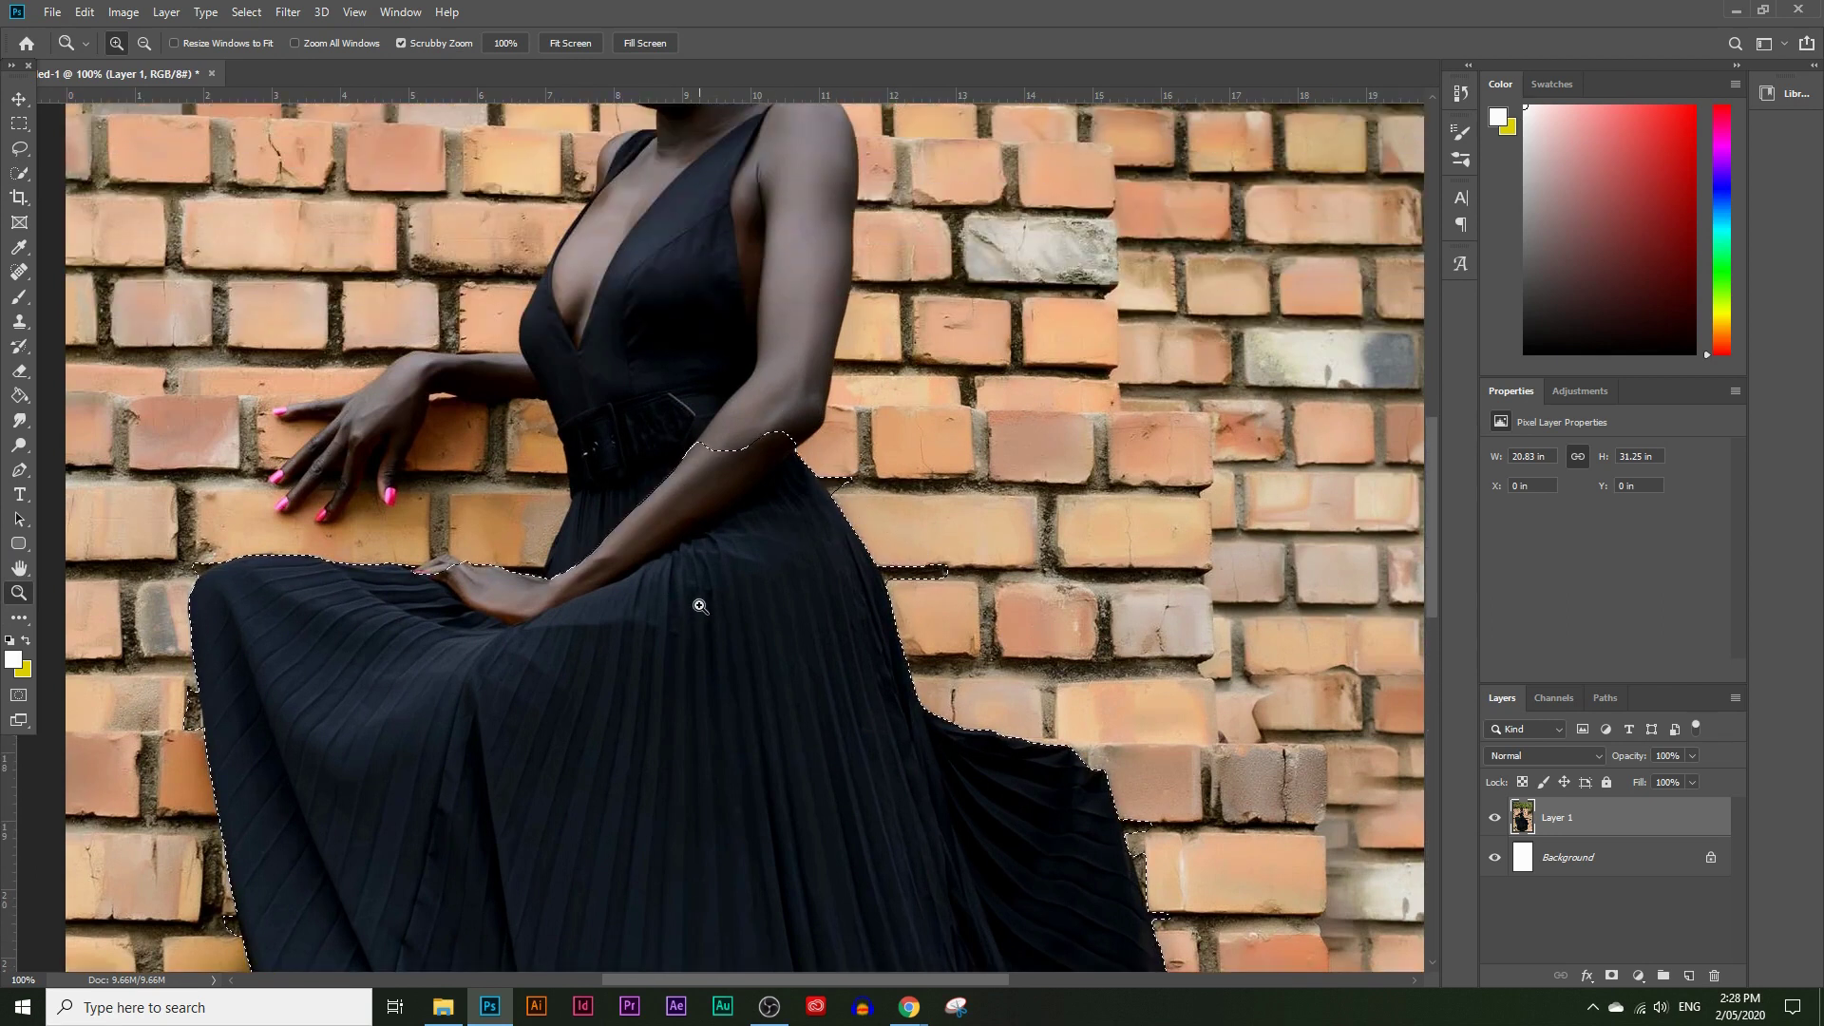
pyautogui.scroll(1, 636, 307)
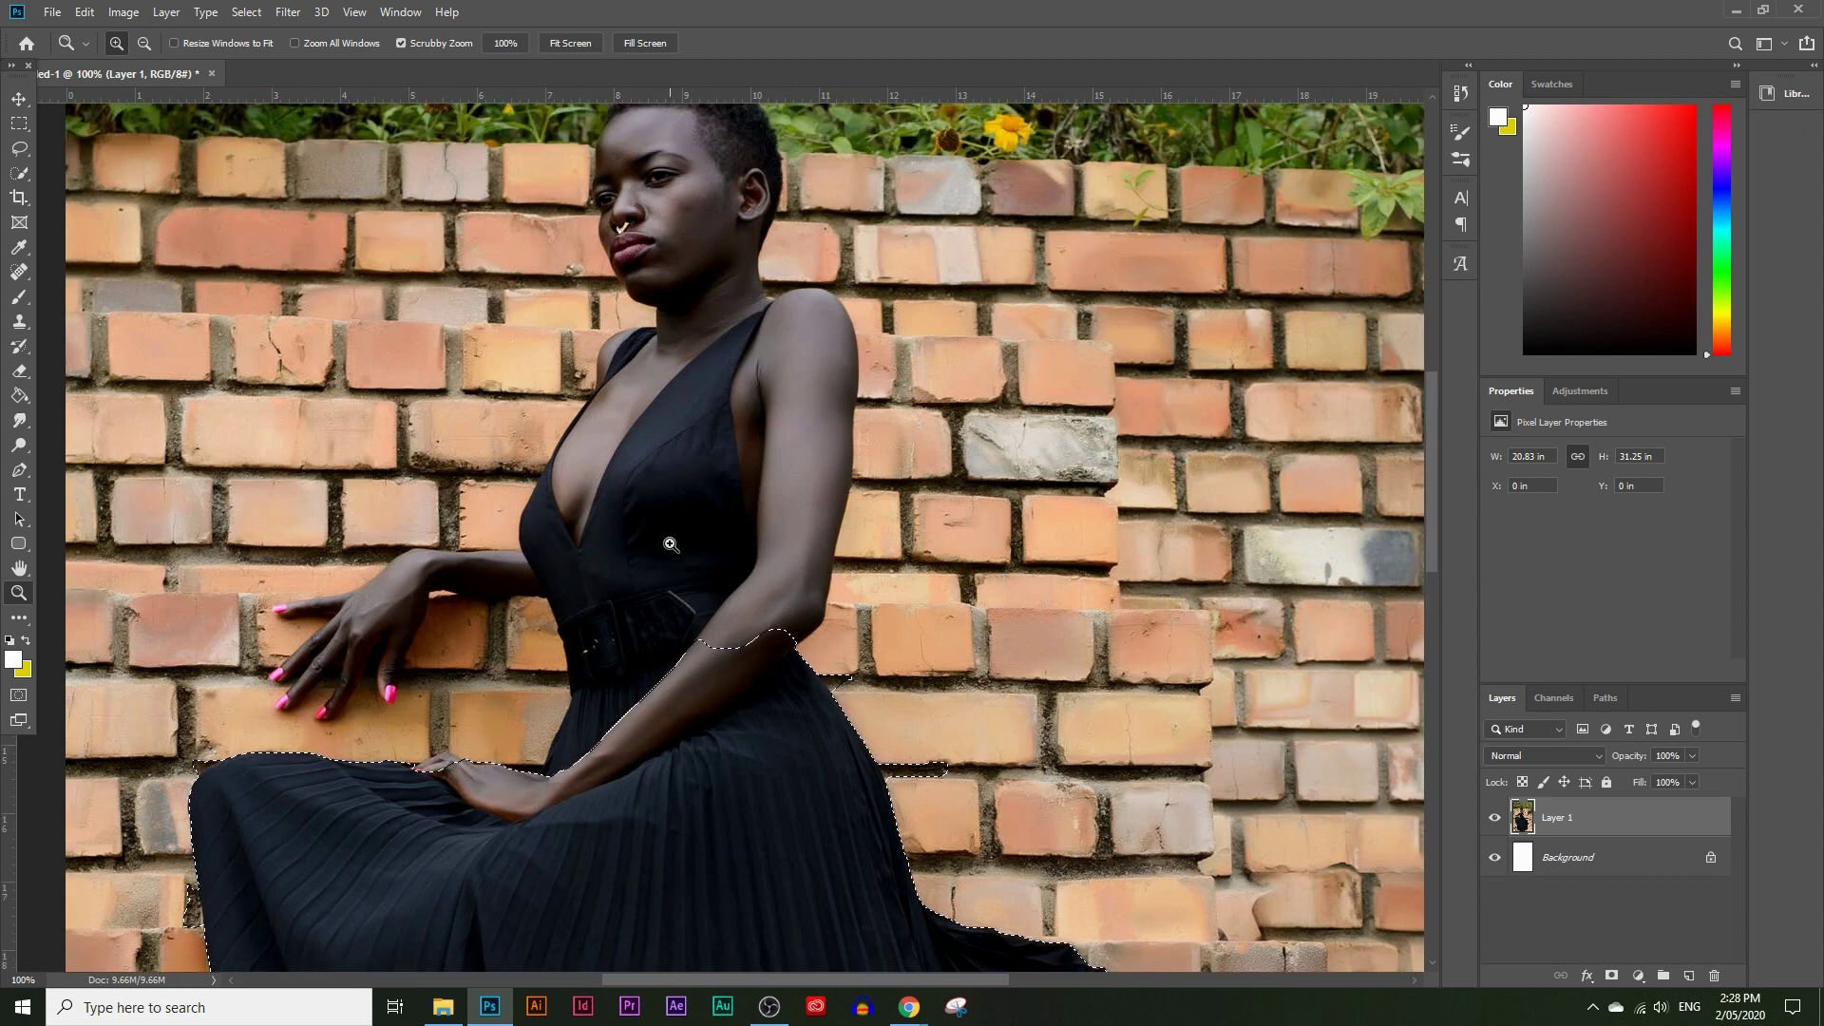
pyautogui.click(19, 173)
pyautogui.moveTo(727, 411)
pyautogui.mouseDown()
pyautogui.moveTo(664, 473)
pyautogui.moveTo(684, 446)
pyautogui.mouseUp()
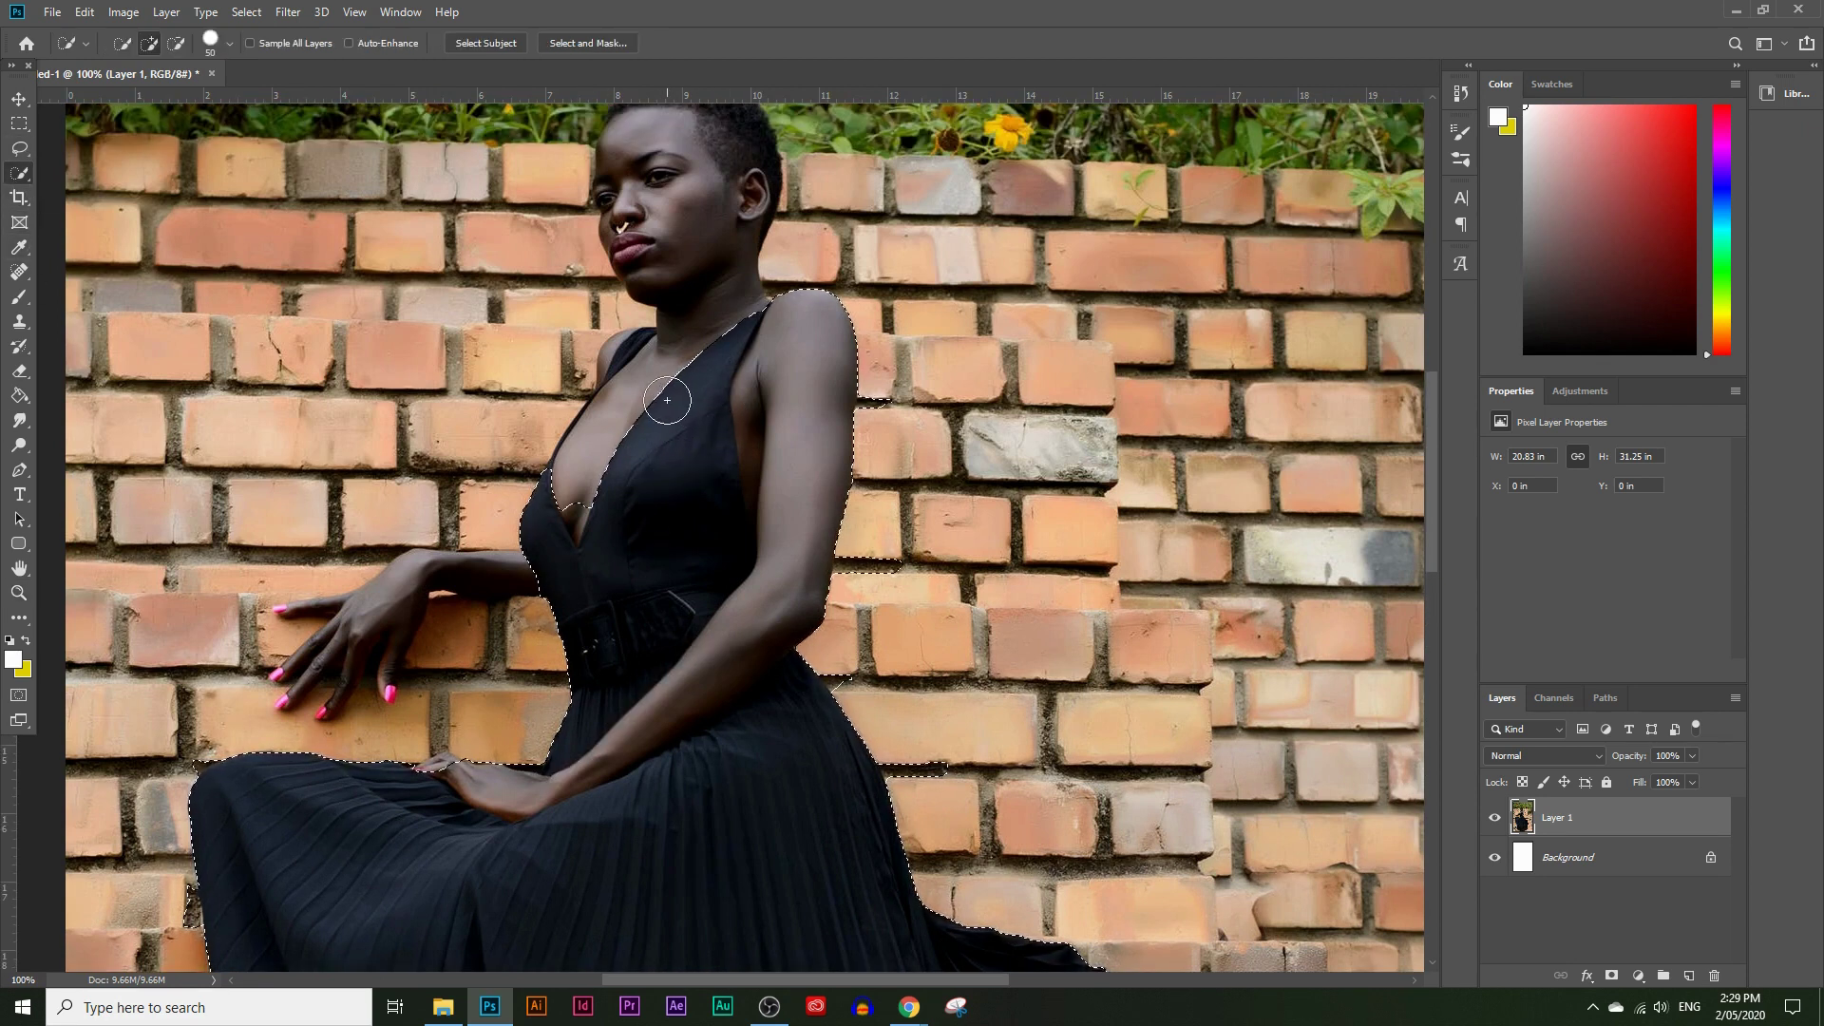
# Step: Try to add the far shoulder strap to the dress selection, and take the added area back out
pyautogui.scroll(1, 655, 480)
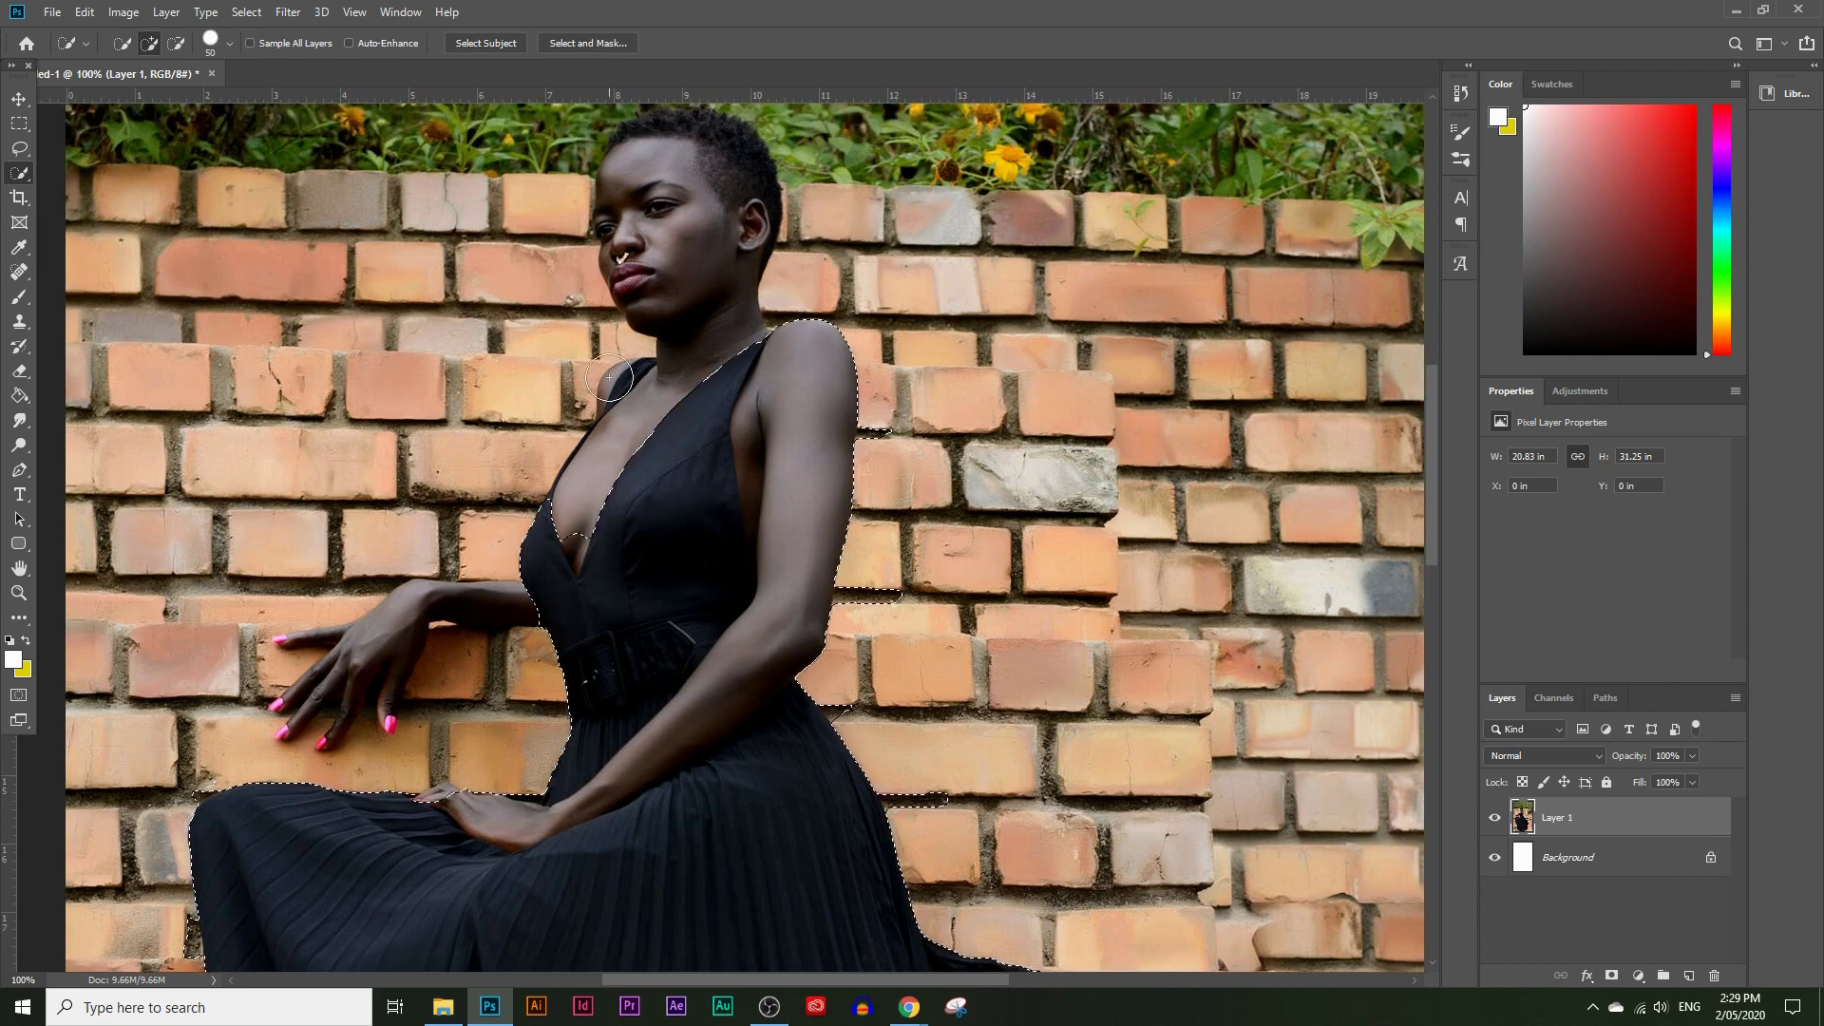
pyautogui.scroll(1, 613, 382)
pyautogui.click(625, 415)
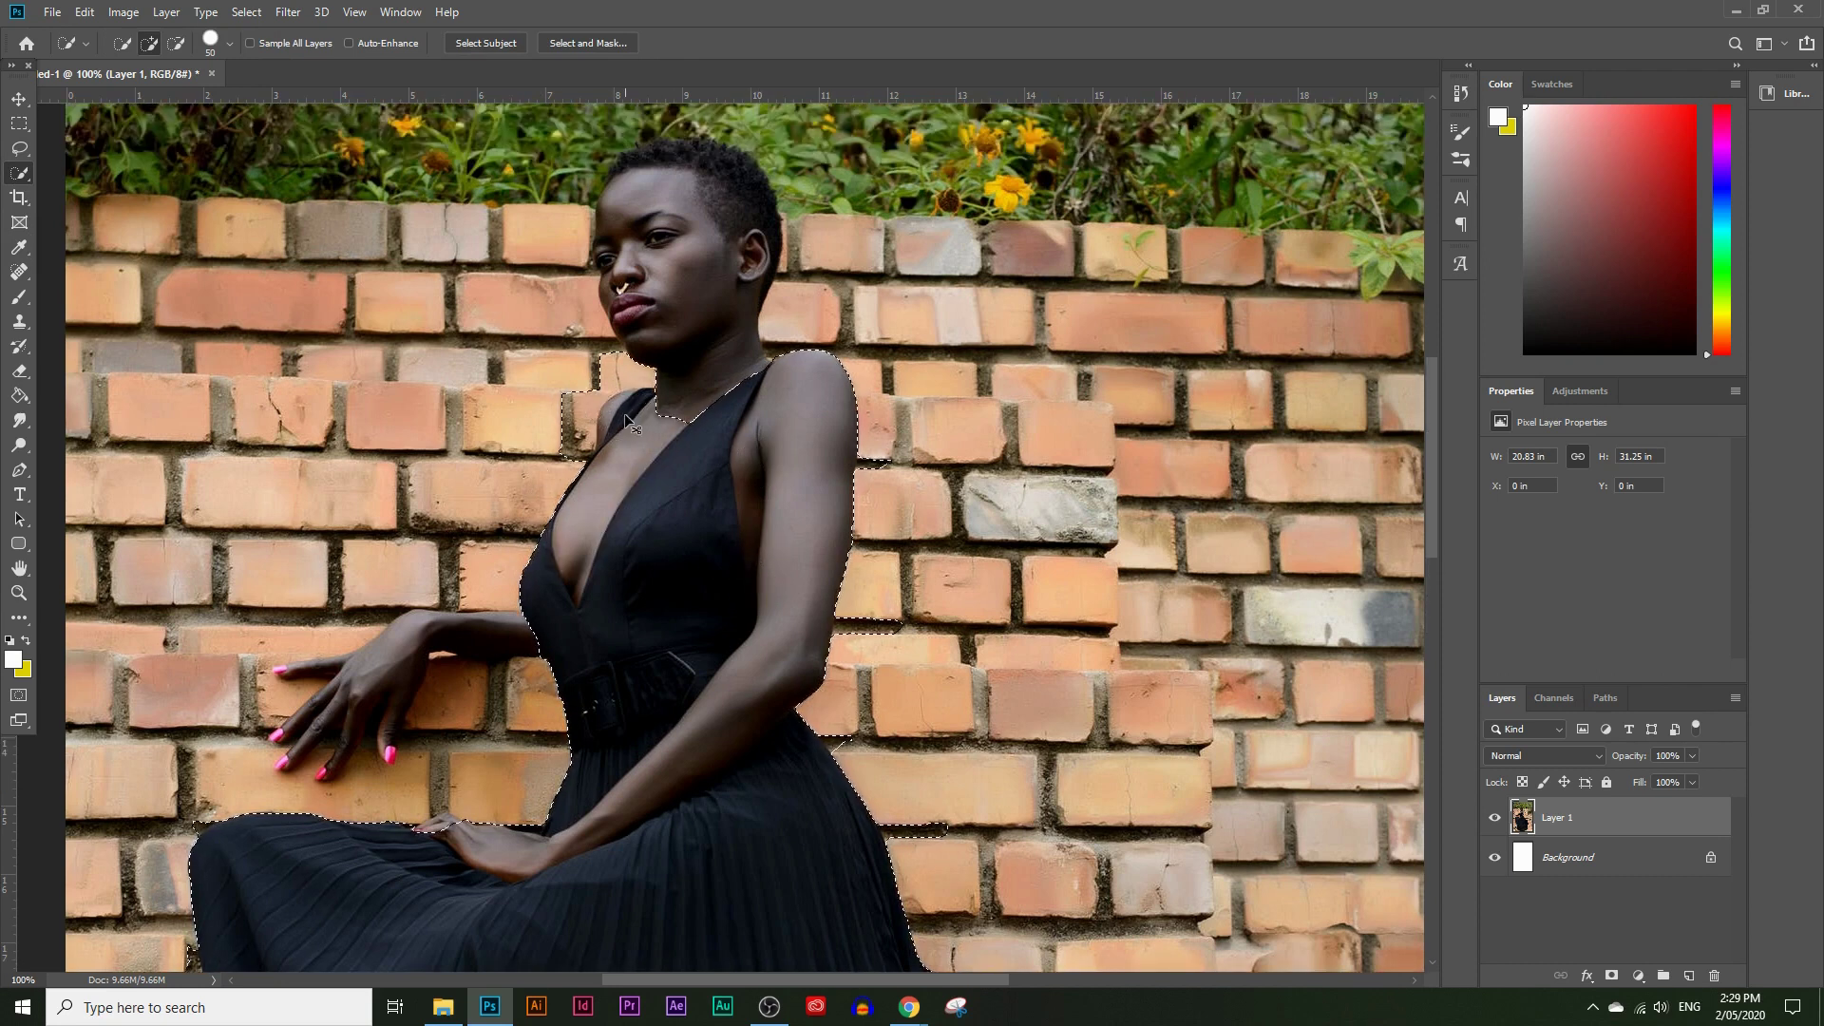
pyautogui.keyDown('alt'); pyautogui.click(626, 415); pyautogui.keyUp('alt')
# Step: Examine the selection outline along the skirt from the waist to the hem
pyautogui.scroll(-10, 772, 581)
pyautogui.scroll(-12, 768, 575)
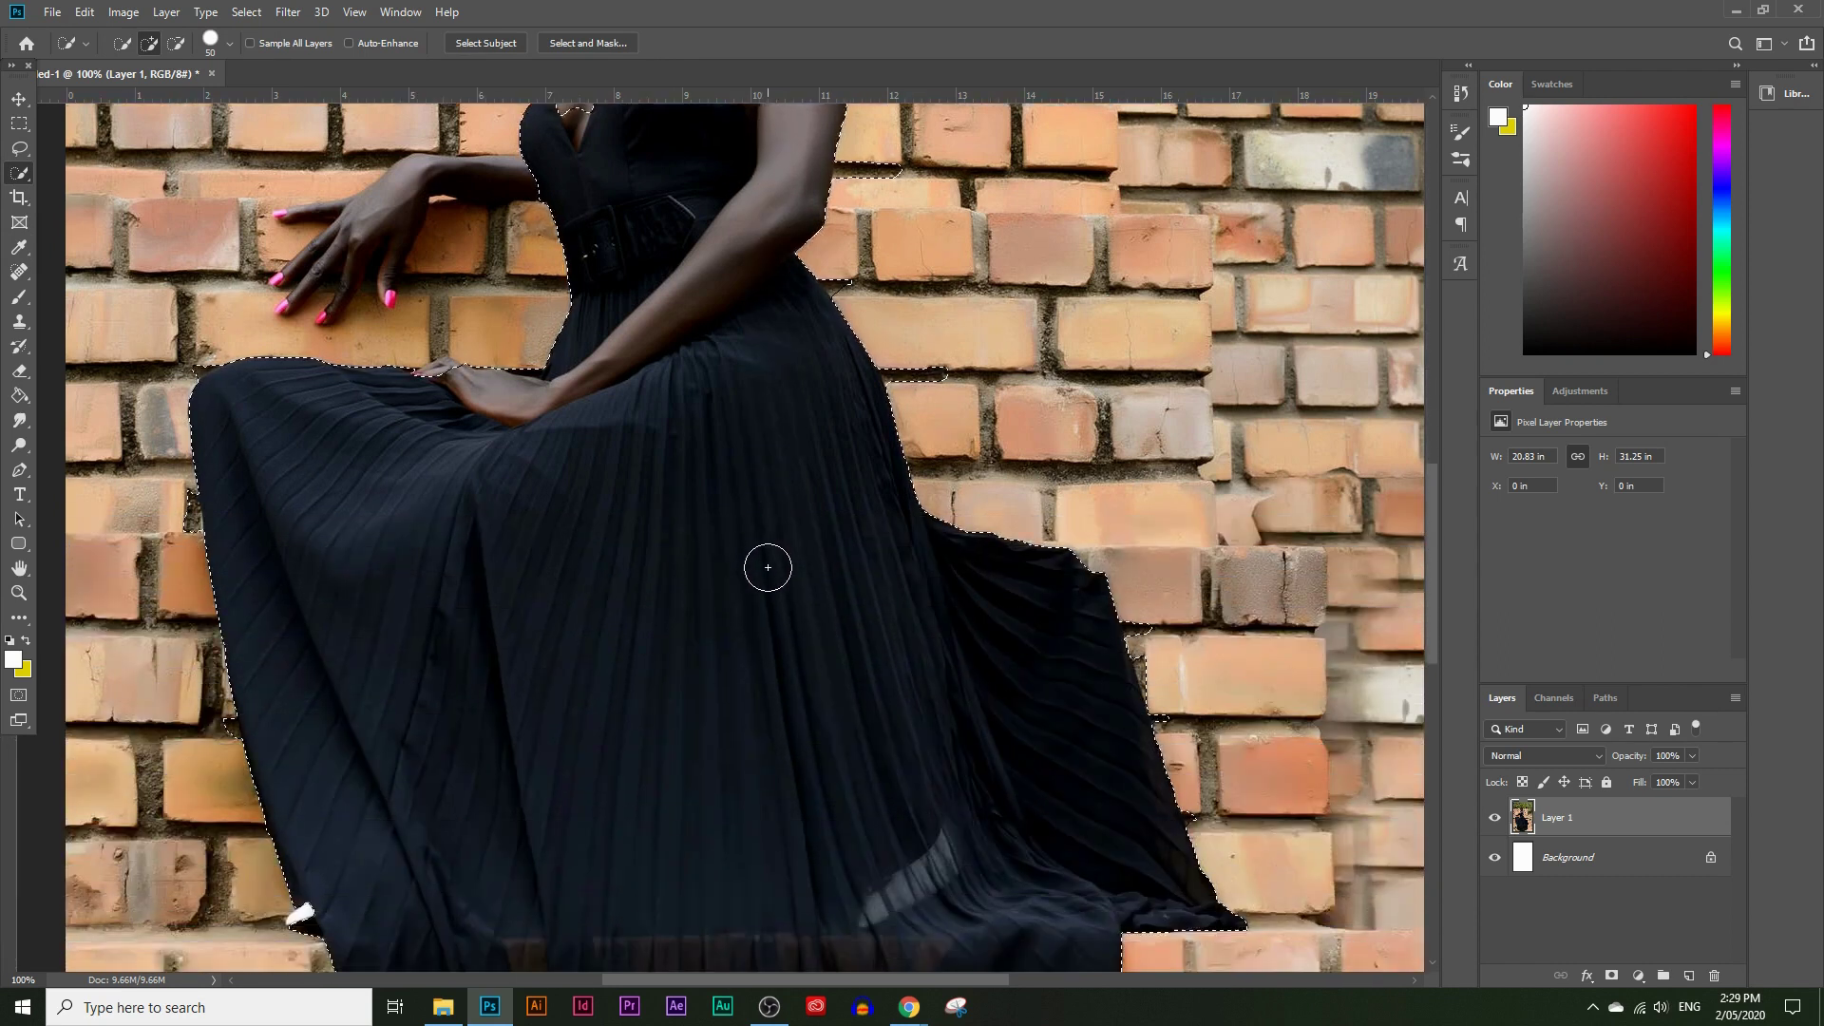
pyautogui.scroll(-6, 329, 663)
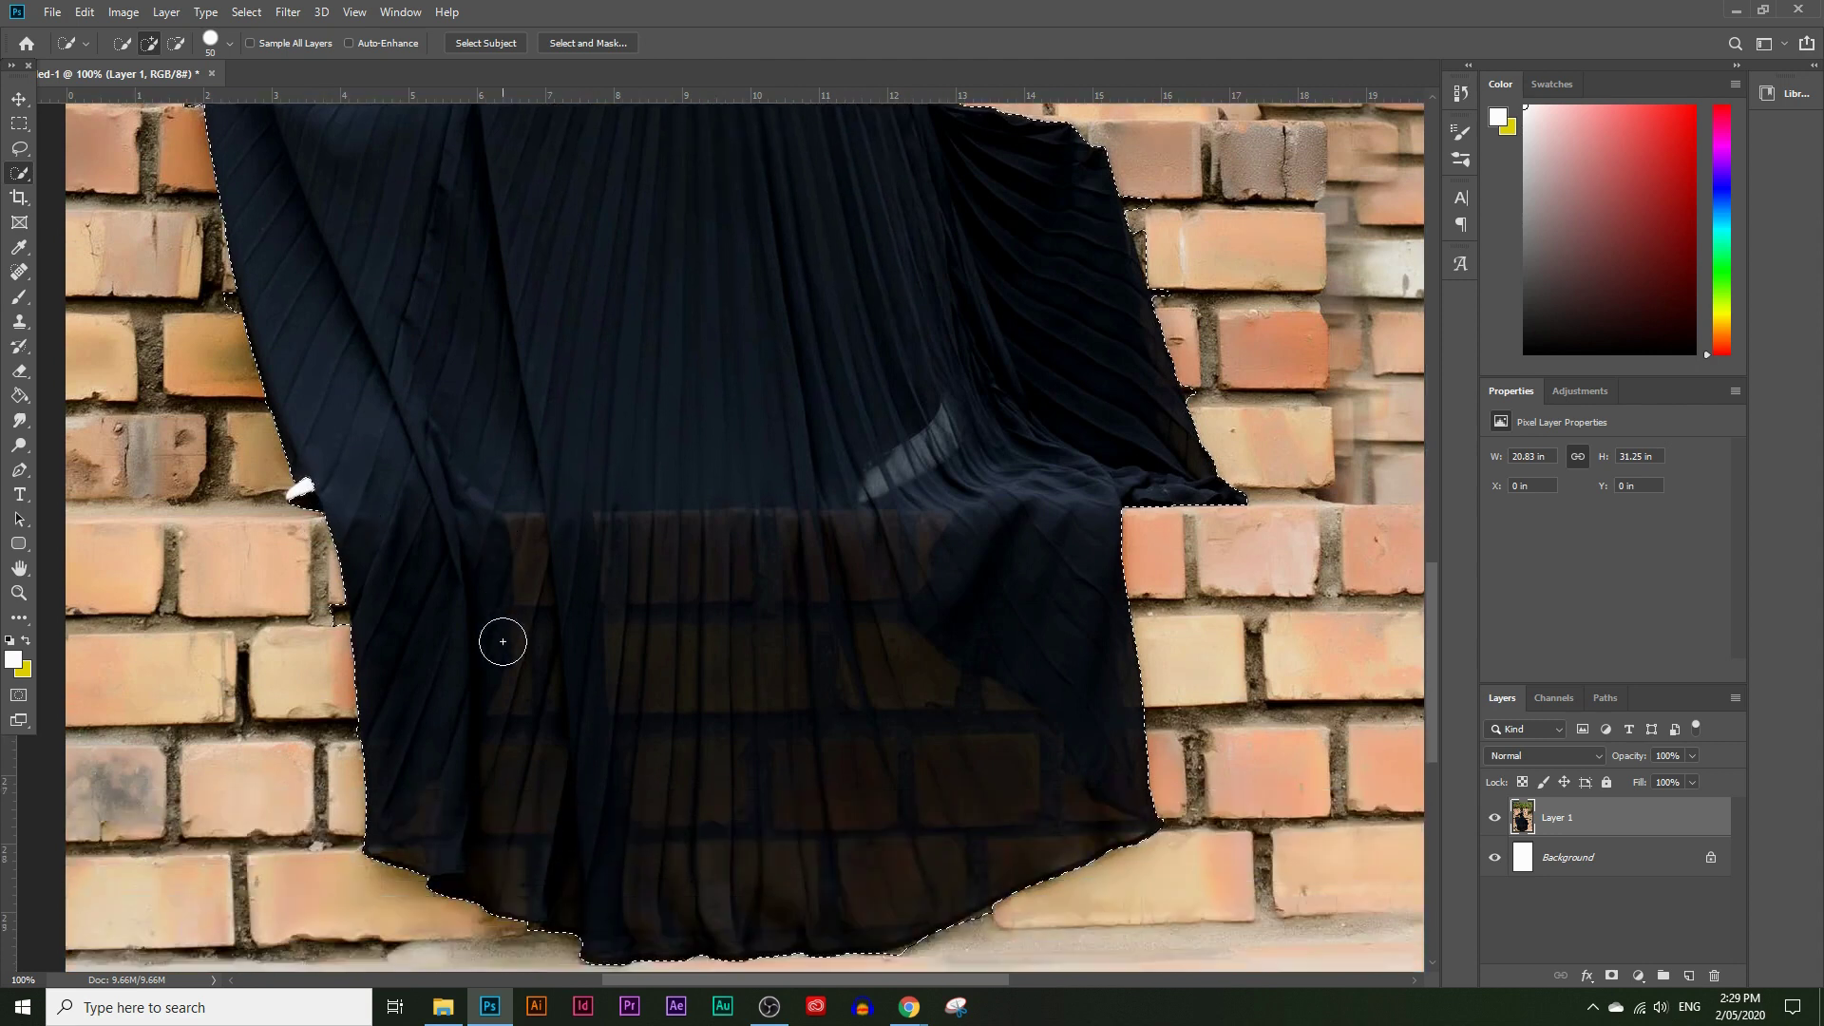
pyautogui.scroll(4, 1108, 660)
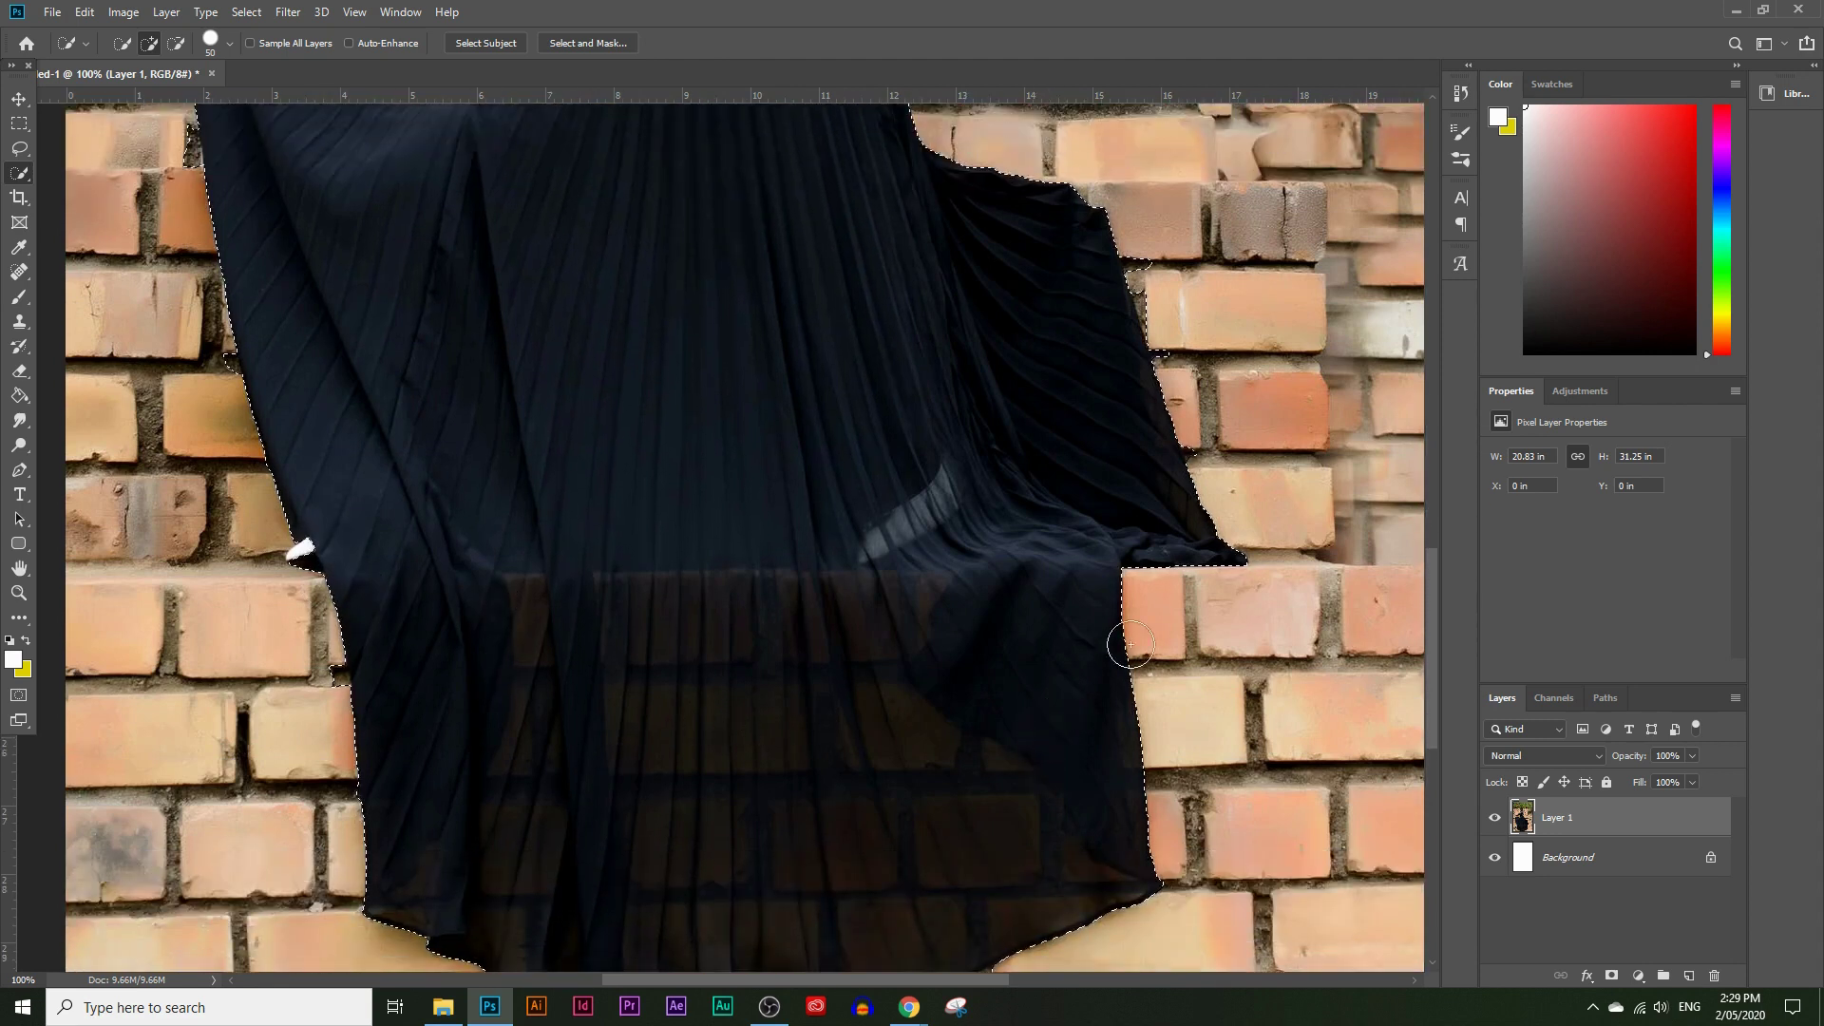
pyautogui.scroll(6, 1121, 282)
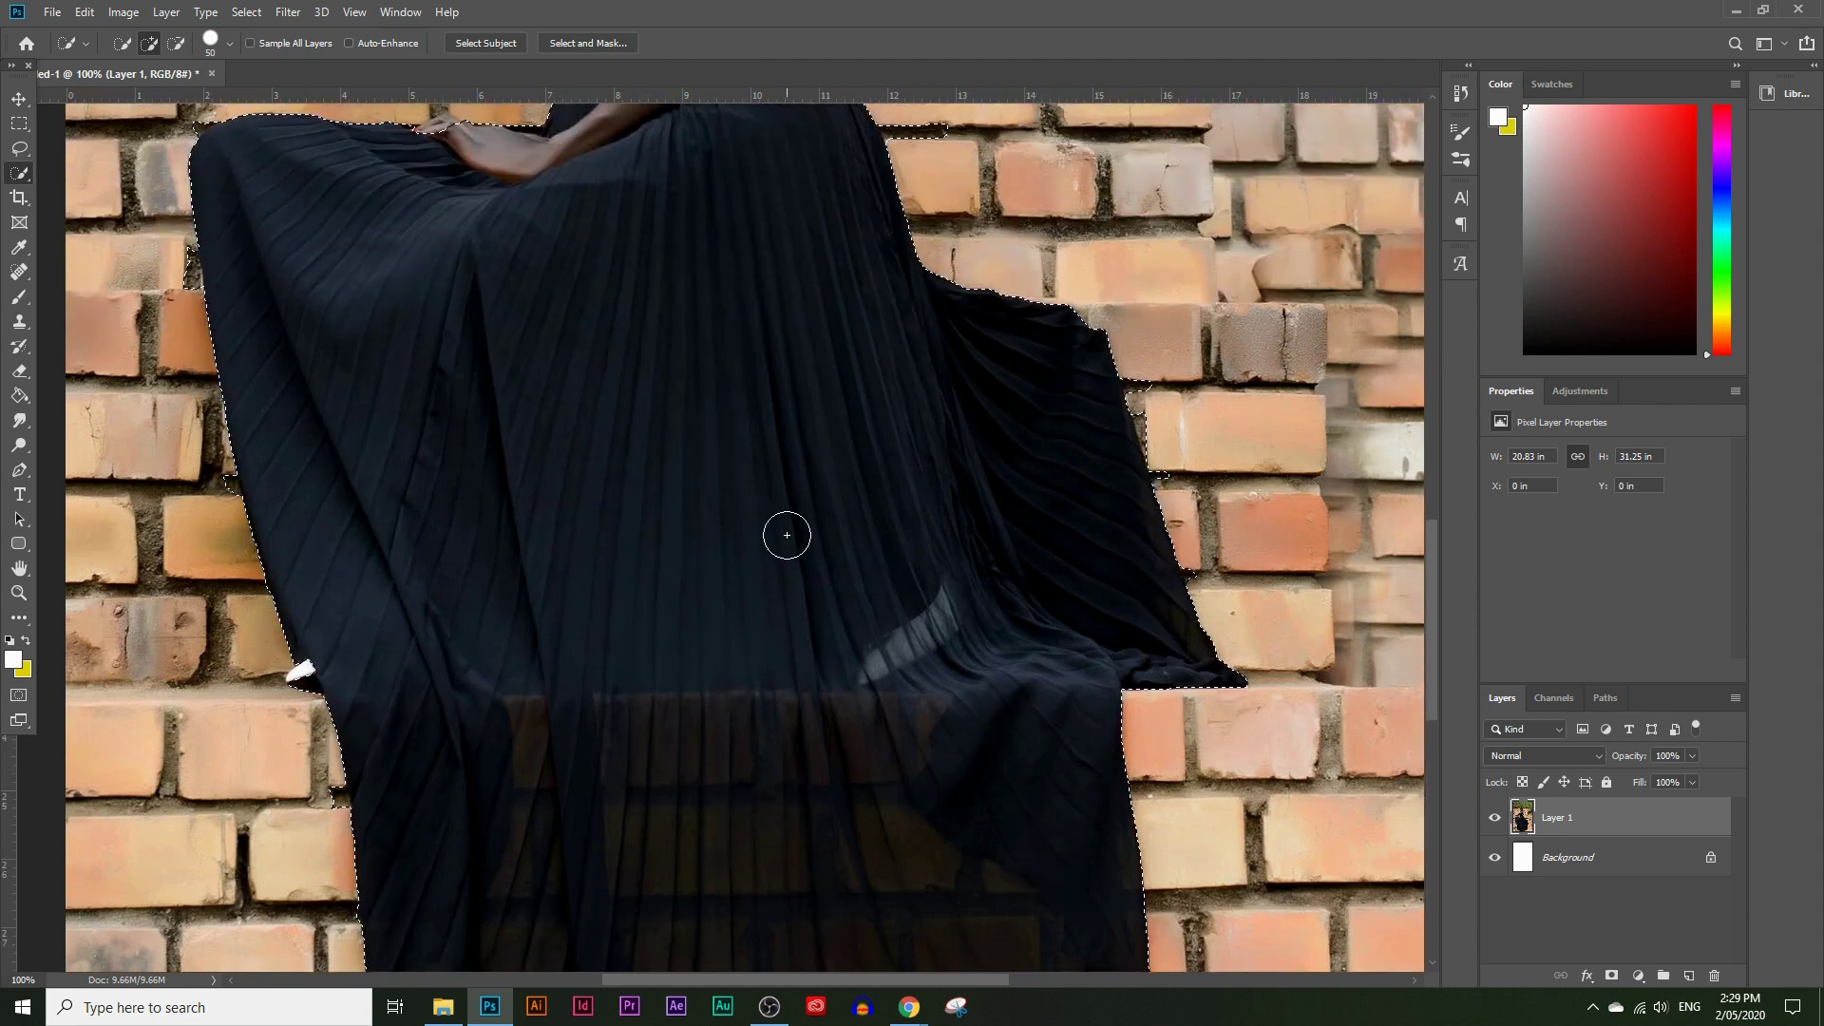
pyautogui.scroll(5, 693, 440)
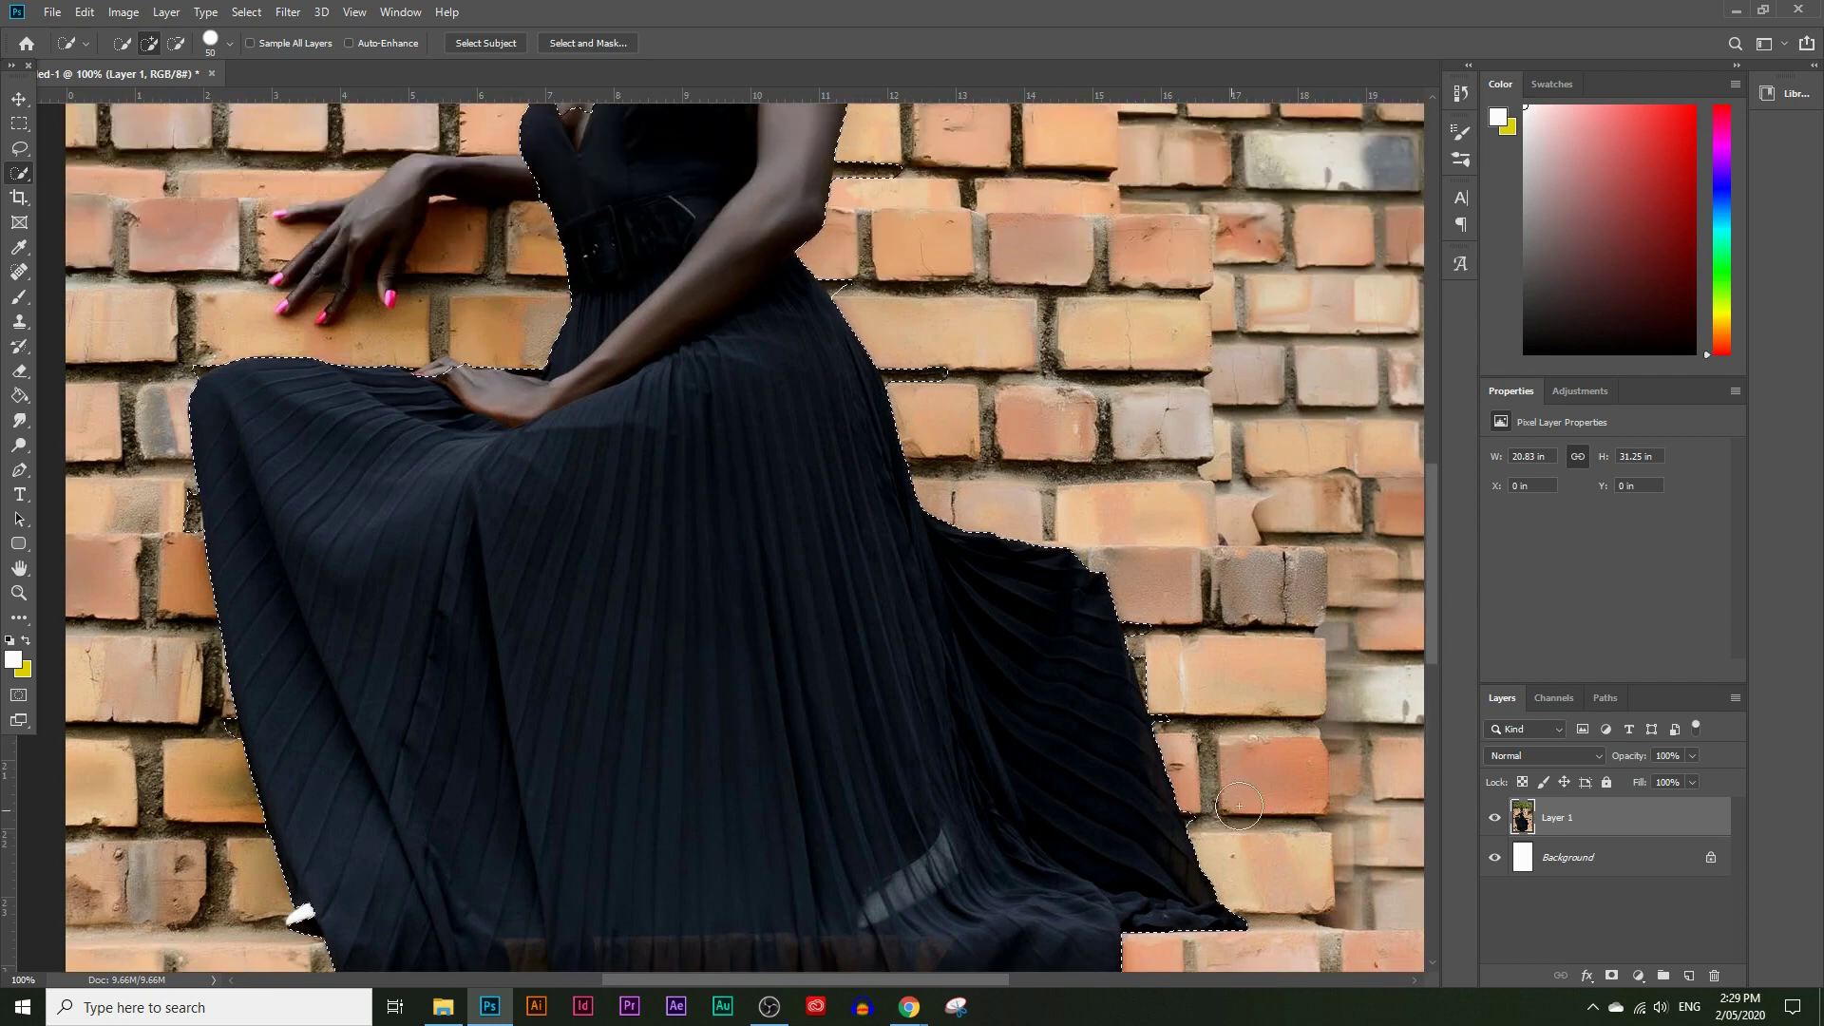
# Step: Rename the photo layer as Original Image
pyautogui.doubleClick(1568, 818)
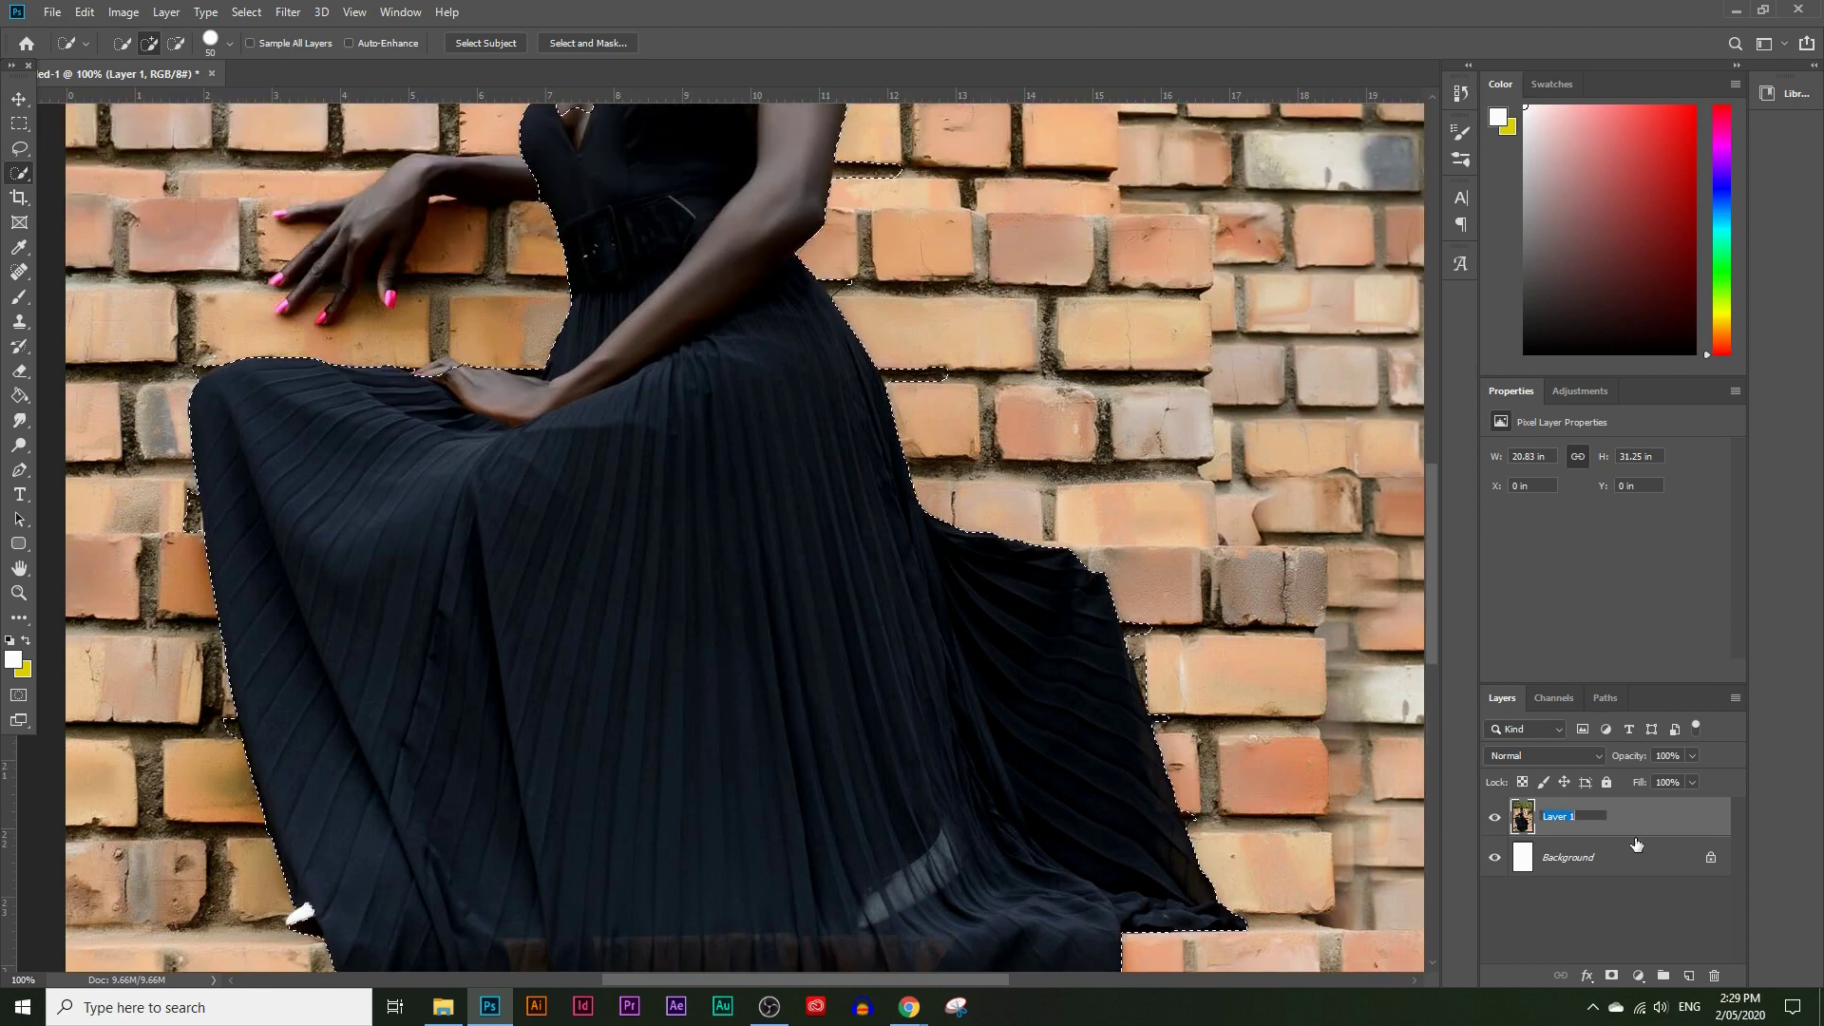
pyautogui.write('o')
pyautogui.write('riginal Image')
pyautogui.press('Return')
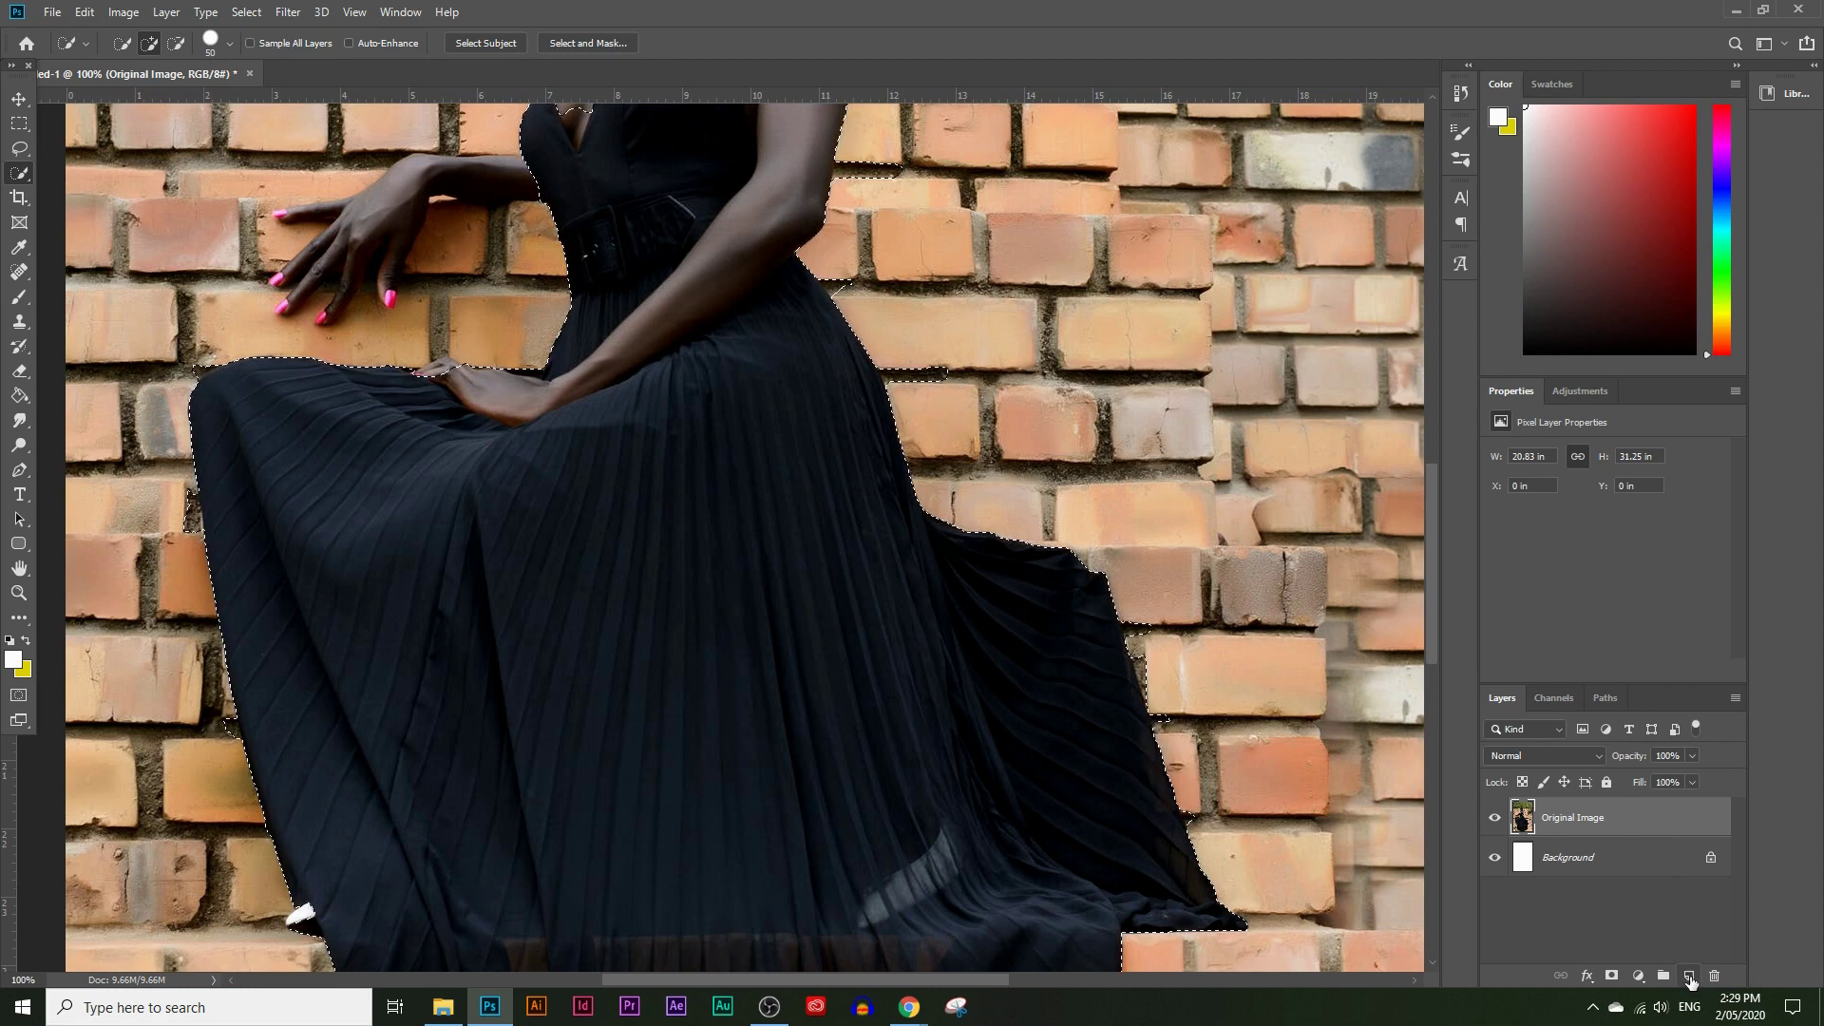
# Step: Create a new empty layer above Original Image and name it Red guide
pyautogui.click(1690, 977)
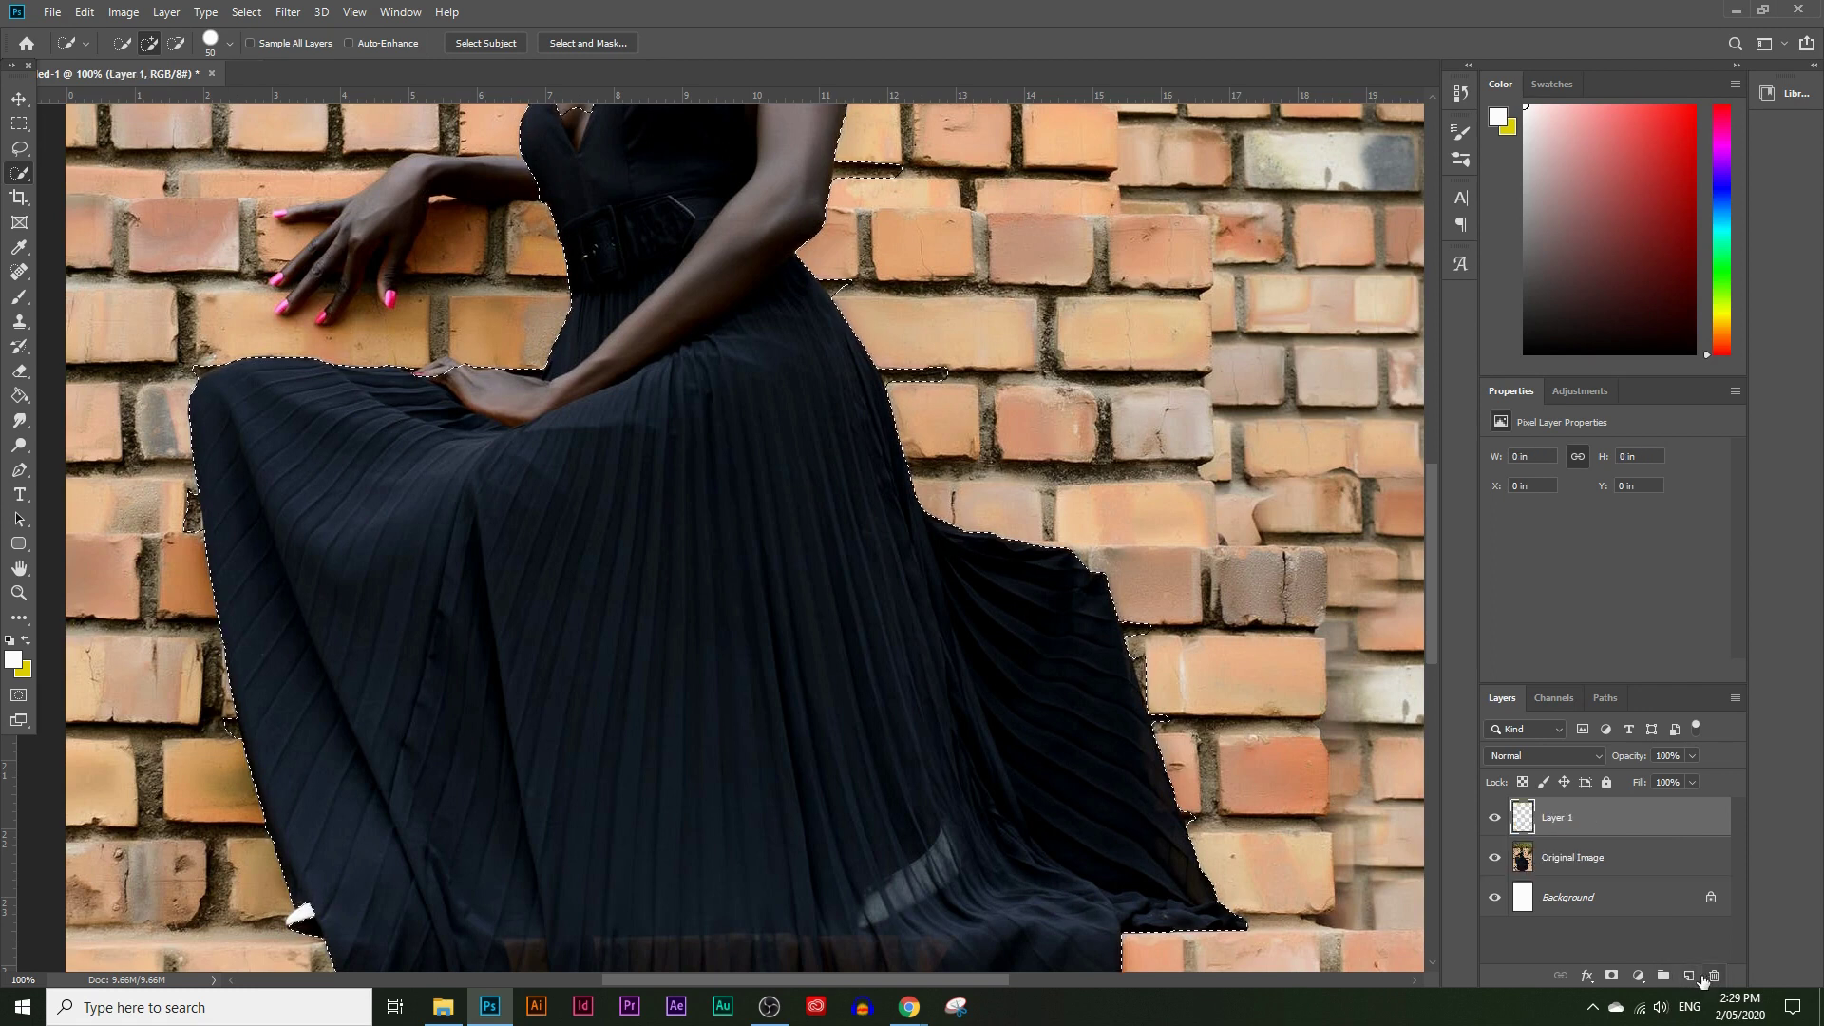
pyautogui.doubleClick(1563, 825)
pyautogui.write('red guide')
pyautogui.press('Return')
# Step: Set the foreground colour to red e30000
pyautogui.scroll(2, 704, 119)
pyautogui.scroll(2, 704, 120)
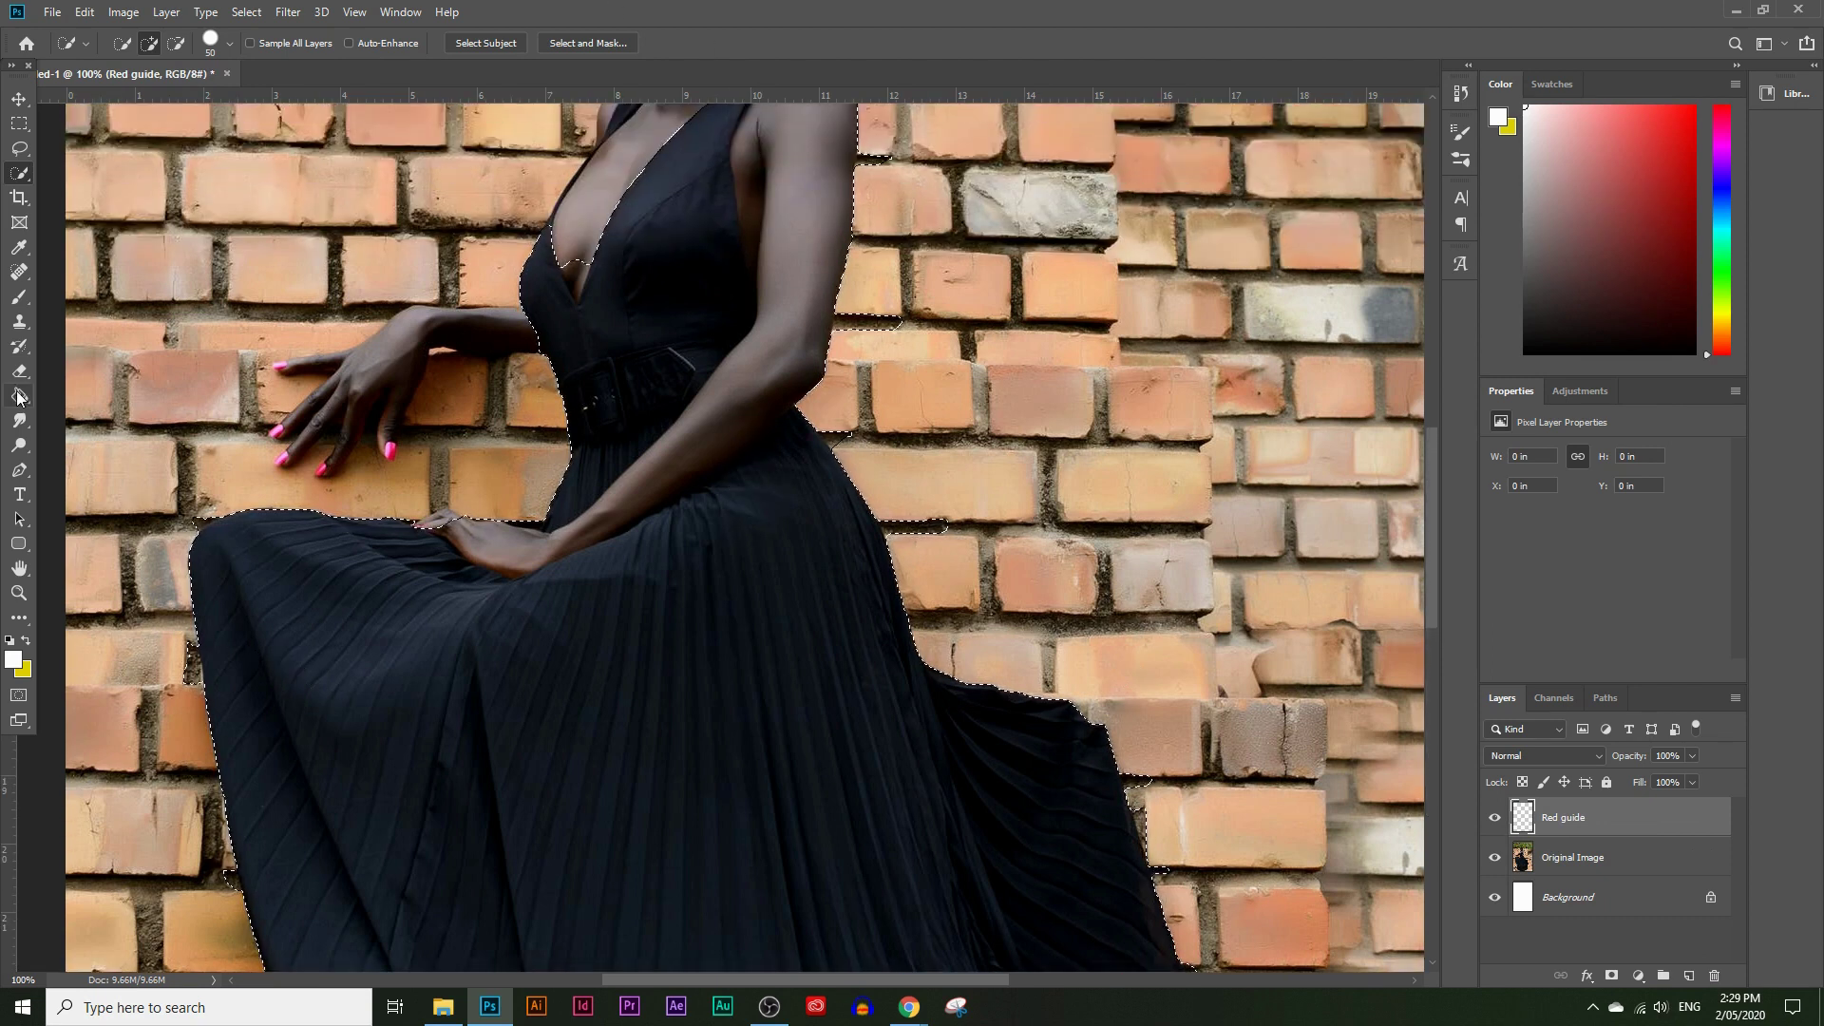
pyautogui.click(18, 247)
pyautogui.click(12, 660)
pyautogui.click(511, 749)
pyautogui.write('e30000')
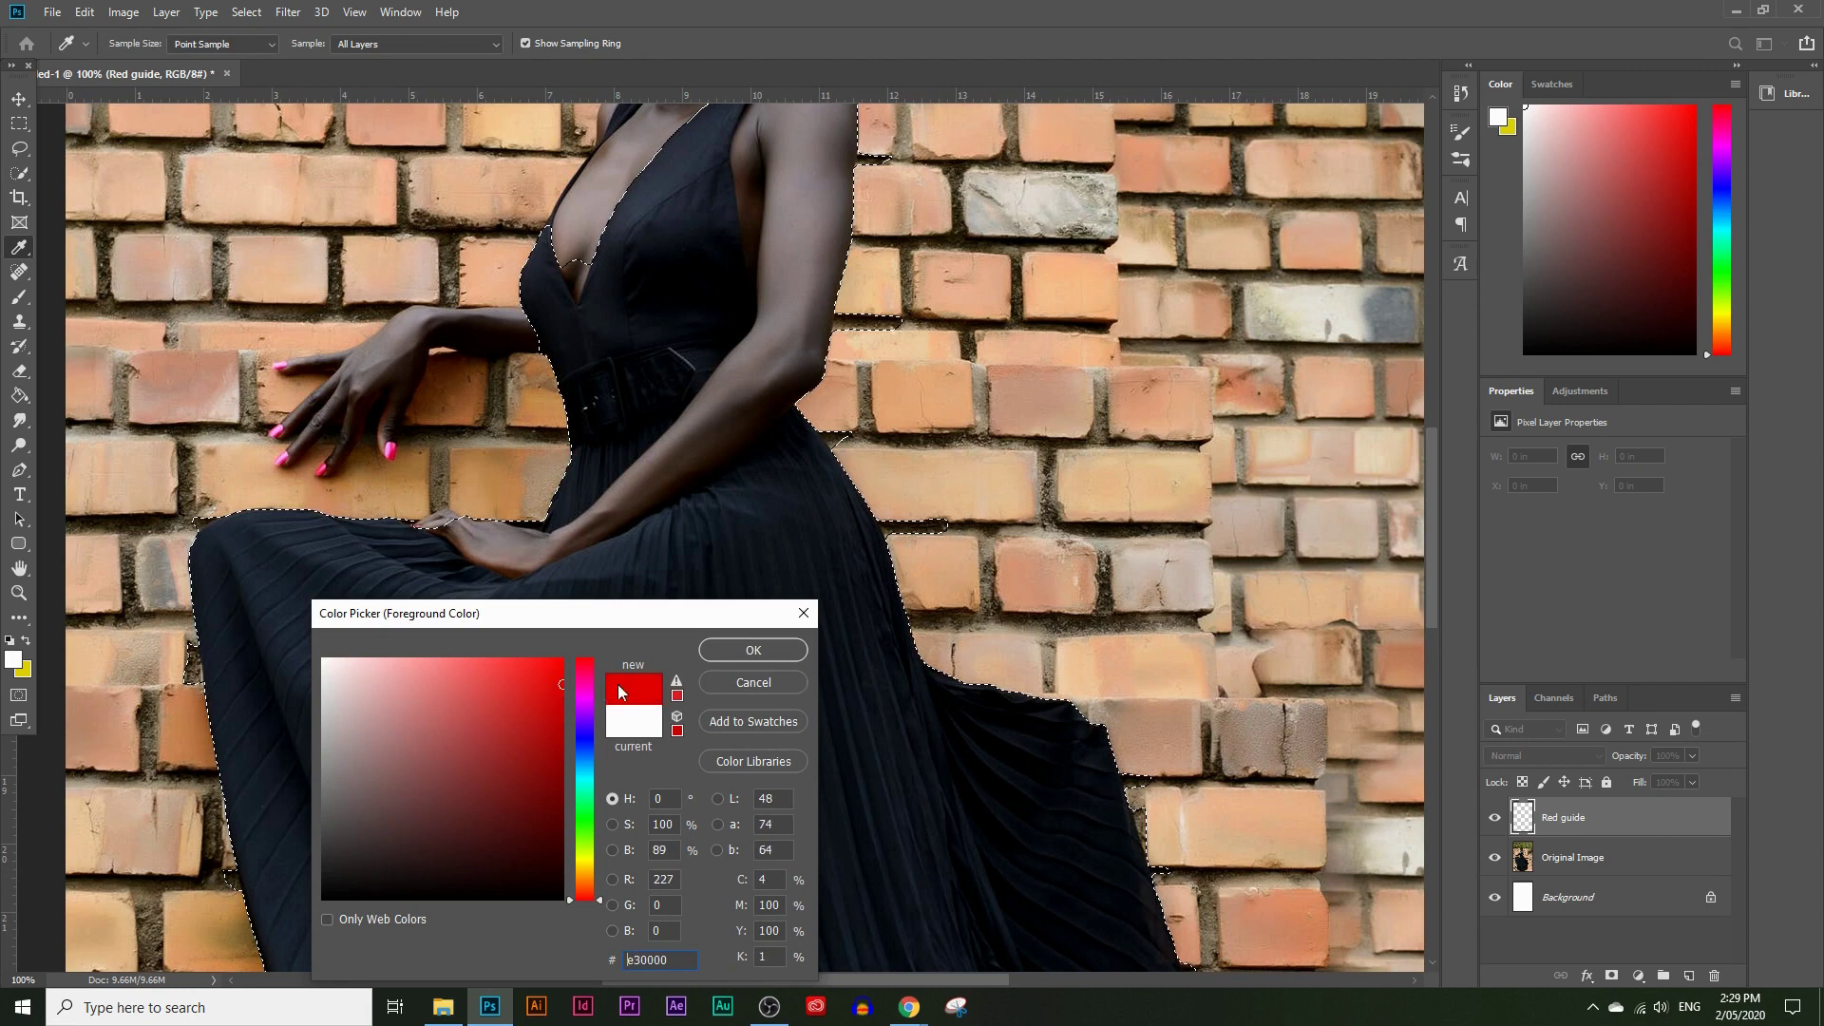
pyautogui.click(720, 657)
# Step: Fill the selected dress area with the red foreground colour on the Red guide layer and view the whole figure
pyautogui.press('g')
pyautogui.scroll(4, 655, 618)
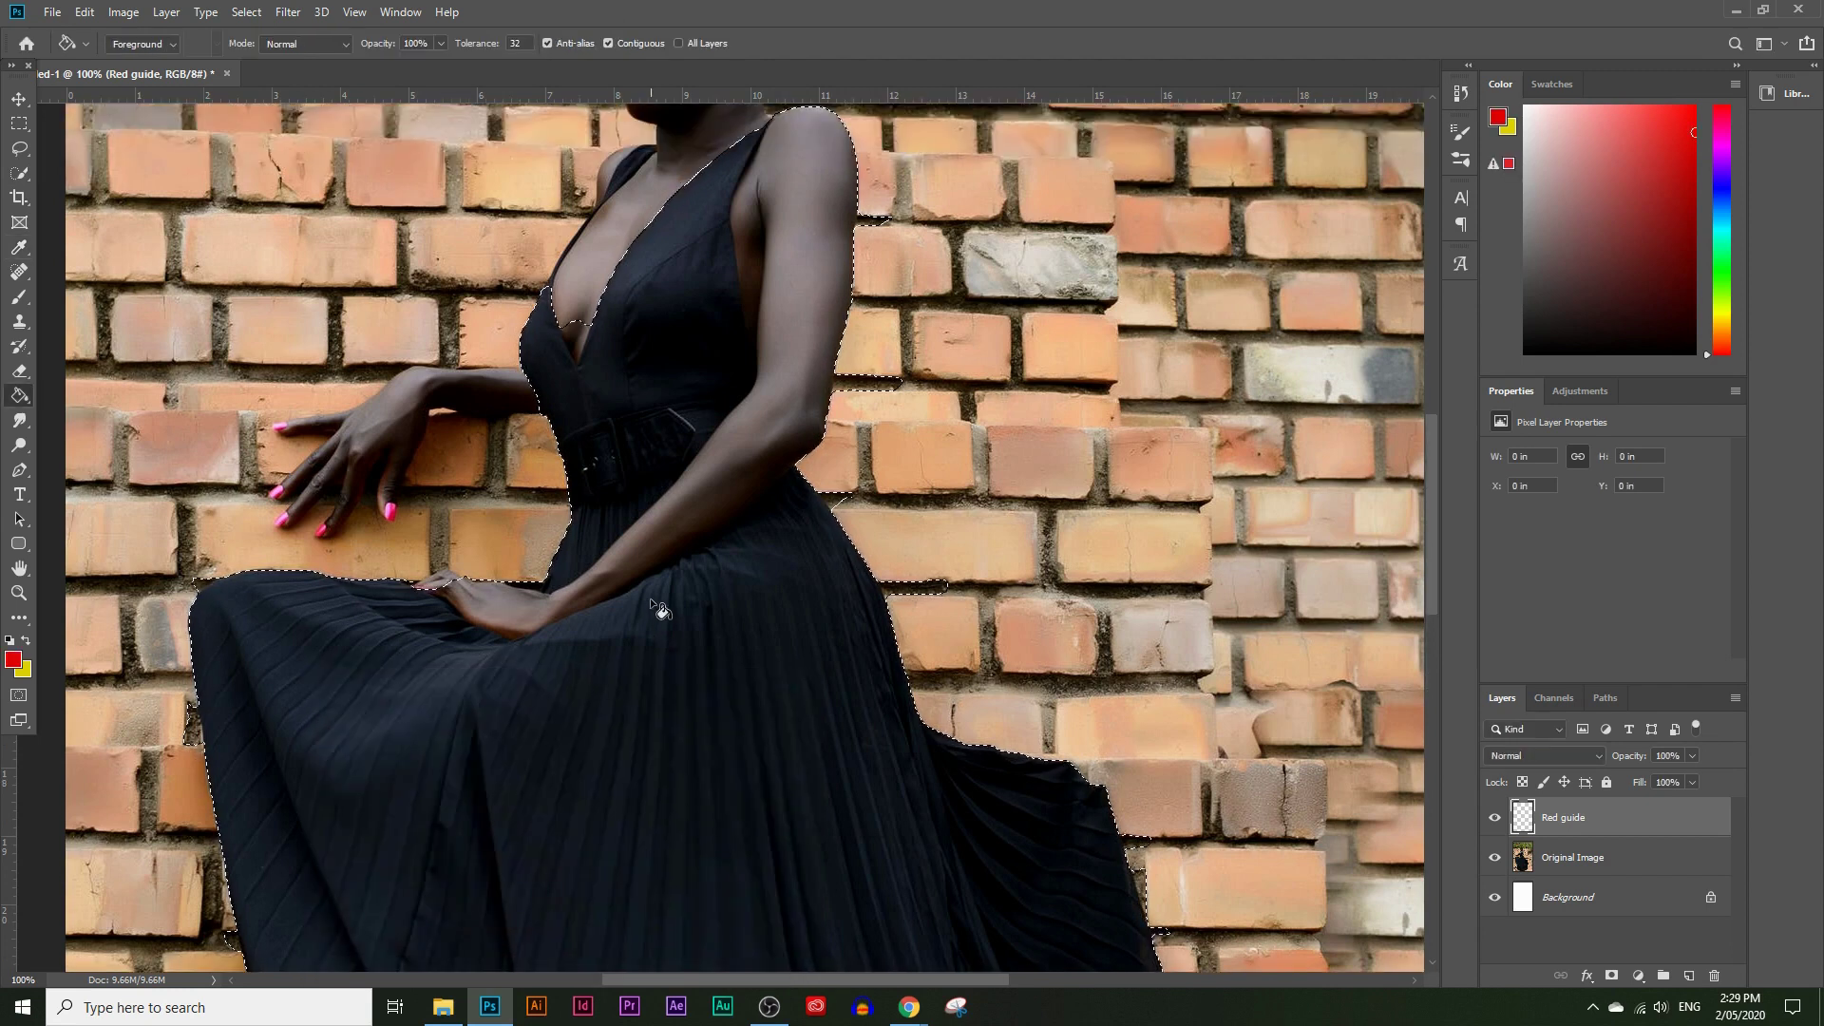
pyautogui.scroll(1, 647, 619)
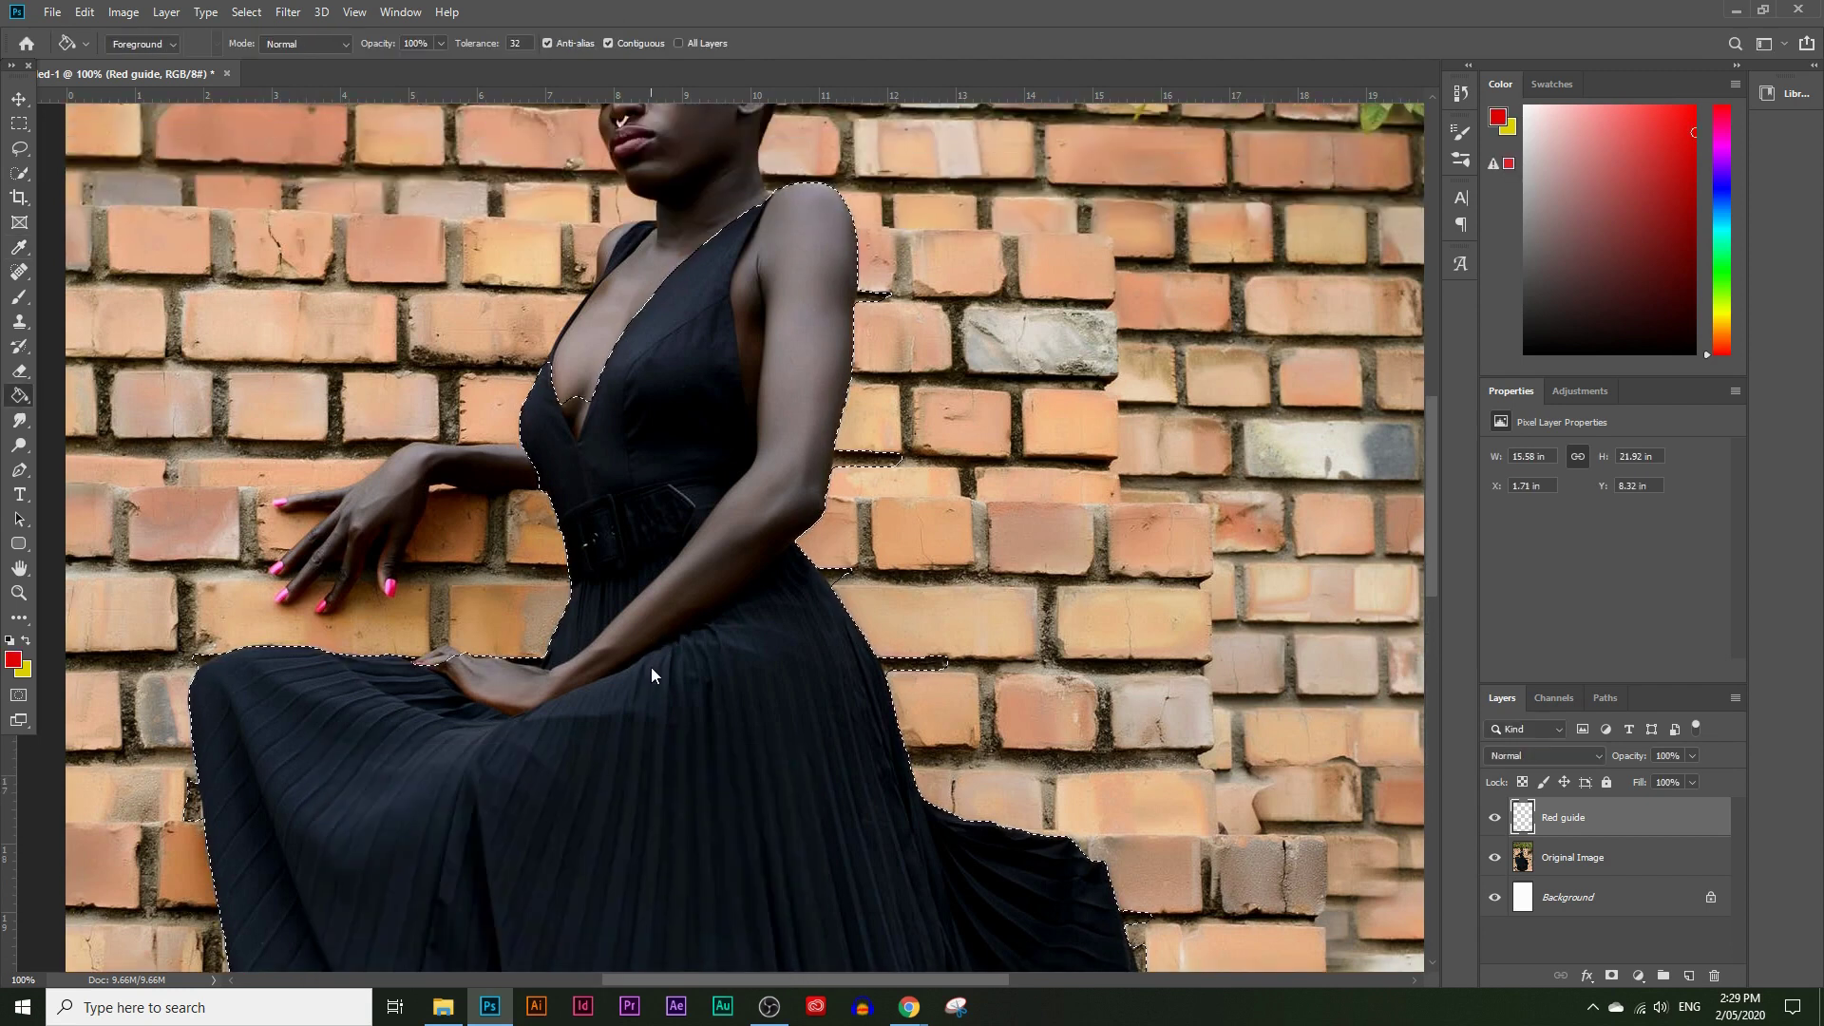
pyautogui.click(650, 665)
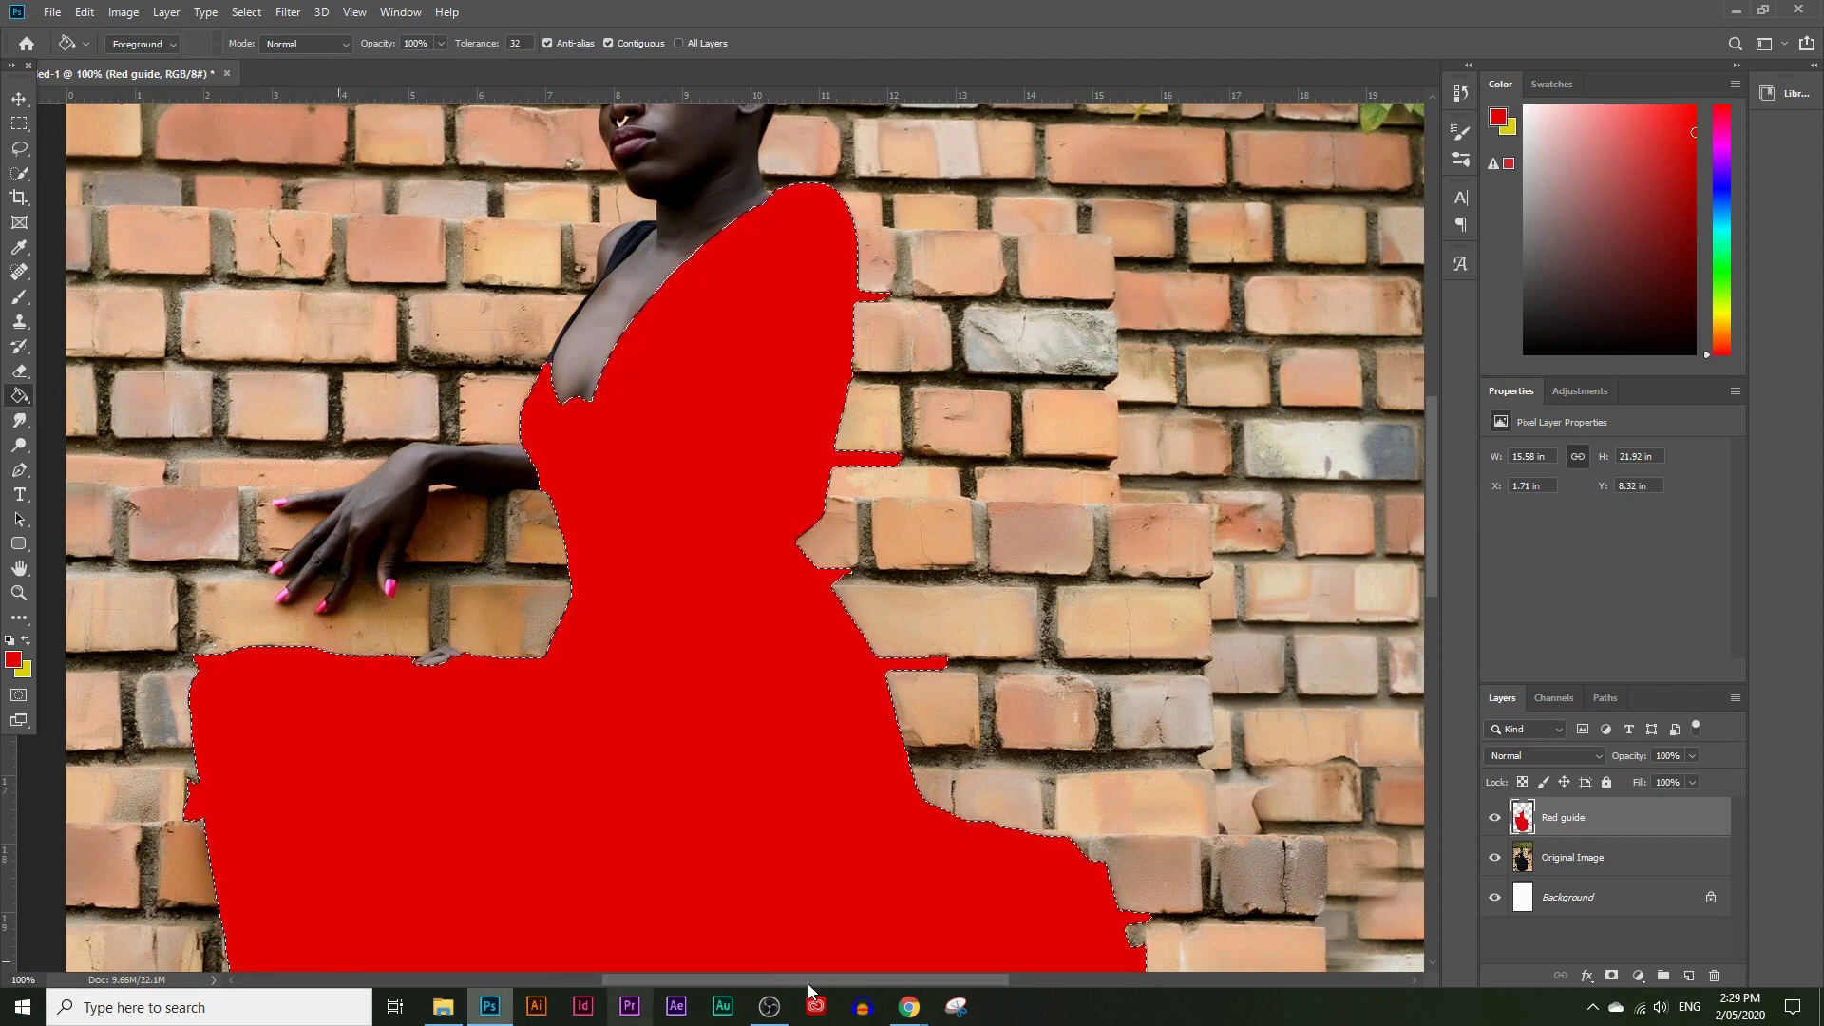
pyautogui.click(18, 592)
pyautogui.keyDown('alt'); pyautogui.click(891, 645); pyautogui.keyUp('alt')
pyautogui.scroll(-5, 854, 566)
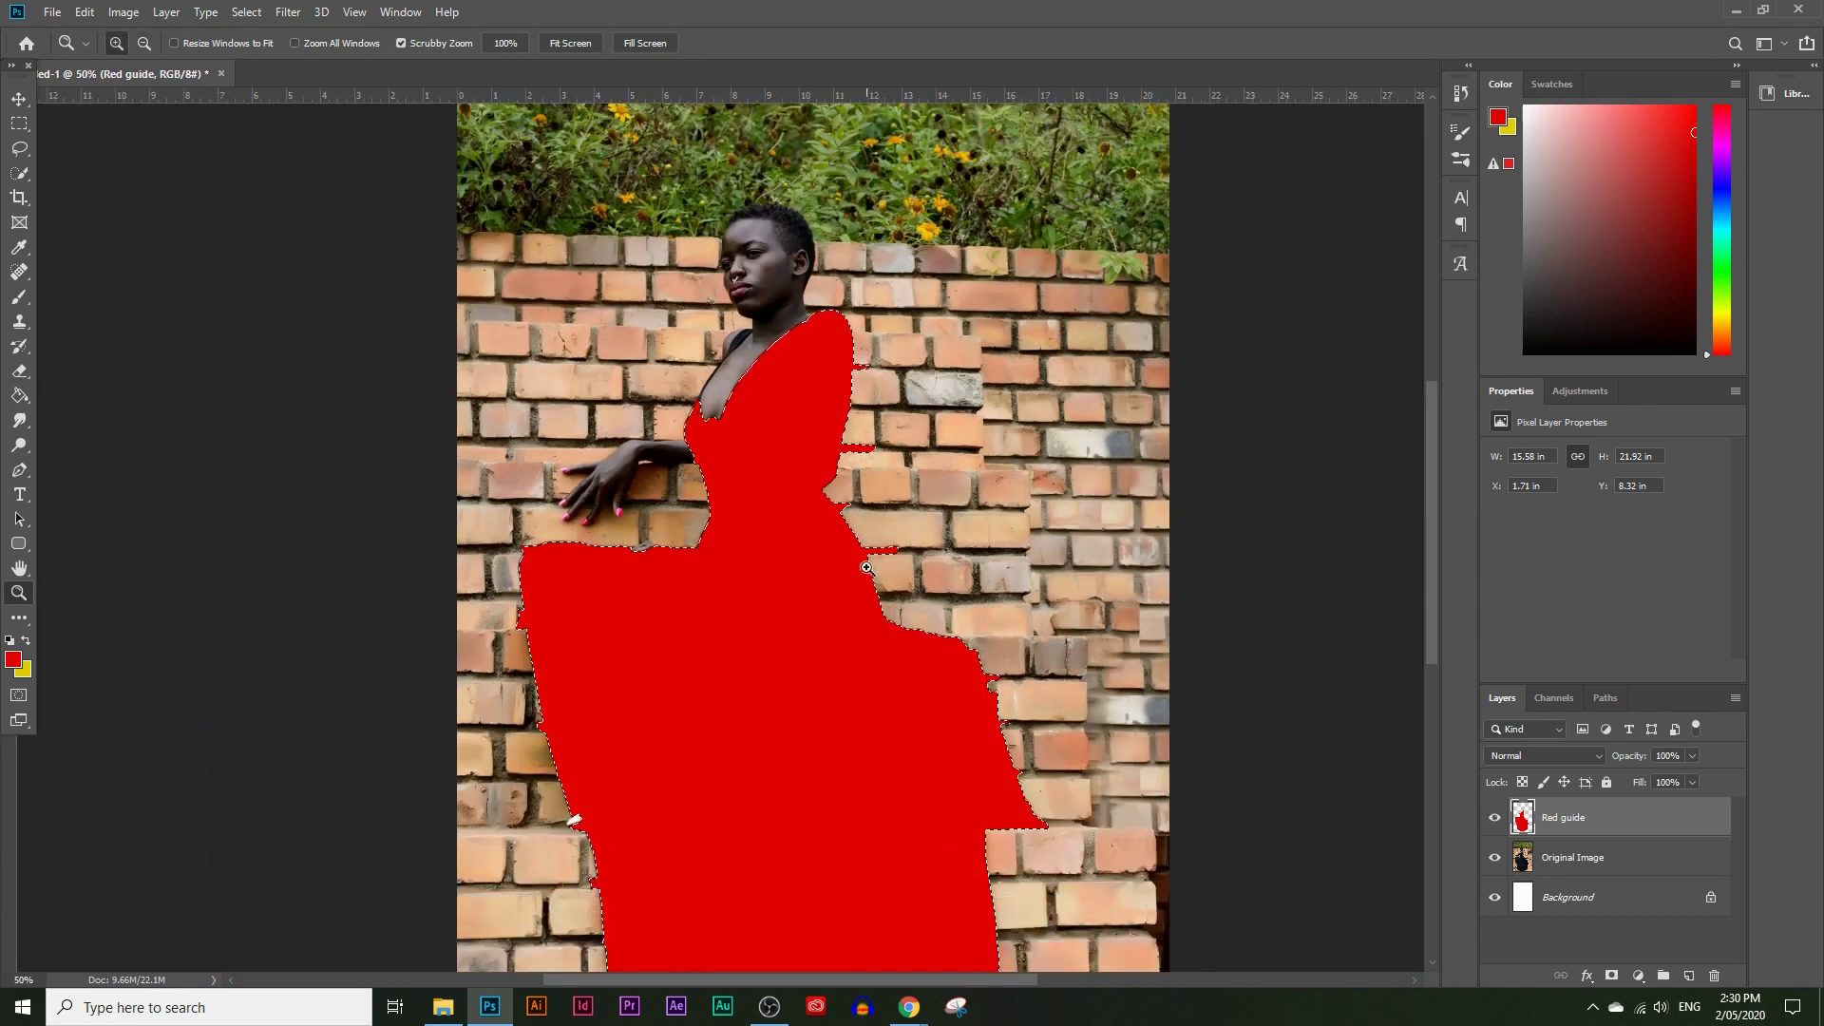
pyautogui.scroll(2, 903, 579)
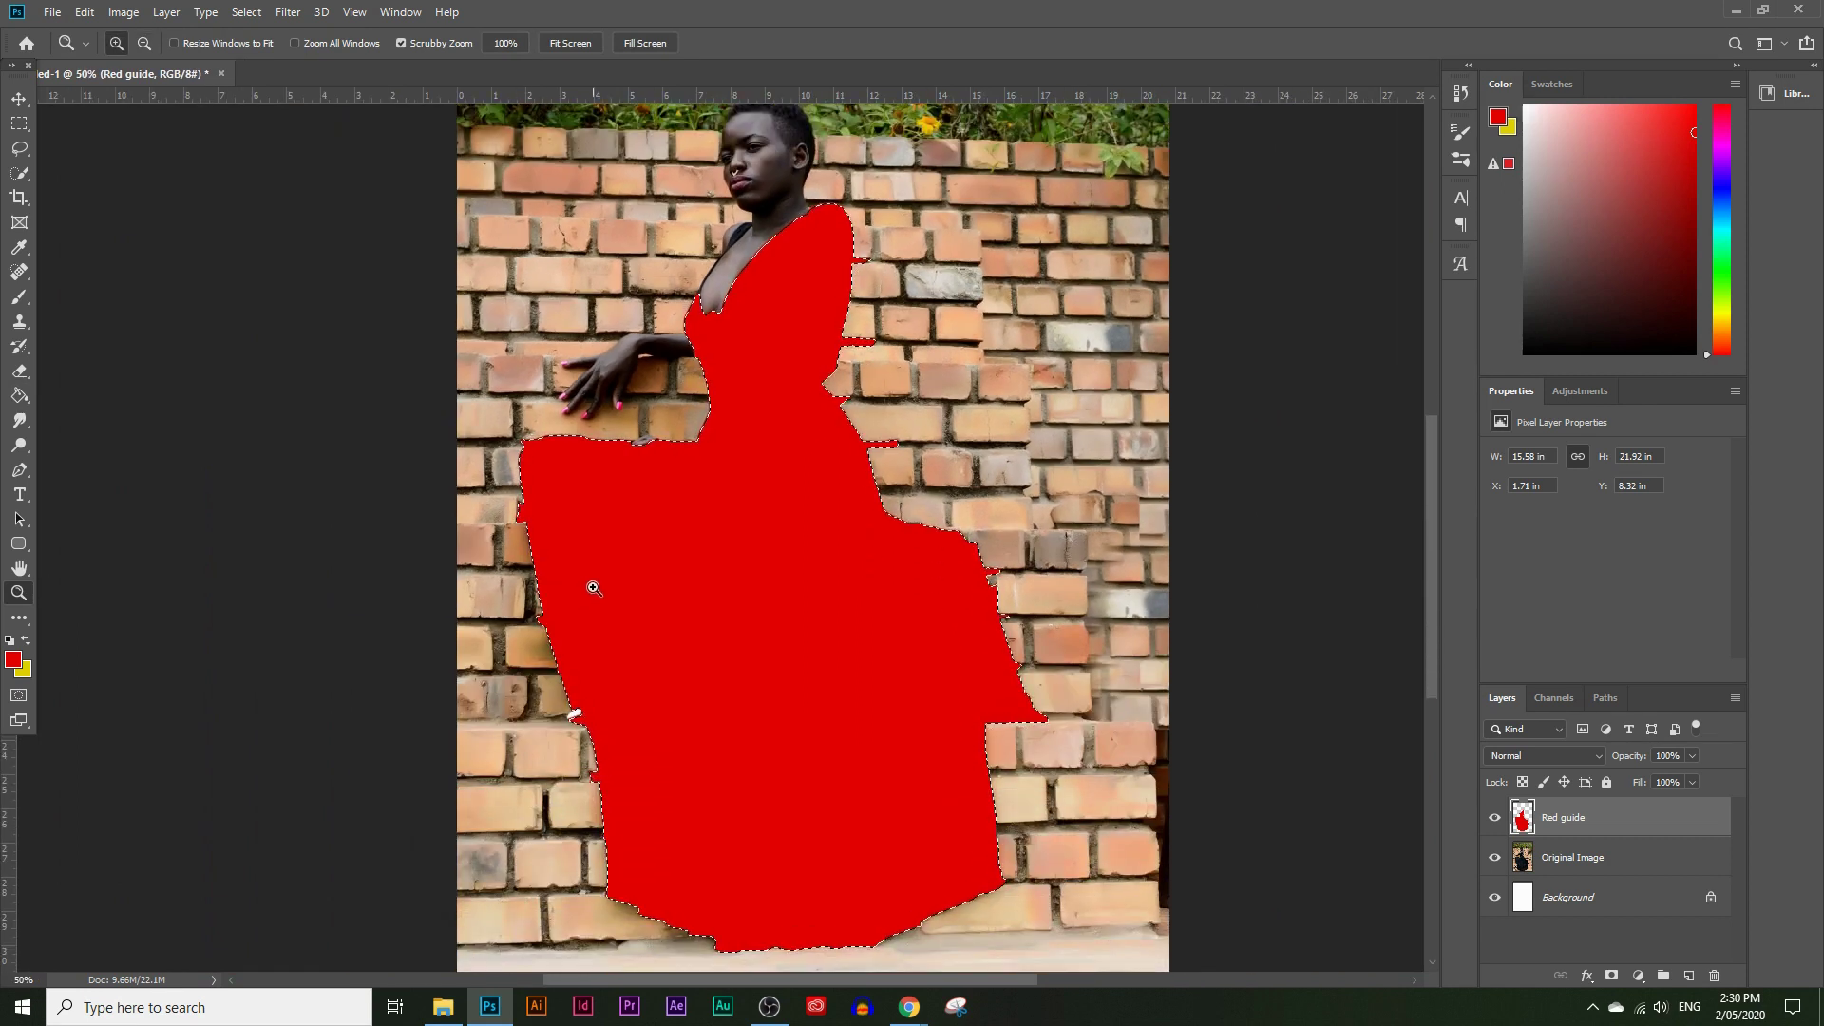
# Step: Deselect the dress and lower the Red guide layer's opacity to 55%
pyautogui.hotkey('ctrl', 'd')
pyautogui.click(1694, 756)
pyautogui.moveTo(1686, 777); pyautogui.dragTo(1671, 778)
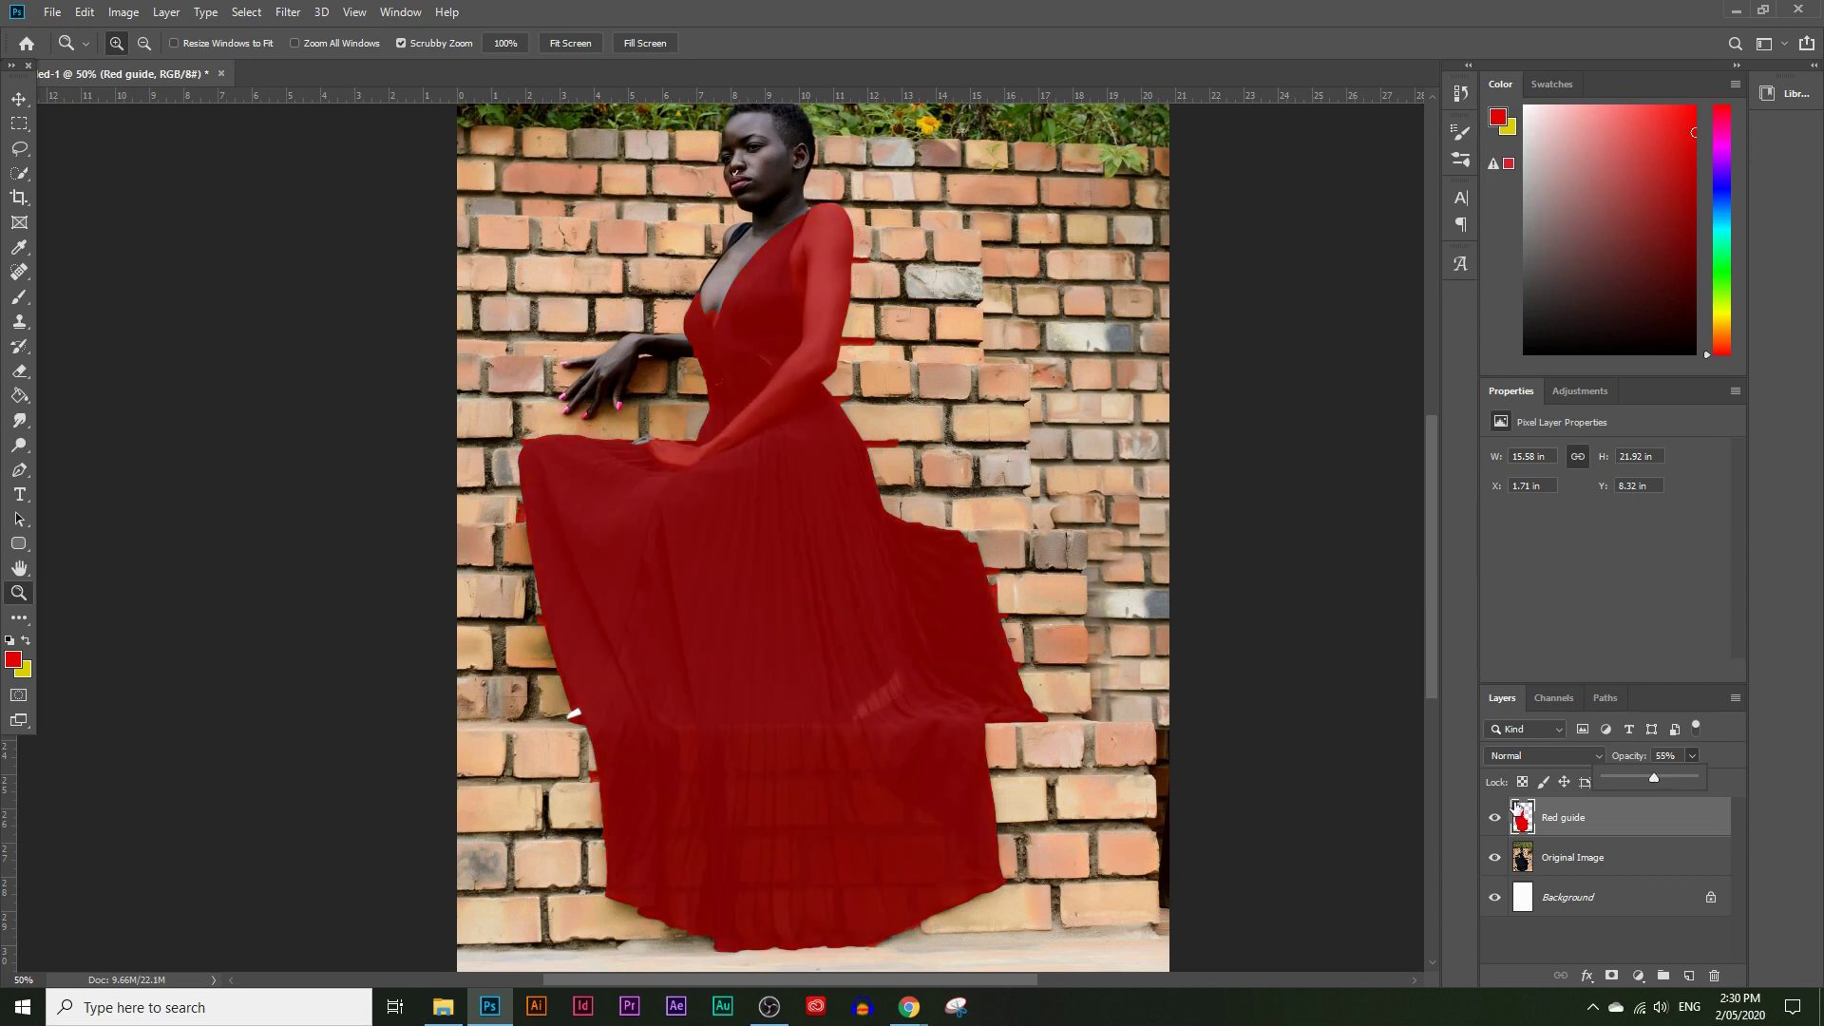
# Step: Erase two spots of red from the bare shoulder on the Red guide layer with the Eraser tool at 59 px
pyautogui.moveTo(651, 335); pyautogui.dragTo(792, 466)
pyautogui.scroll(-2, 835, 489)
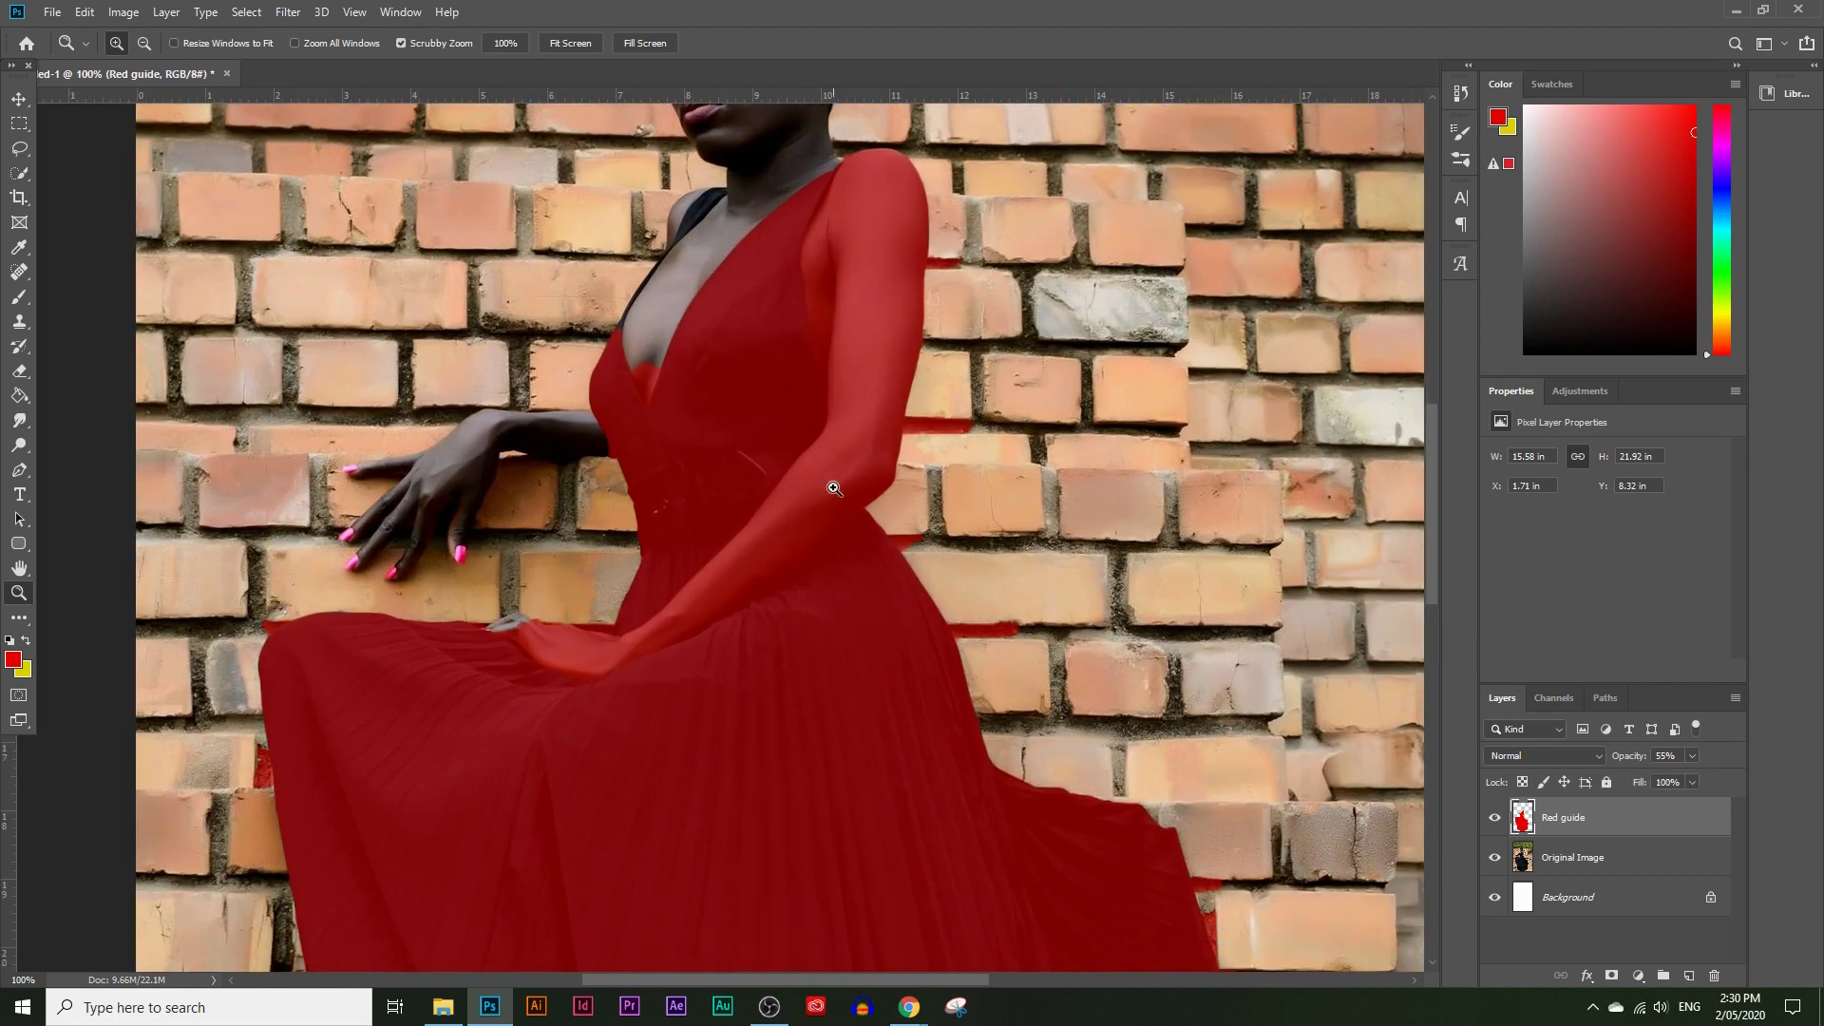
pyautogui.scroll(1, 919, 472)
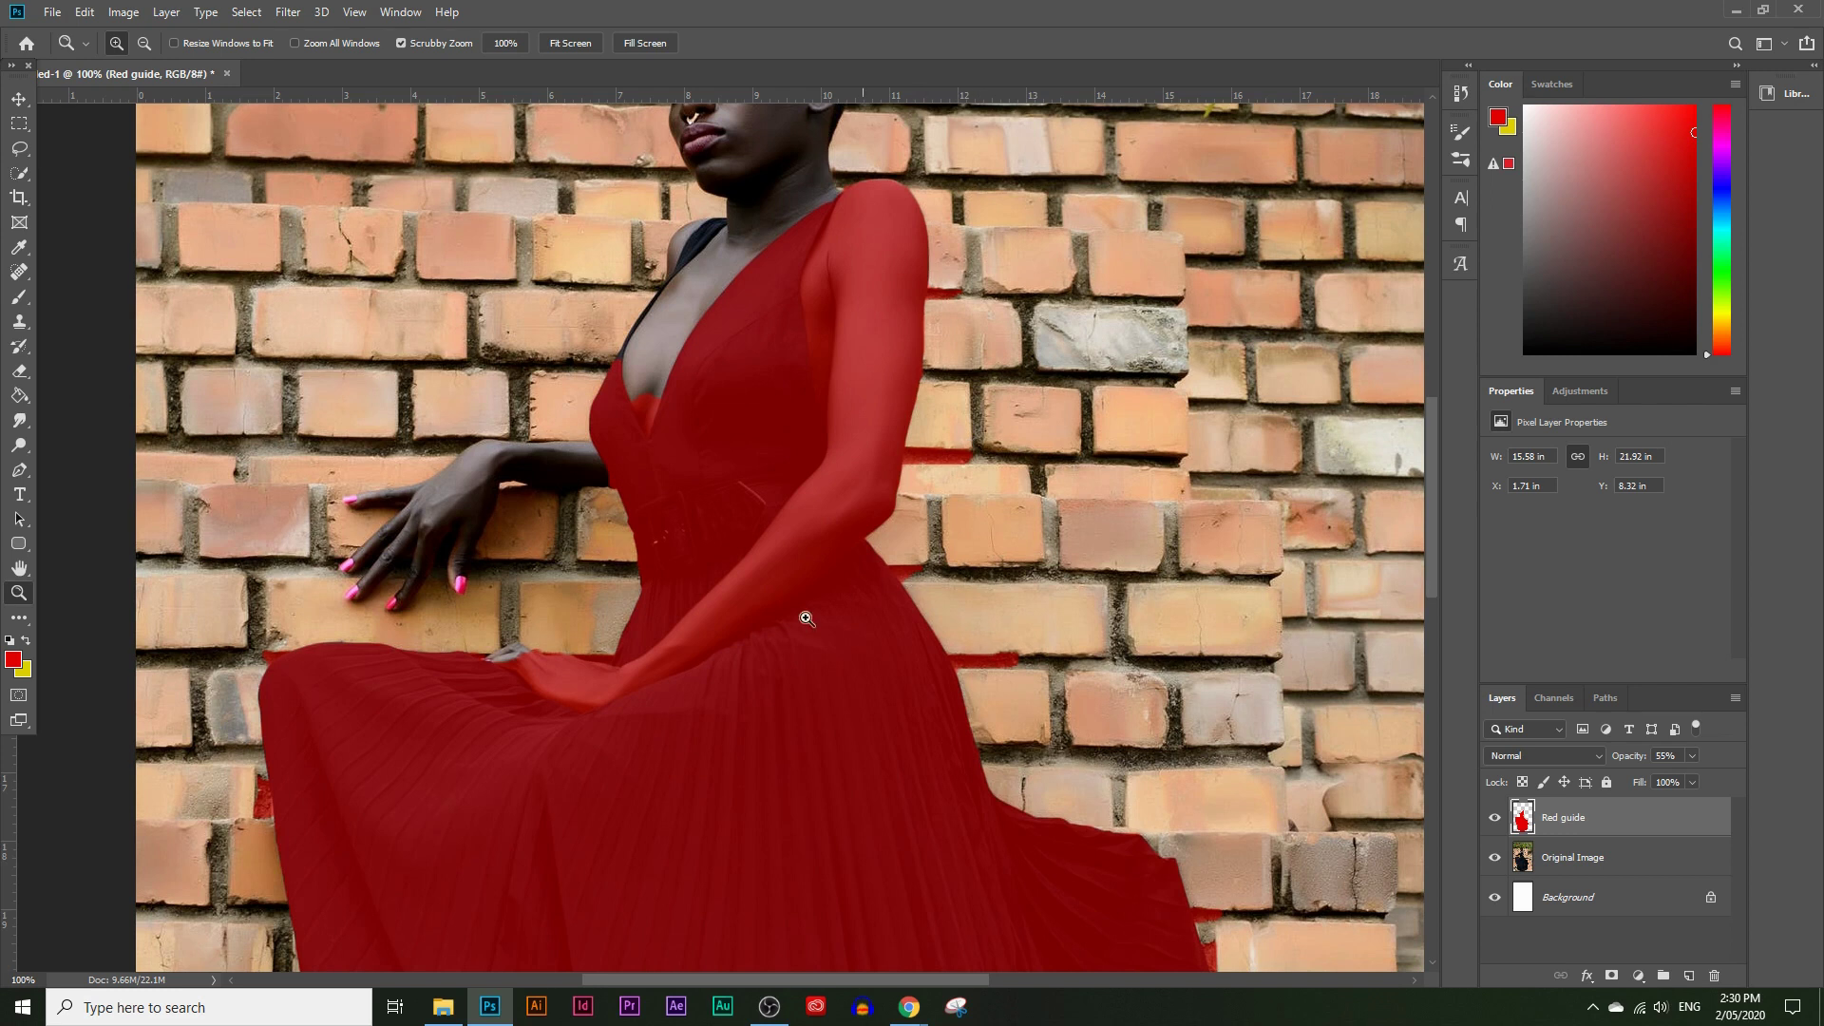
pyautogui.scroll(-15, 902, 474)
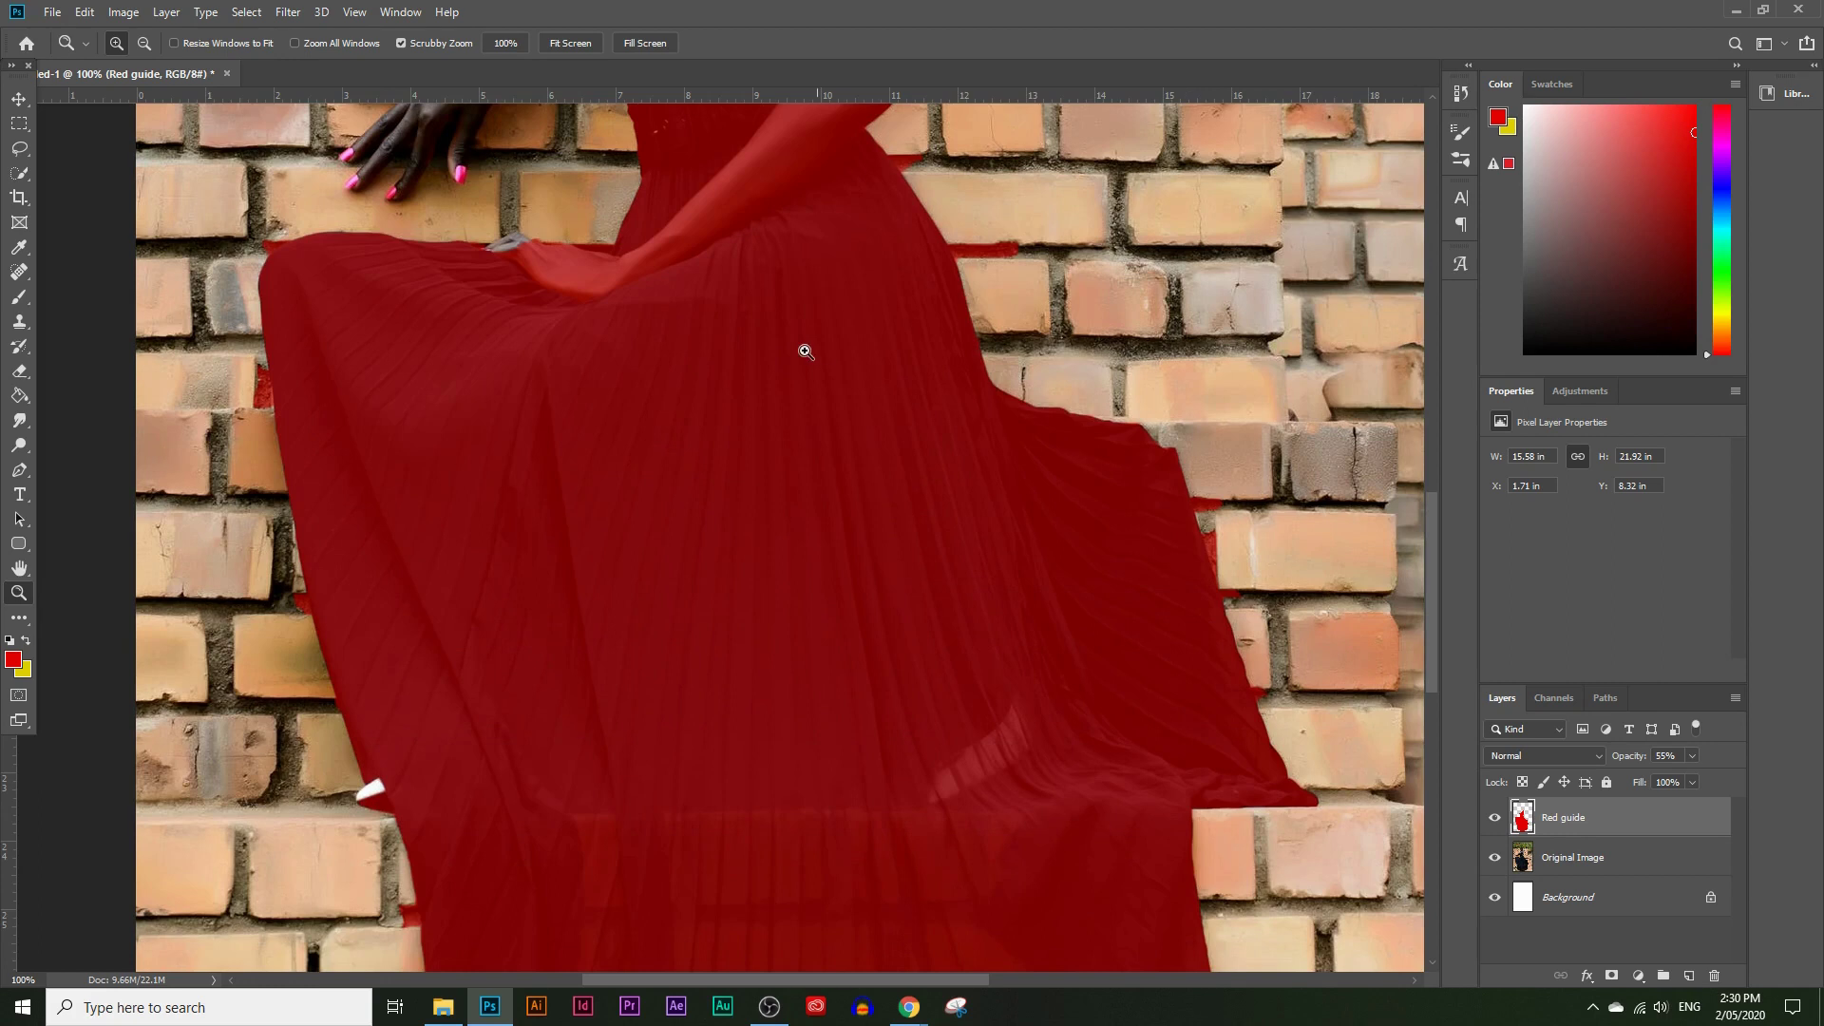
pyautogui.scroll(20, 822, 354)
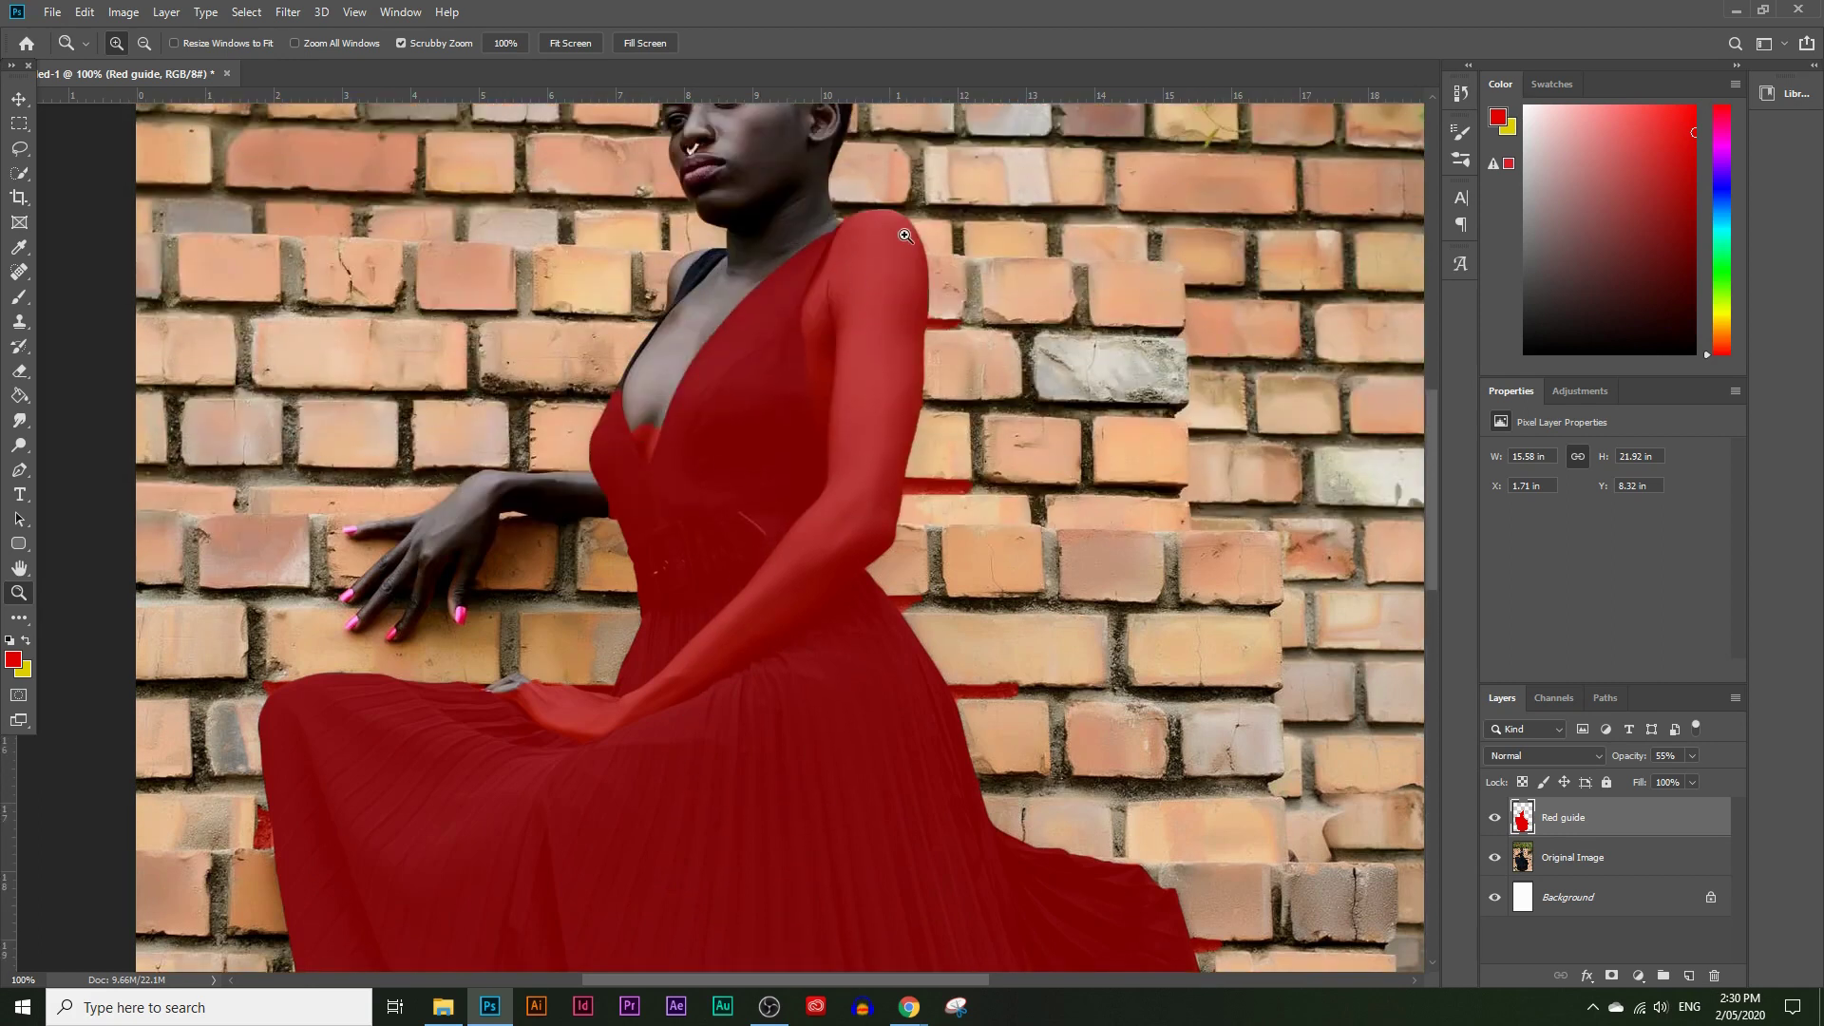
pyautogui.scroll(2, 827, 390)
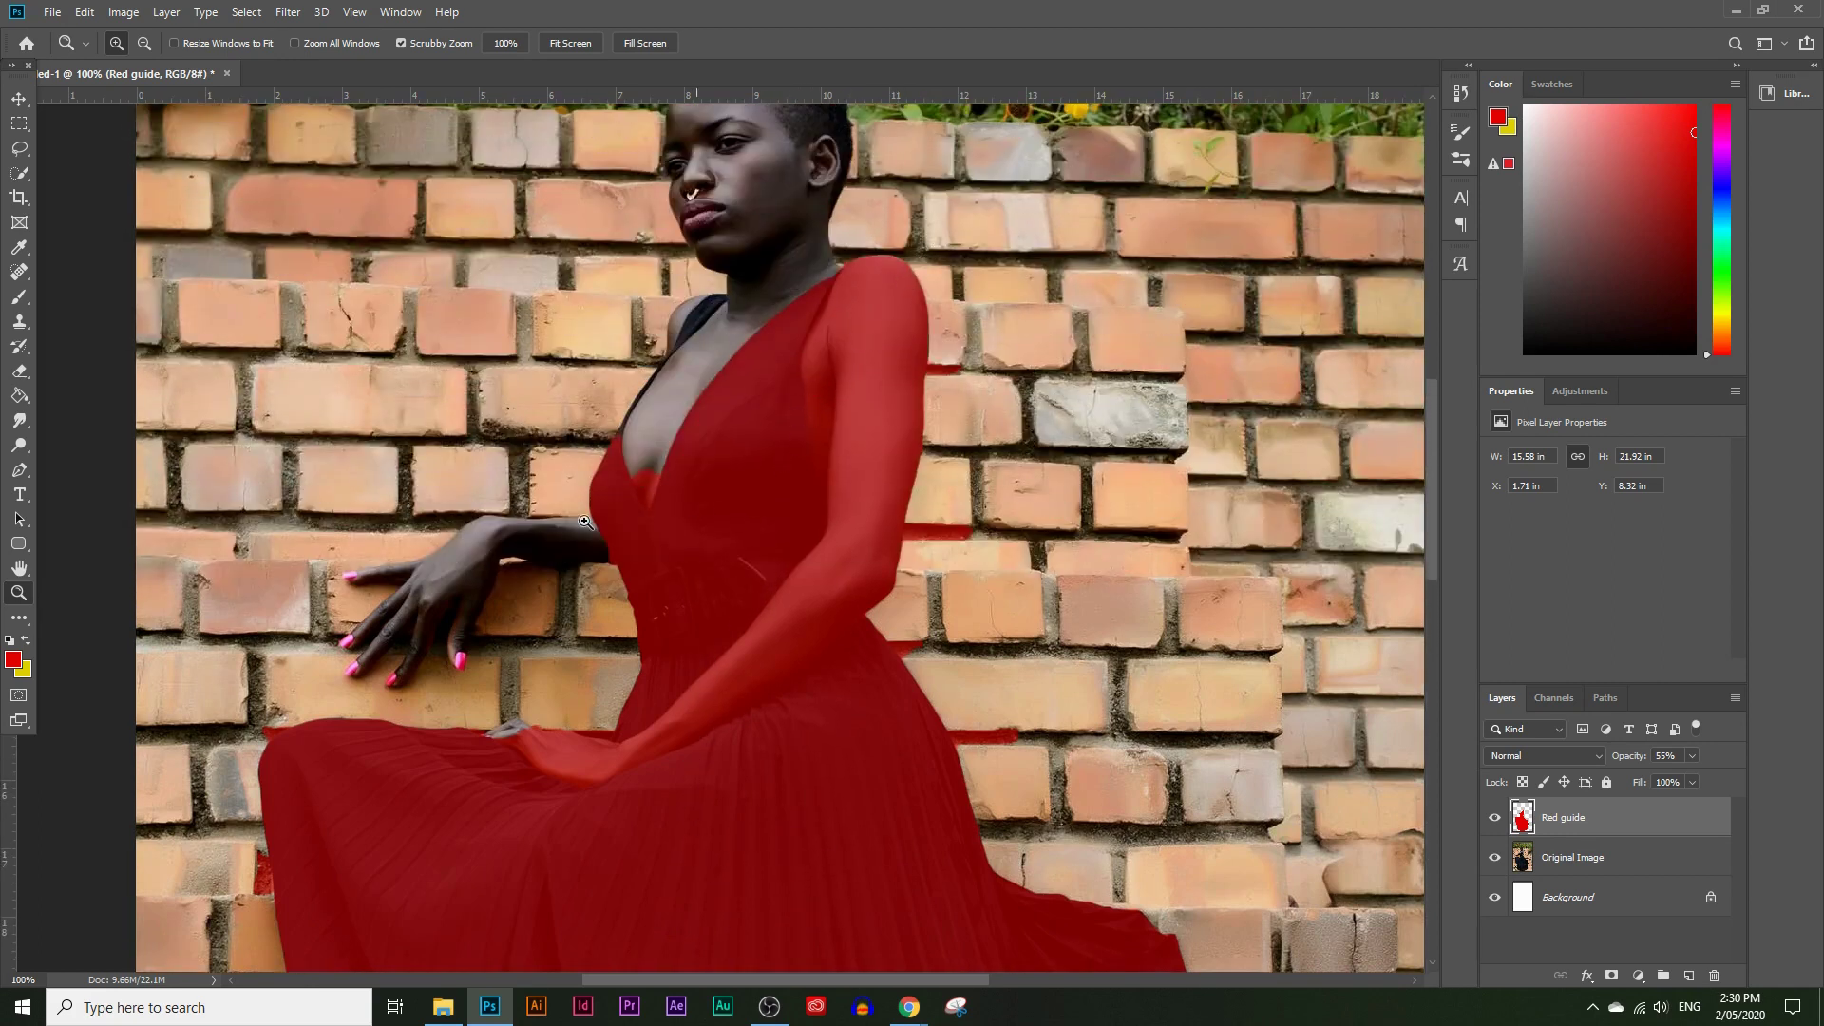
pyautogui.click(19, 374)
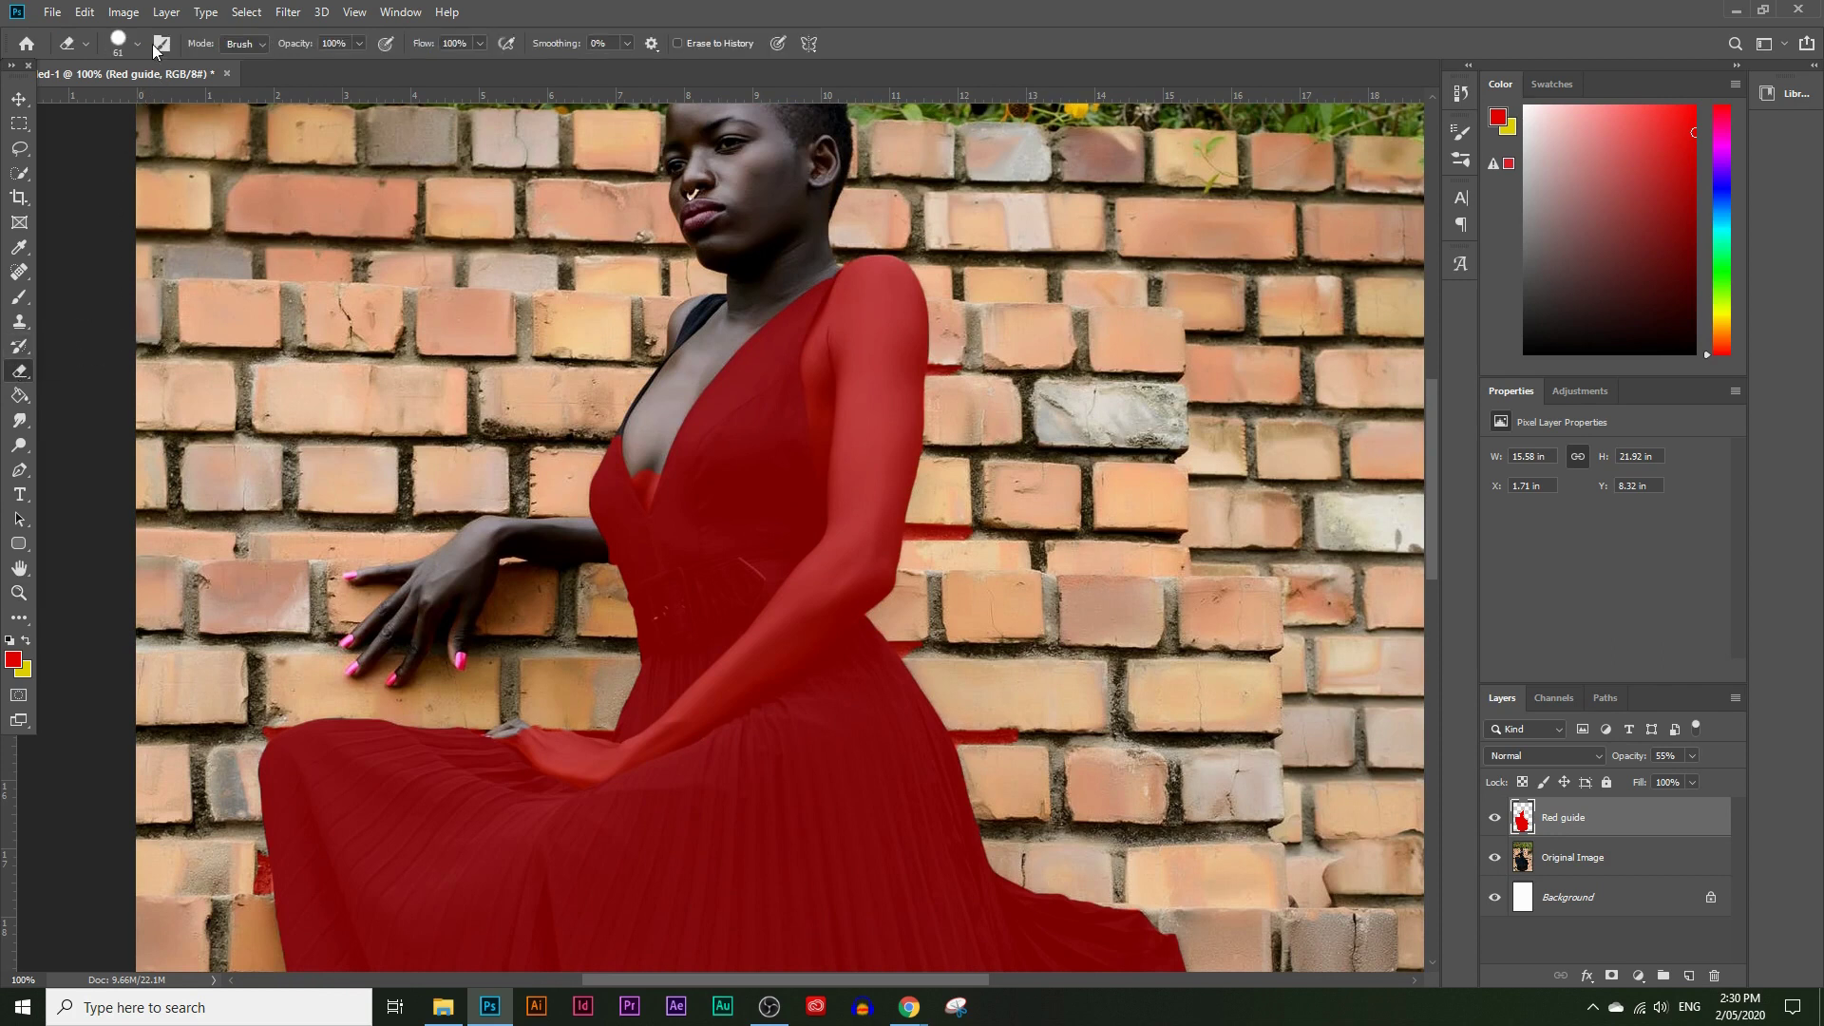
pyautogui.rightClick(19, 373)
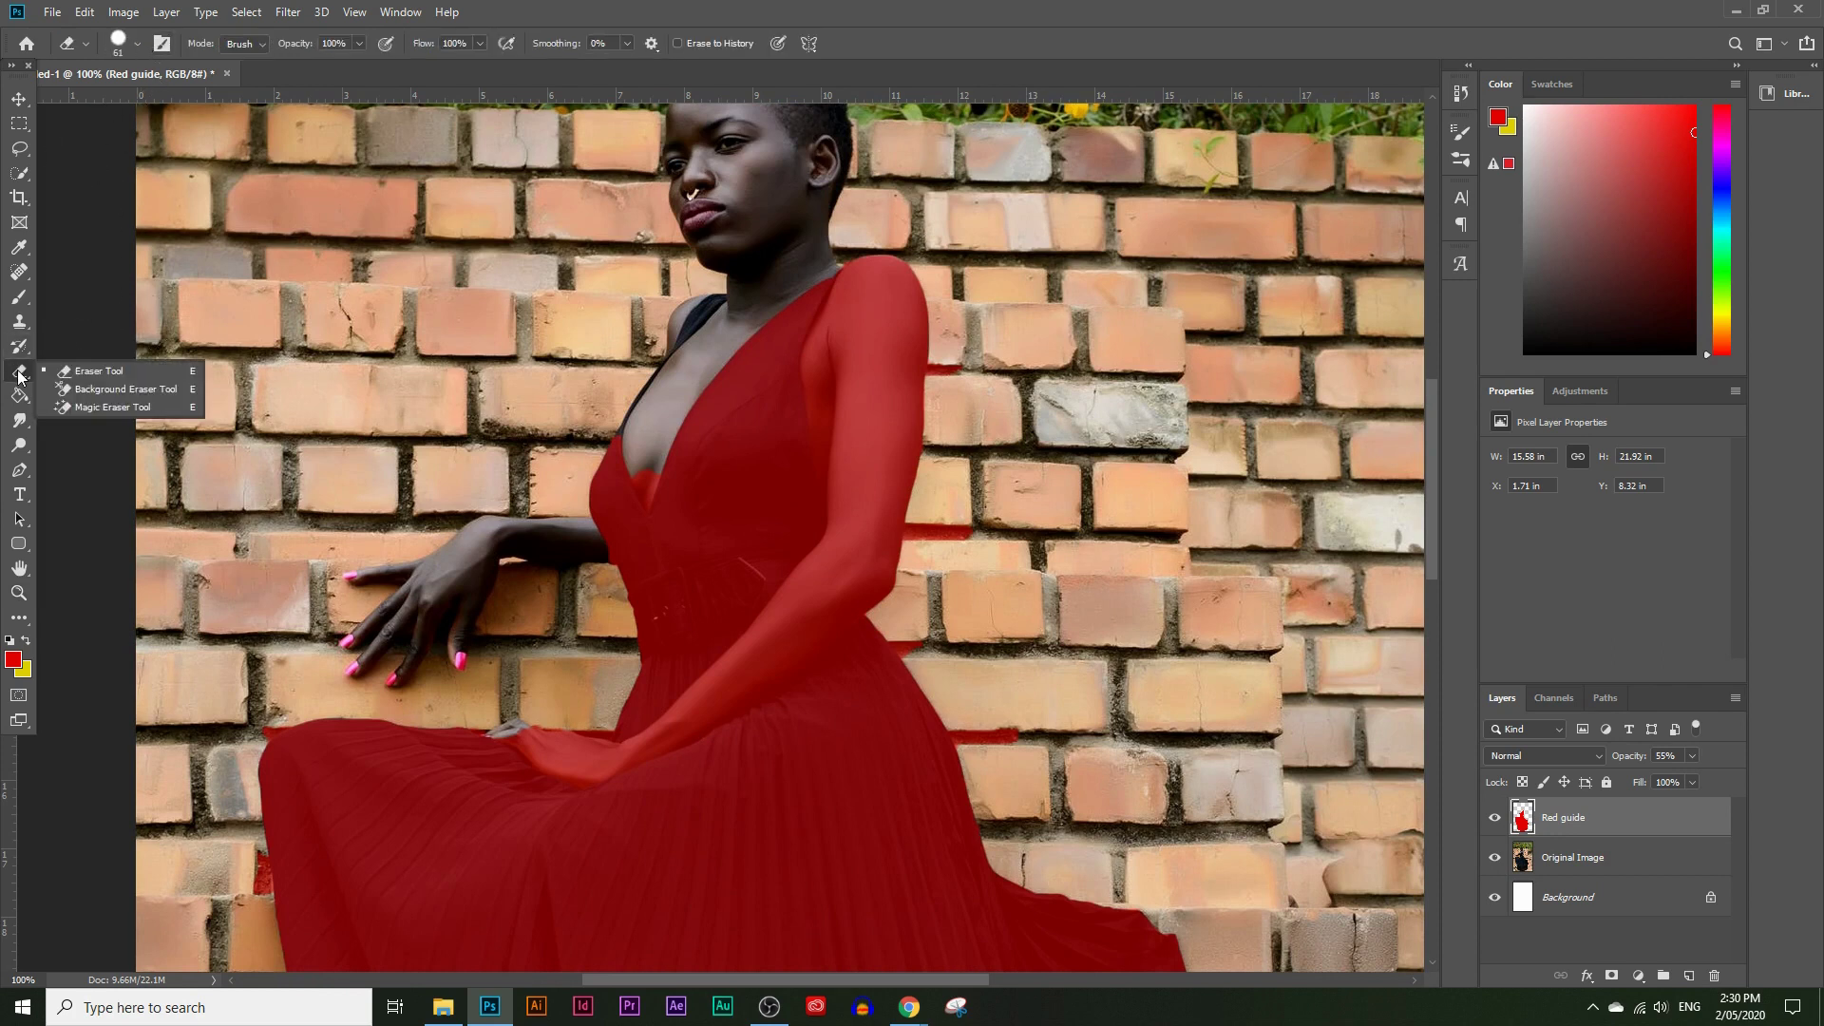
pyautogui.click(119, 46)
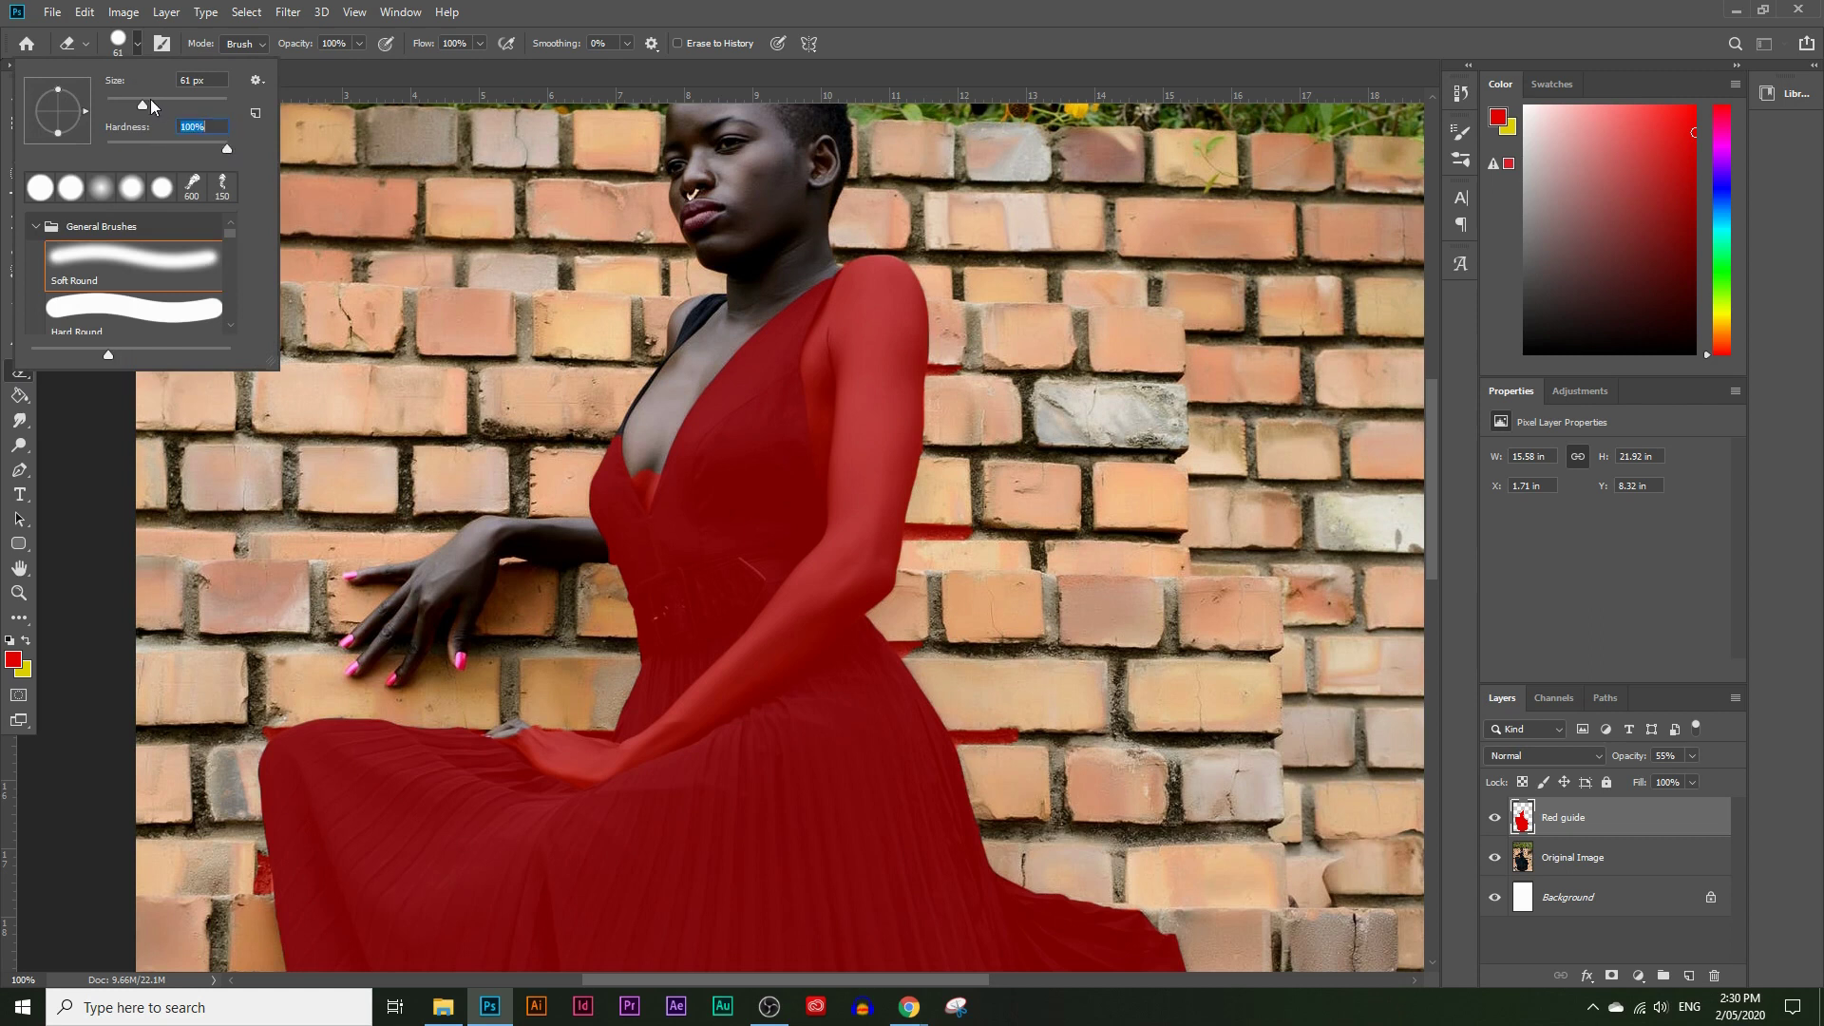
pyautogui.moveTo(133, 100); pyautogui.dragTo(132, 101)
pyautogui.click(901, 324)
pyautogui.click(889, 271)
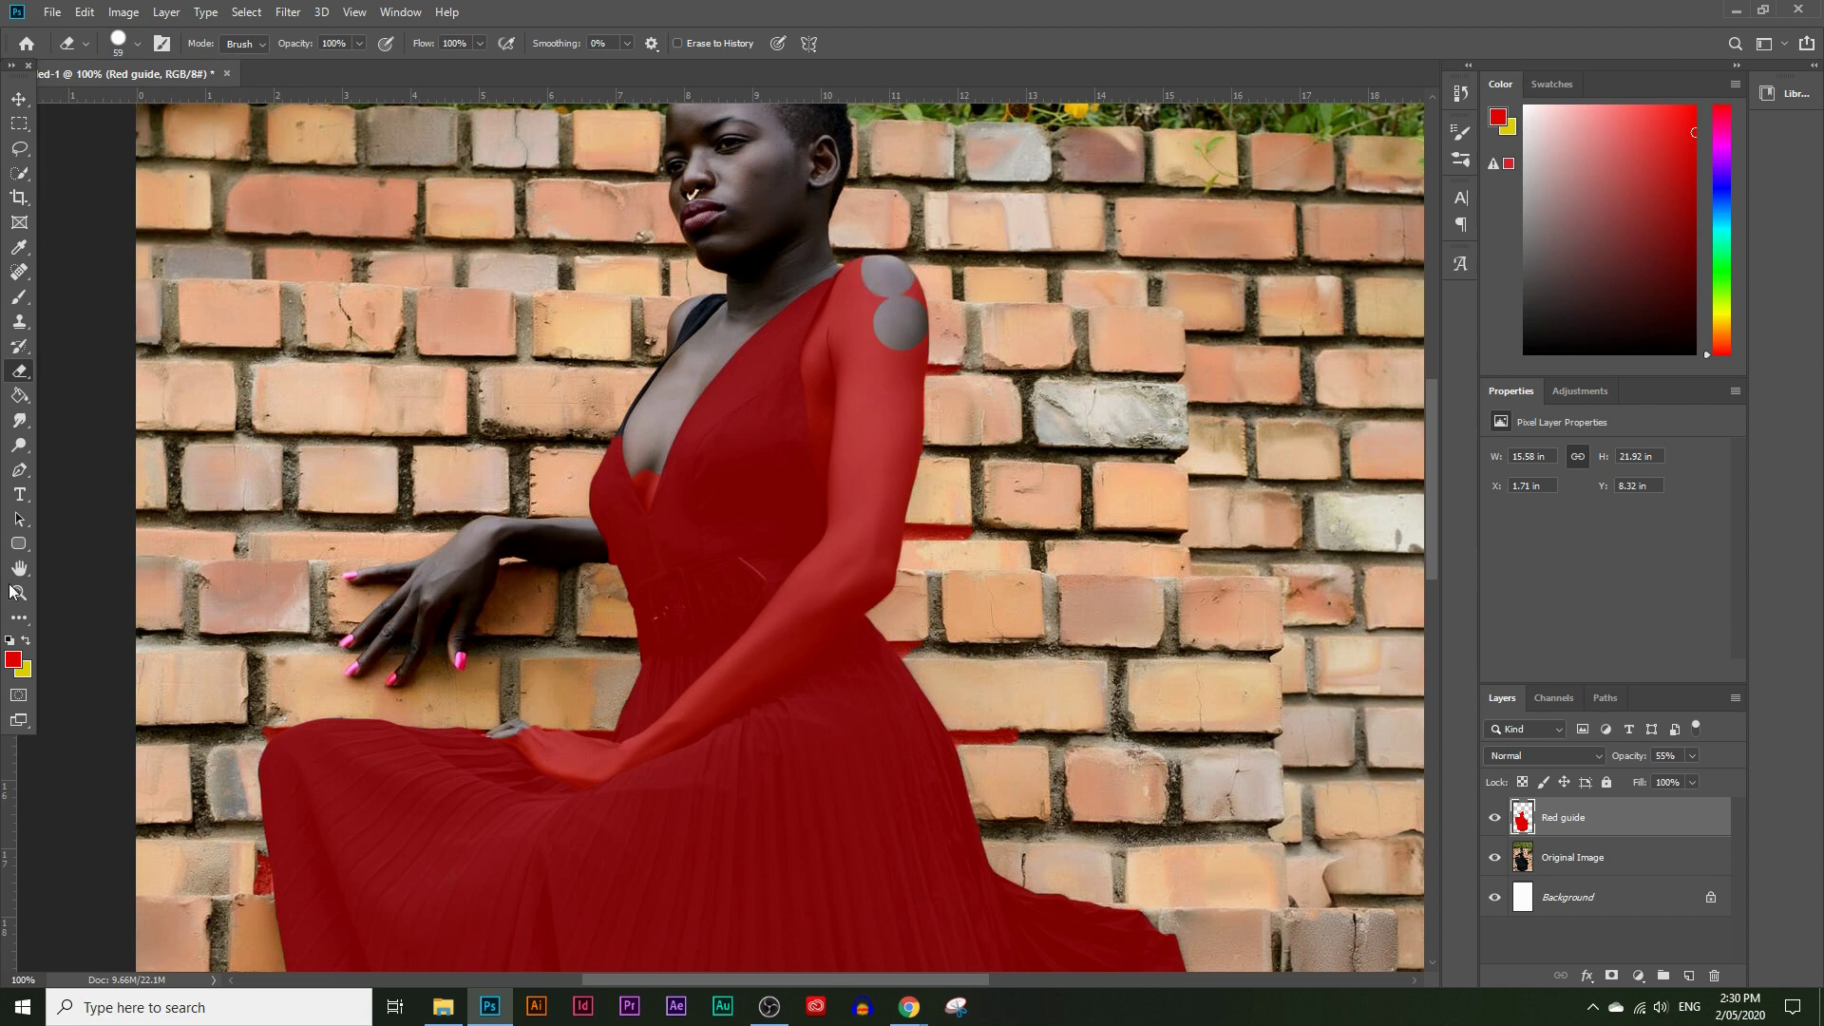
pyautogui.press('z')
pyautogui.click(938, 229)
pyautogui.click(935, 229)
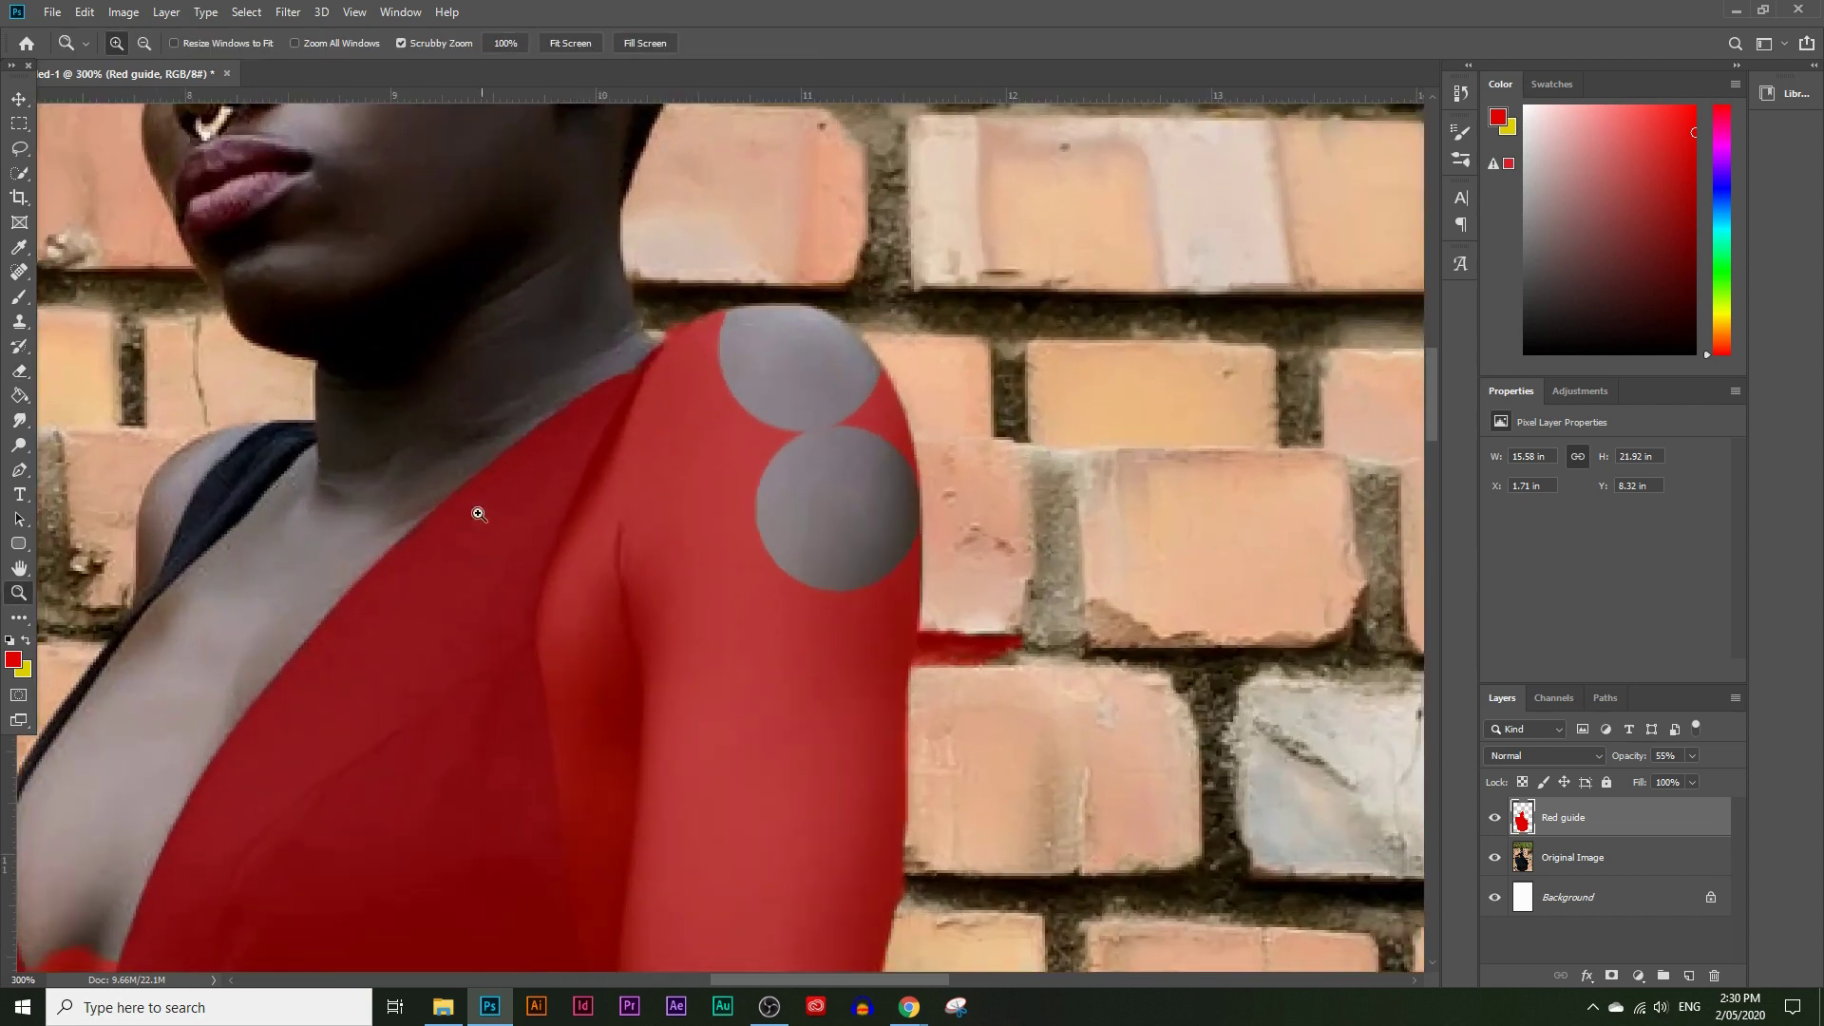
pyautogui.click(20, 297)
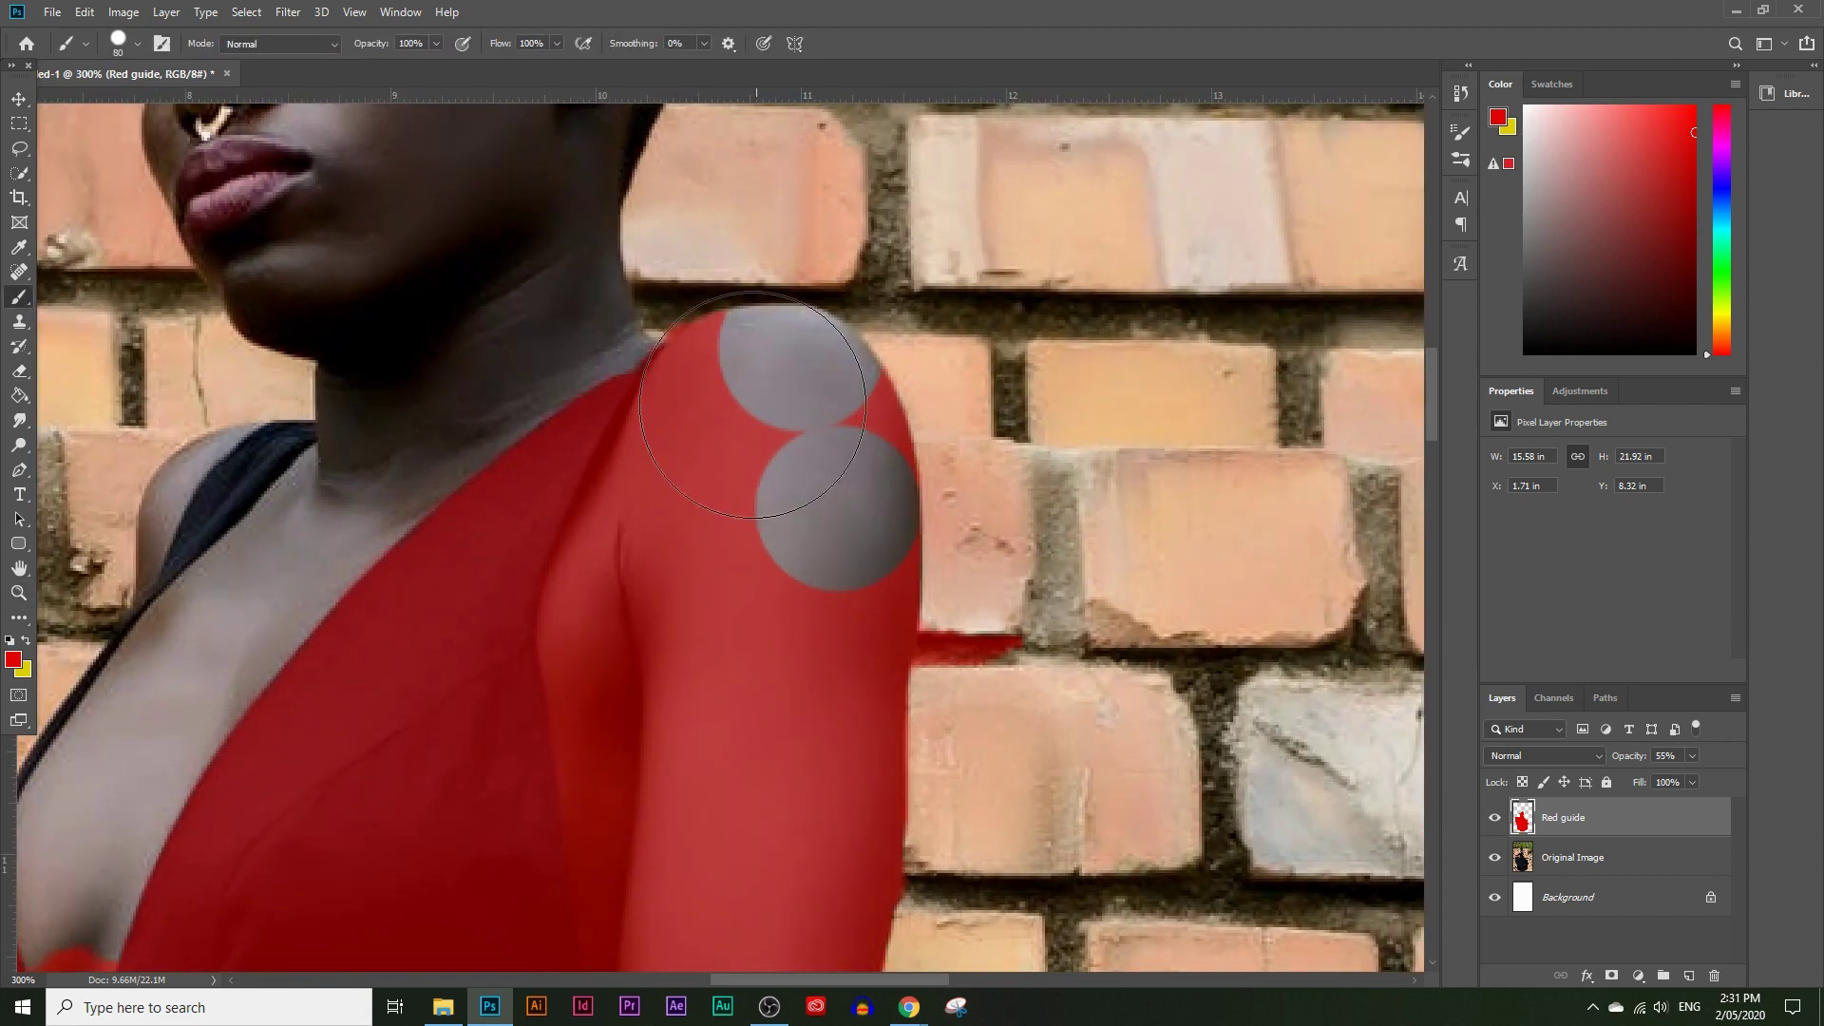
pyautogui.moveTo(755, 390); pyautogui.dragTo(770, 427)
pyautogui.hotkey('ctrl', 'z')
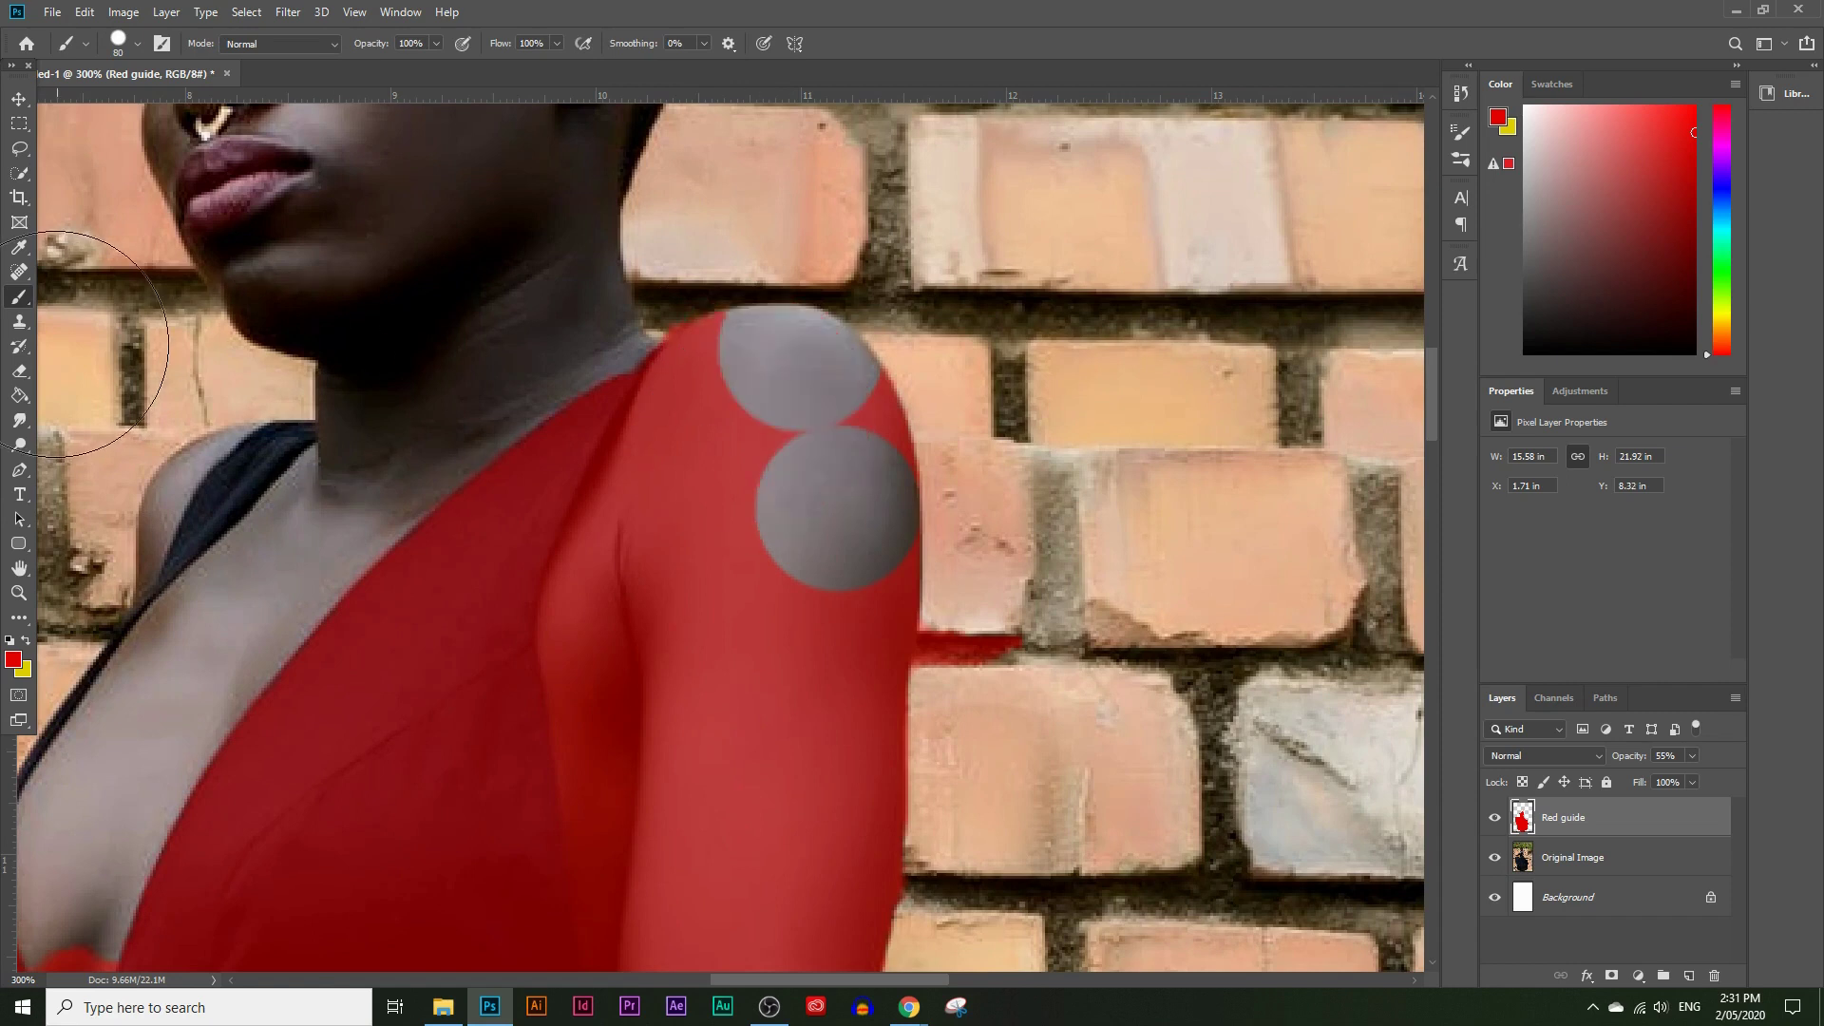
# Step: Erase the red covering the shoulder, the armpit and the outer edge of the upper arm with the 59 px Eraser
pyautogui.click(20, 370)
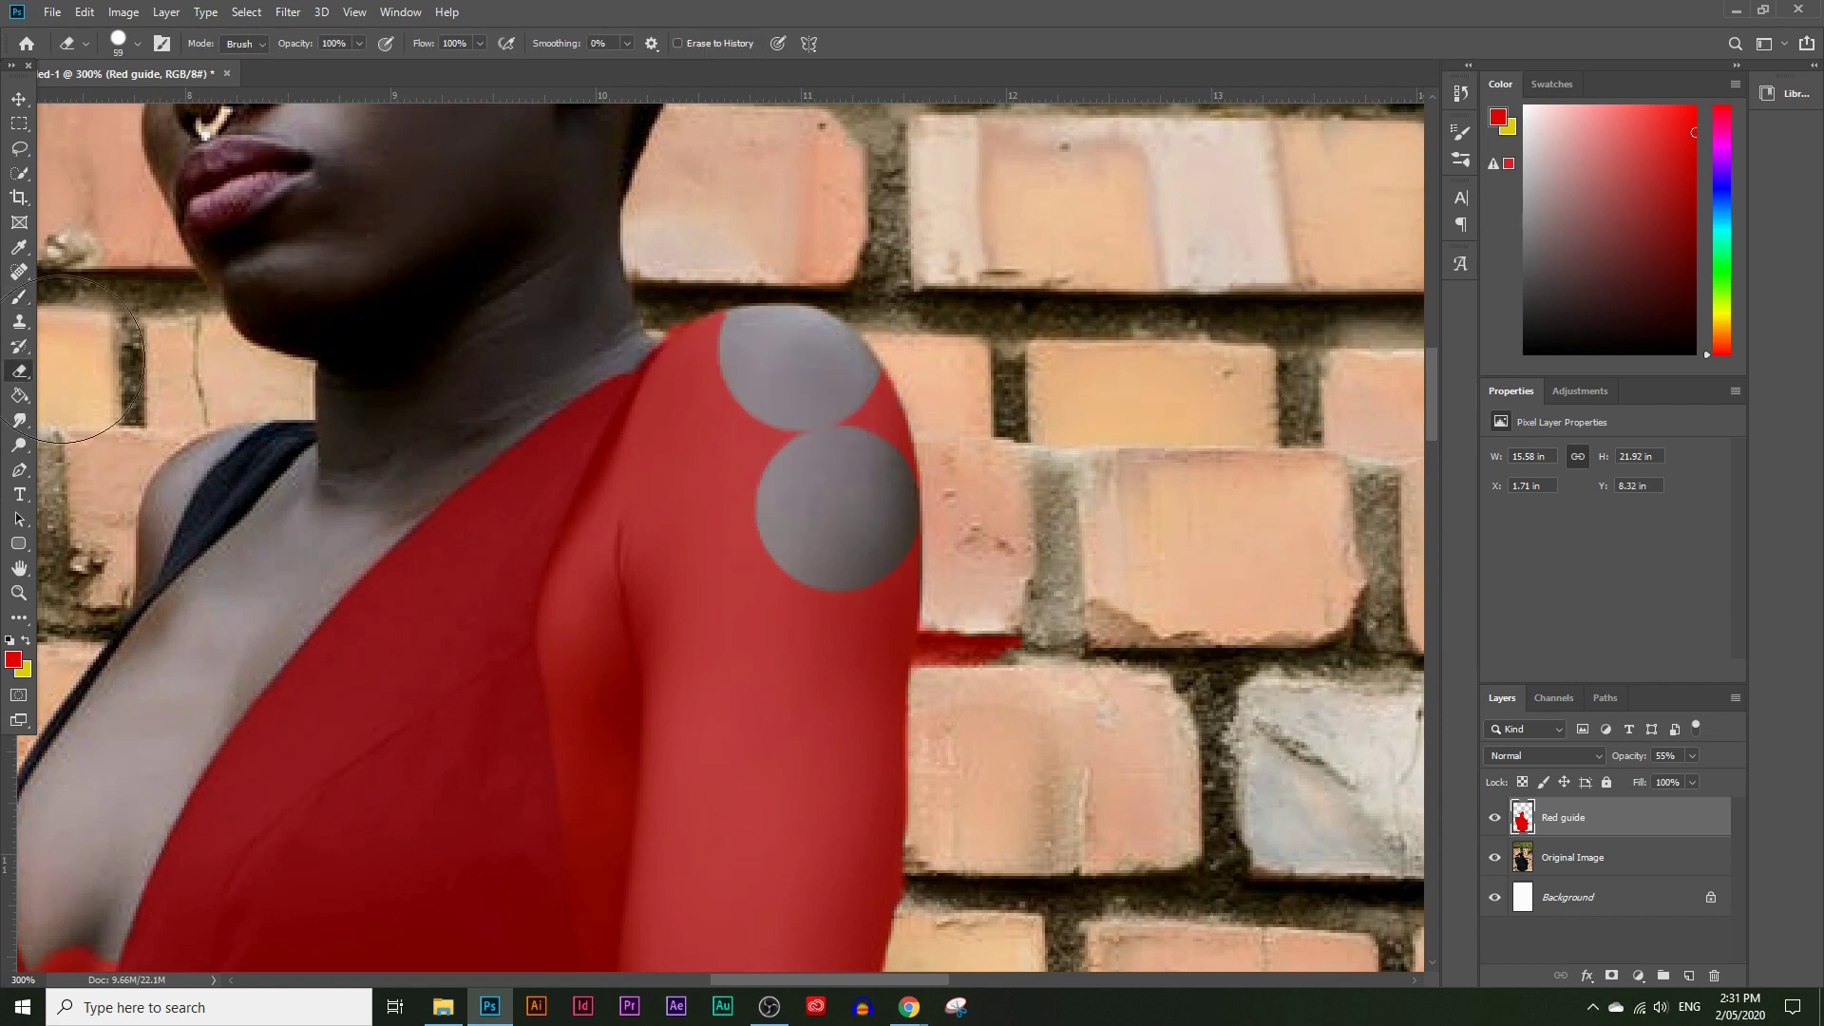
pyautogui.click(736, 391)
pyautogui.click(747, 346)
pyautogui.click(704, 472)
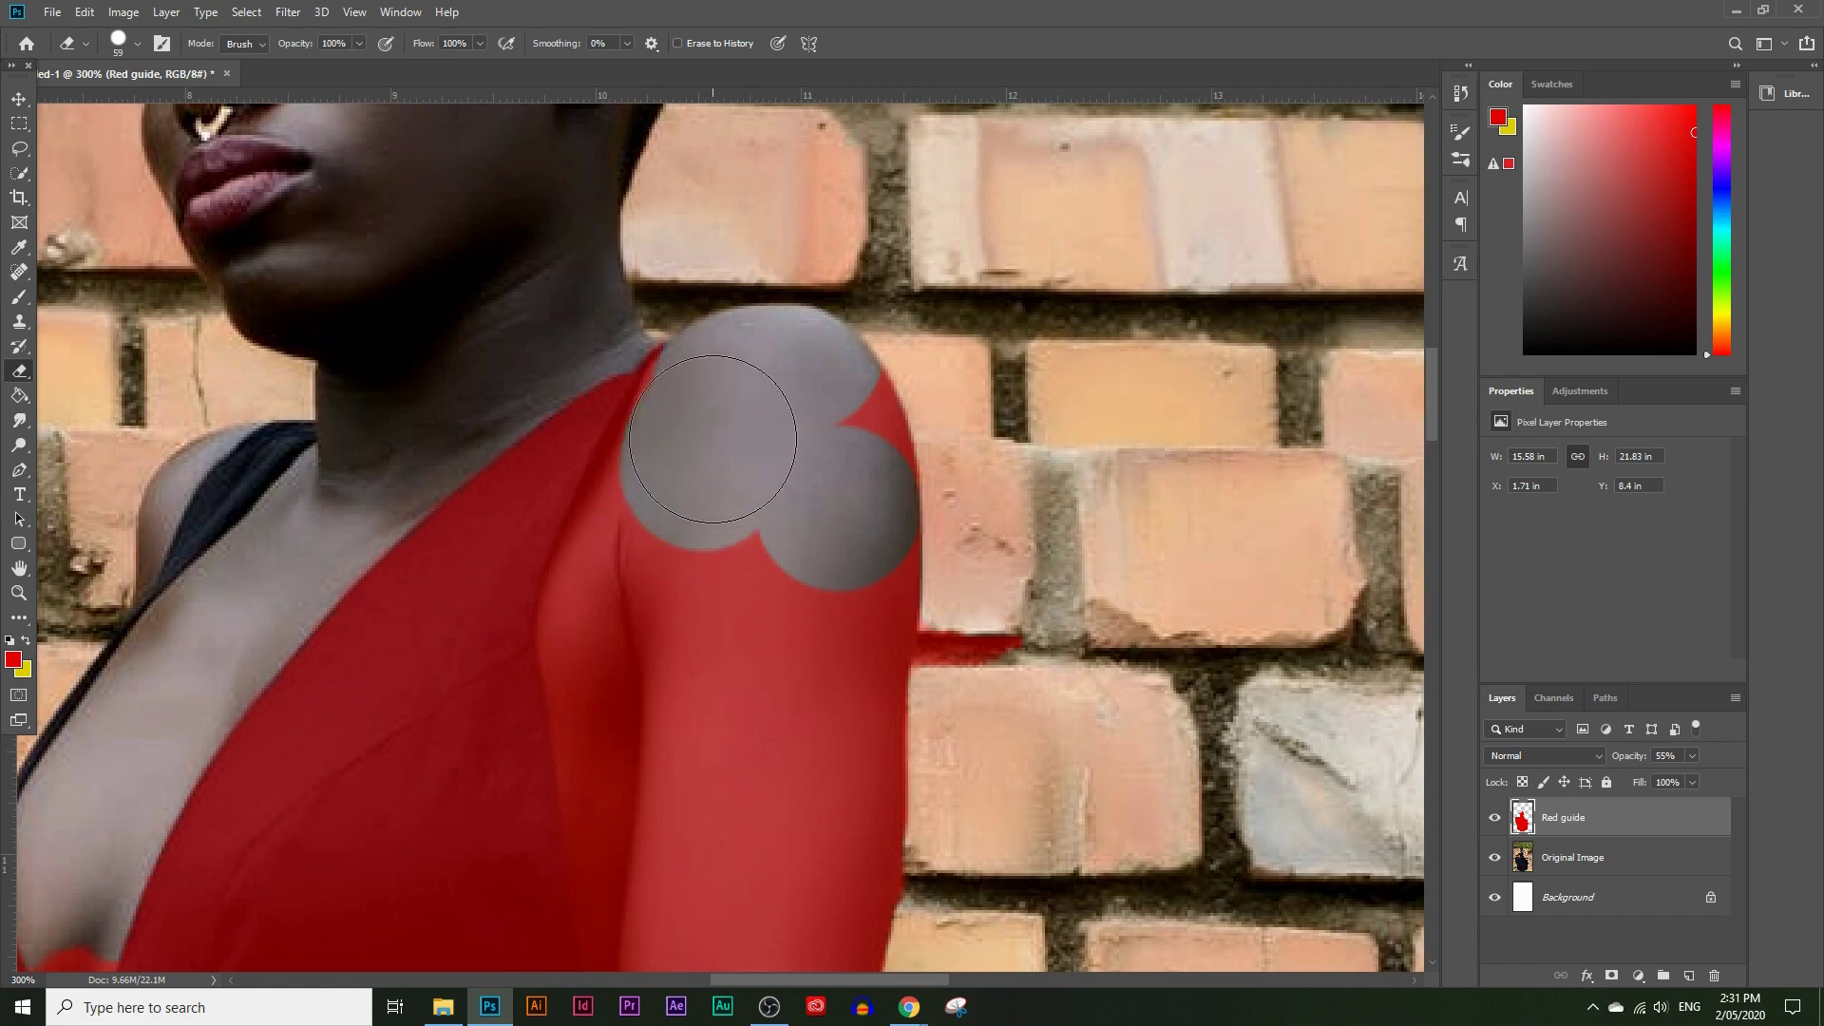
pyautogui.scroll(-2, 745, 489)
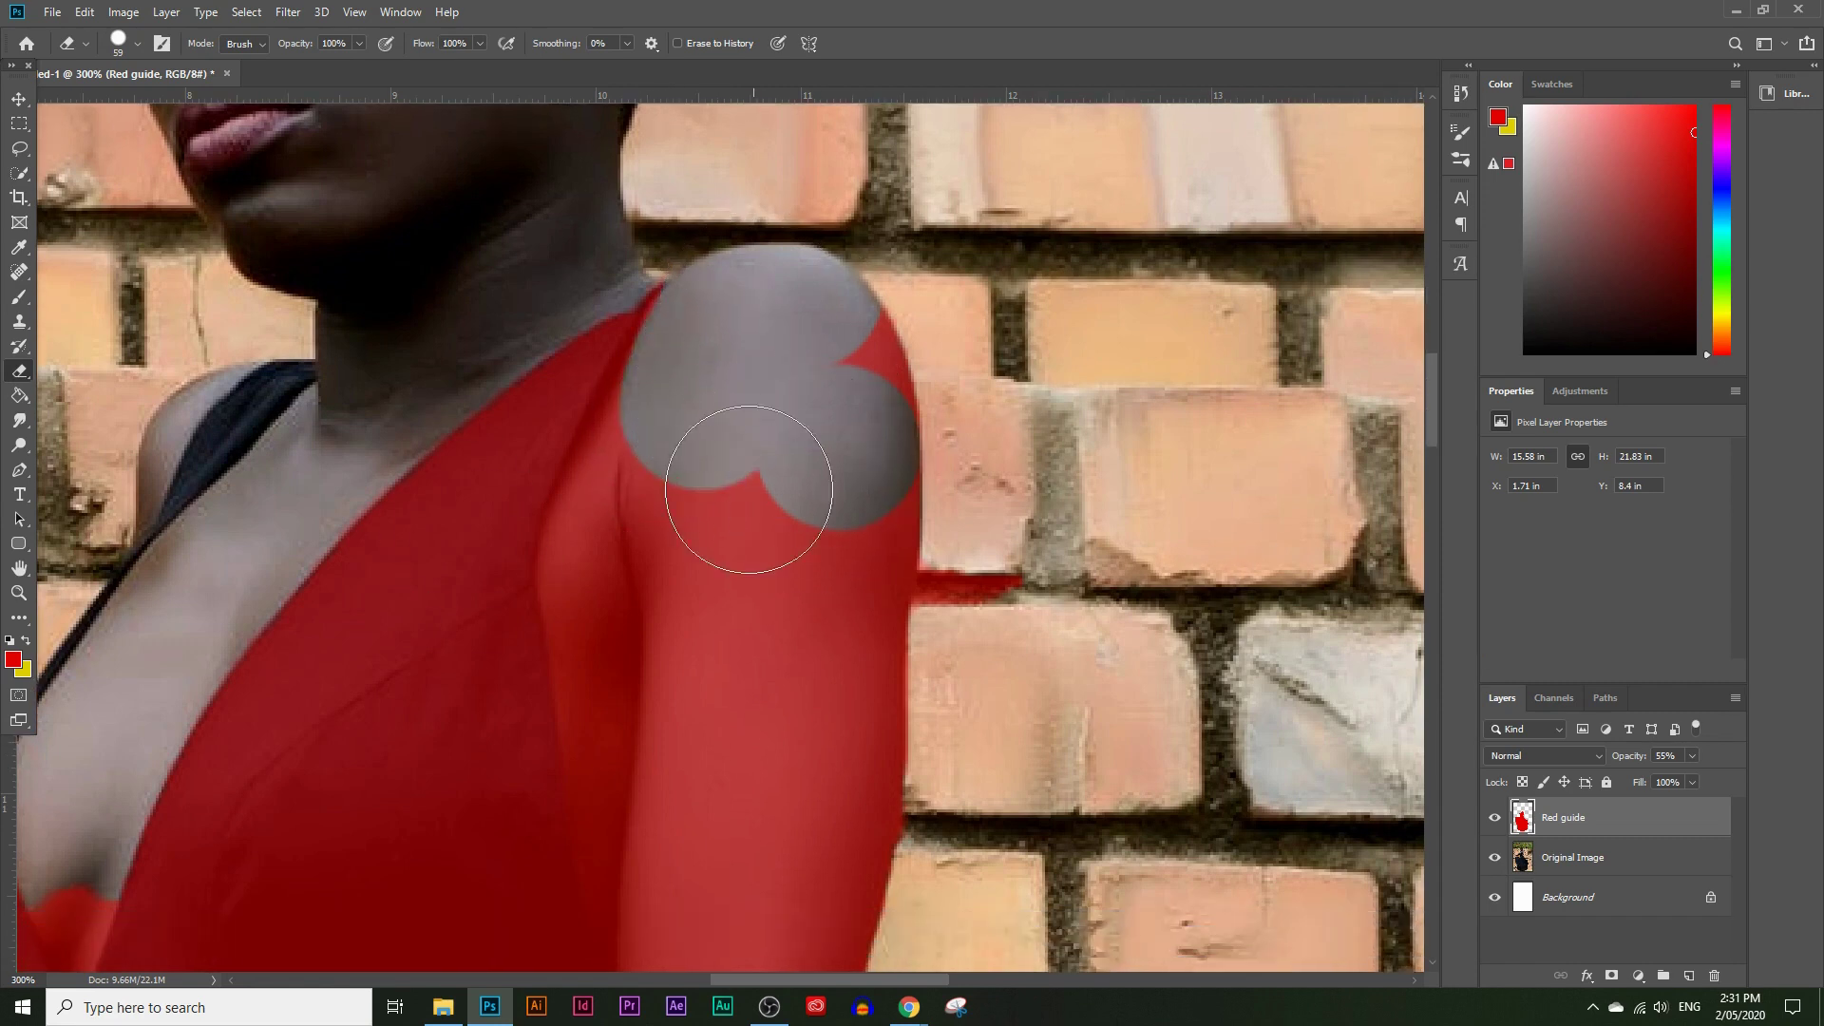
pyautogui.click(668, 433)
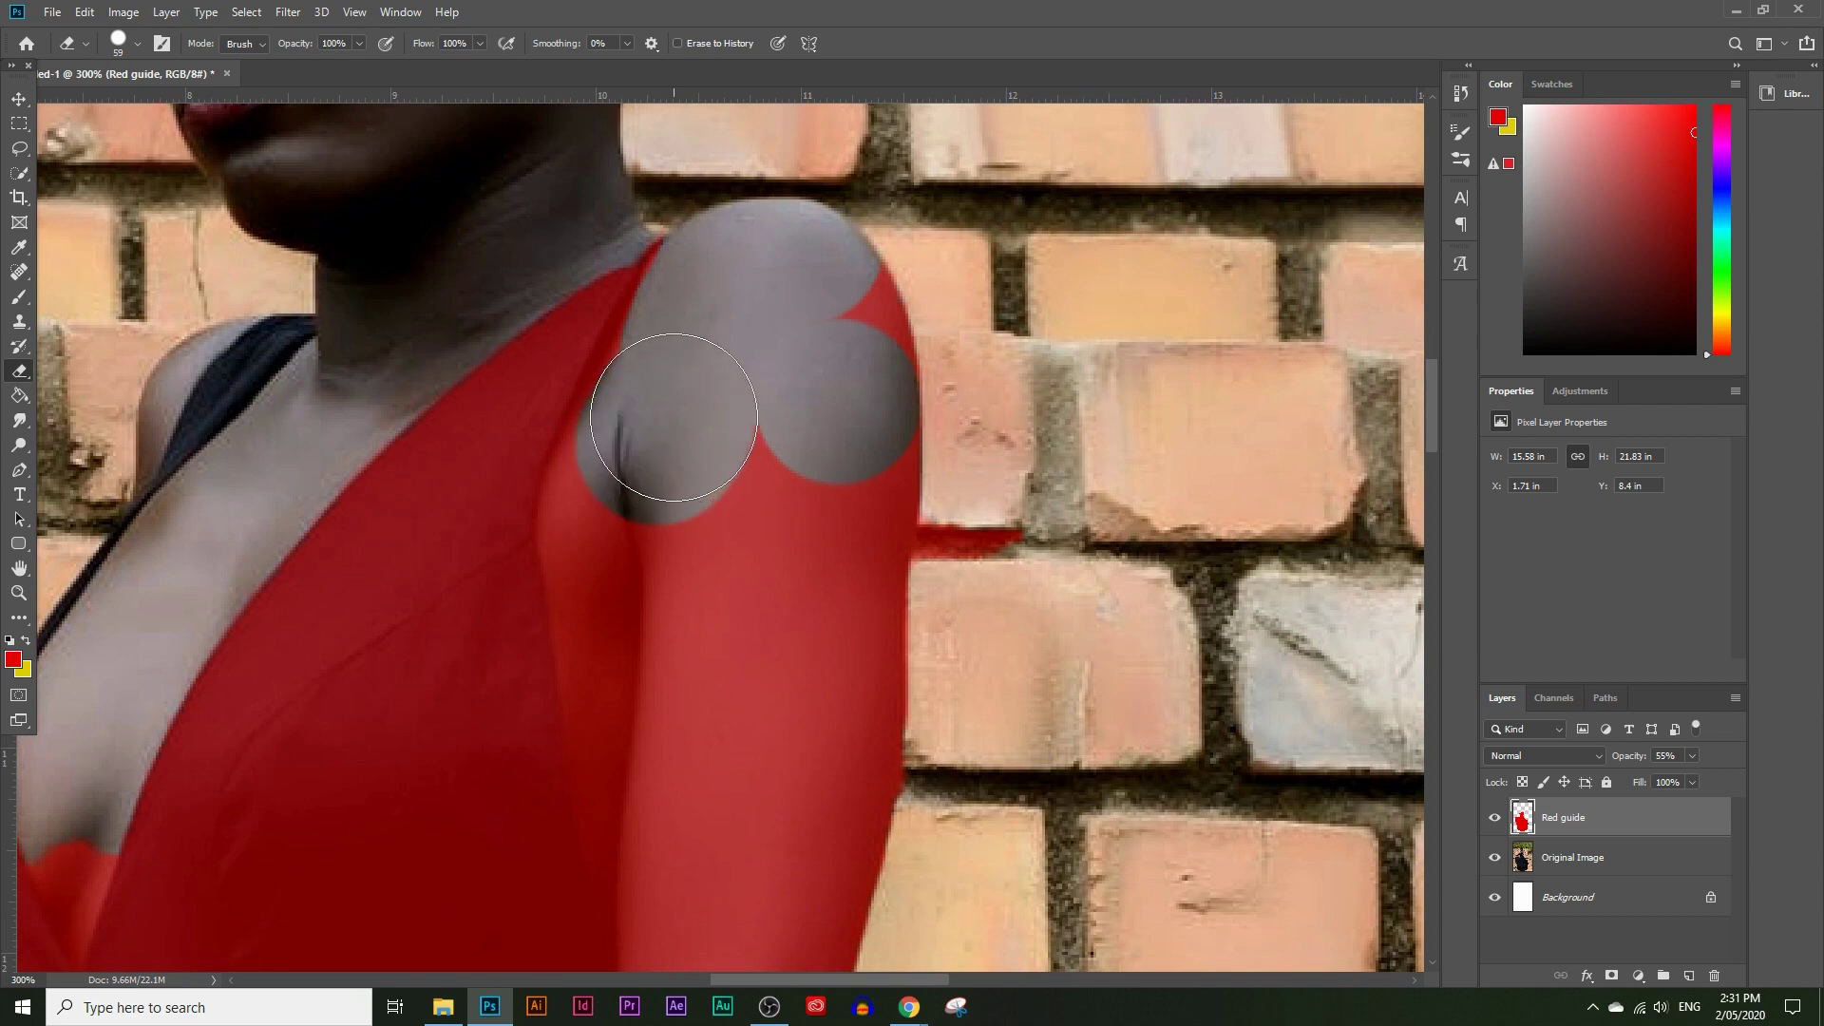
pyautogui.moveTo(657, 458)
pyautogui.mouseDown()
pyautogui.moveTo(620, 529)
pyautogui.moveTo(875, 440)
pyautogui.moveTo(786, 436)
pyautogui.moveTo(855, 532)
pyautogui.moveTo(836, 537)
pyautogui.mouseUp()
pyautogui.scroll(-2, 825, 620)
pyautogui.scroll(-2, 825, 621)
pyautogui.moveTo(867, 326); pyautogui.dragTo(827, 870)
pyautogui.scroll(-2, 971, 625)
pyautogui.scroll(-4, 971, 624)
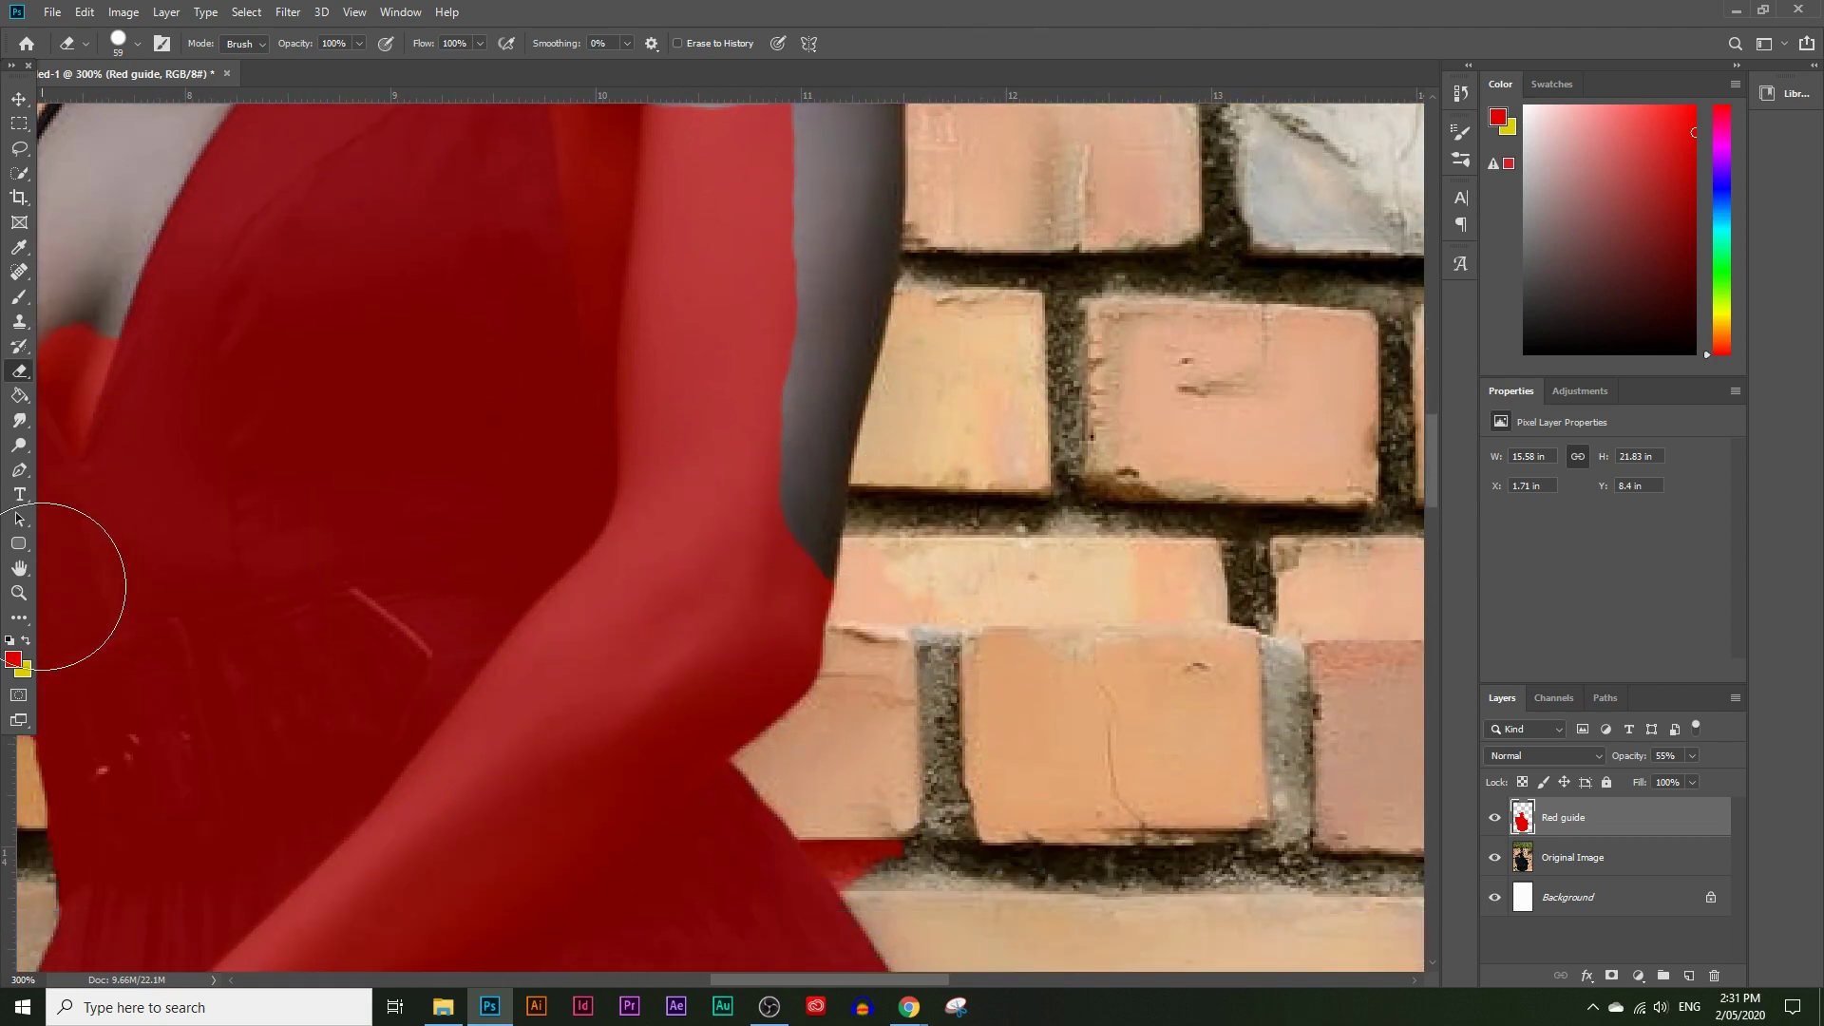
# Step: Examine the red guide's coverage around the neckline, arm, waist and skirt
pyautogui.click(19, 597)
pyautogui.scroll(-5, 712, 541)
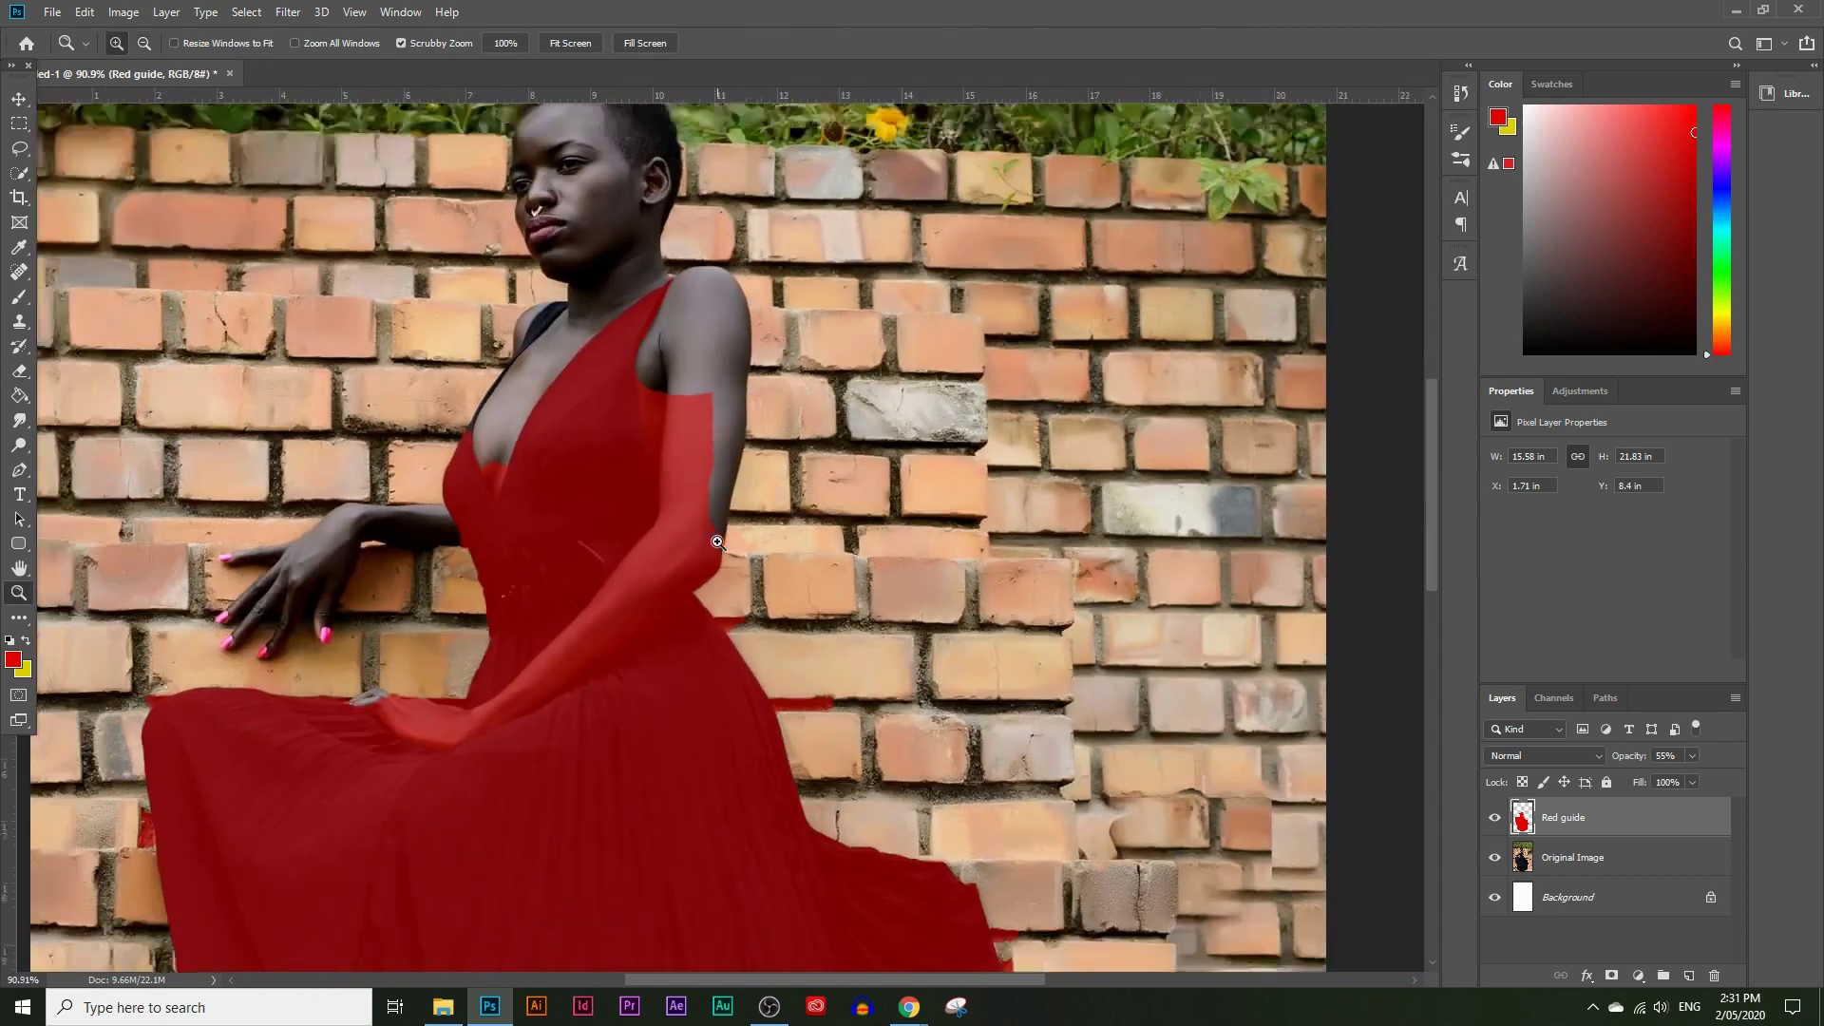
pyautogui.scroll(-4, 632, 537)
pyautogui.scroll(4, 615, 572)
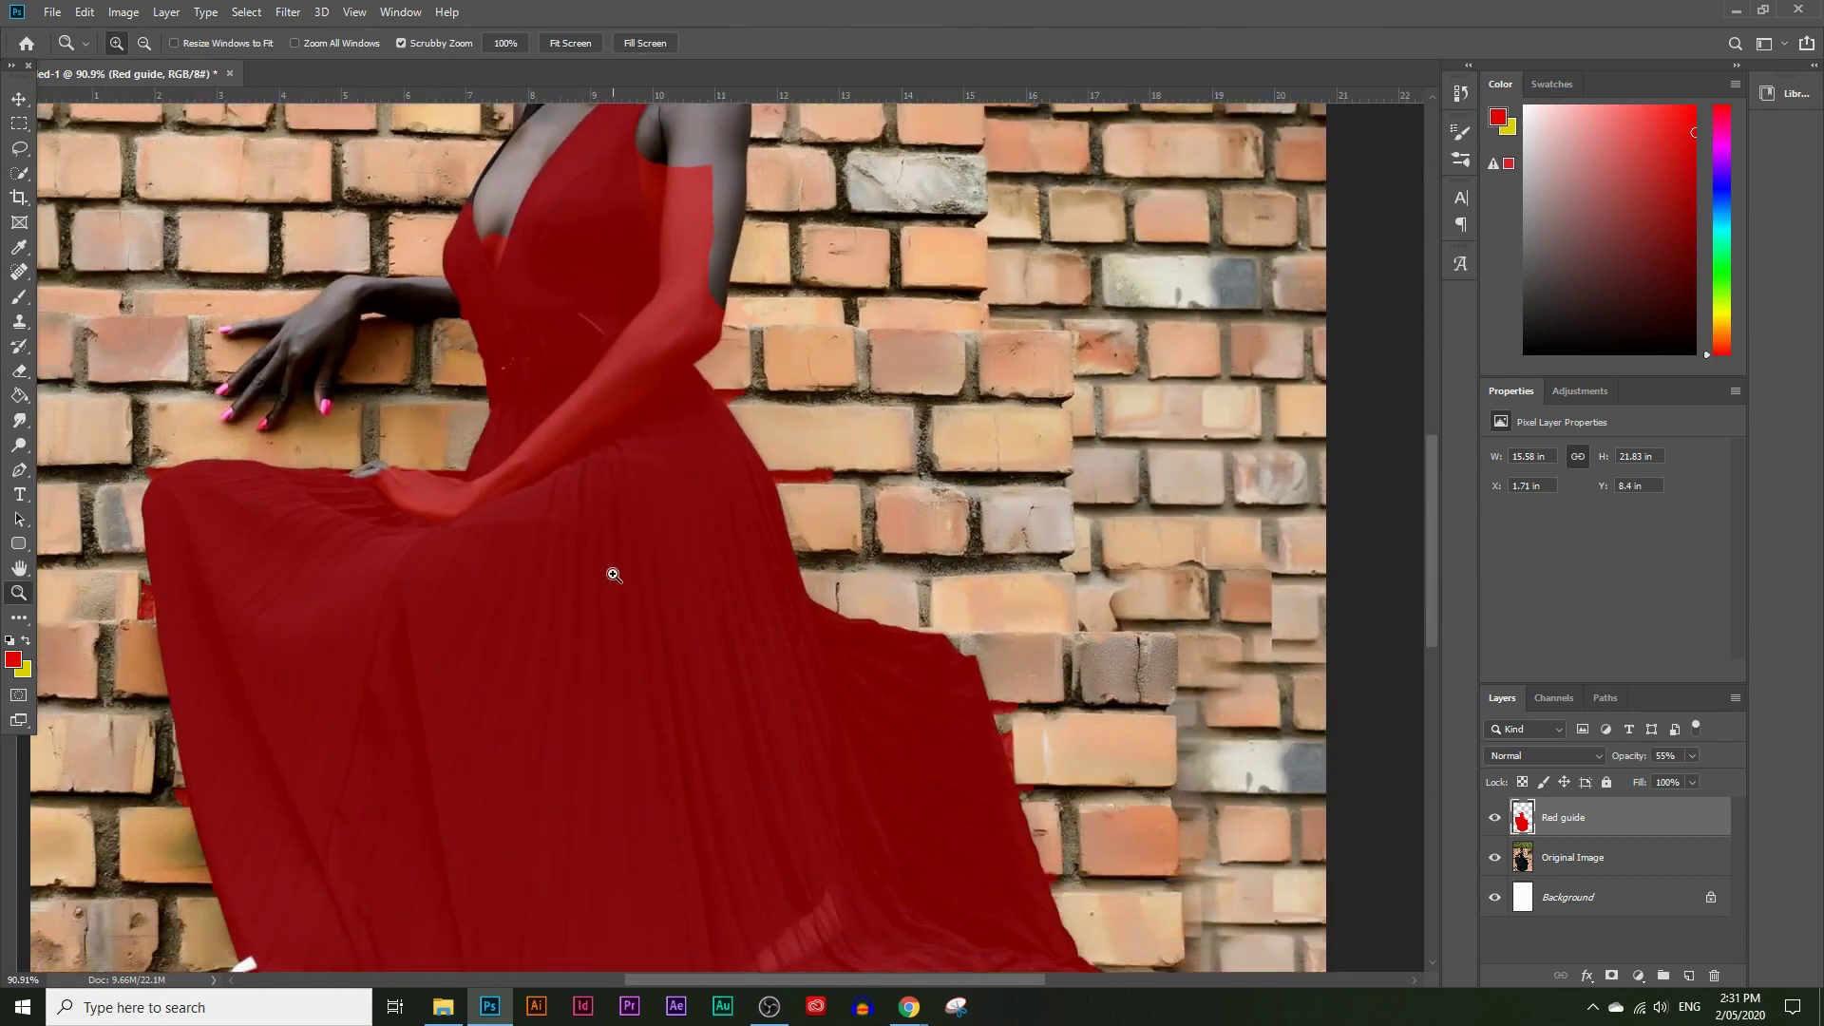
pyautogui.scroll(3, 666, 512)
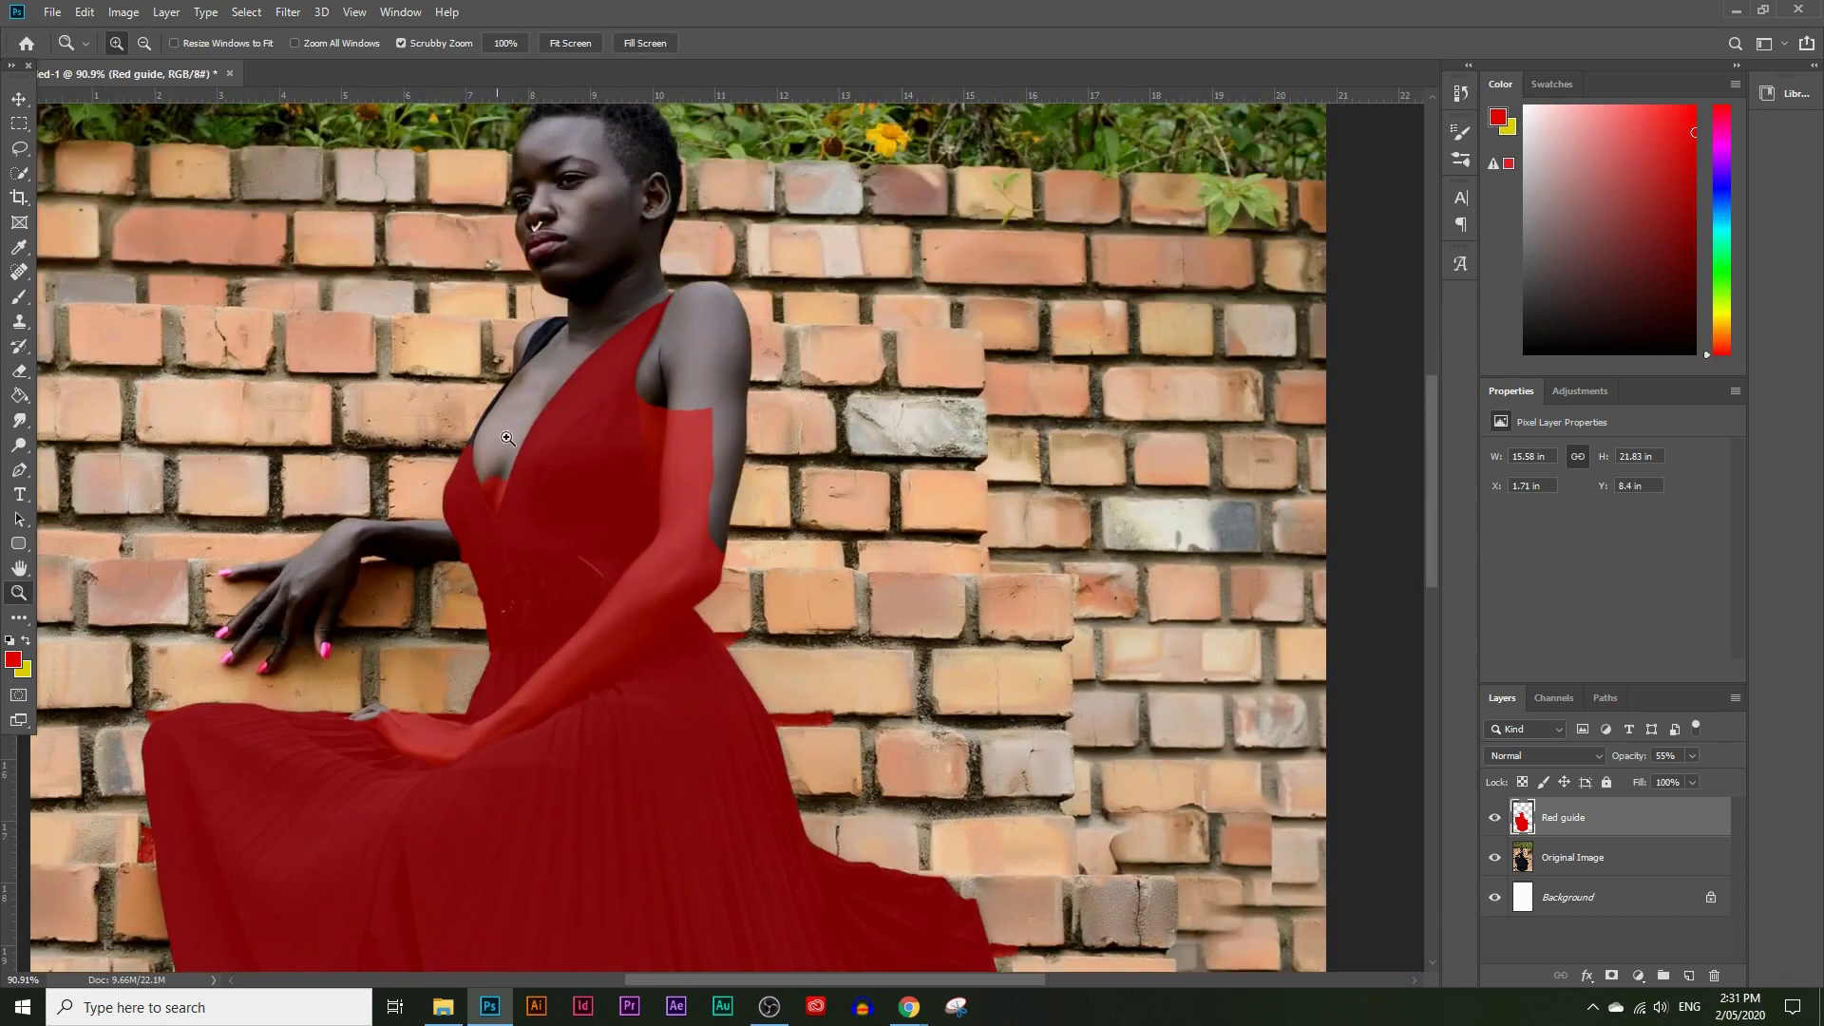
pyautogui.scroll(6, 484, 439)
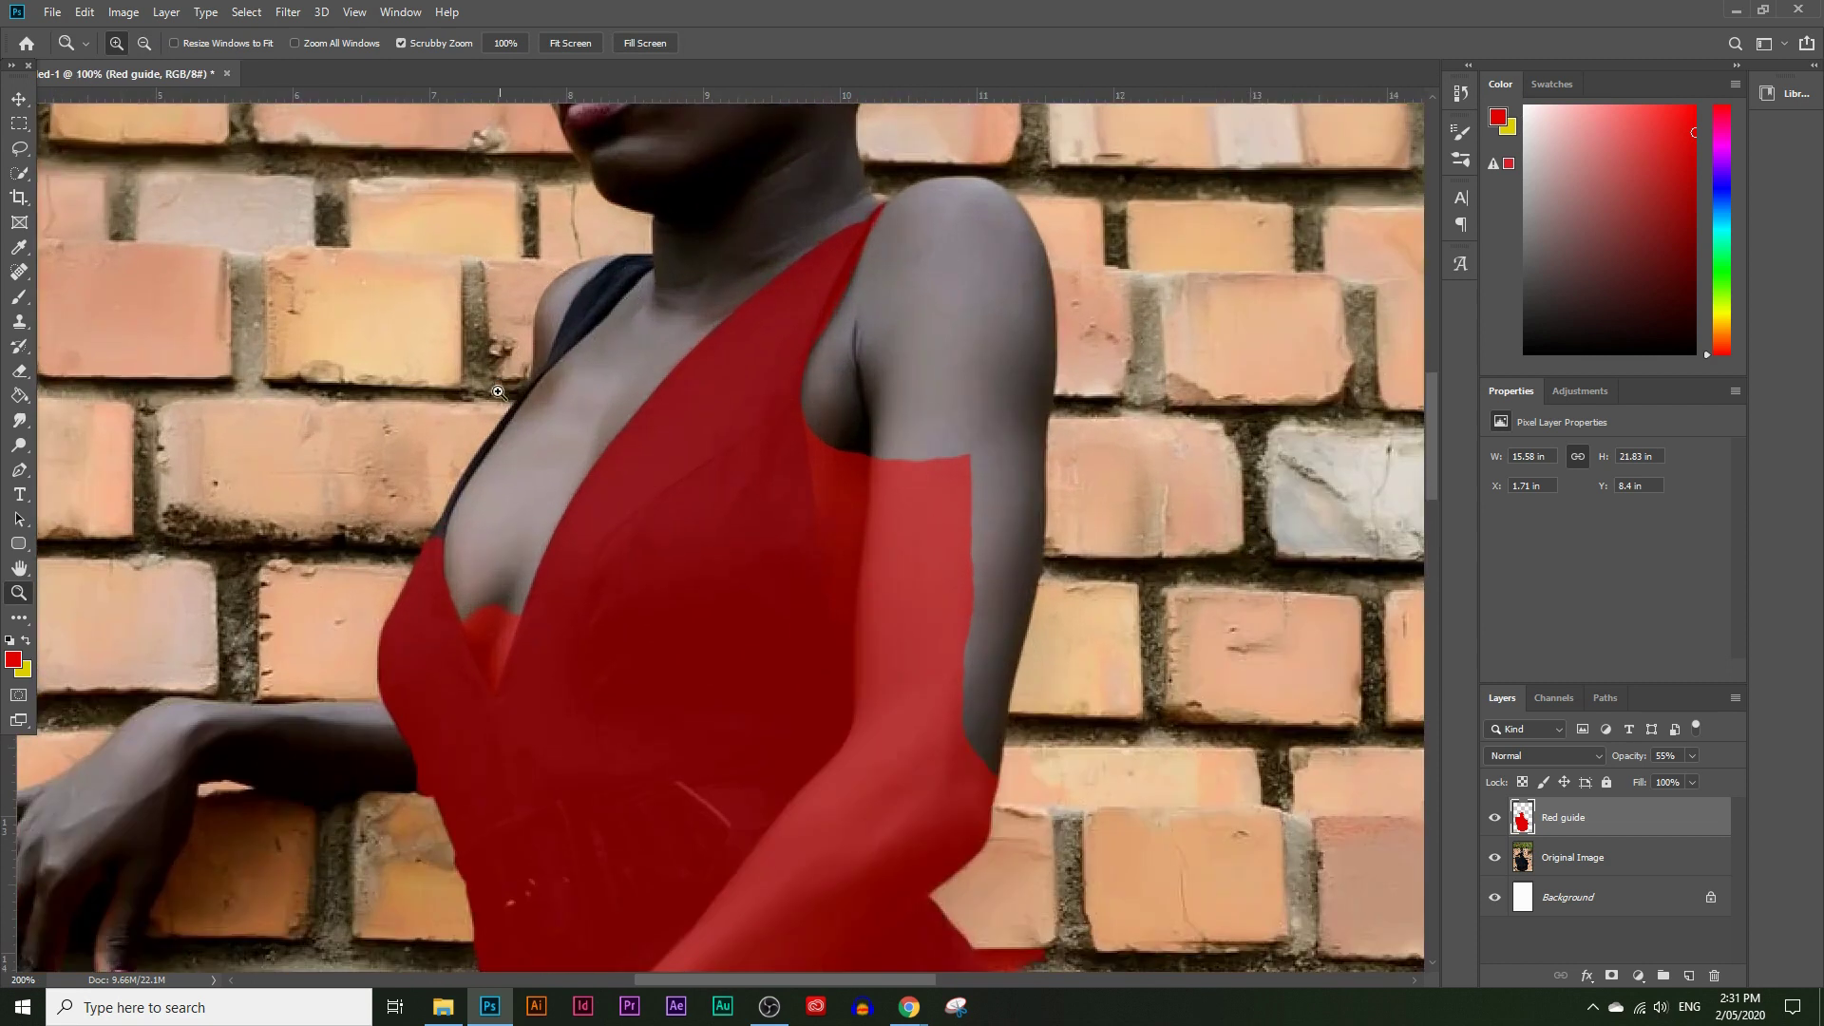
pyautogui.scroll(-5, 745, 439)
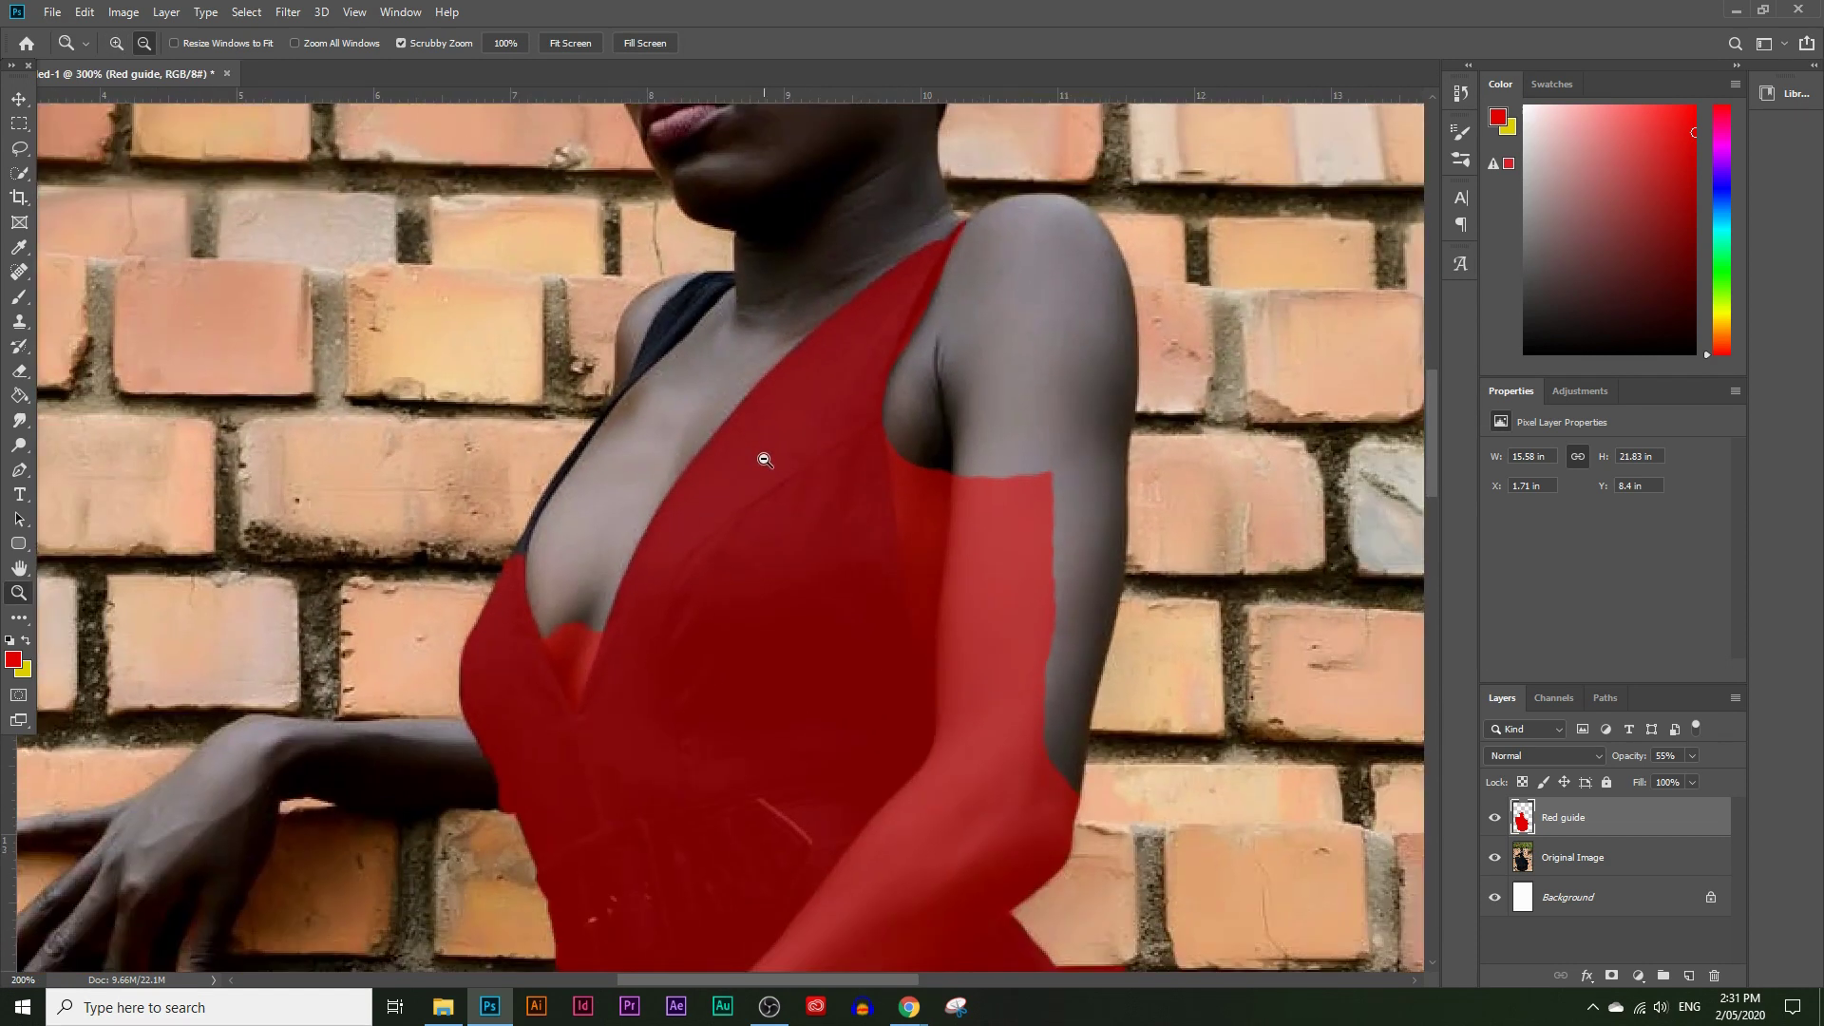
pyautogui.scroll(-2, 855, 484)
pyautogui.scroll(-1, 704, 525)
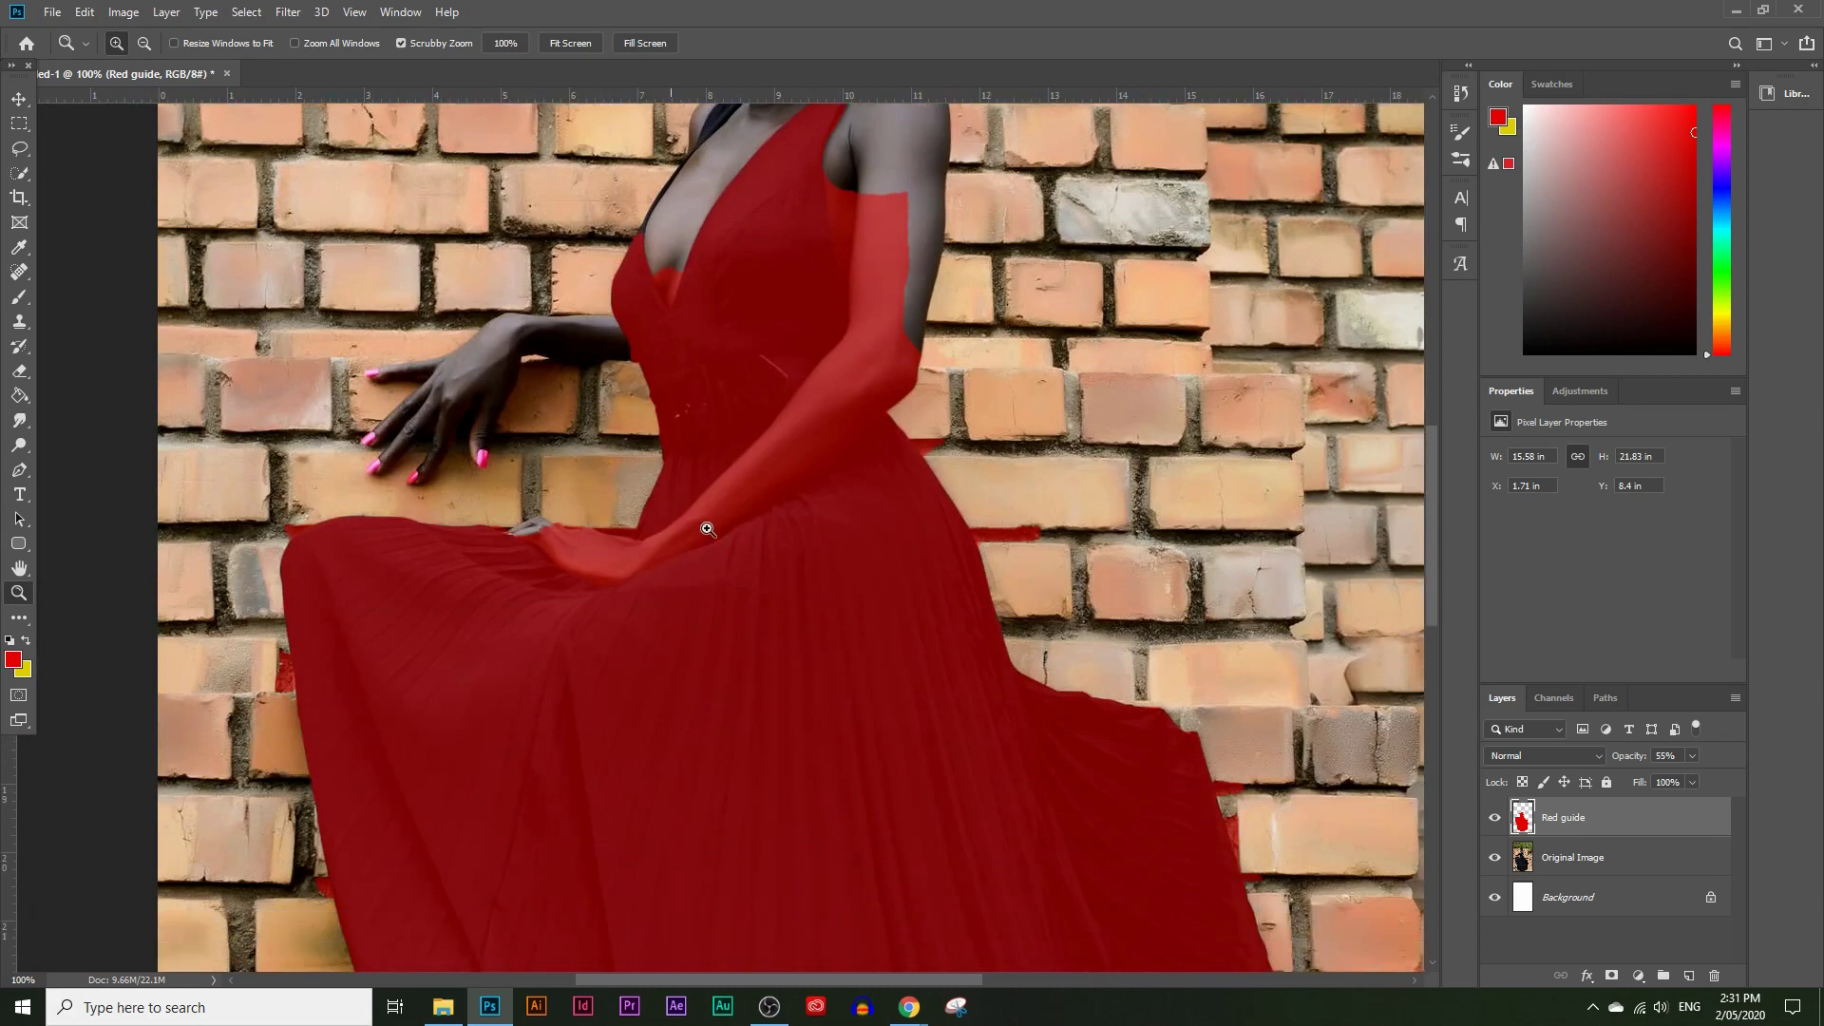
# Step: Erase more of the remaining red over the upper arm on the Red guide layer
pyautogui.scroll(4, 760, 532)
pyautogui.click(906, 348)
pyautogui.click(19, 371)
pyautogui.moveTo(818, 302)
pyautogui.mouseDown()
pyautogui.moveTo(808, 257)
pyautogui.moveTo(901, 408)
pyautogui.mouseUp()
# Step: Lower the Red guide layer's opacity to 33% so the arm's edges show through more clearly
pyautogui.click(19, 592)
pyautogui.click(886, 416)
pyautogui.click(889, 416)
pyautogui.click(1693, 756)
pyautogui.moveTo(1695, 778); pyautogui.dragTo(1674, 778)
# Step: Erase the red down the upper arm towards the elbow, using a smaller Eraser along the edge against the dress
pyautogui.click(22, 376)
pyautogui.moveTo(710, 420)
pyautogui.mouseDown()
pyautogui.moveTo(683, 273)
pyautogui.moveTo(771, 786)
pyautogui.mouseUp()
pyautogui.press('[')
pyautogui.press('[')
pyautogui.press('[')
pyautogui.press('[')
pyautogui.press('[')
pyautogui.press('[')
pyautogui.moveTo(635, 539); pyautogui.dragTo(681, 577)
pyautogui.moveTo(621, 548); pyautogui.dragTo(608, 440)
pyautogui.scroll(-4, 651, 538)
pyautogui.moveTo(776, 658); pyautogui.dragTo(671, 636)
# Step: Enlarge the Eraser to 35 px and erase the red from the elbow and the upper part of the forearm
pyautogui.press(']')
pyautogui.press(']')
pyautogui.press(']')
pyautogui.press(']')
pyautogui.press(']')
pyautogui.press(']')
pyautogui.moveTo(656, 468)
pyautogui.mouseDown()
pyautogui.moveTo(576, 546)
pyautogui.moveTo(613, 728)
pyautogui.mouseUp()
pyautogui.scroll(-2, 533, 619)
pyautogui.moveTo(533, 619); pyautogui.dragTo(629, 574)
pyautogui.moveTo(518, 426)
pyautogui.mouseDown()
pyautogui.moveTo(530, 397)
pyautogui.moveTo(432, 538)
pyautogui.moveTo(439, 681)
pyautogui.mouseUp()
pyautogui.moveTo(247, 775)
pyautogui.mouseDown()
pyautogui.moveTo(747, 575)
pyautogui.moveTo(836, 436)
pyautogui.moveTo(1042, 464)
pyautogui.moveTo(1192, 319)
pyautogui.mouseUp()
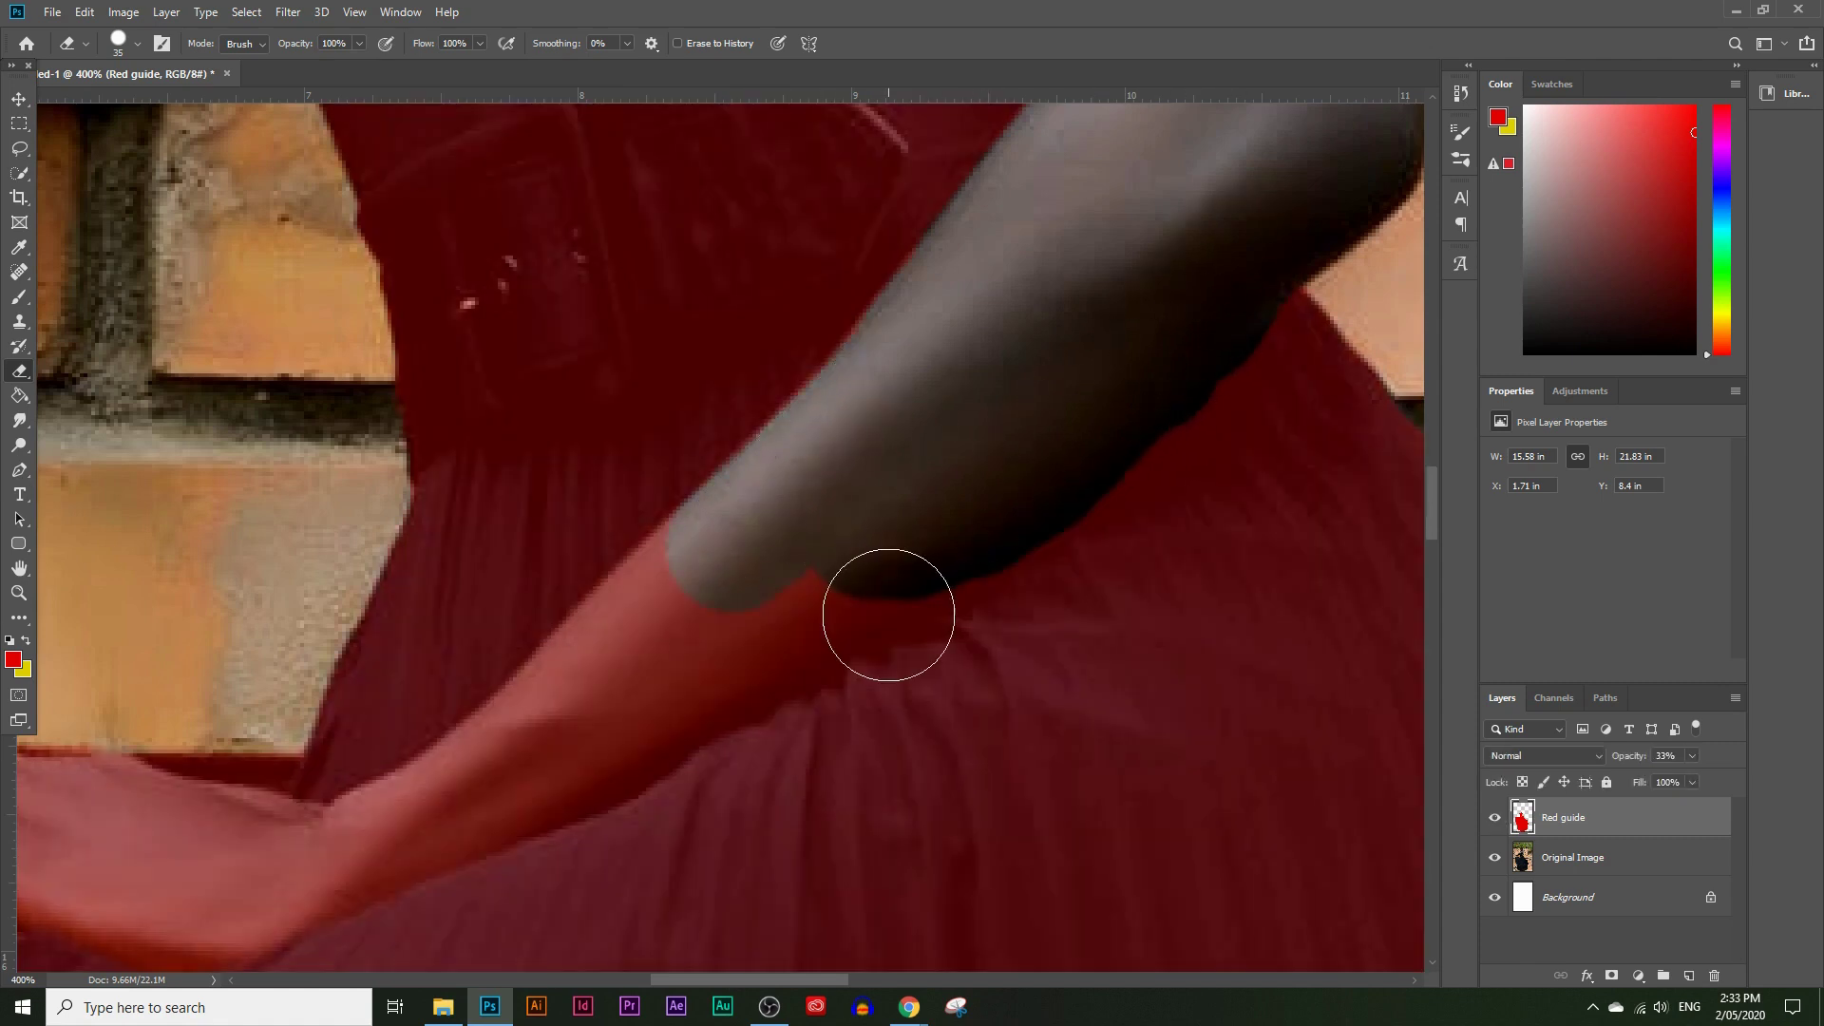
# Step: Paint red back onto the dress along the underside of the forearm with the Brush tool reduced to 15 px
pyautogui.moveTo(748, 979); pyautogui.dragTo(806, 975)
pyautogui.scroll(1, 737, 729)
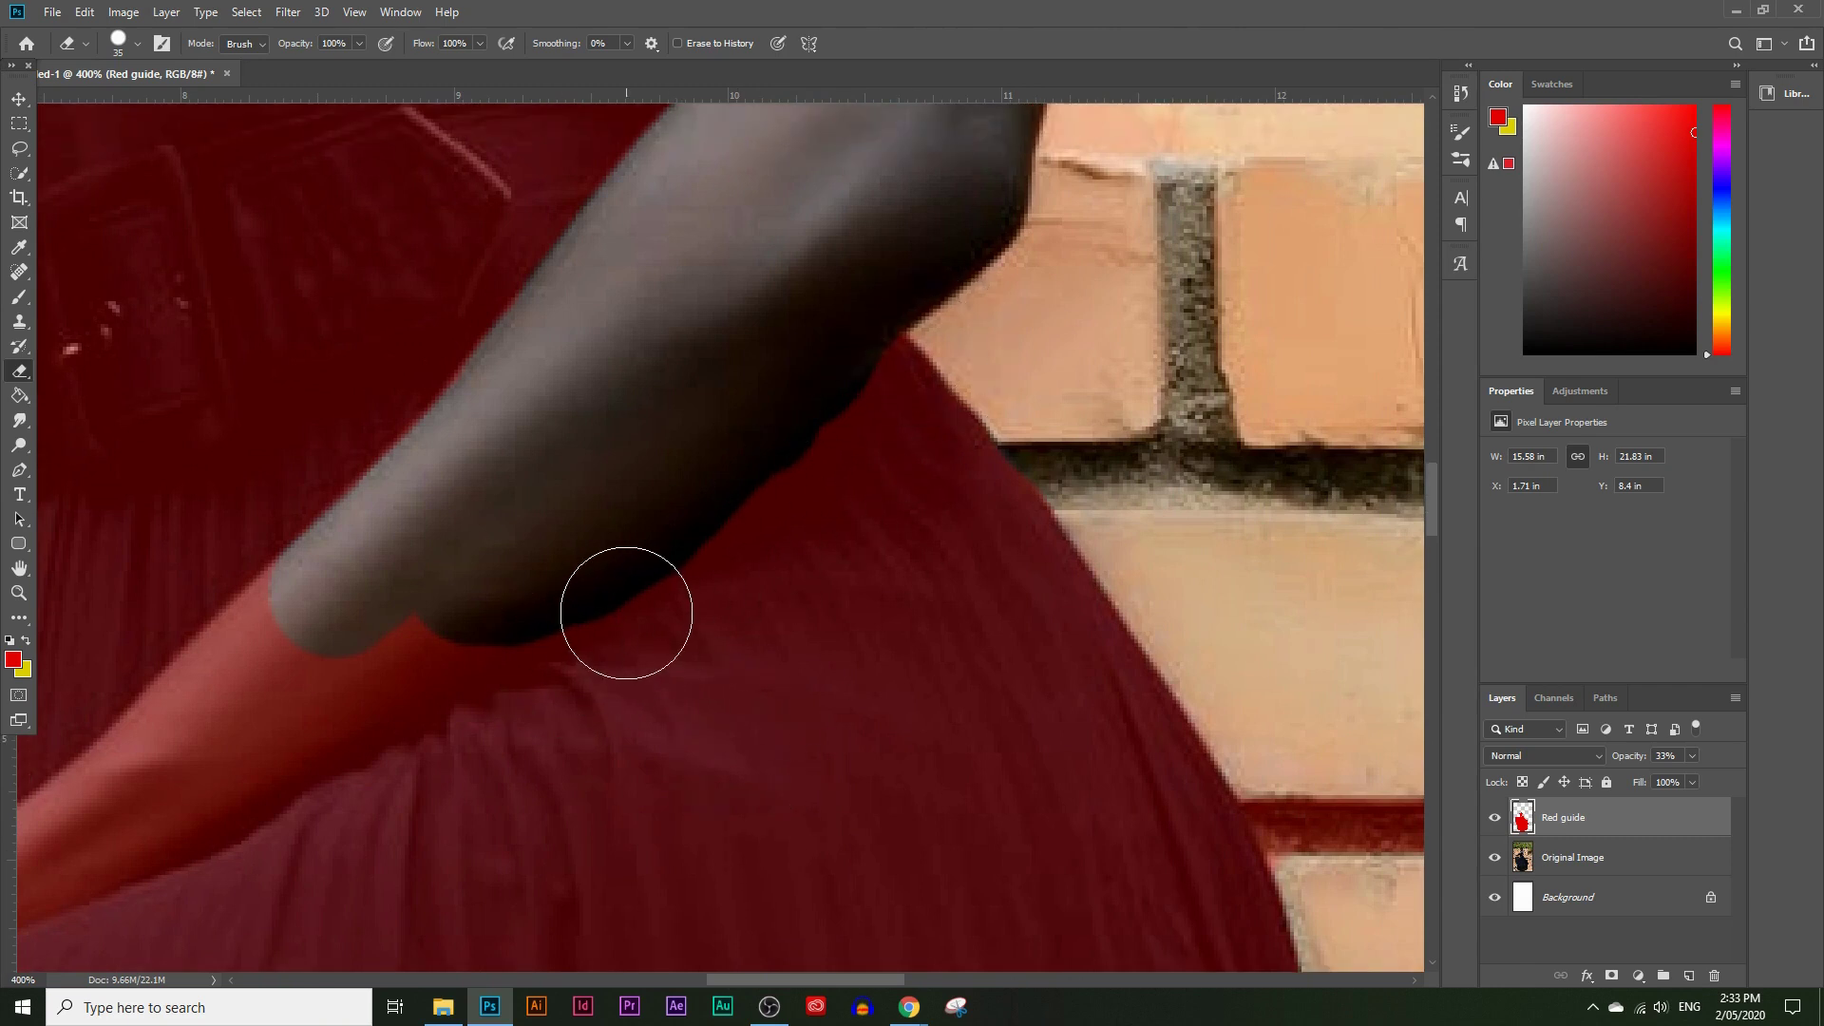
pyautogui.scroll(1, 579, 686)
pyautogui.click(19, 296)
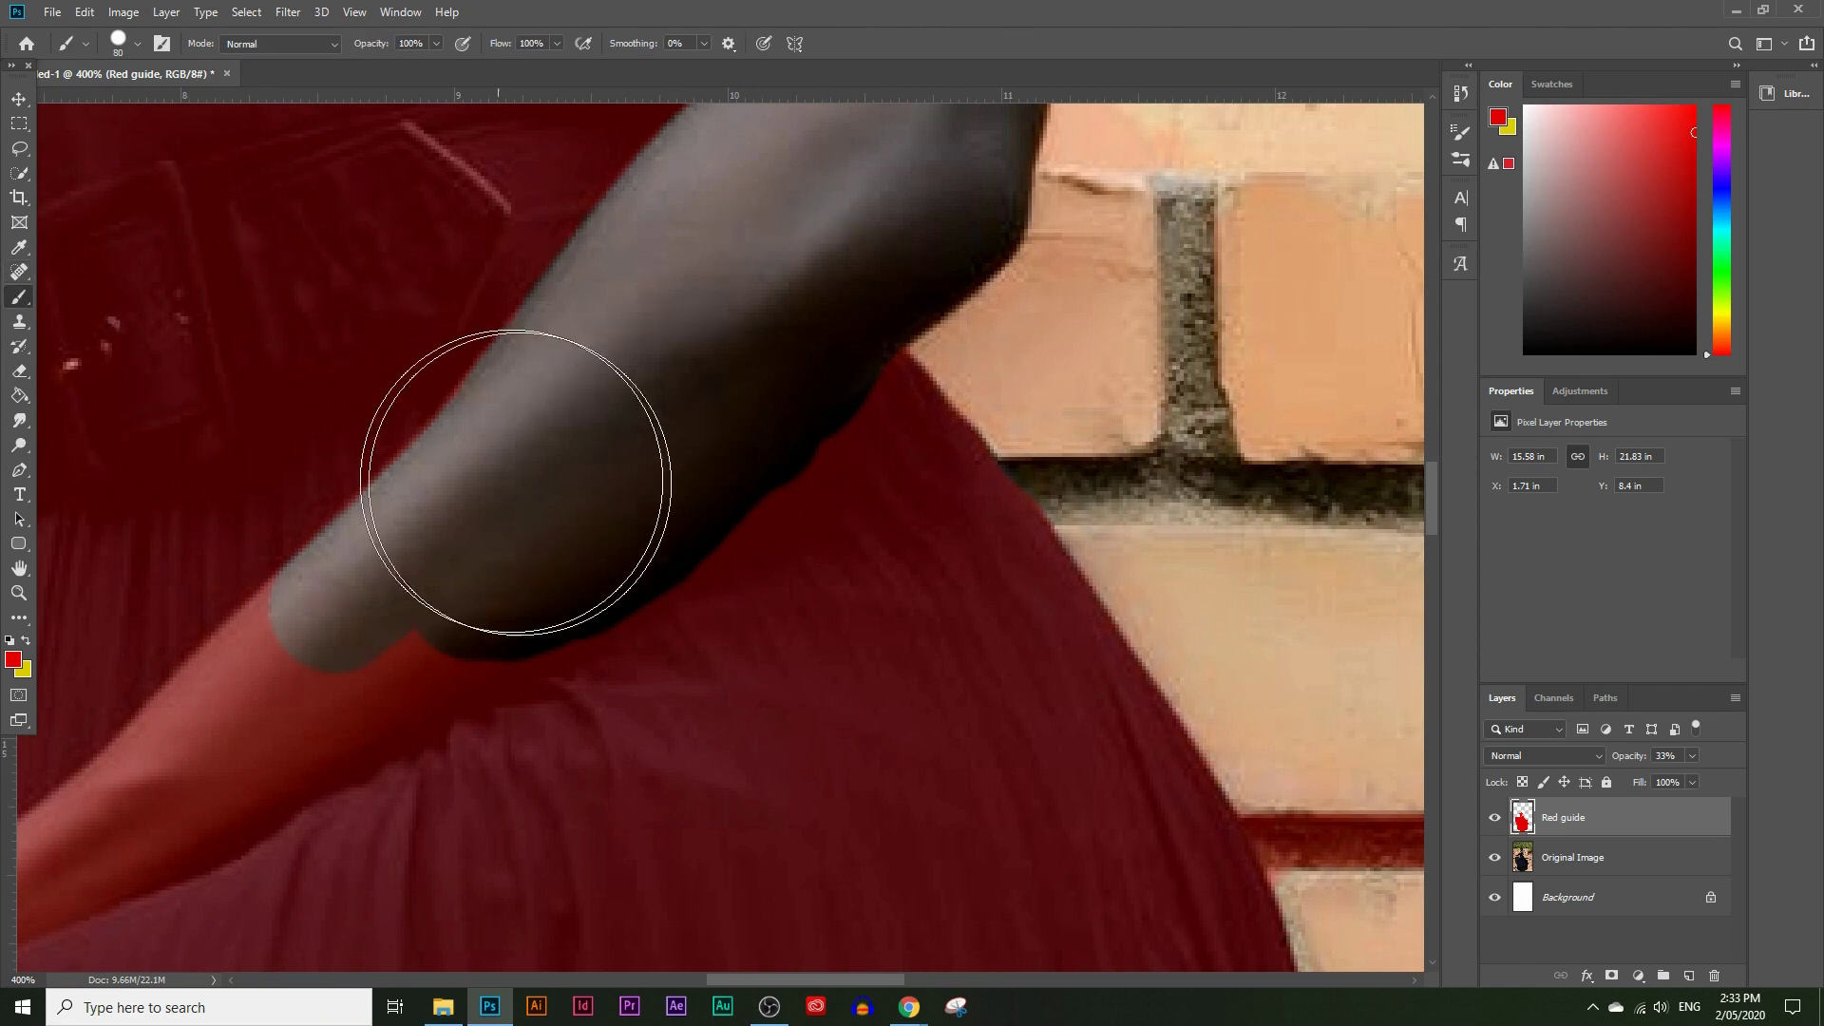
pyautogui.press('[')
pyautogui.press('[')
pyautogui.press('[')
pyautogui.press('[')
pyautogui.press('[')
pyautogui.press('[')
pyautogui.press('[')
pyautogui.press('[')
pyautogui.press('[')
pyautogui.press('[')
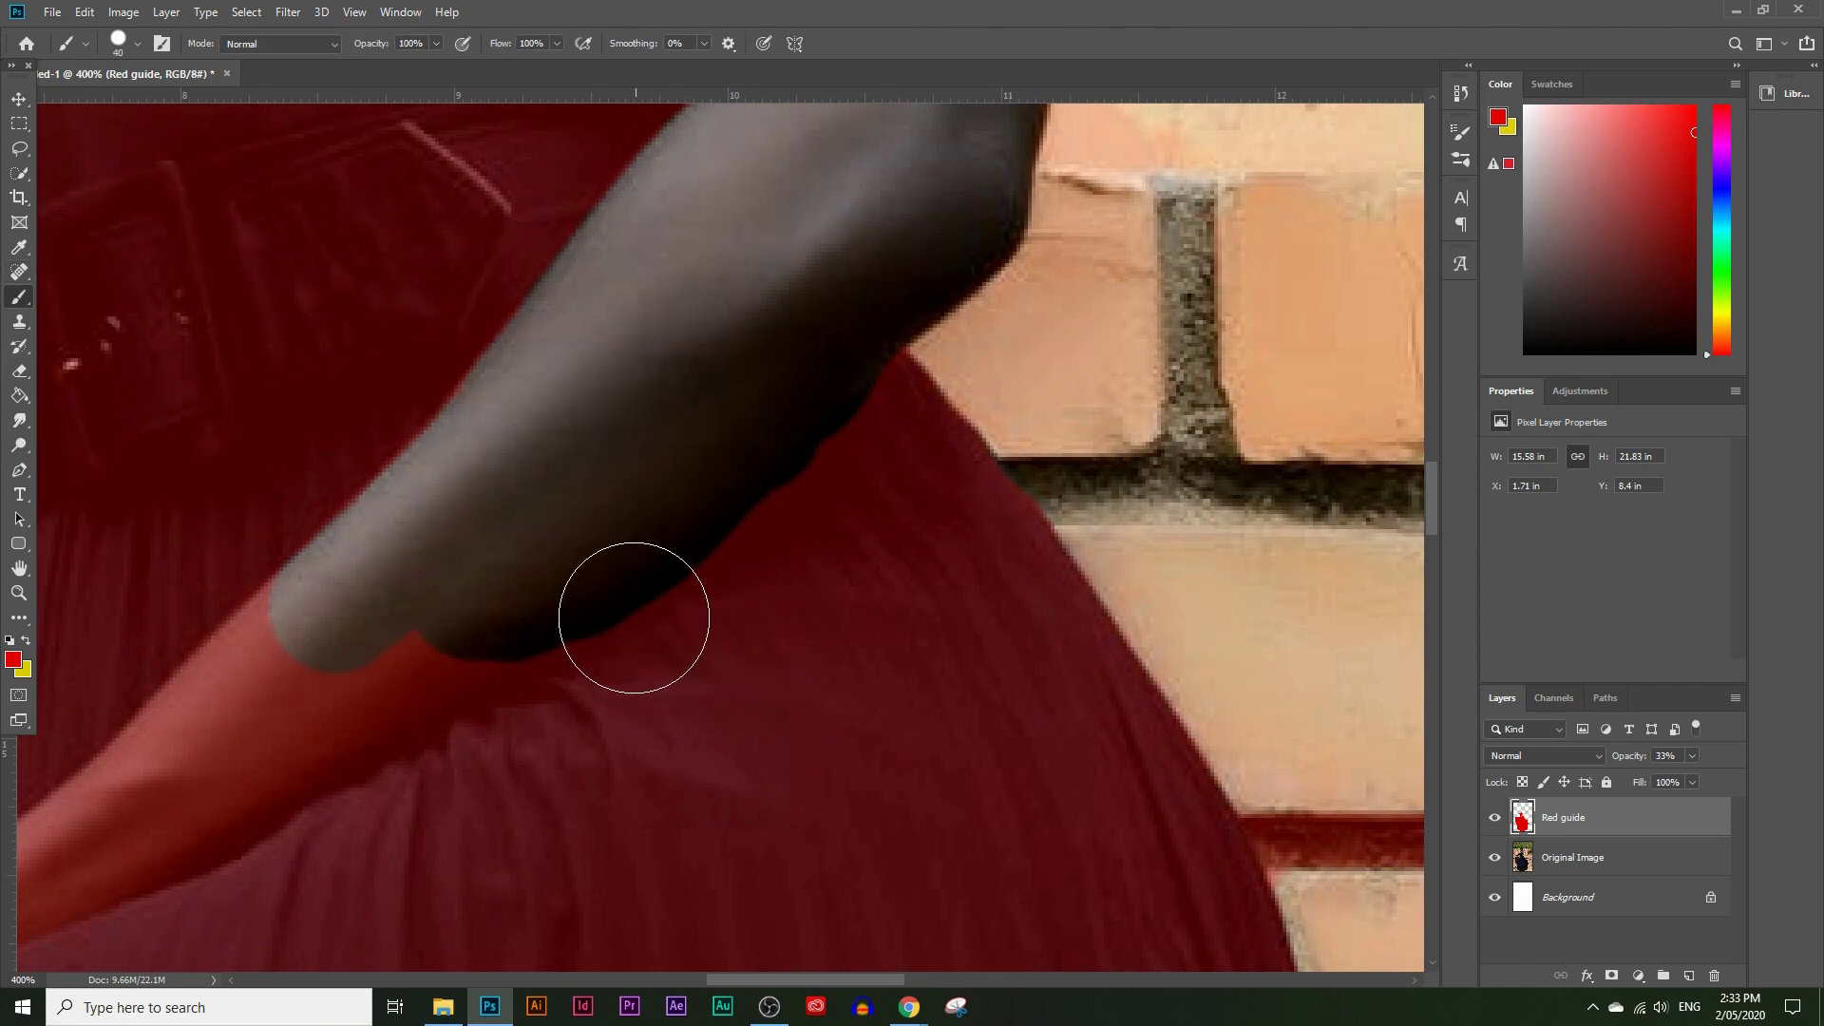
pyautogui.moveTo(645, 618); pyautogui.dragTo(907, 394)
pyautogui.moveTo(664, 616)
pyautogui.mouseDown()
pyautogui.moveTo(550, 695)
pyautogui.moveTo(641, 626)
pyautogui.mouseUp()
pyautogui.moveTo(873, 428)
pyautogui.mouseDown()
pyautogui.moveTo(887, 419)
pyautogui.moveTo(866, 423)
pyautogui.mouseUp()
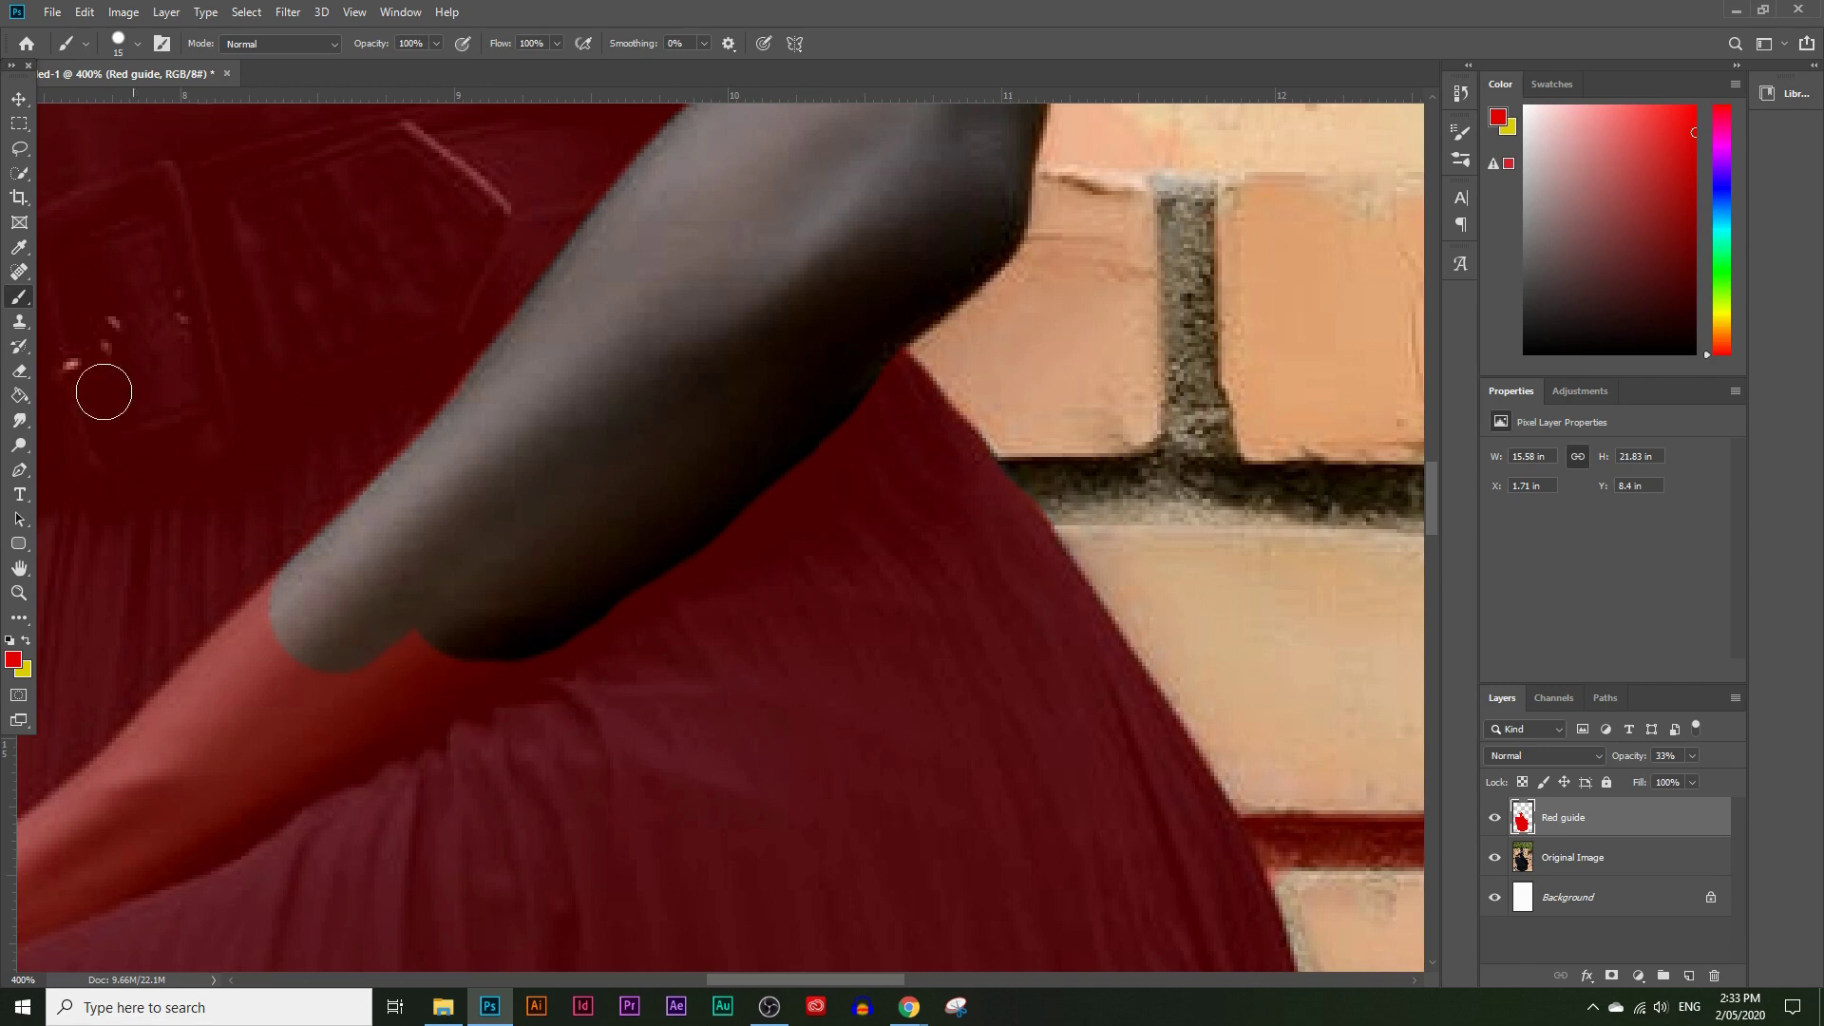
# Step: Erase the red from the lower forearm, wrist and hand resting on the skirt, starting with the 35 px Eraser
pyautogui.click(19, 372)
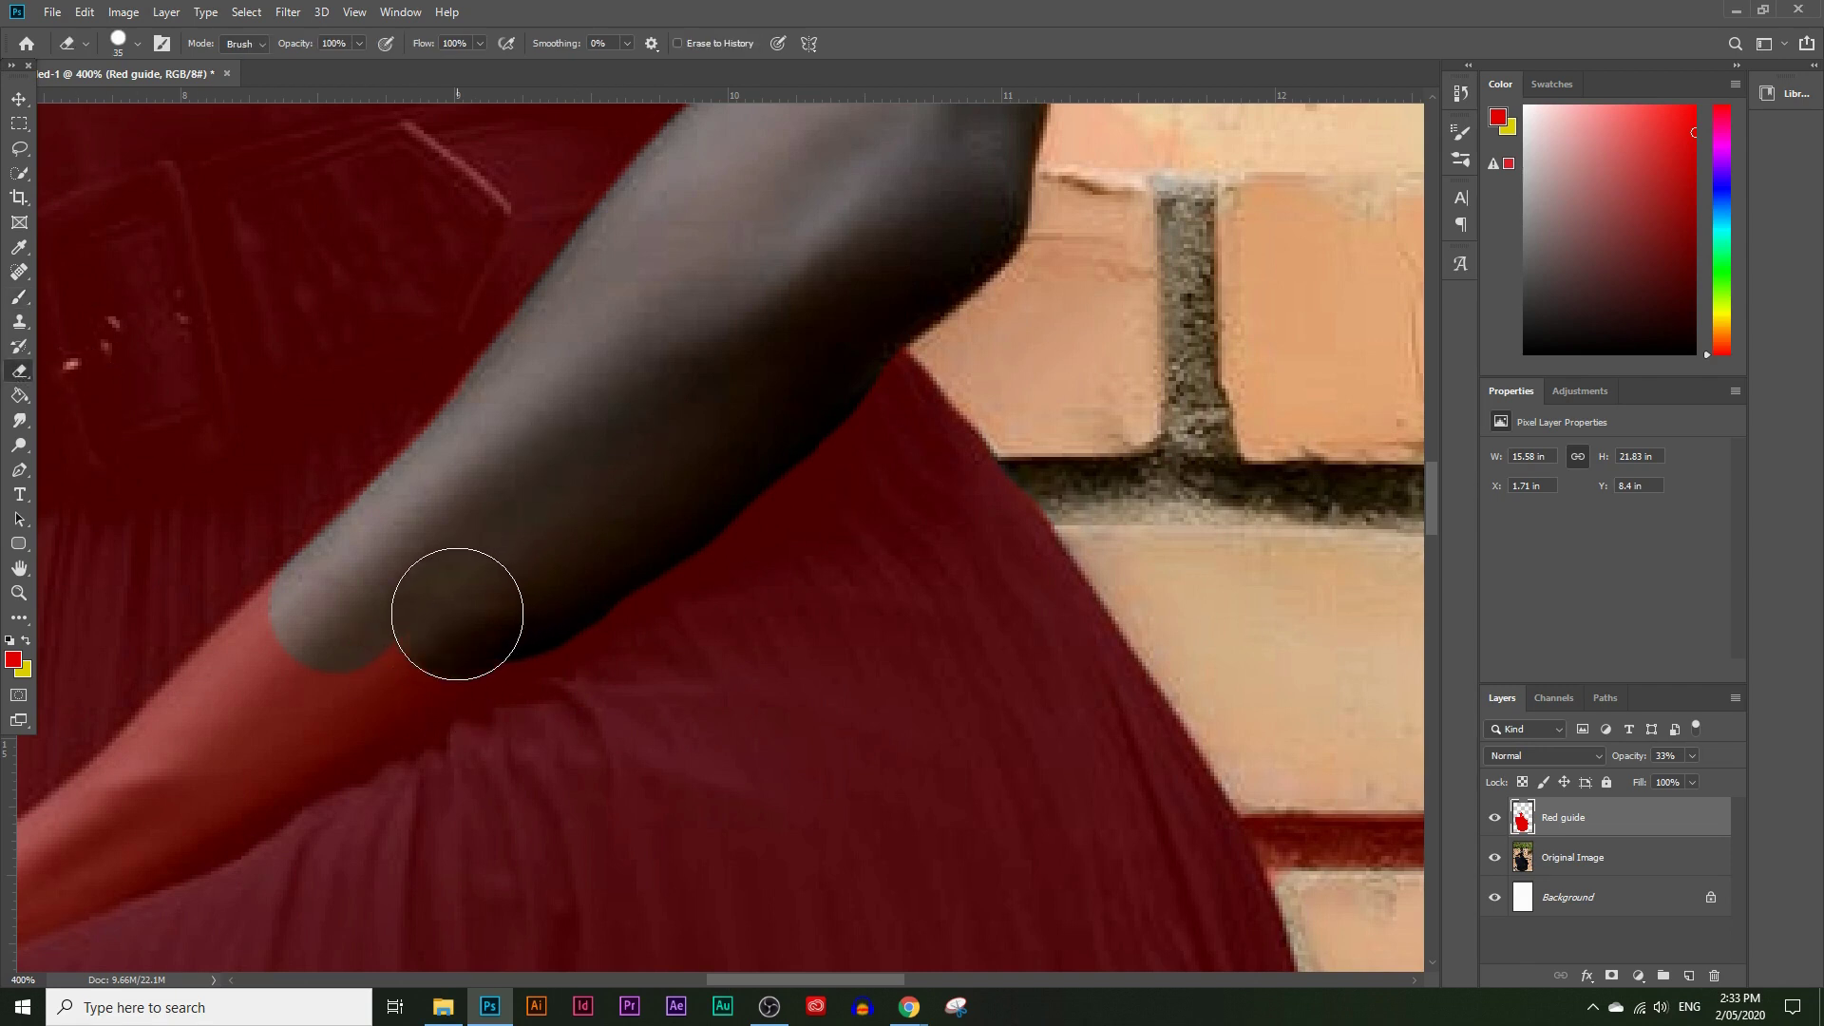
pyautogui.moveTo(482, 607); pyautogui.dragTo(351, 660)
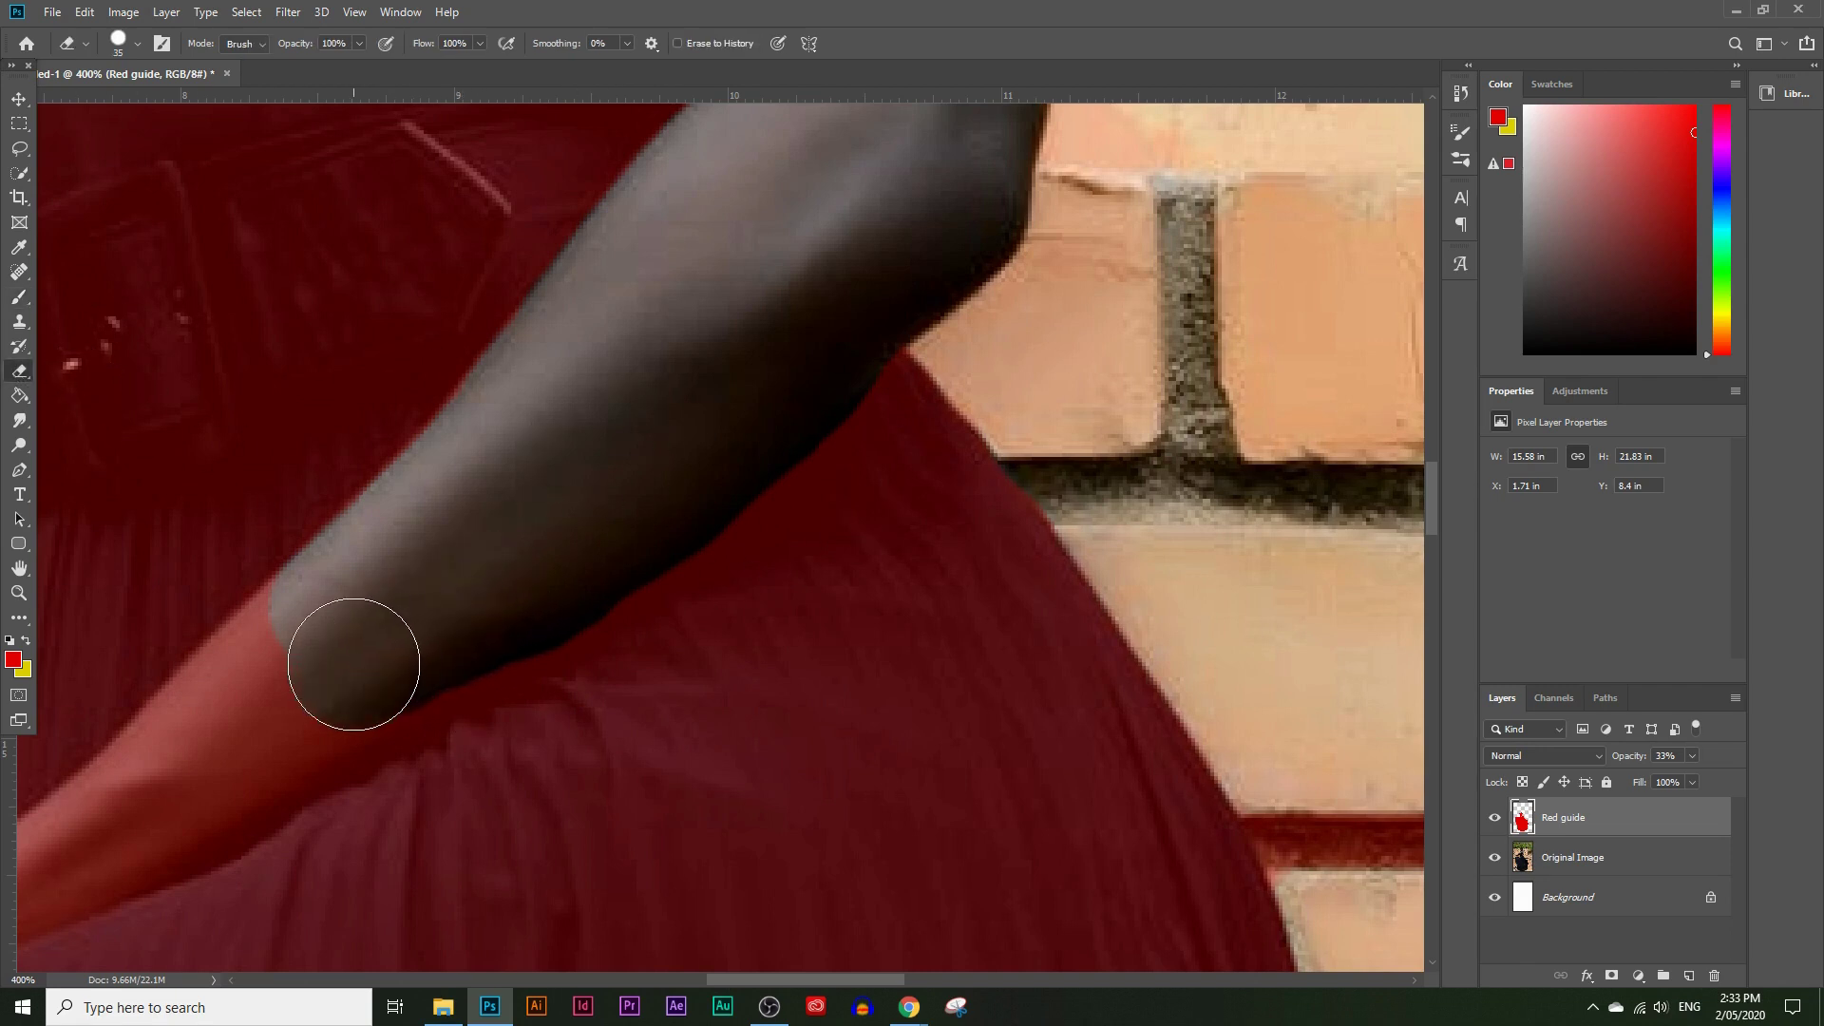
pyautogui.moveTo(753, 978); pyautogui.dragTo(707, 978)
pyautogui.scroll(-2, 584, 750)
pyautogui.click(593, 649)
pyautogui.moveTo(611, 602)
pyautogui.mouseDown()
pyautogui.moveTo(518, 698)
pyautogui.moveTo(742, 601)
pyautogui.mouseUp()
pyautogui.moveTo(513, 729)
pyautogui.mouseDown()
pyautogui.moveTo(534, 740)
pyautogui.moveTo(434, 777)
pyautogui.mouseUp()
pyautogui.moveTo(823, 978); pyautogui.dragTo(757, 978)
pyautogui.scroll(-1, 533, 754)
pyautogui.moveTo(534, 753)
pyautogui.mouseDown()
pyautogui.moveTo(593, 719)
pyautogui.moveTo(232, 643)
pyautogui.moveTo(524, 815)
pyautogui.moveTo(610, 826)
pyautogui.moveTo(794, 764)
pyautogui.moveTo(834, 724)
pyautogui.moveTo(767, 761)
pyautogui.mouseUp()
pyautogui.press('[')
# Step: Compare the cleaned arm edges with the photo by hiding and showing the Red guide layer
pyautogui.press('z')
pyautogui.keyDown('alt'); pyautogui.click(673, 855); pyautogui.keyUp('alt')
pyautogui.keyDown('alt'); pyautogui.click(672, 856); pyautogui.keyUp('alt')
pyautogui.click(1495, 819)
pyautogui.click(1494, 818)
pyautogui.moveTo(789, 980); pyautogui.dragTo(843, 979)
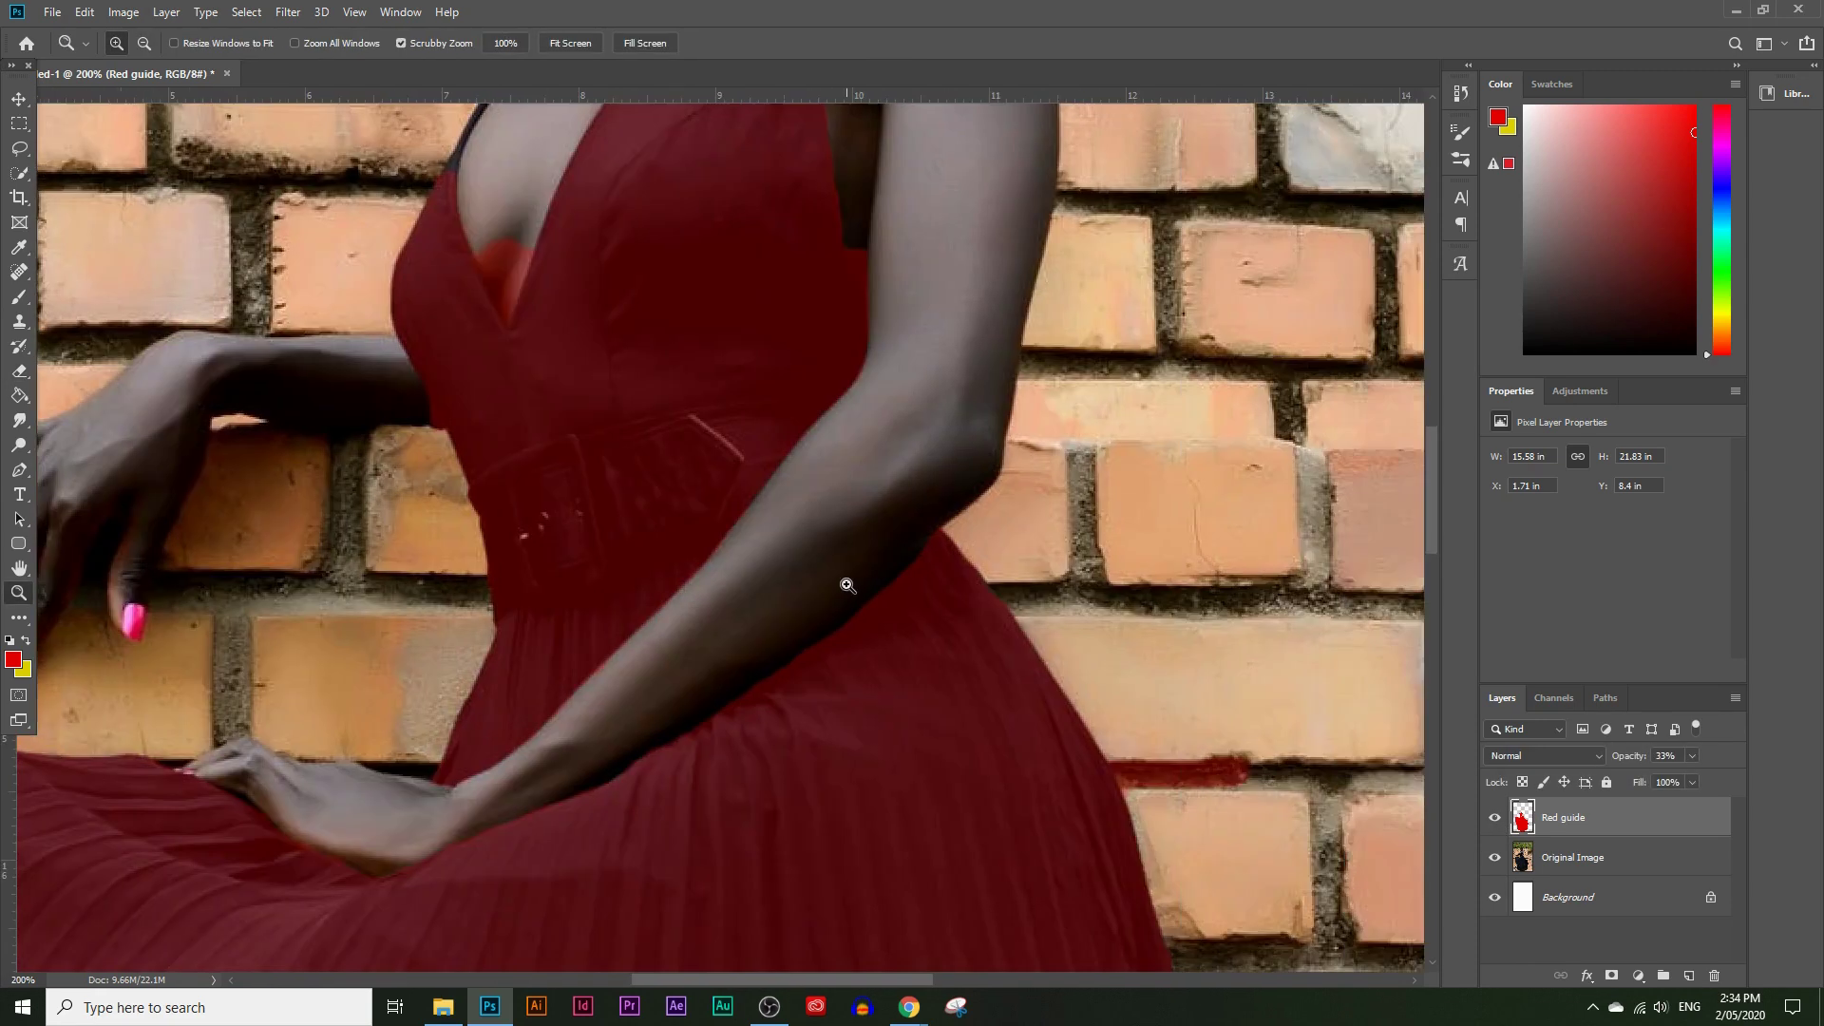
pyautogui.click(847, 585)
pyautogui.click(1495, 818)
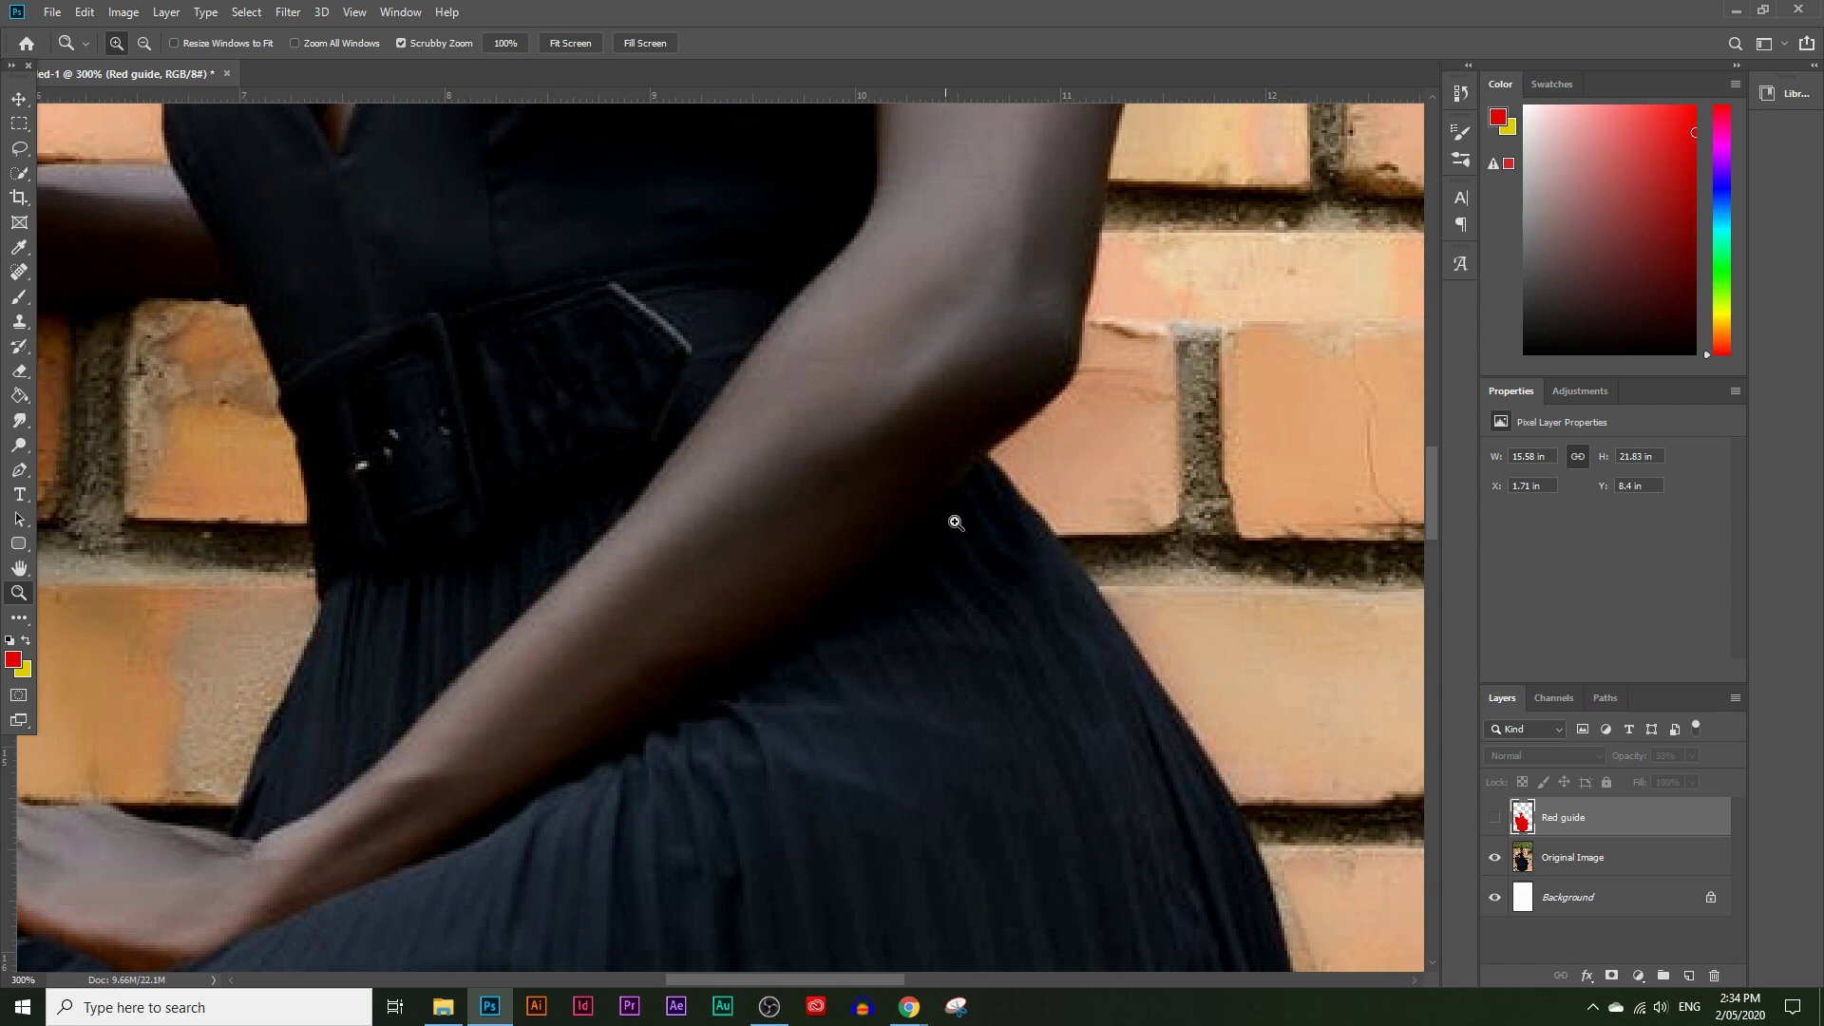
pyautogui.click(1494, 818)
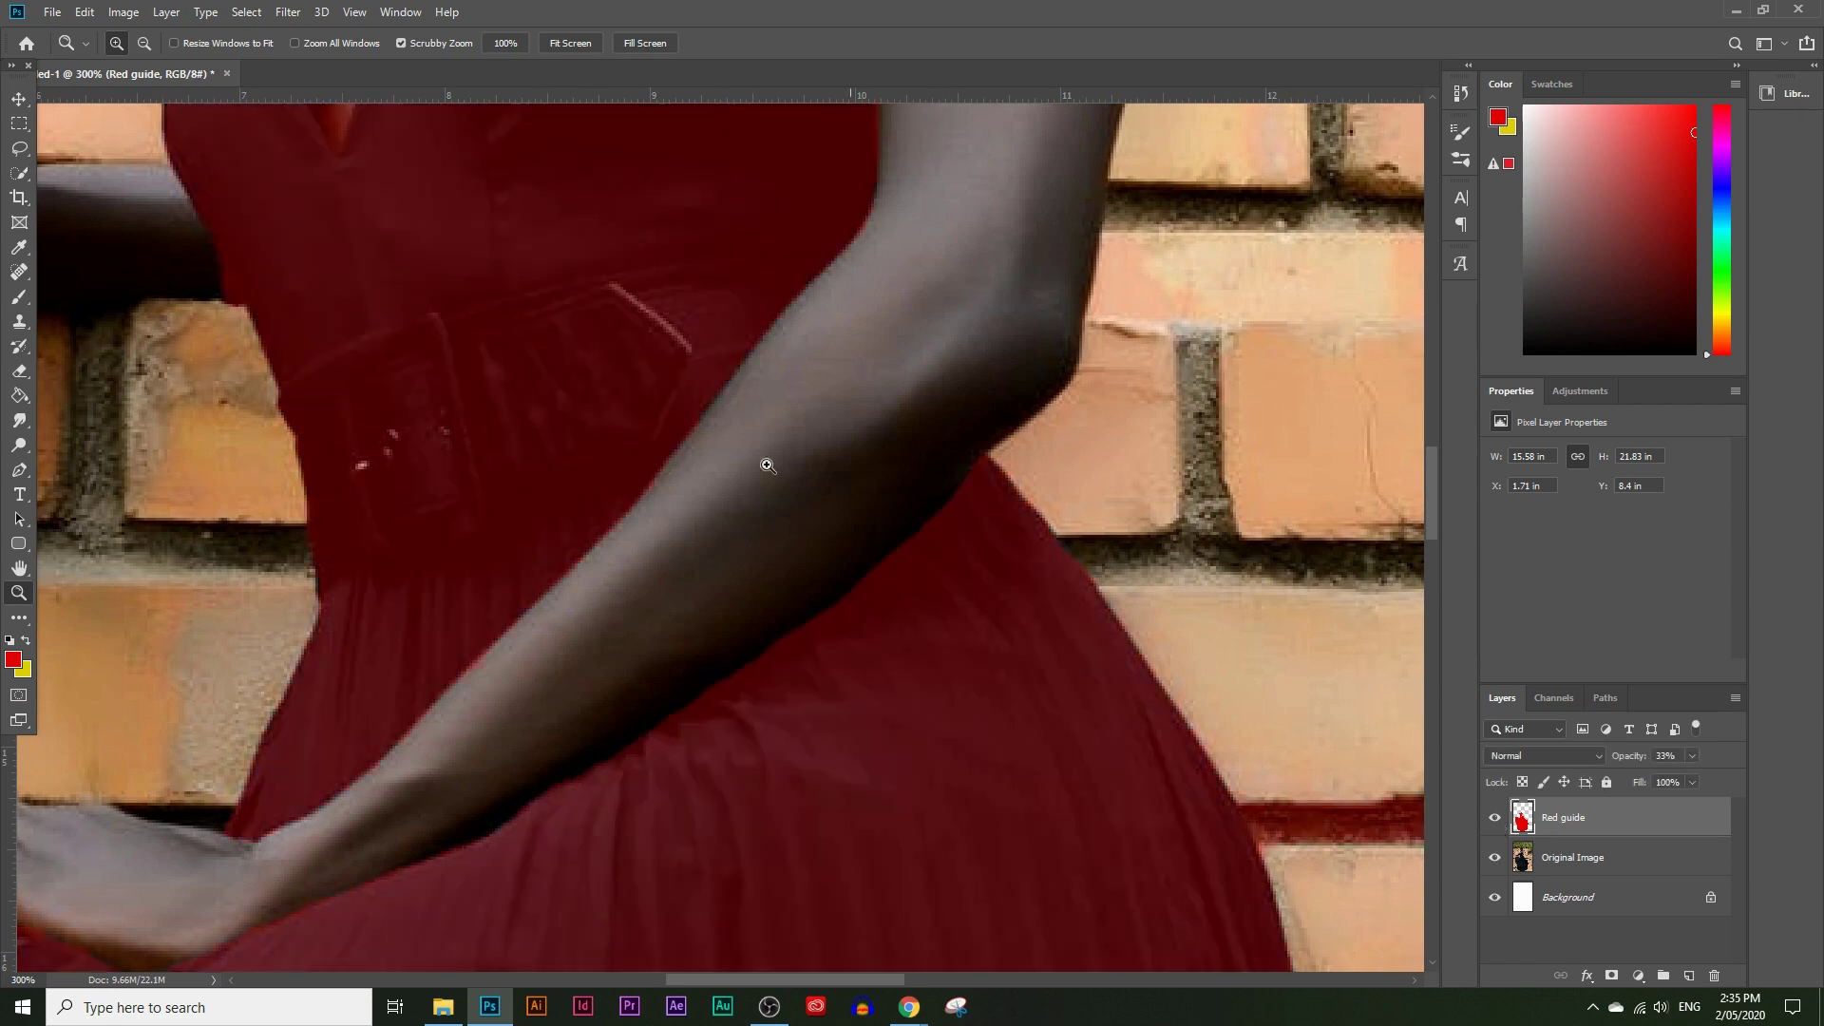
# Step: Set the 25 px Eraser's hardness to 0% and soften the red edge along the underside of the forearm
pyautogui.click(20, 372)
pyautogui.click(139, 44)
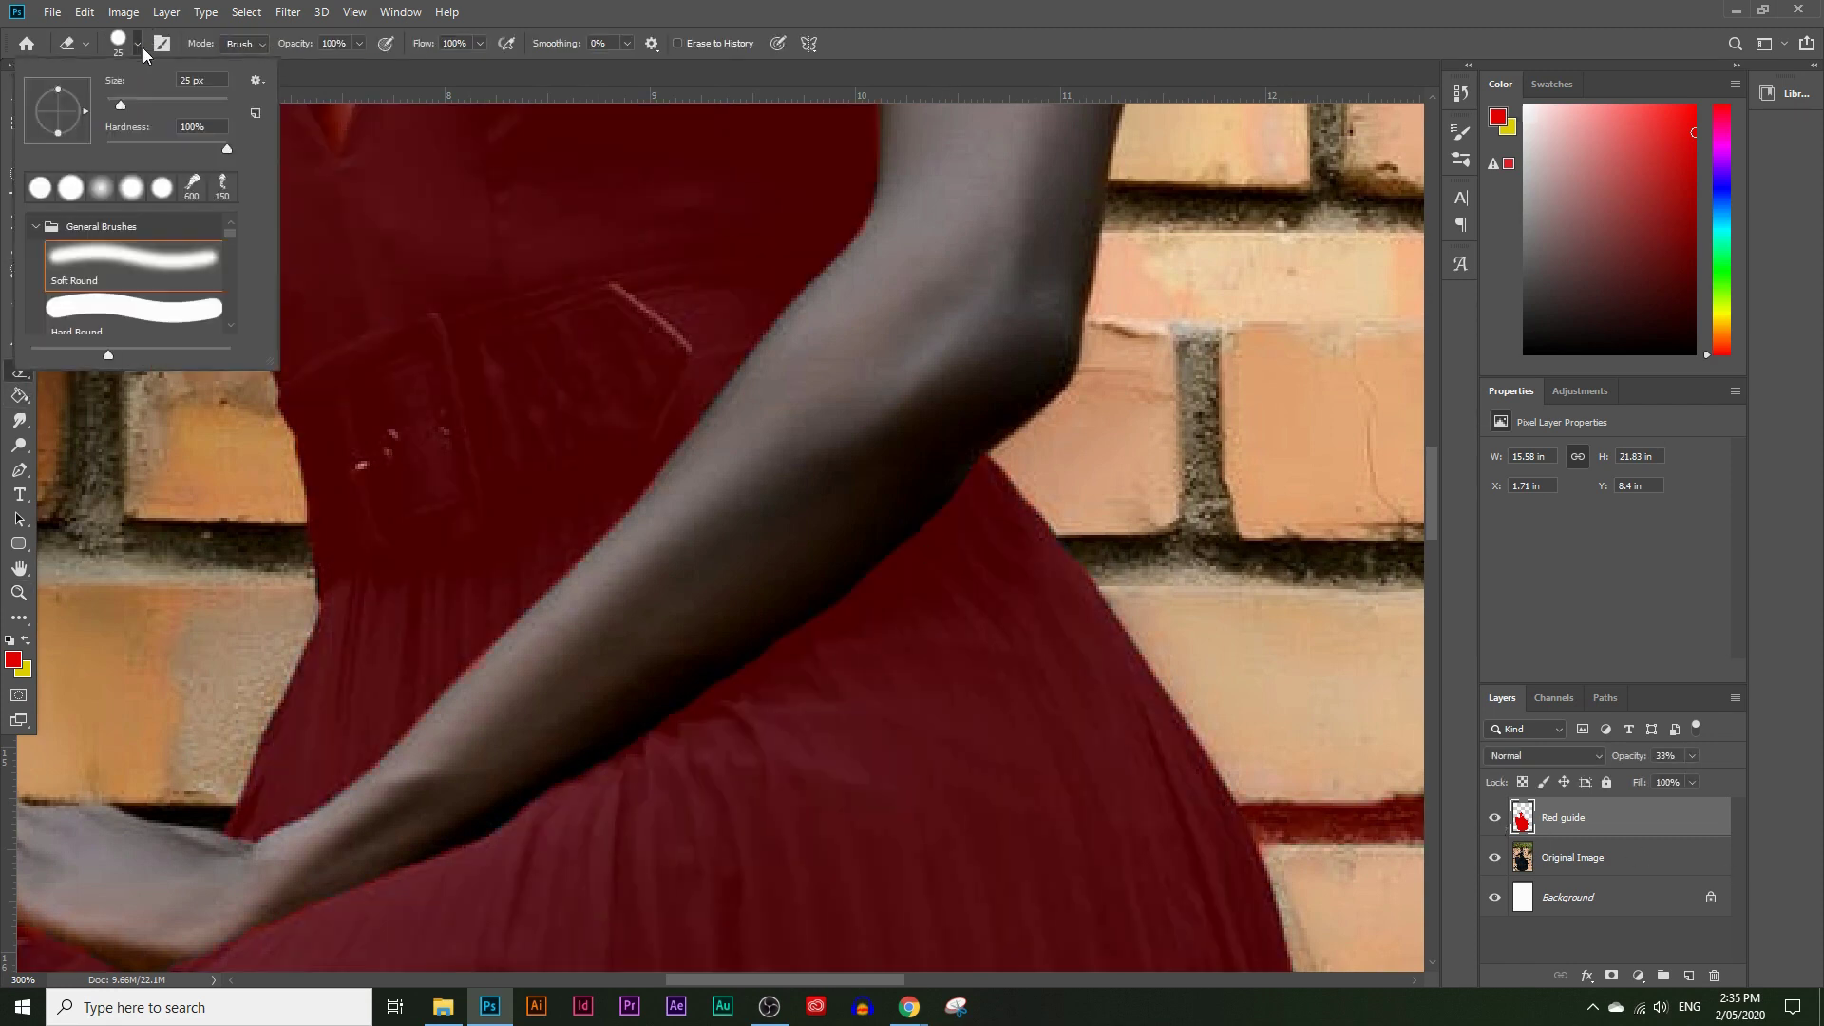
pyautogui.moveTo(112, 152); pyautogui.dragTo(99, 156)
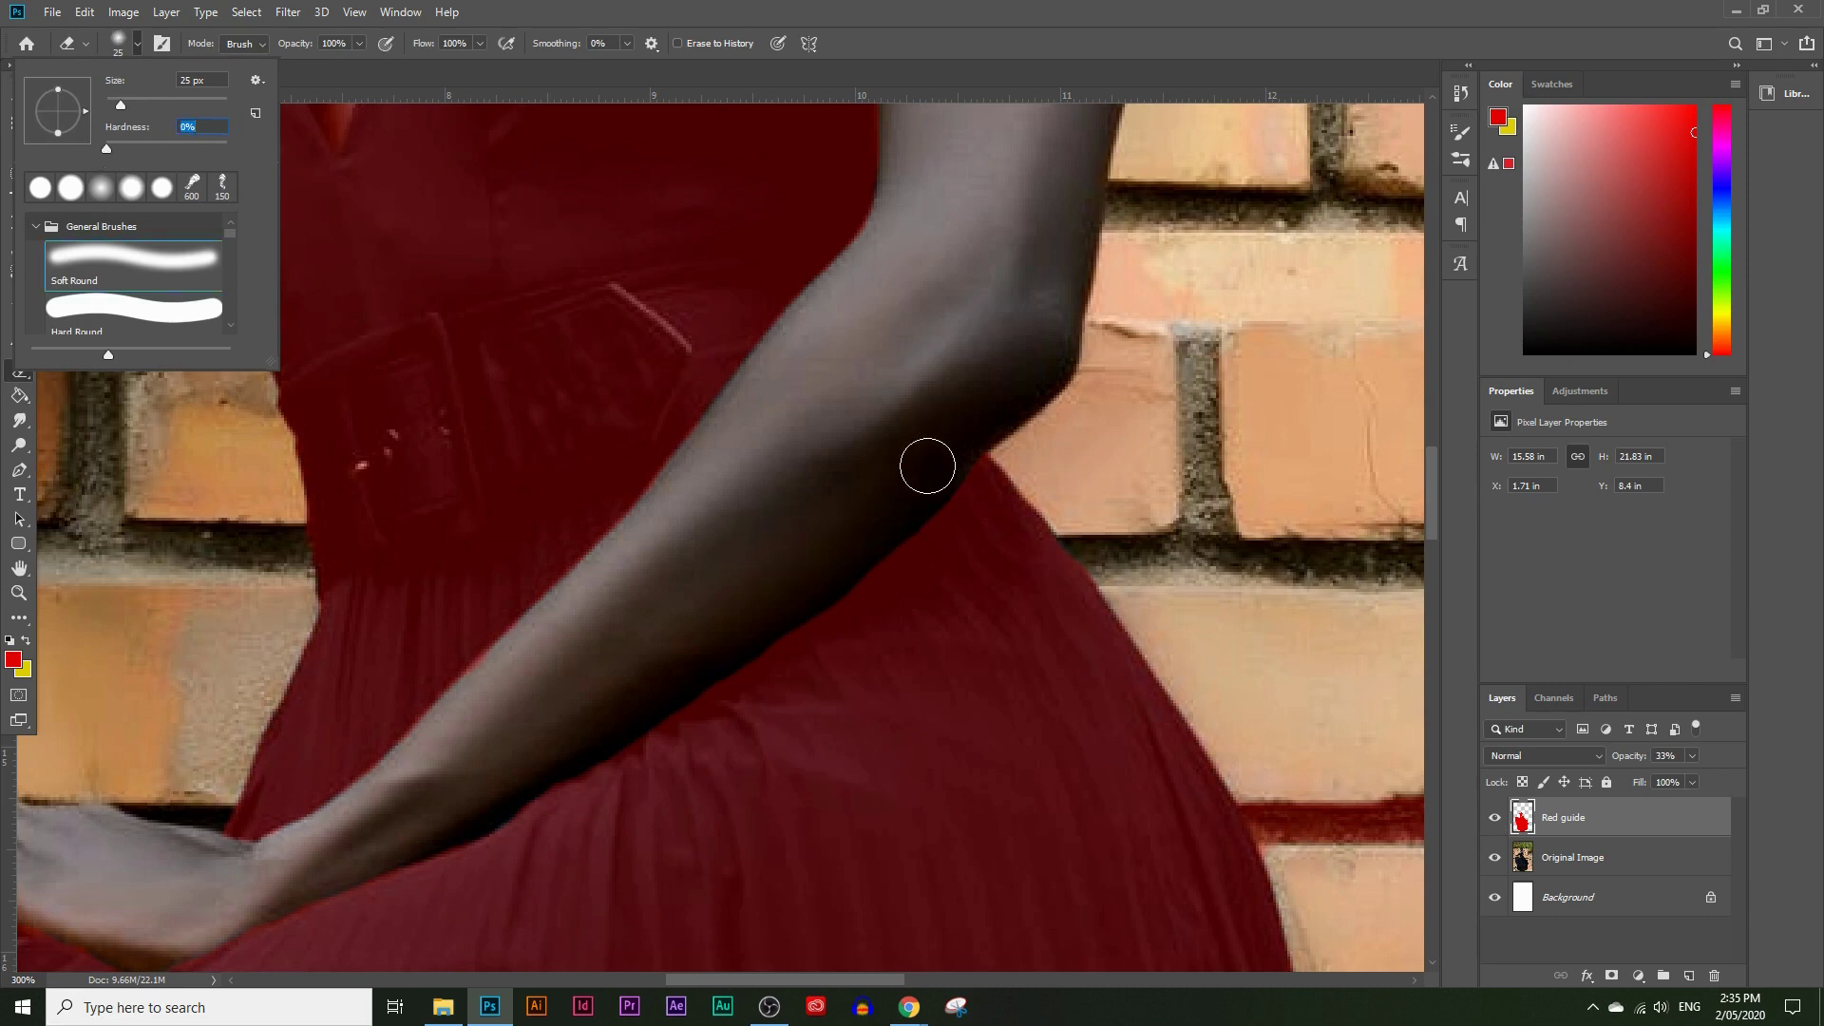
pyautogui.click(670, 675)
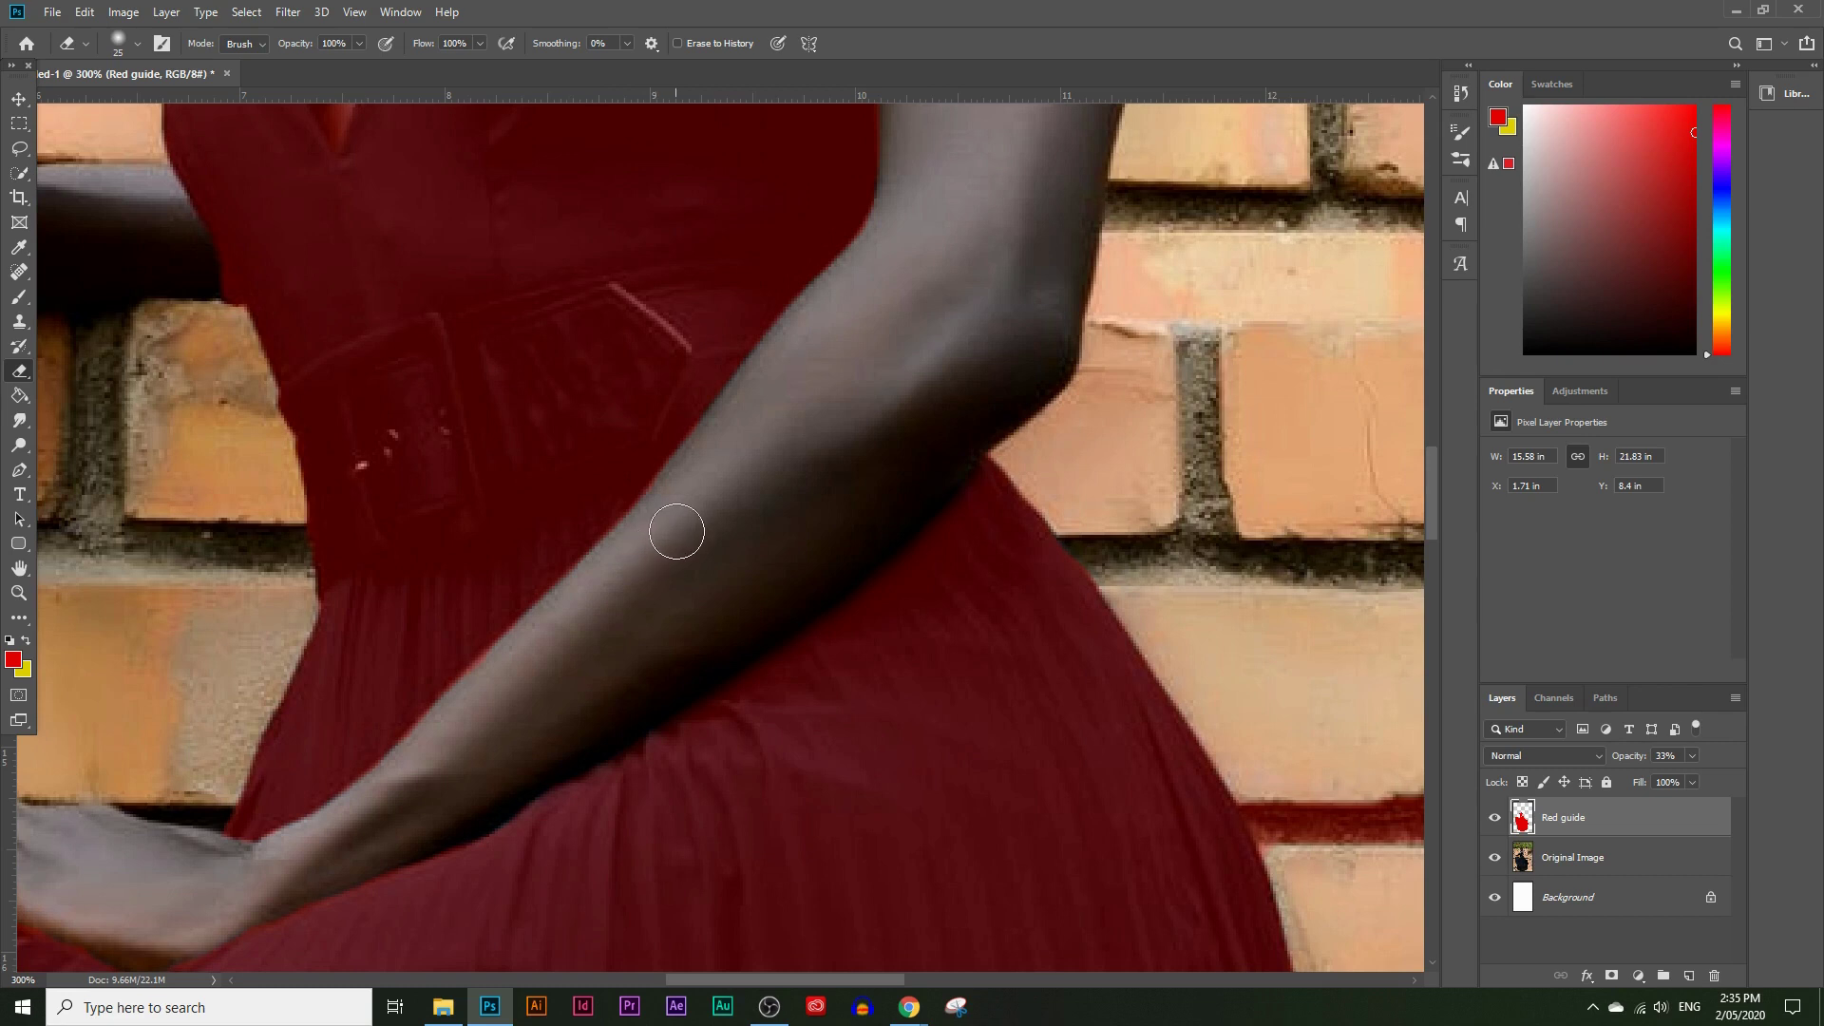
# Step: Set the Eraser's hardness to 49% and erase along the forearm's upper edge towards the inner elbow
pyautogui.click(139, 42)
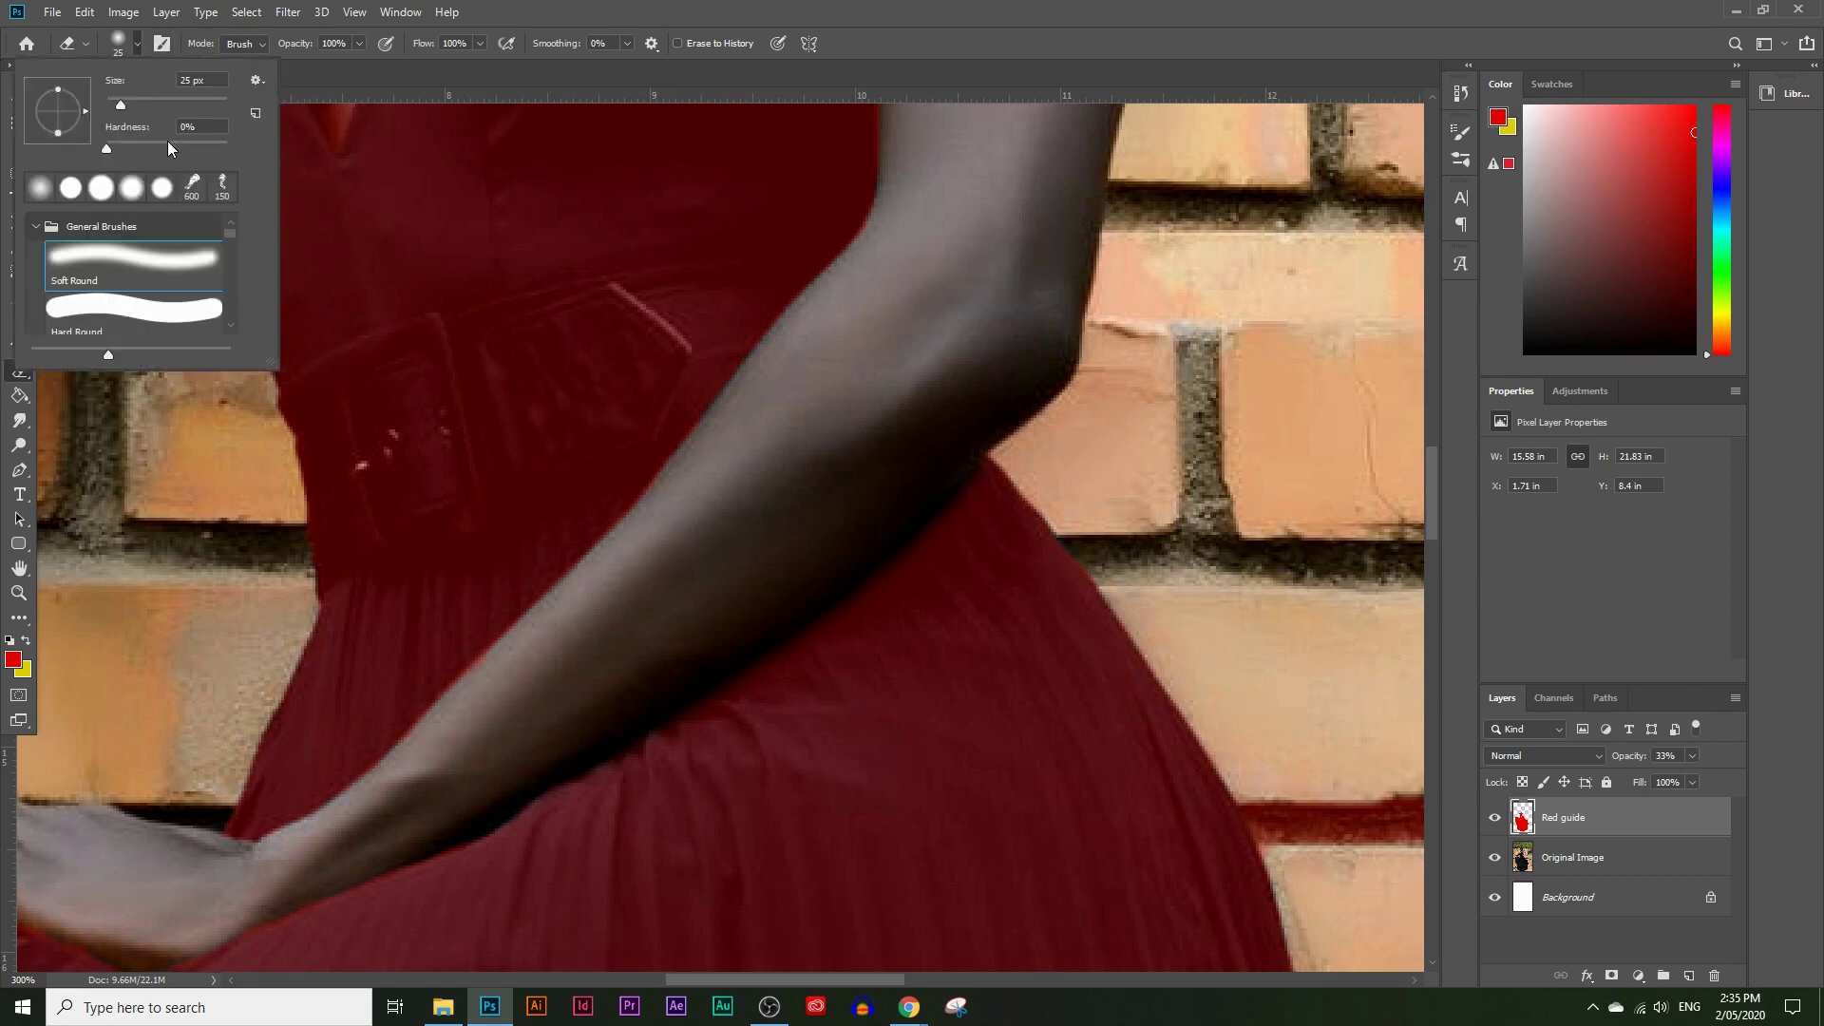
pyautogui.moveTo(163, 143); pyautogui.dragTo(166, 143)
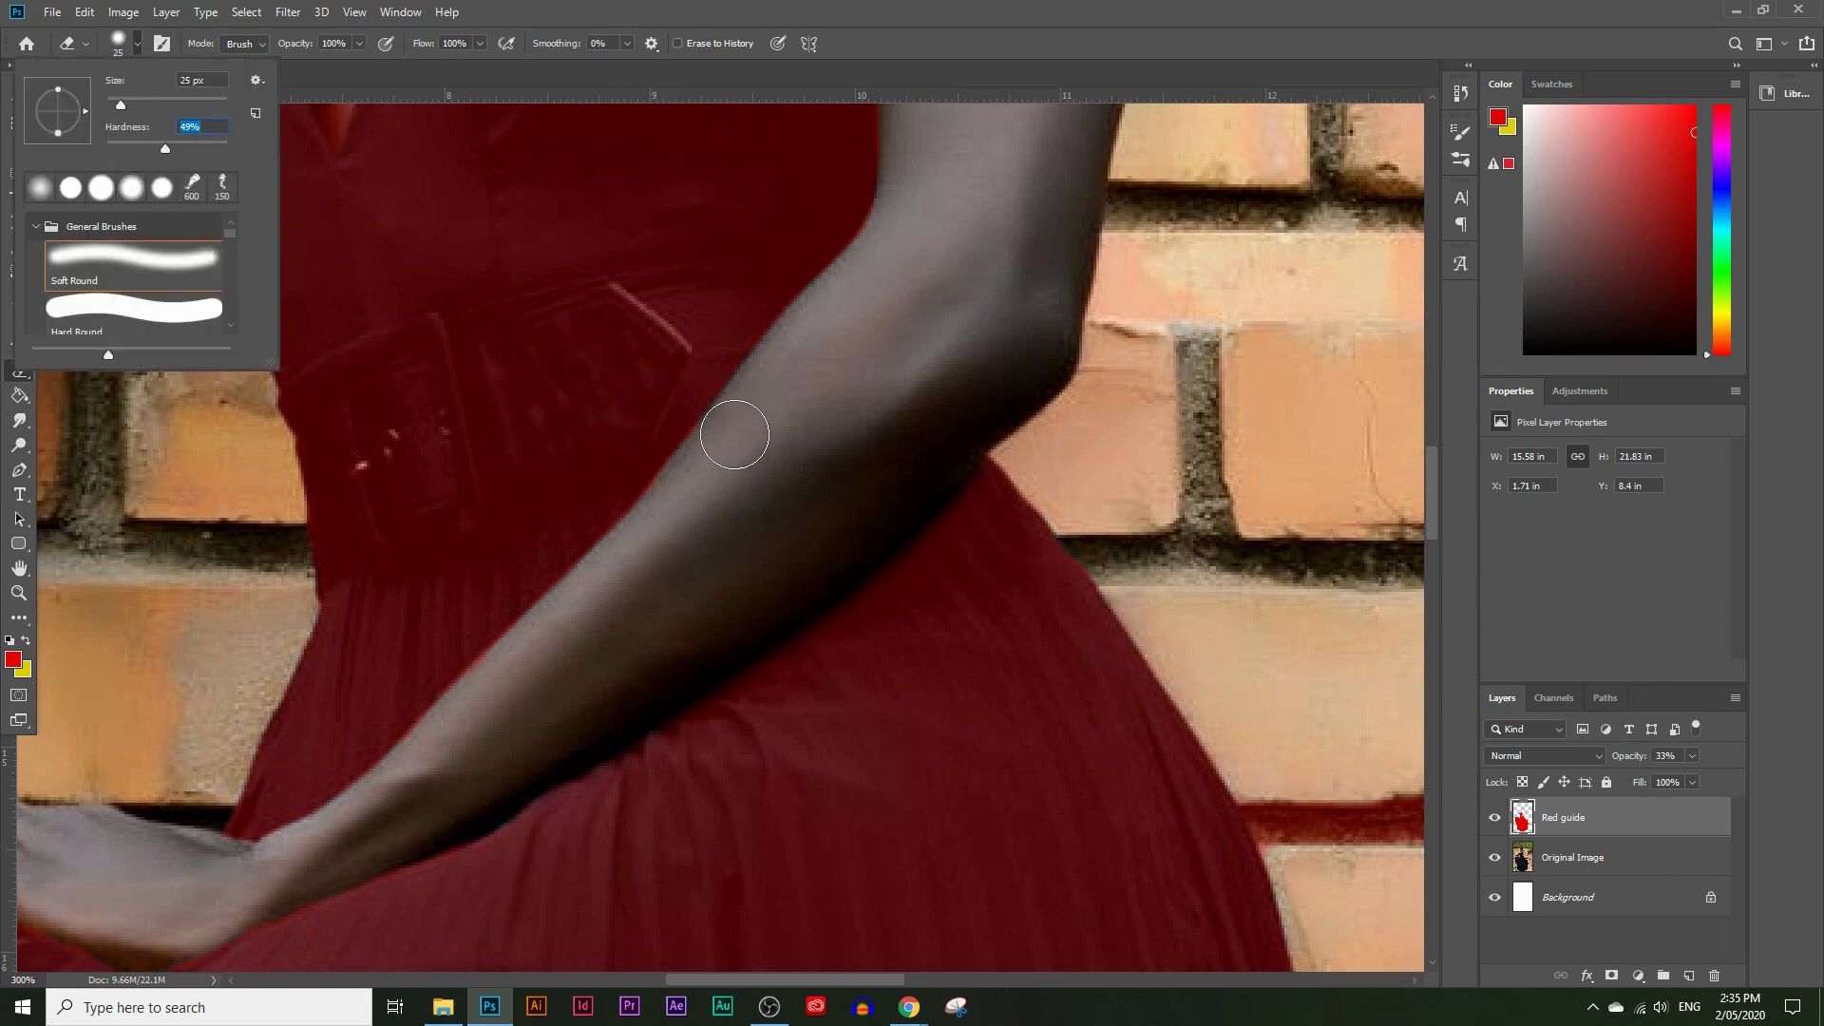
pyautogui.click(736, 438)
pyautogui.moveTo(749, 418); pyautogui.dragTo(854, 302)
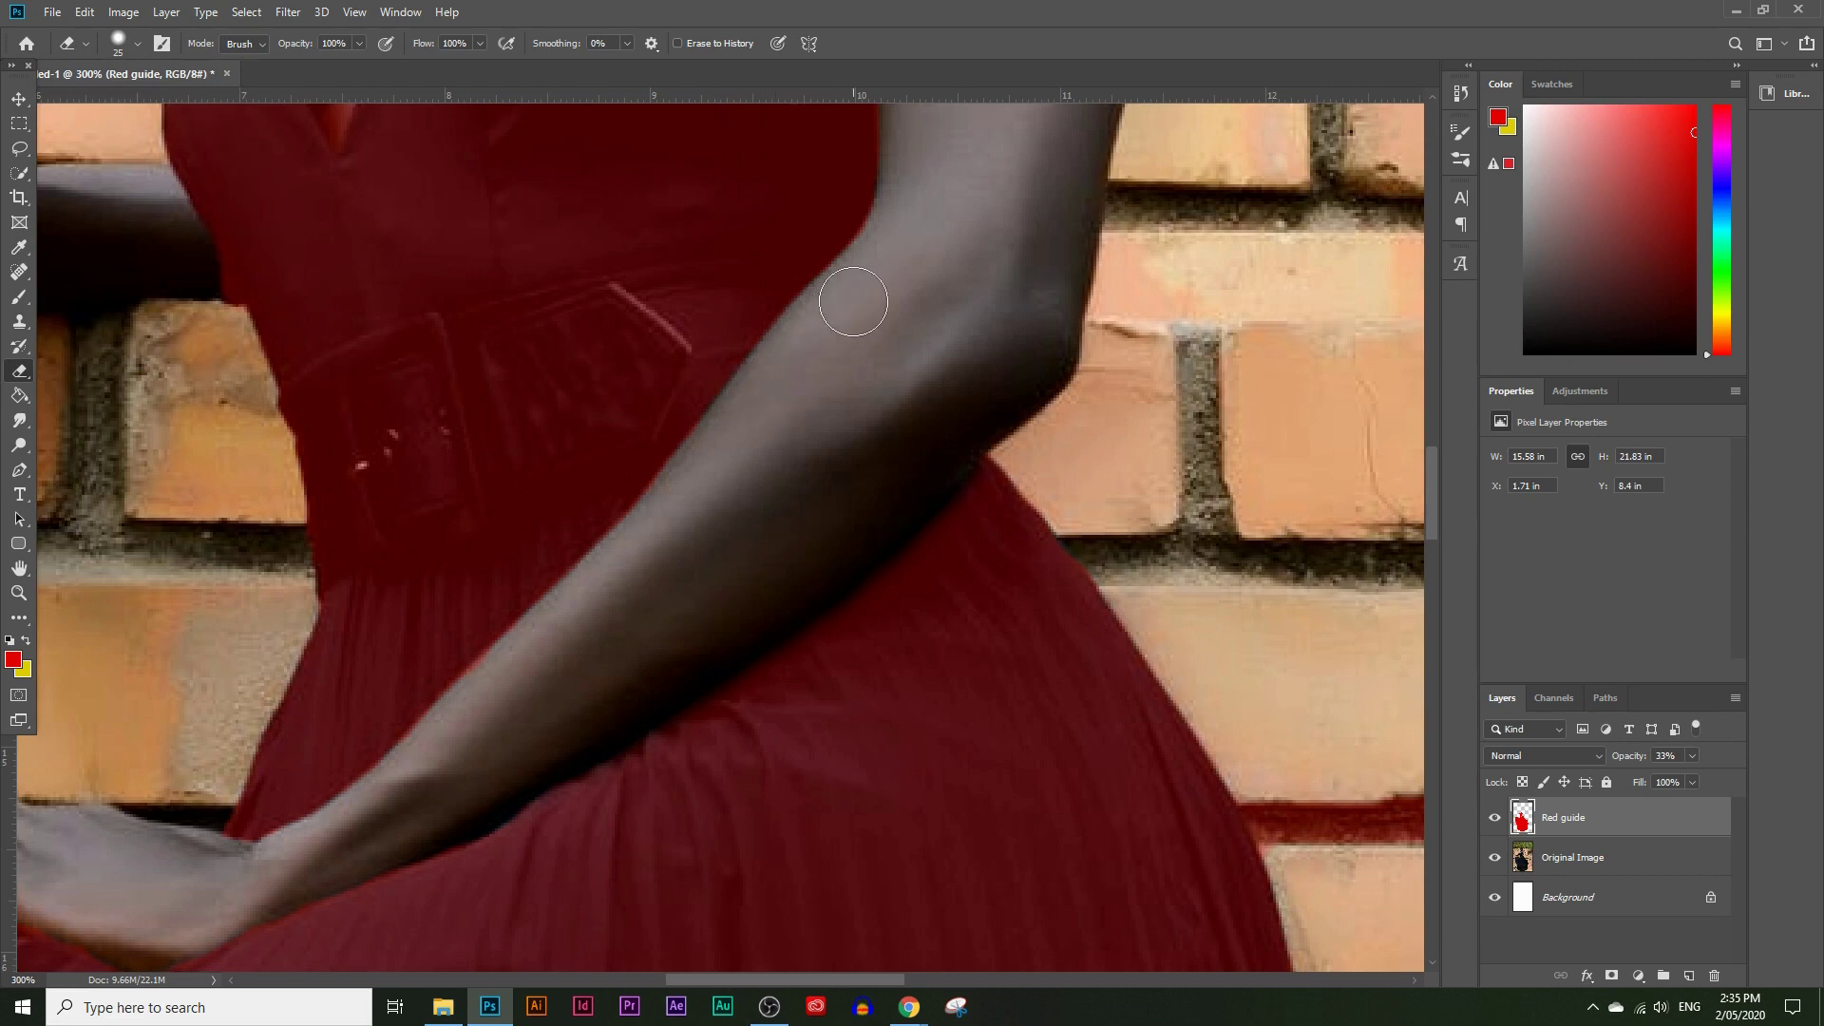
# Step: Examine the edges between the forearm and the red guide close up, from the elbow to the lower forearm
pyautogui.click(27, 575)
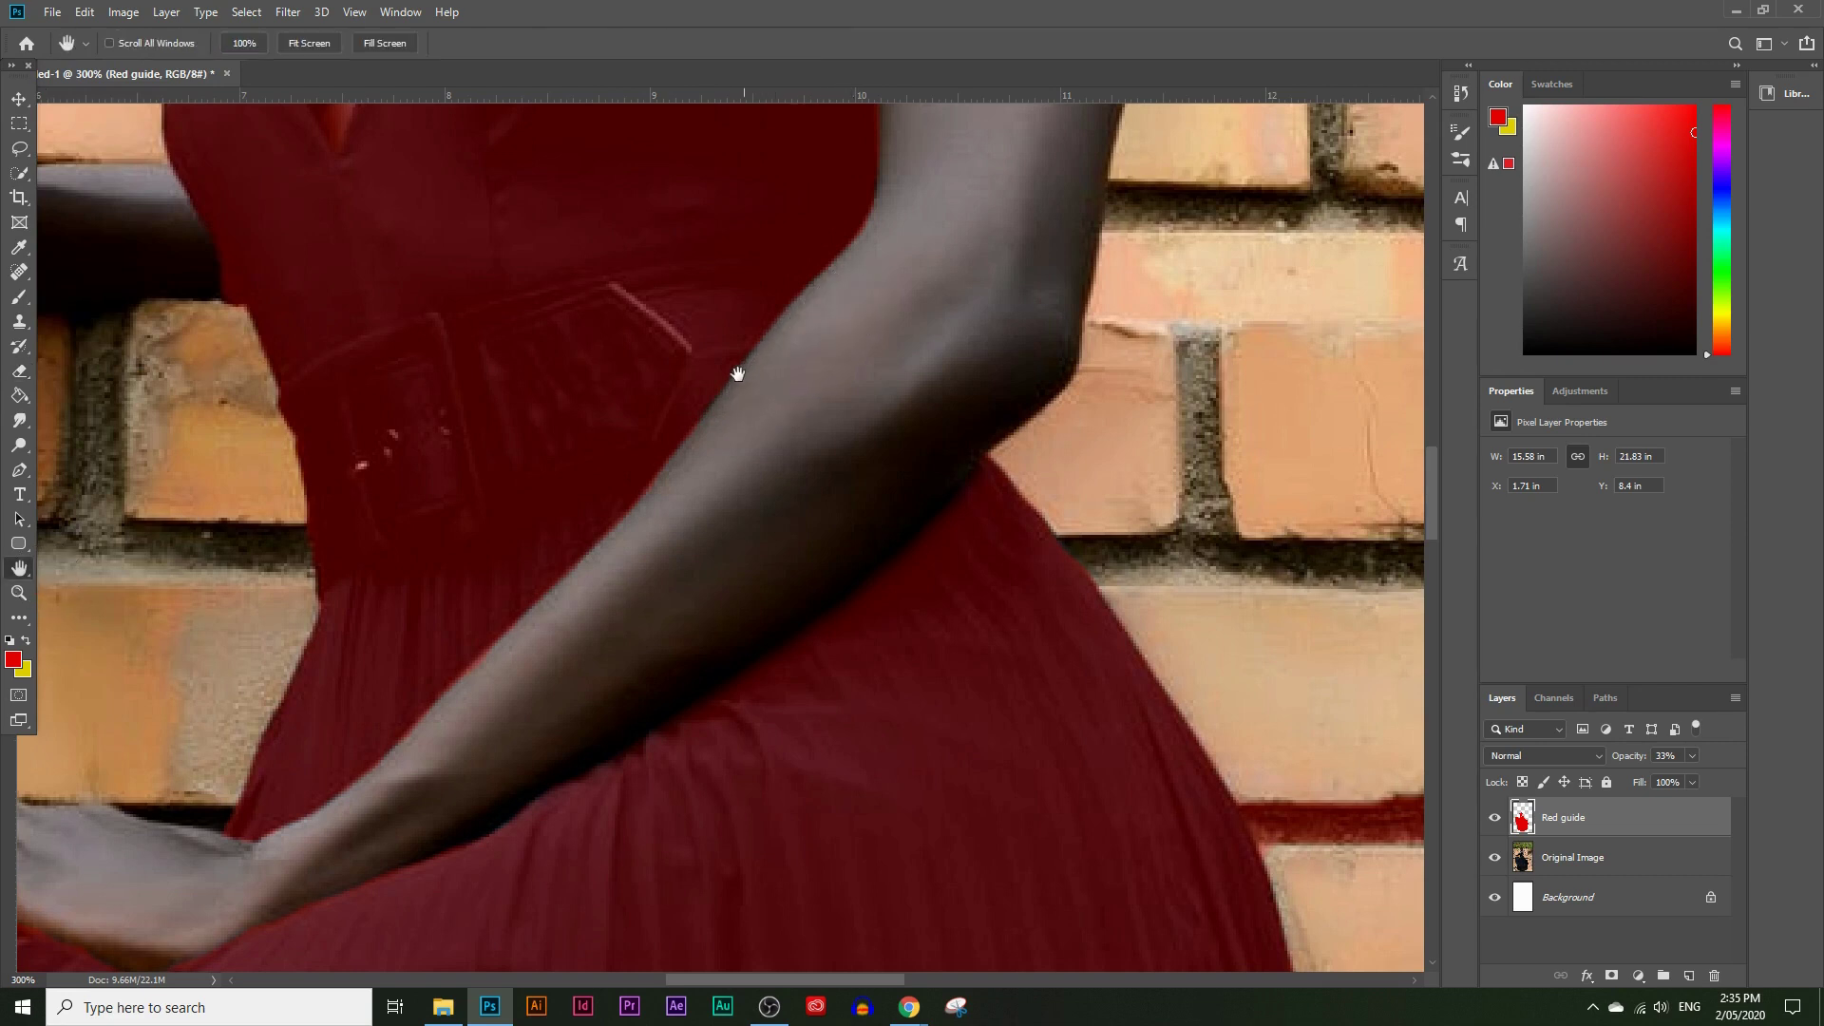
pyautogui.click(19, 594)
pyautogui.click(708, 381)
pyautogui.click(628, 518)
pyautogui.click(578, 572)
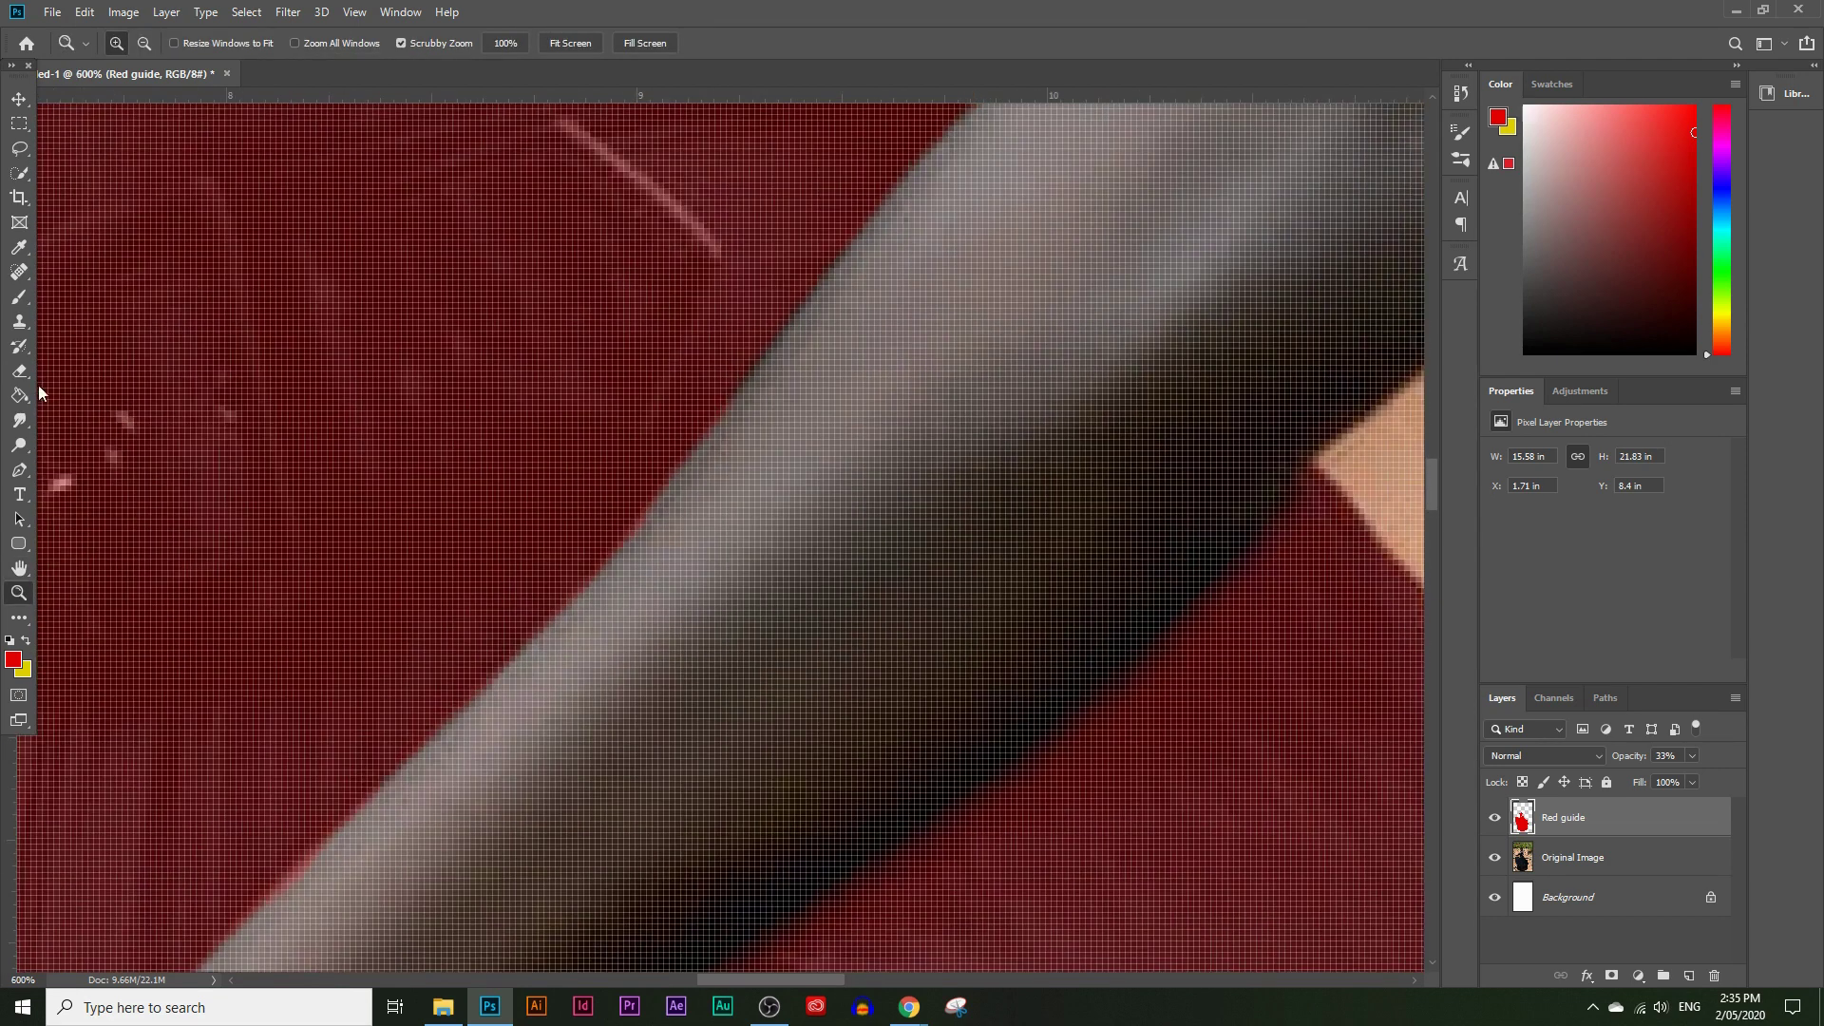
pyautogui.click(19, 296)
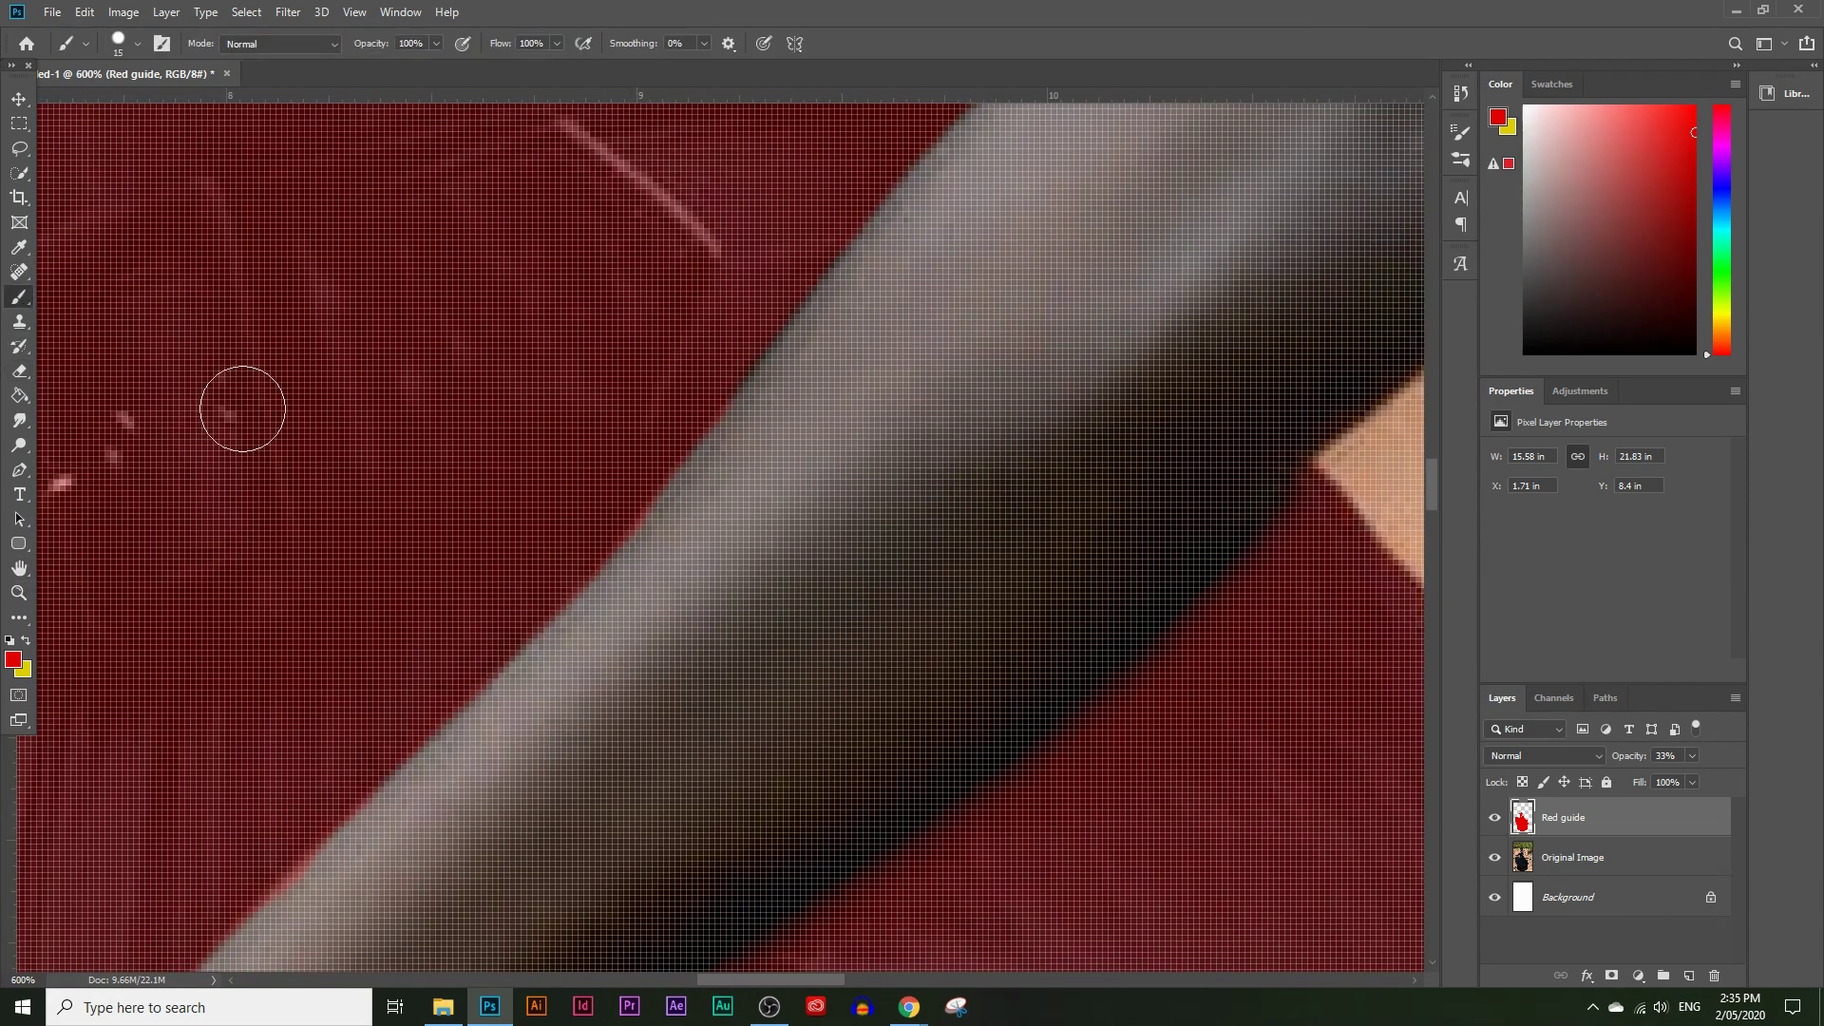
pyautogui.click(19, 594)
pyautogui.keyDown('alt'); pyautogui.click(509, 643); pyautogui.keyUp('alt')
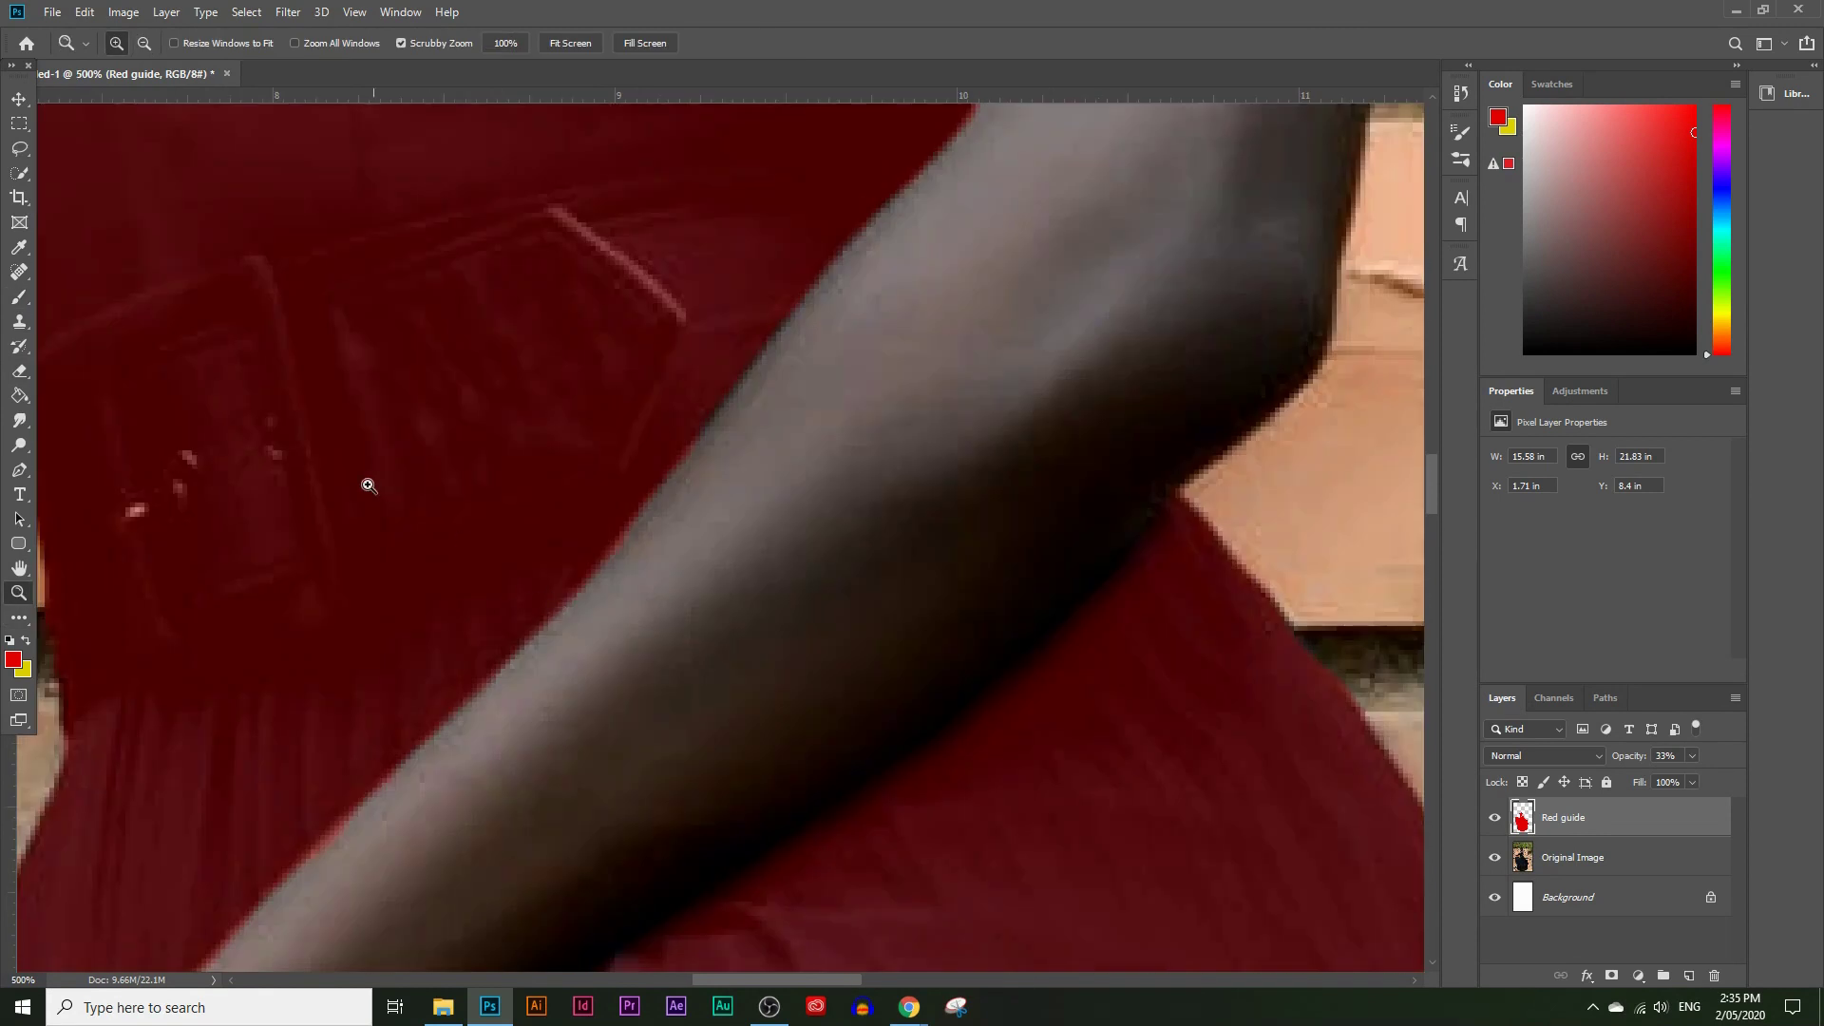
pyautogui.click(22, 304)
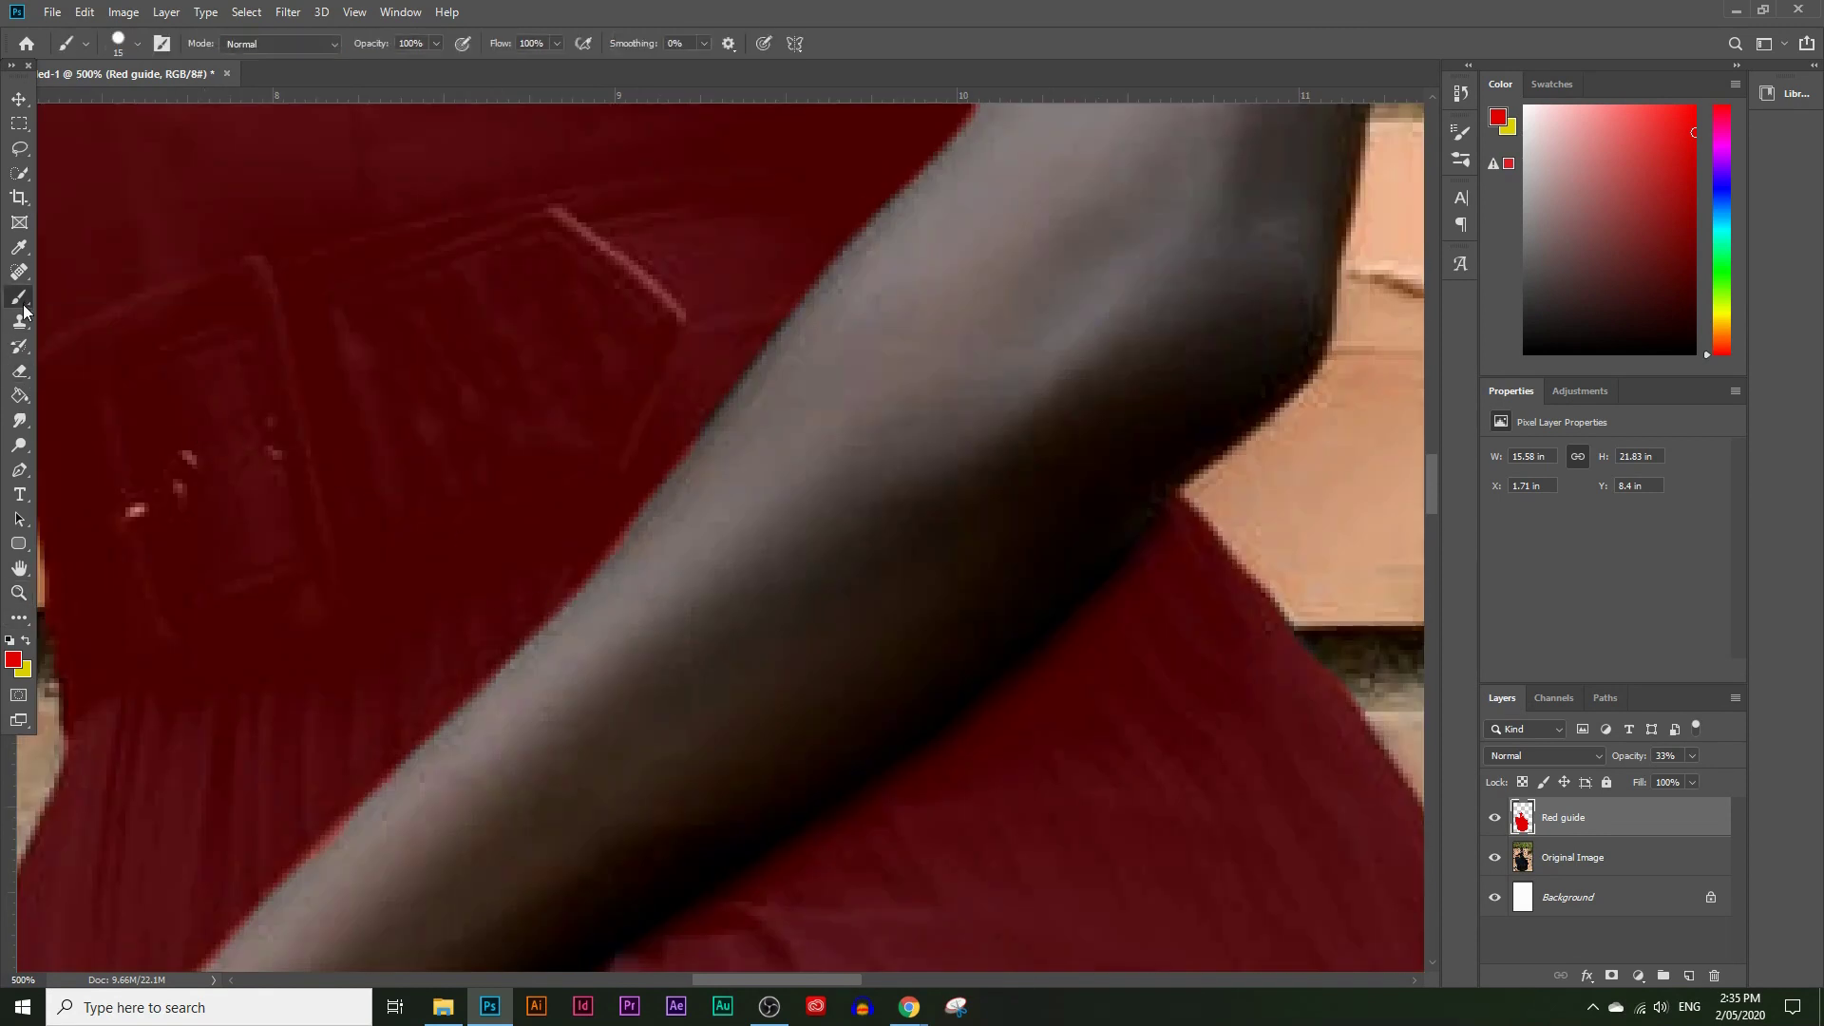
pyautogui.click(20, 371)
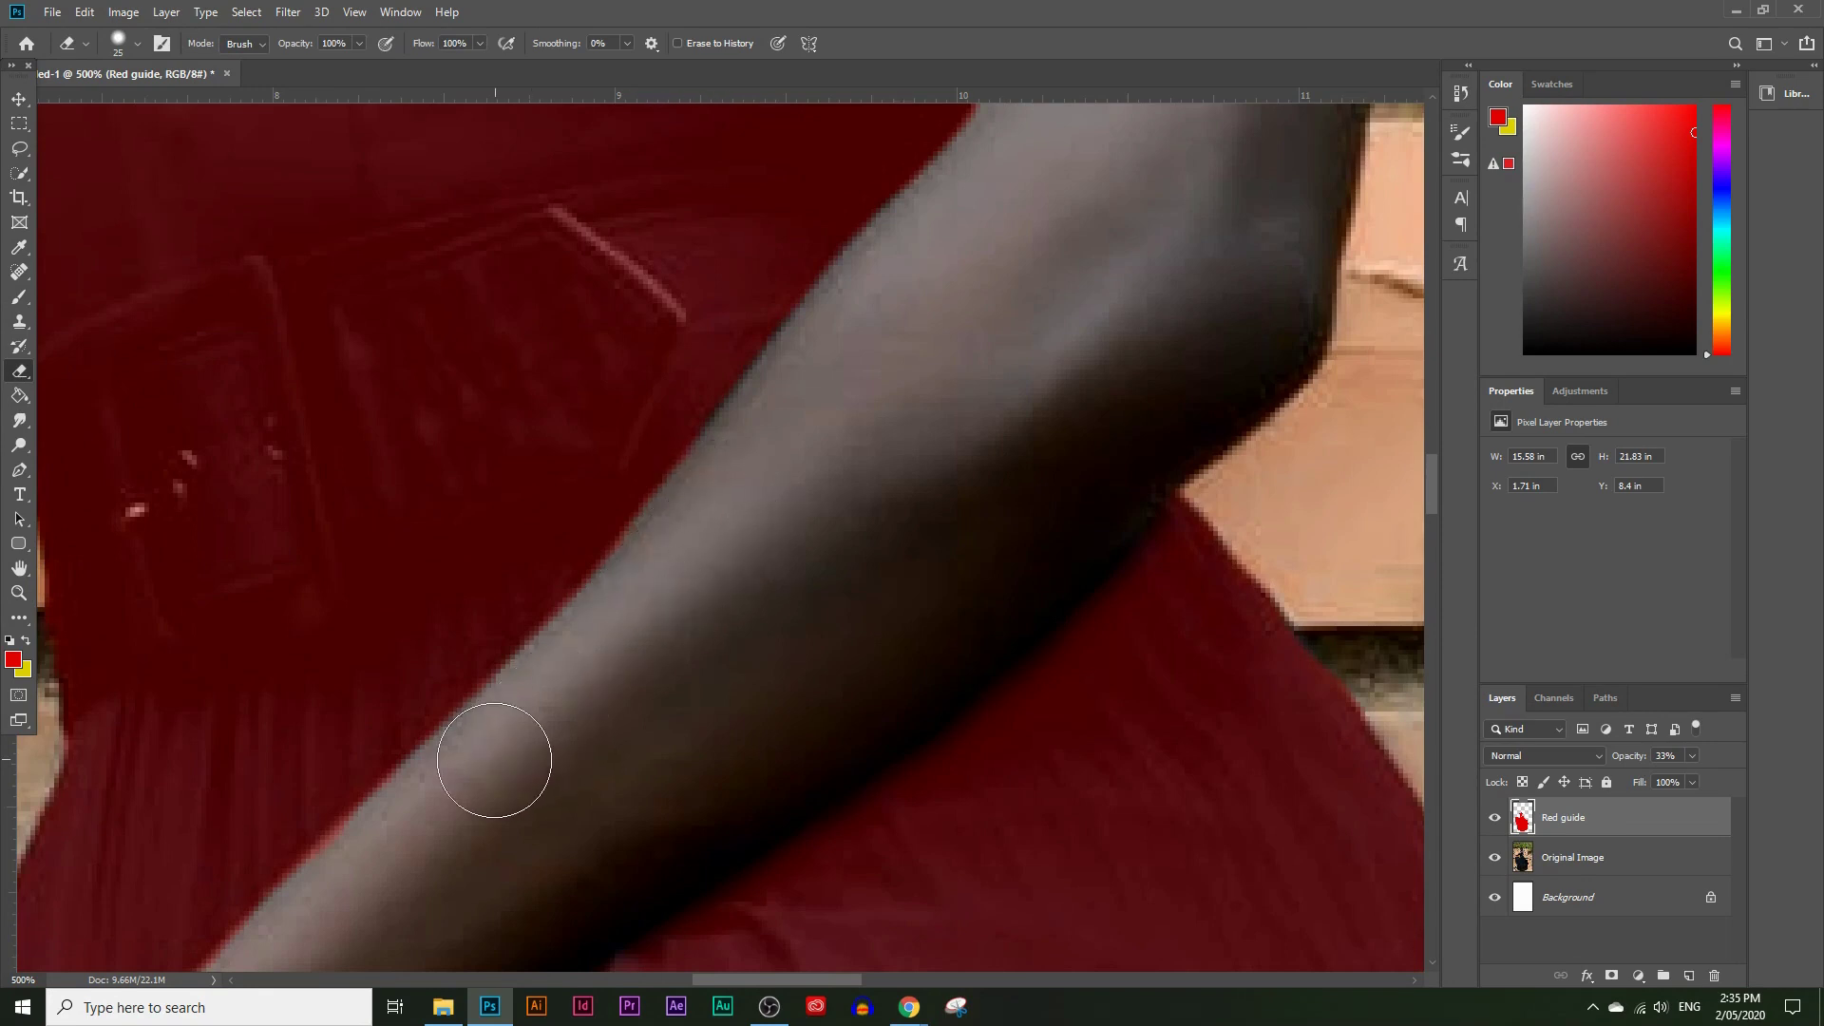
pyautogui.click(19, 593)
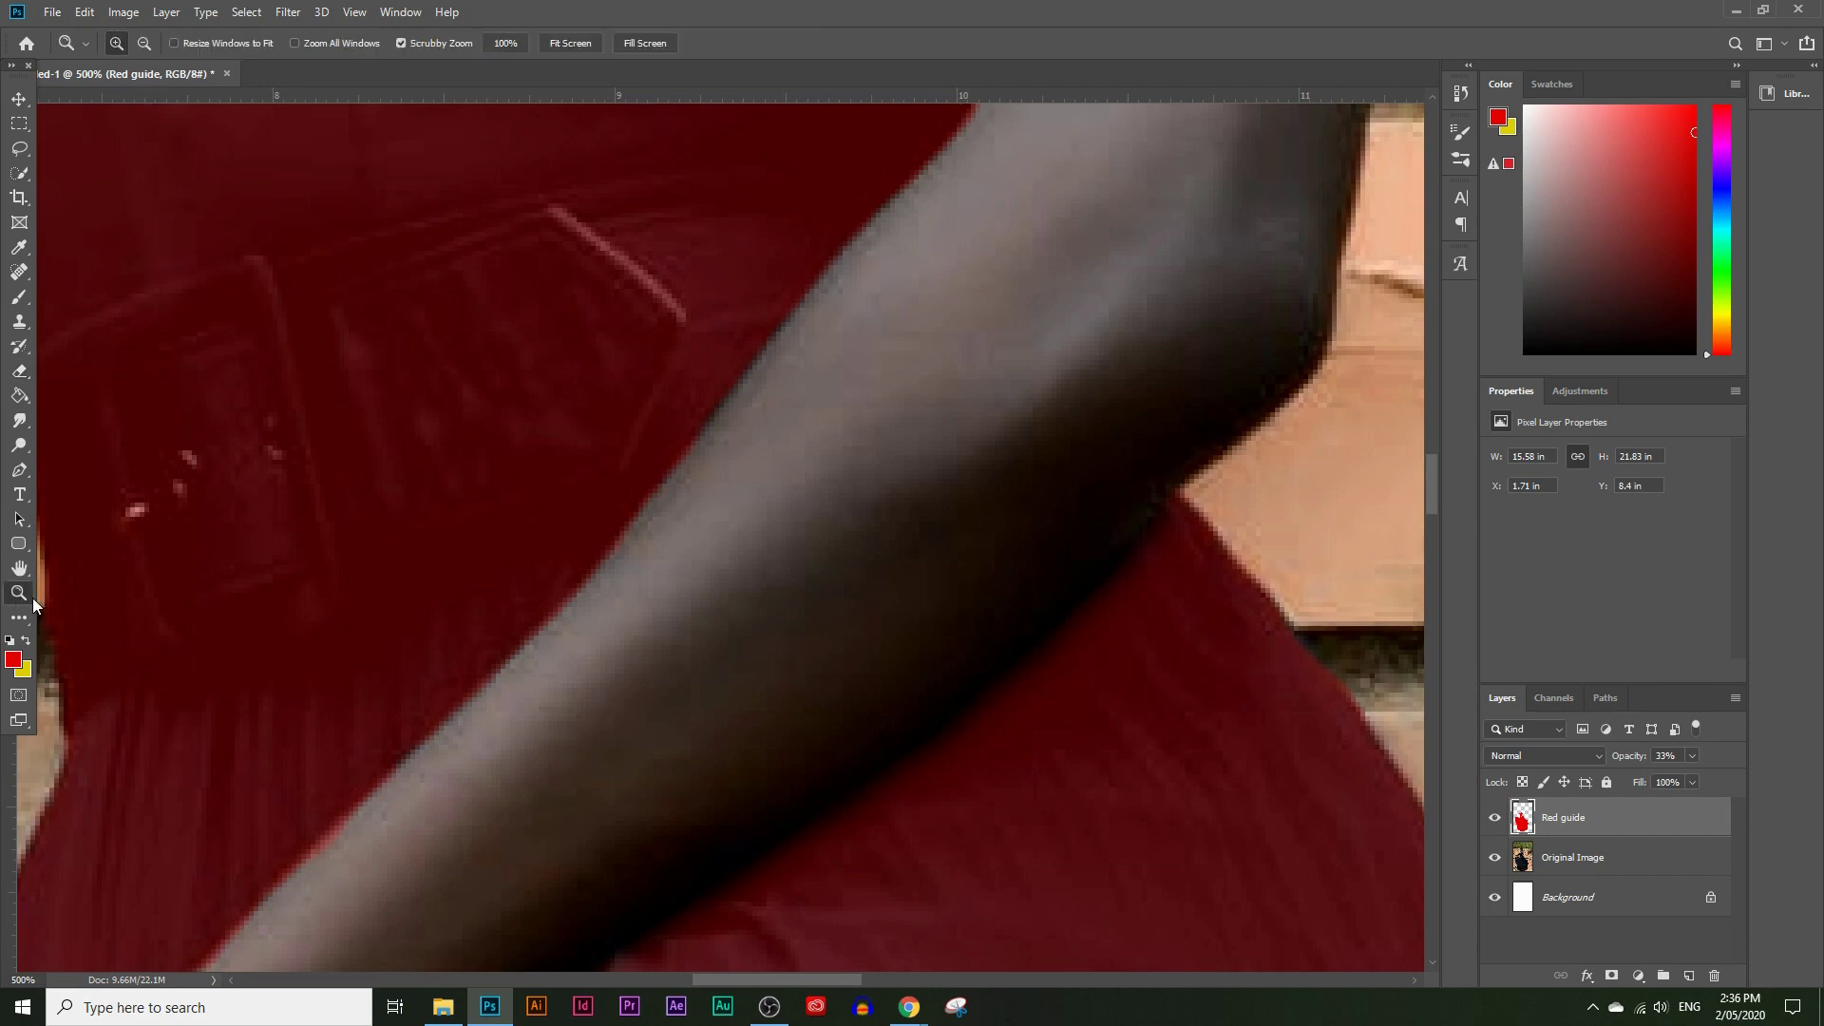
pyautogui.keyDown('alt'); pyautogui.click(684, 561); pyautogui.keyUp('alt')
pyautogui.keyDown('alt'); pyautogui.click(727, 570); pyautogui.keyUp('alt')
pyautogui.keyDown('alt'); pyautogui.click(750, 555); pyautogui.keyUp('alt')
pyautogui.keyDown('alt'); pyautogui.click(751, 555); pyautogui.keyUp('alt')
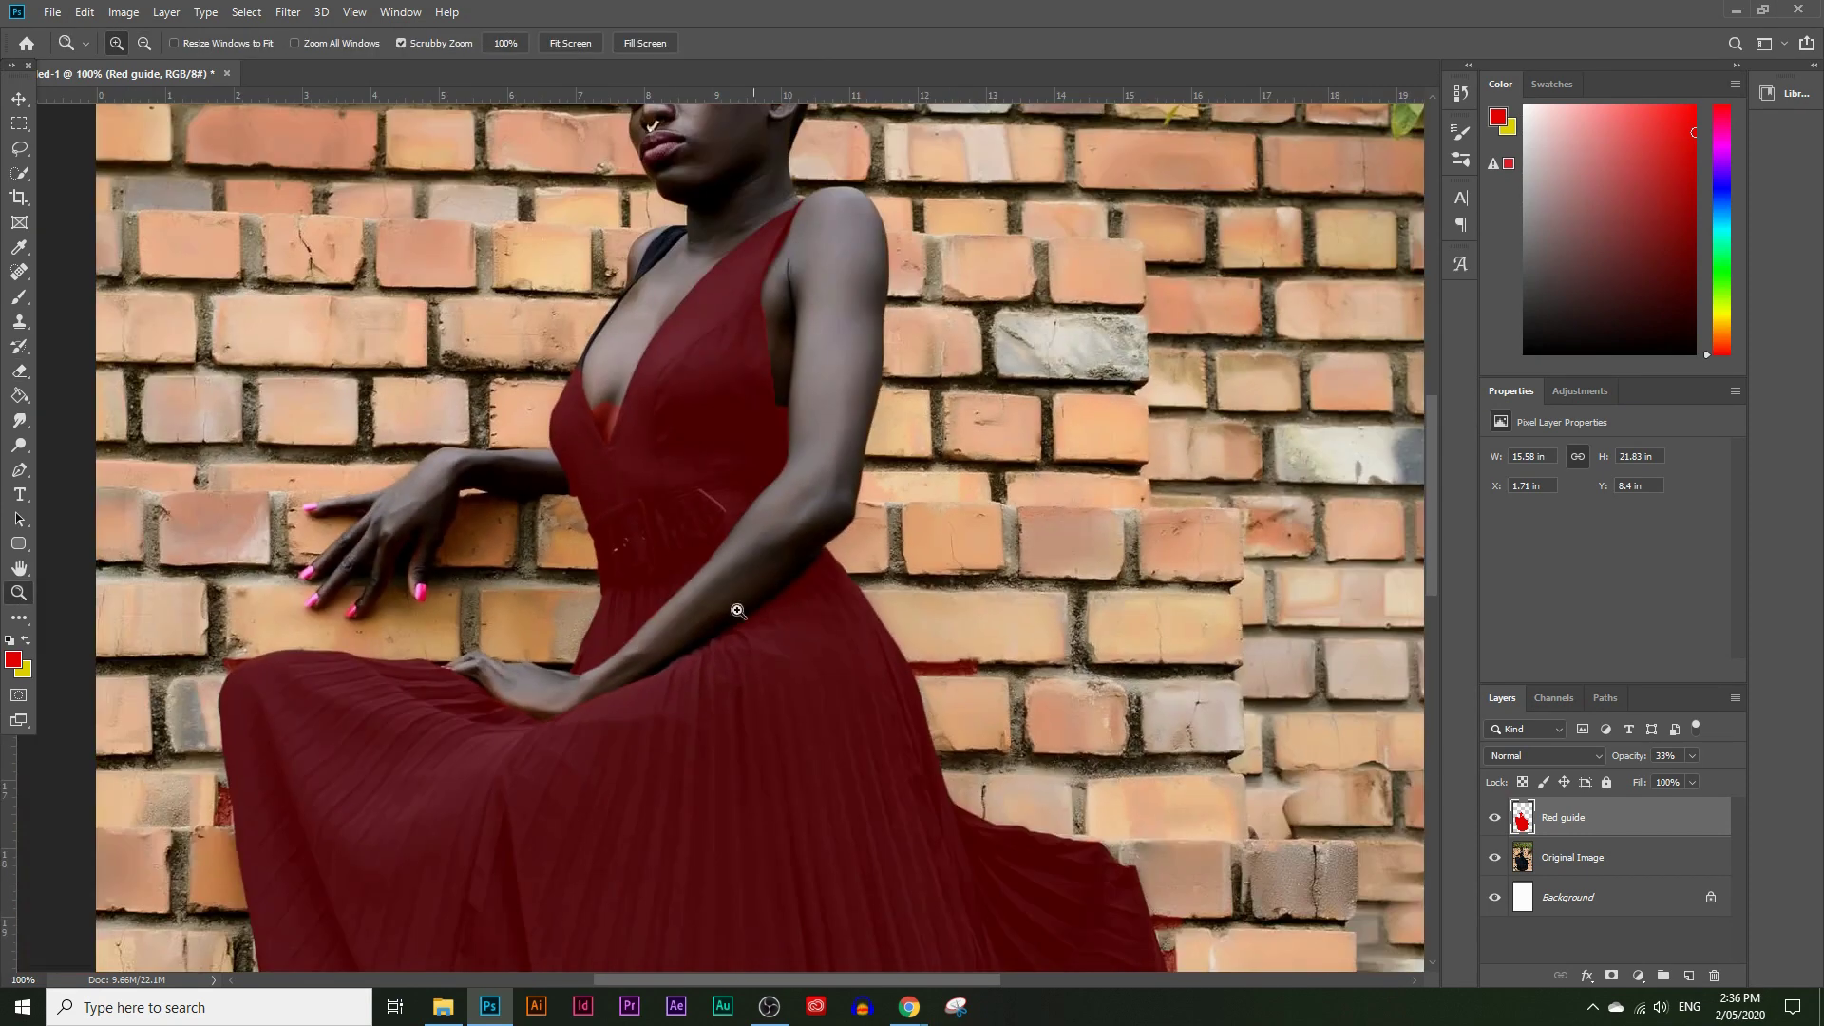
# Step: Inspect the red guide's edges around the armhole, bodice and neckline
pyautogui.scroll(2, 652, 612)
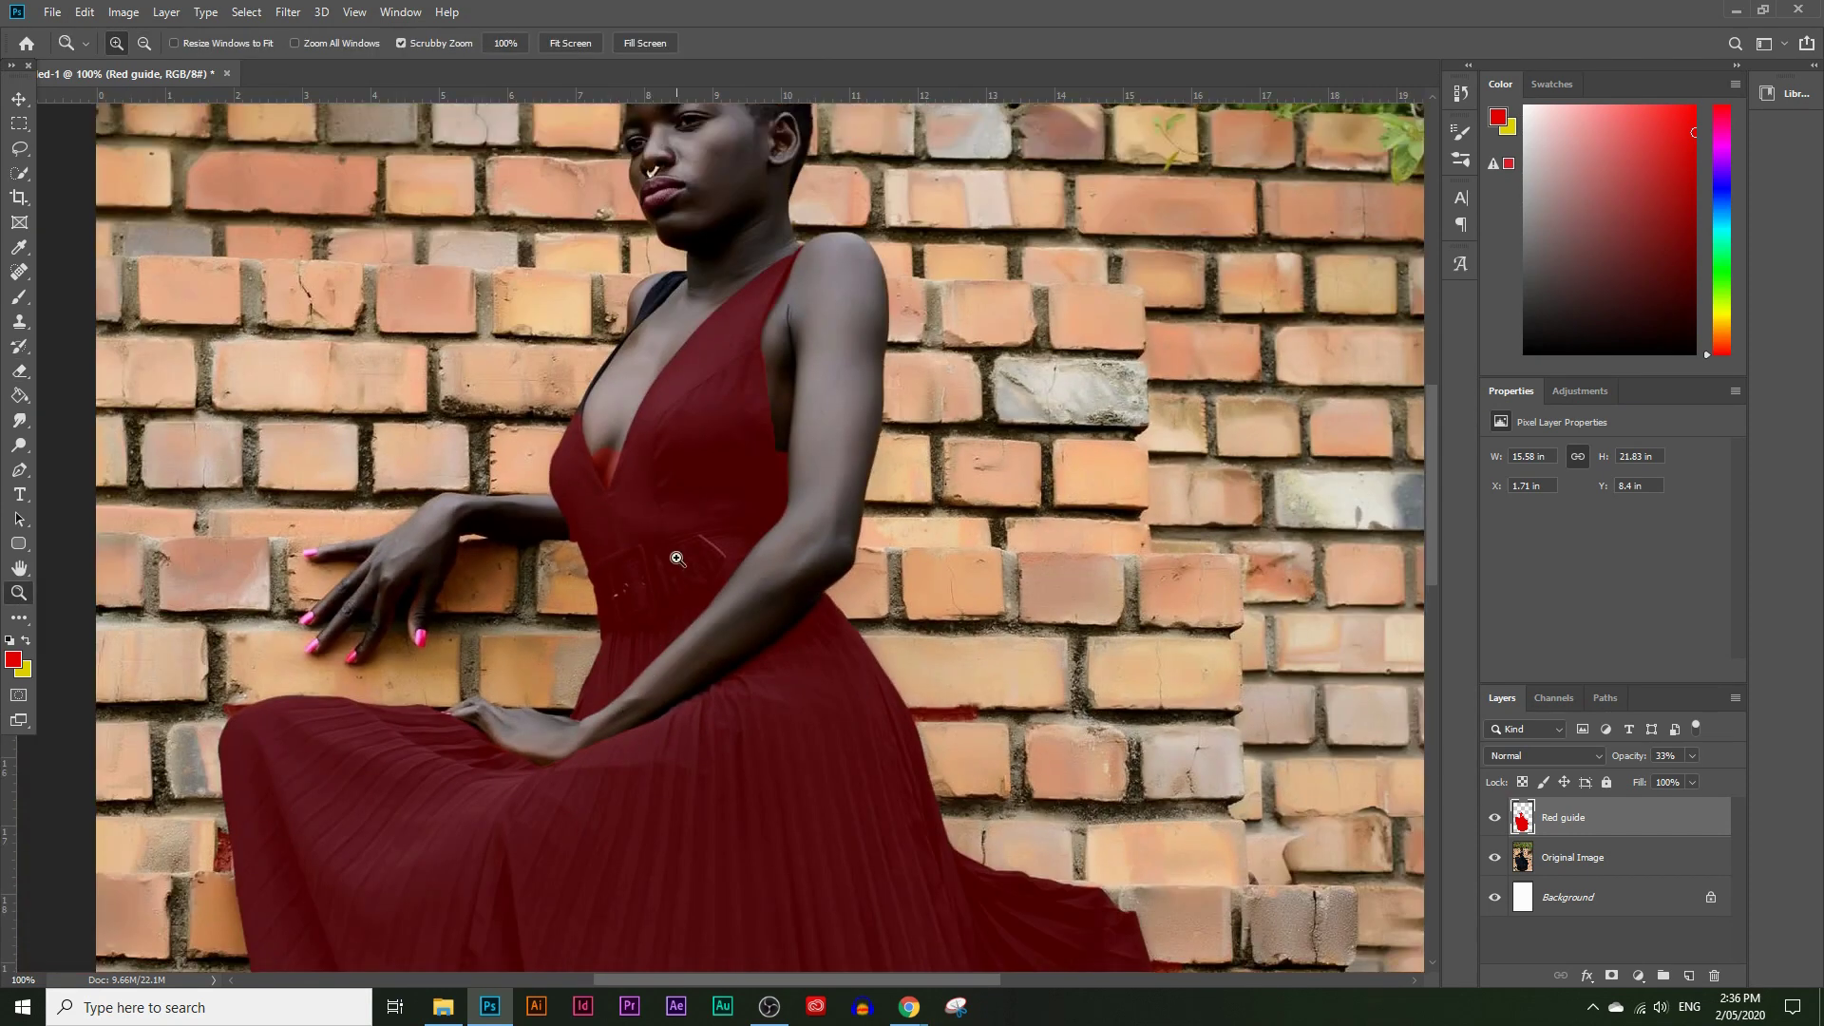
pyautogui.click(768, 411)
pyautogui.click(770, 412)
pyautogui.click(818, 555)
pyautogui.click(818, 555)
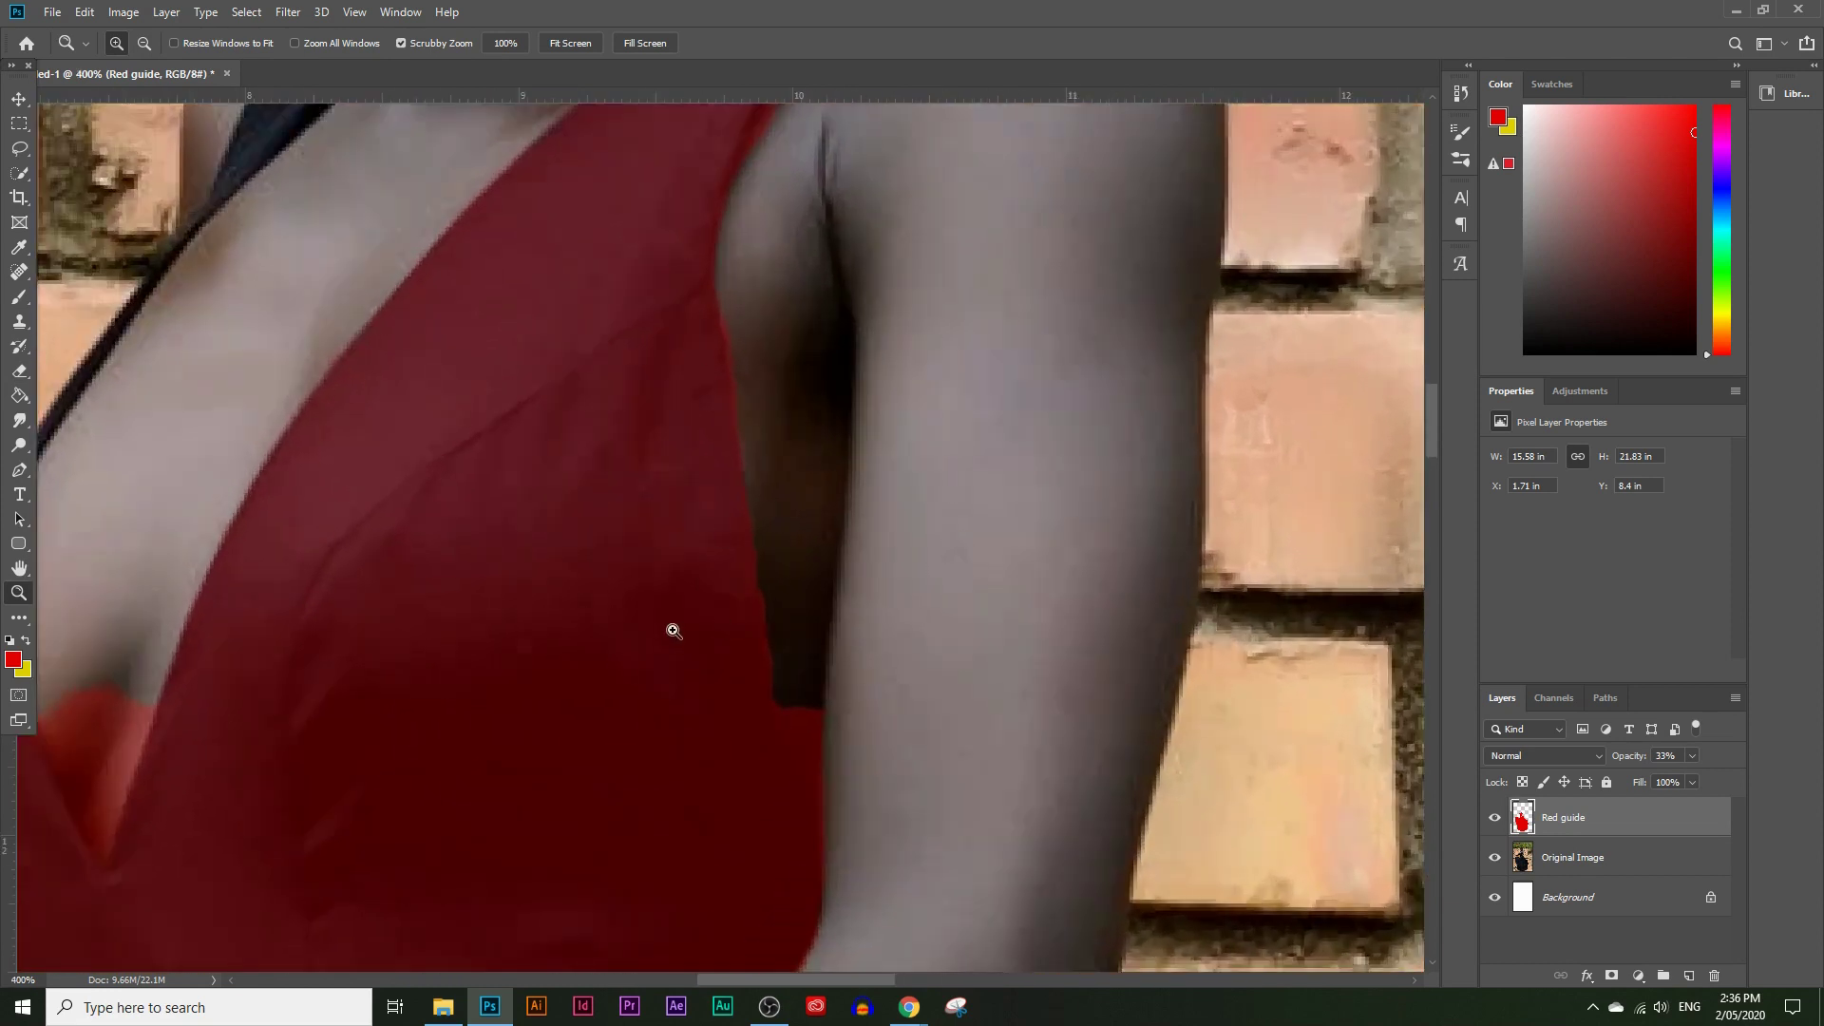
pyautogui.keyDown('alt'); pyautogui.click(591, 644); pyautogui.keyUp('alt')
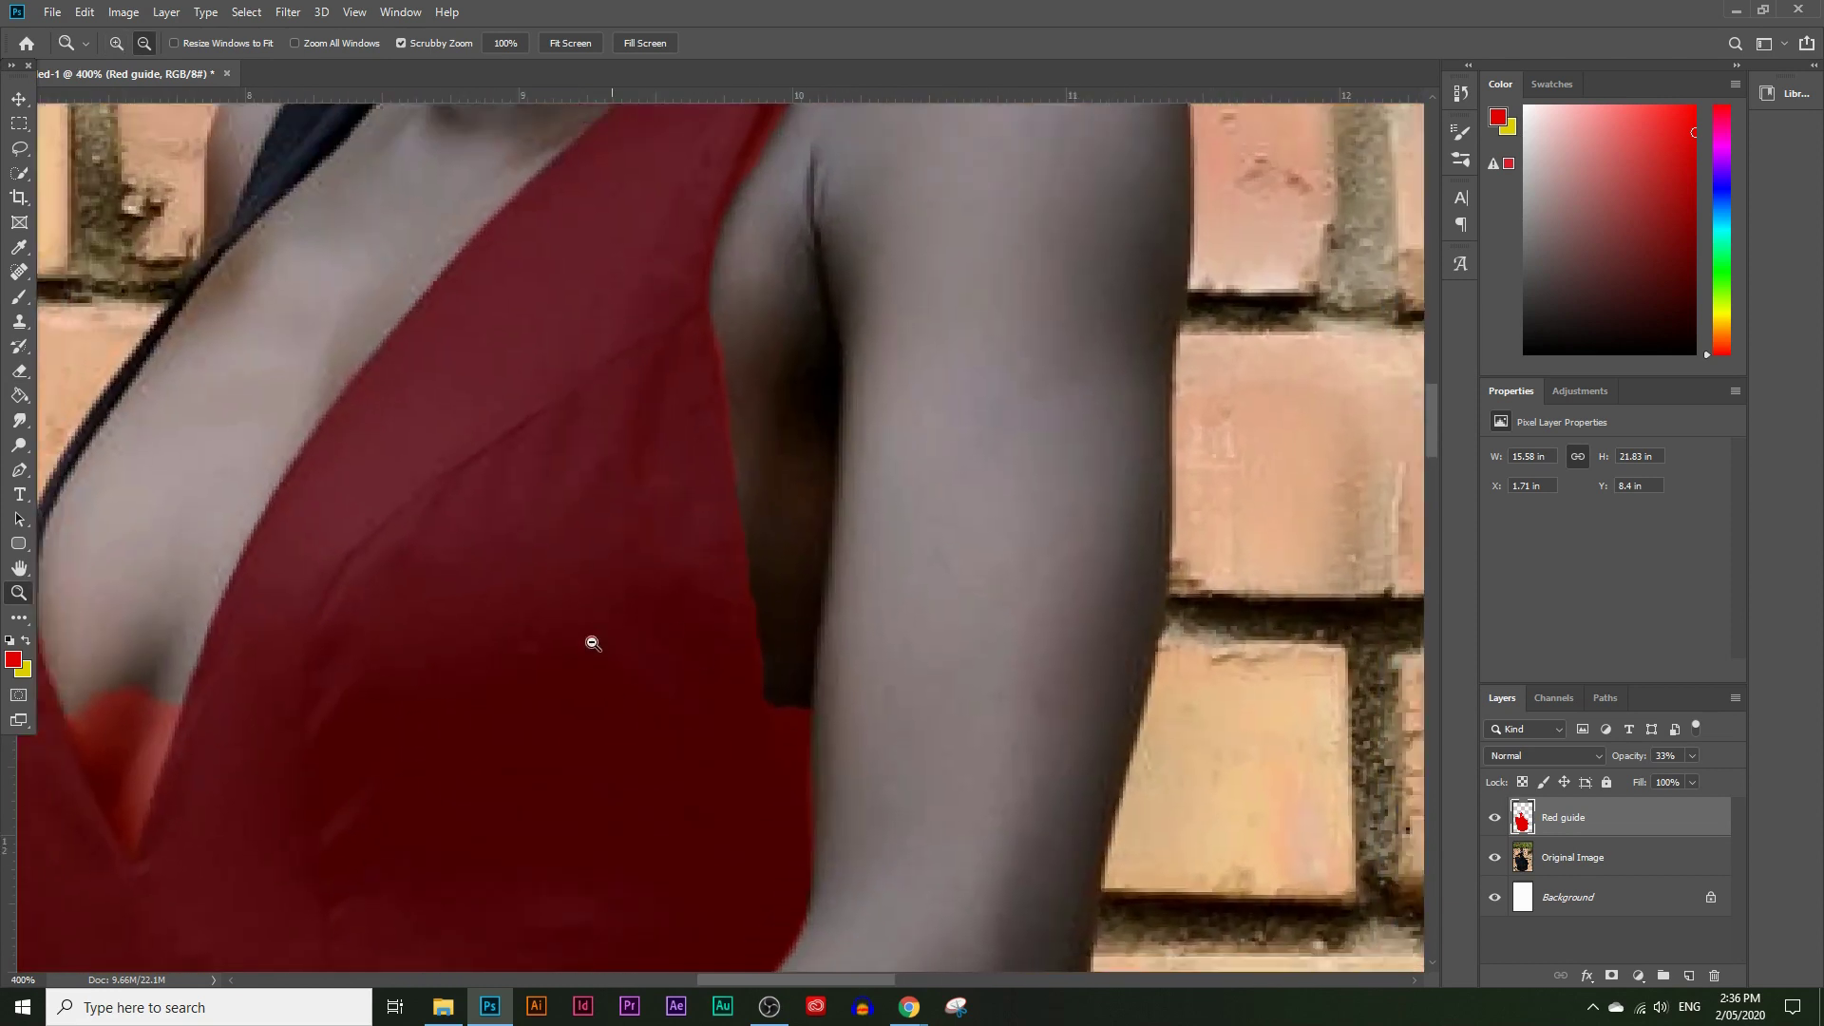
pyautogui.keyDown('alt'); pyautogui.click(549, 551); pyautogui.keyUp('alt')
pyautogui.scroll(-2, 570, 594)
pyautogui.scroll(-2, 576, 606)
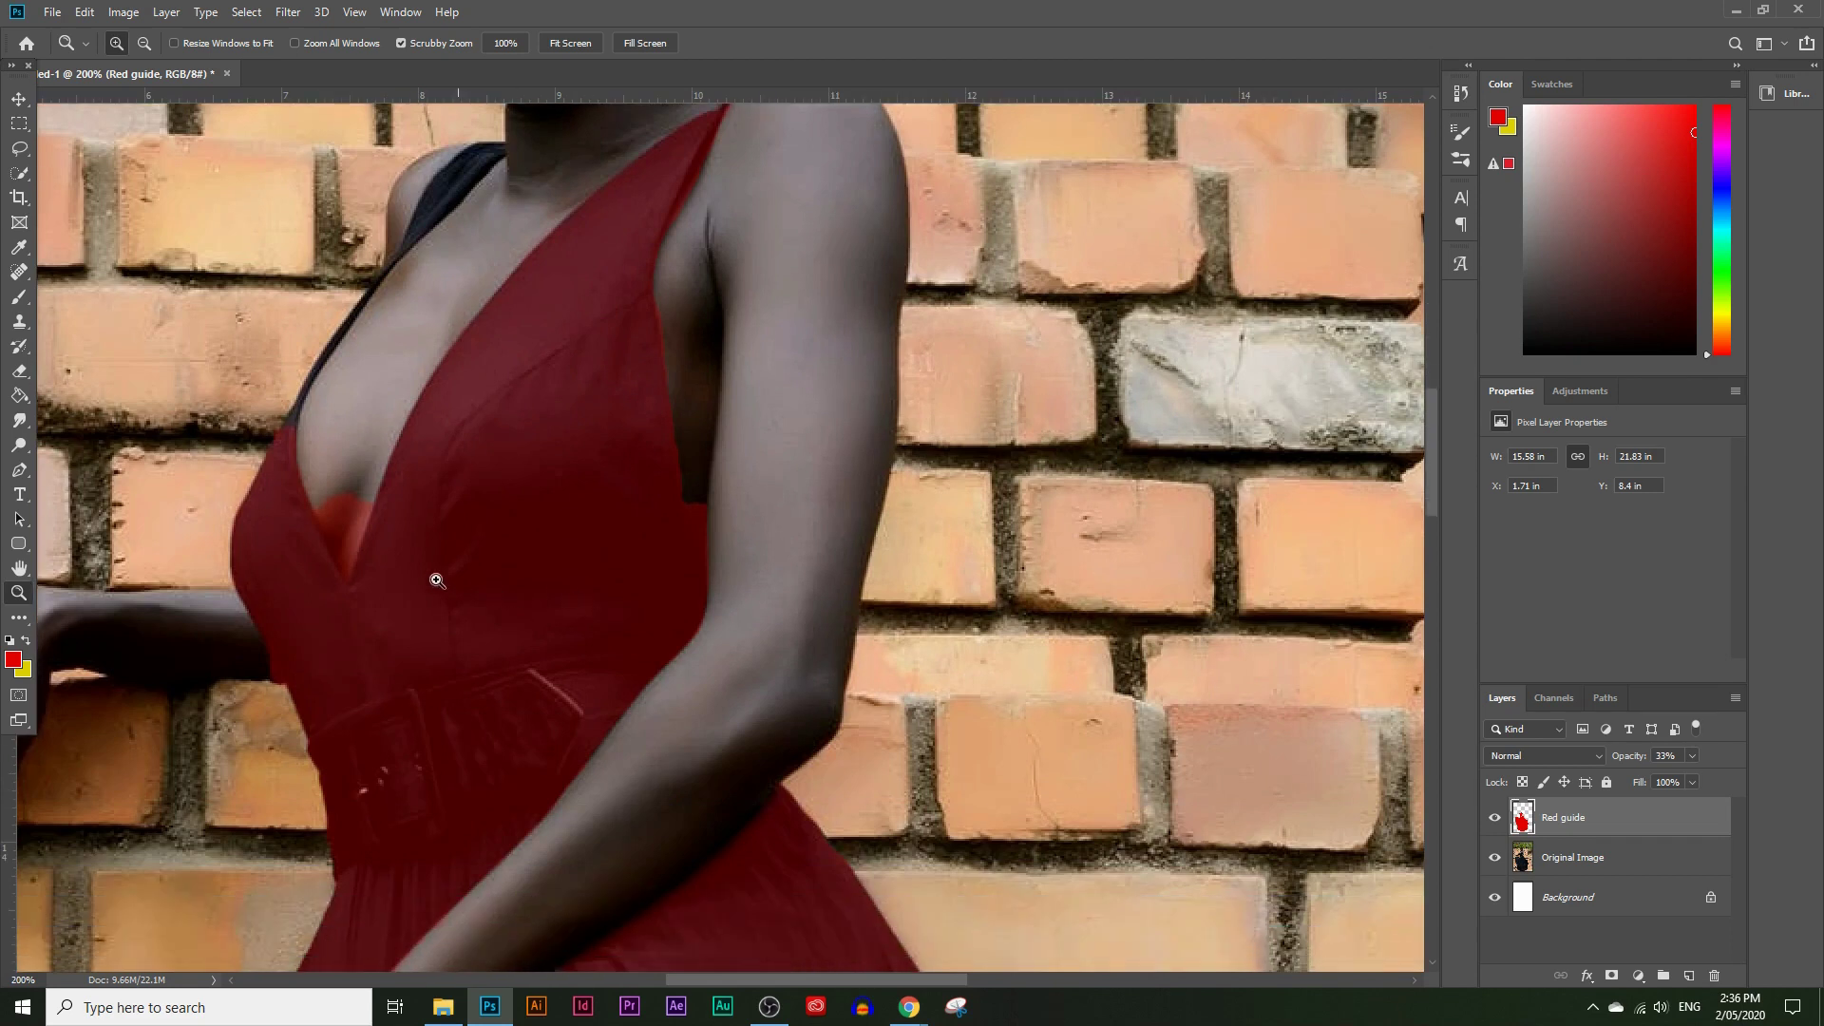
# Step: Reduce the Eraser to 5 px and erase the red from the skin at the point of the V neckline
pyautogui.click(19, 372)
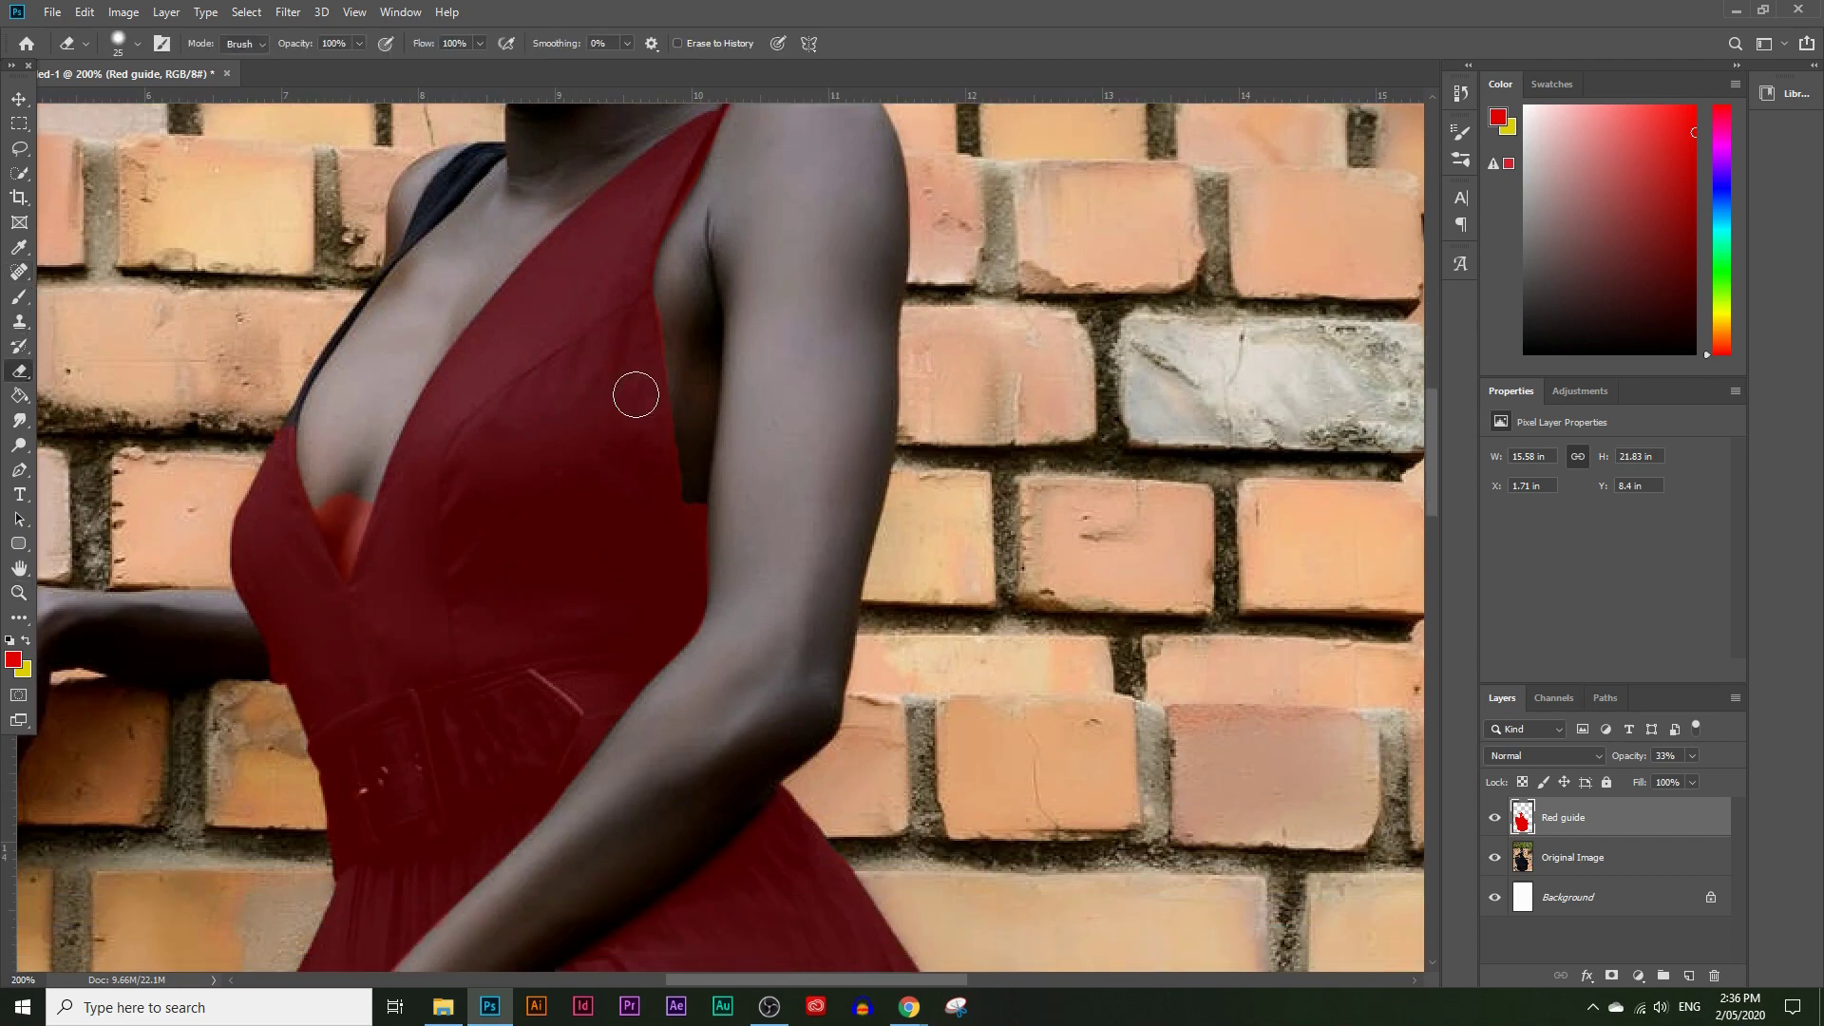
pyautogui.click(19, 593)
pyautogui.click(714, 342)
pyautogui.click(715, 342)
pyautogui.click(715, 342)
pyautogui.click(19, 372)
pyautogui.click(19, 593)
pyautogui.keyDown('alt'); pyautogui.click(574, 607); pyautogui.keyUp('alt')
pyautogui.keyDown('alt'); pyautogui.click(574, 607); pyautogui.keyUp('alt')
pyautogui.keyDown('alt'); pyautogui.click(574, 607); pyautogui.keyUp('alt')
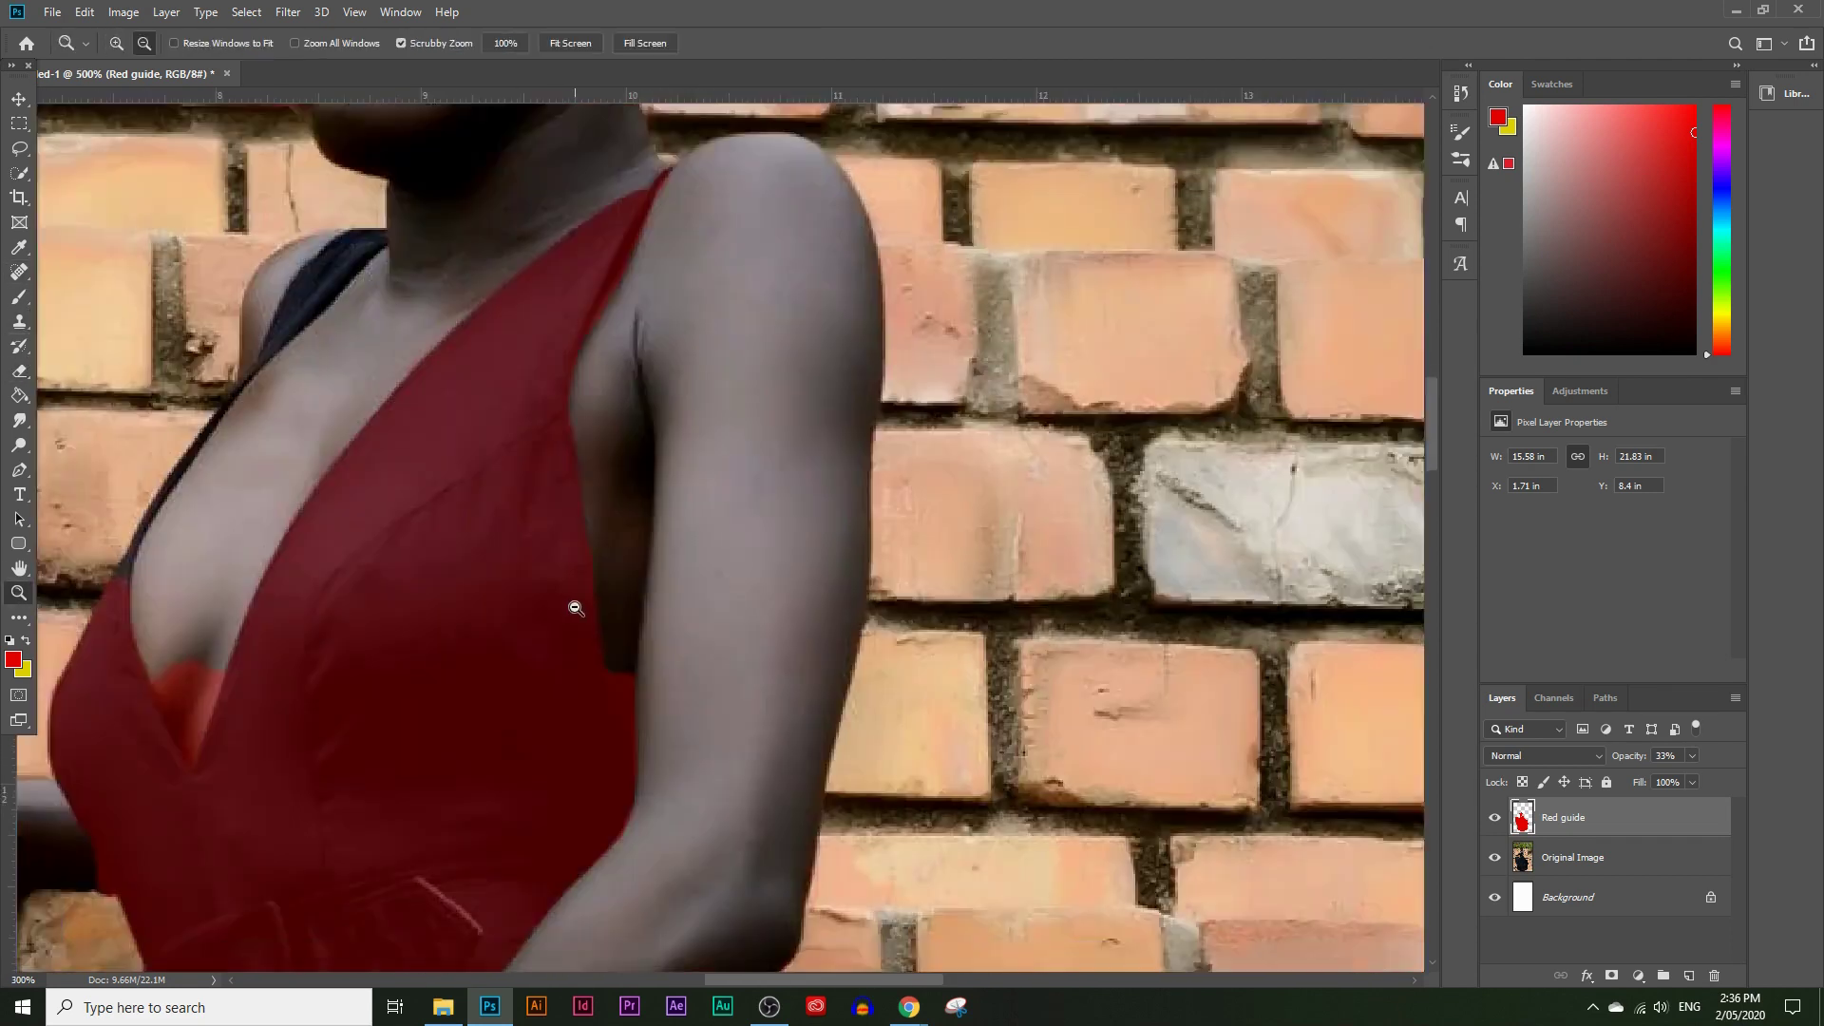
pyautogui.click(19, 371)
pyautogui.moveTo(731, 357); pyautogui.dragTo(752, 343)
pyautogui.press('[')
pyautogui.press('[')
pyautogui.press('[')
pyautogui.press('[')
pyautogui.moveTo(749, 454); pyautogui.dragTo(735, 431)
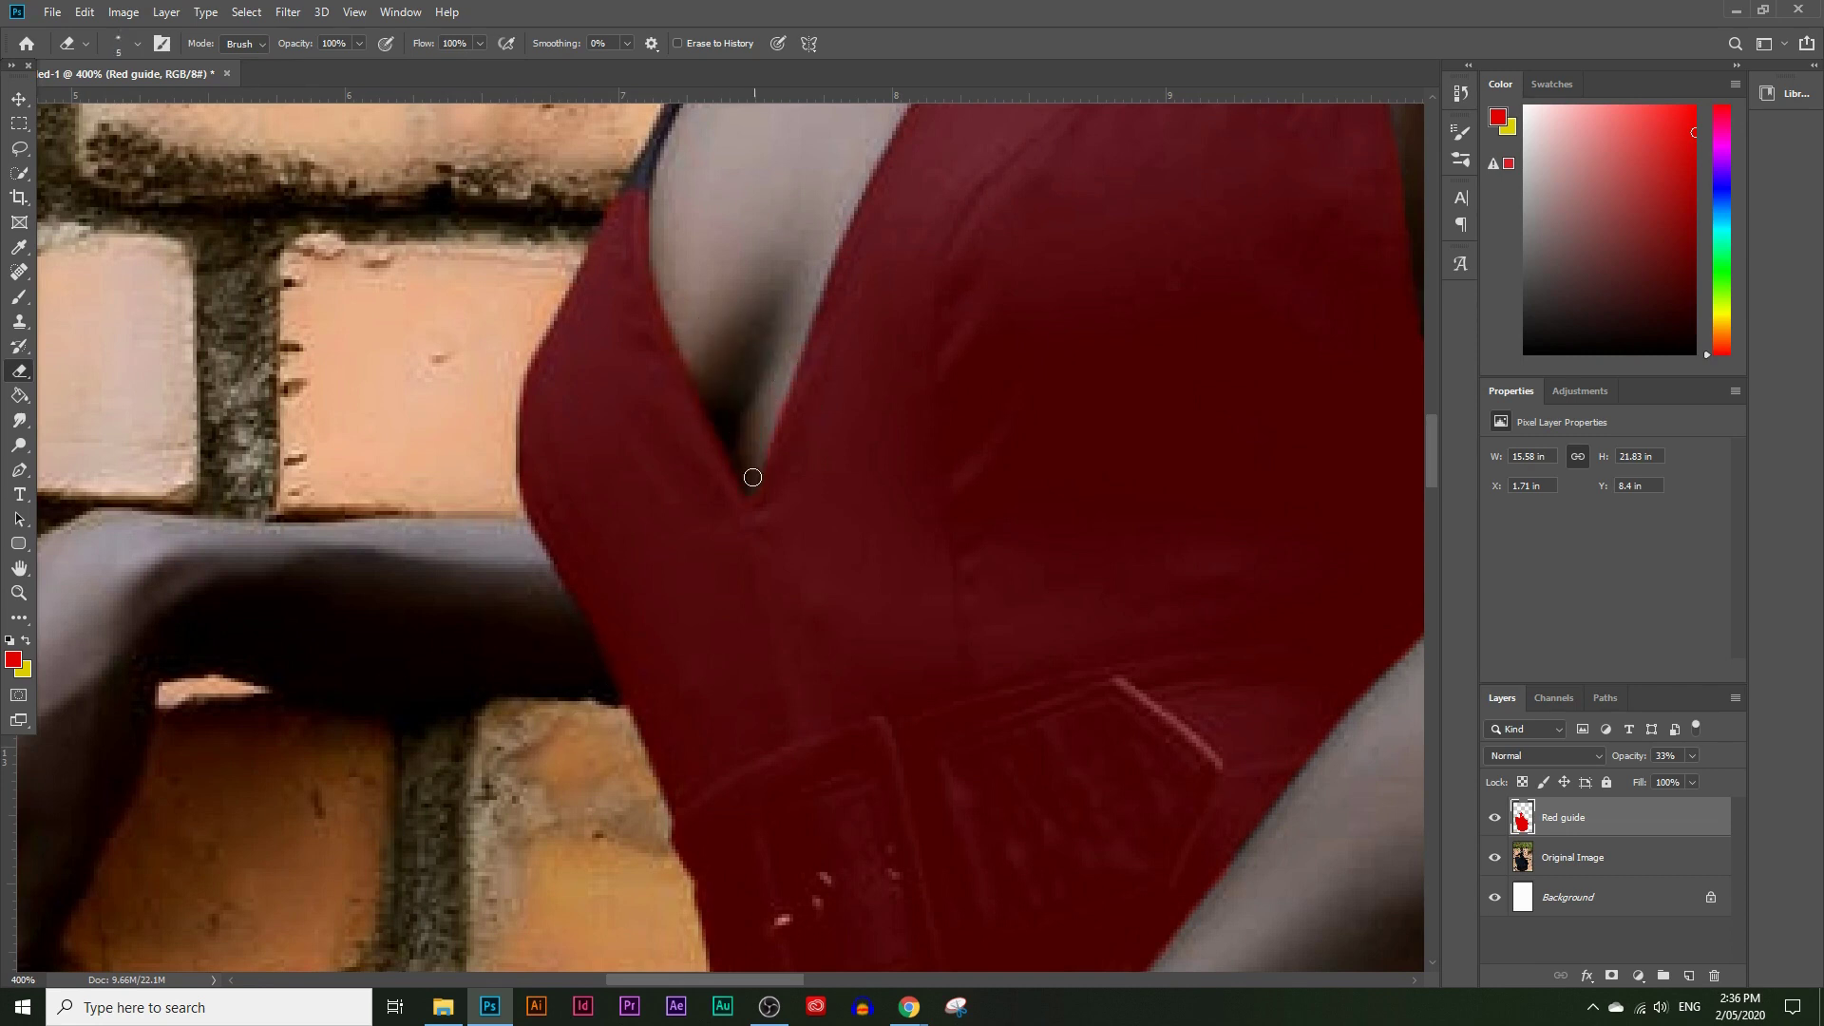
# Step: Reduce the Brush to 3 px and paint red over the lower part of the thin dark strap beside the chest
pyautogui.scroll(5, 413, 454)
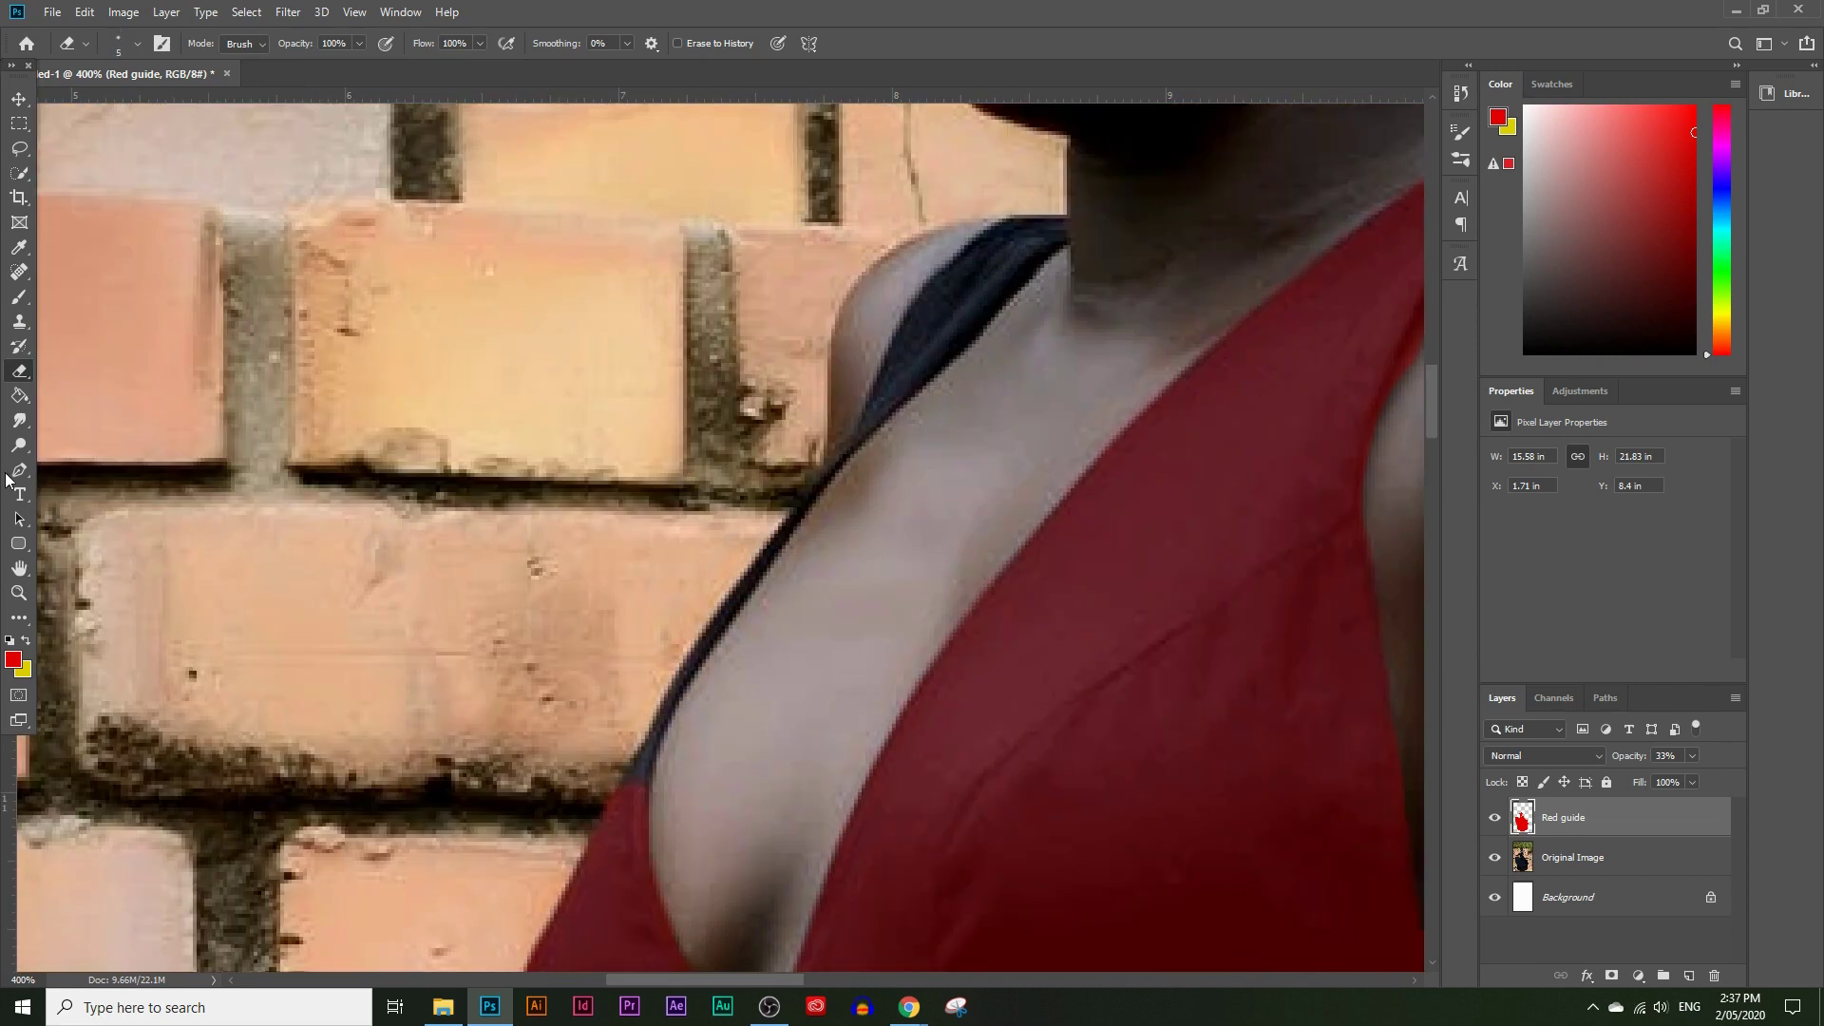
pyautogui.click(19, 296)
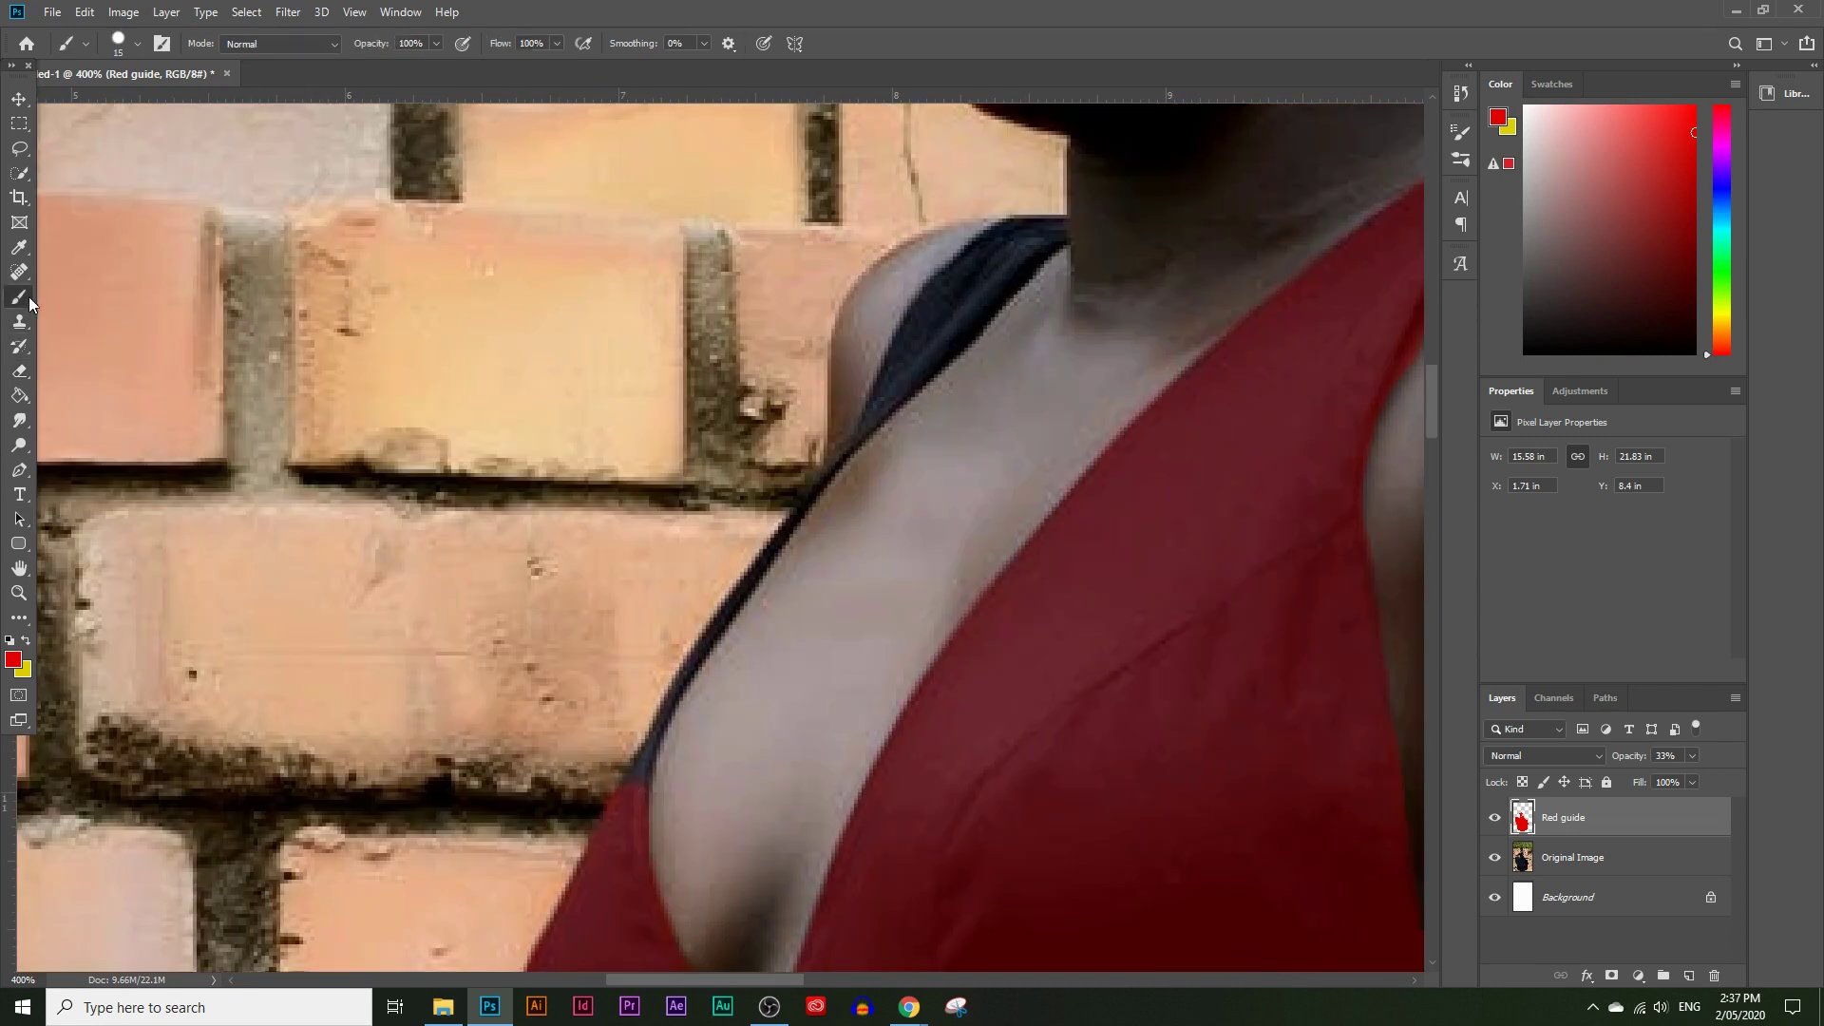
pyautogui.click(136, 44)
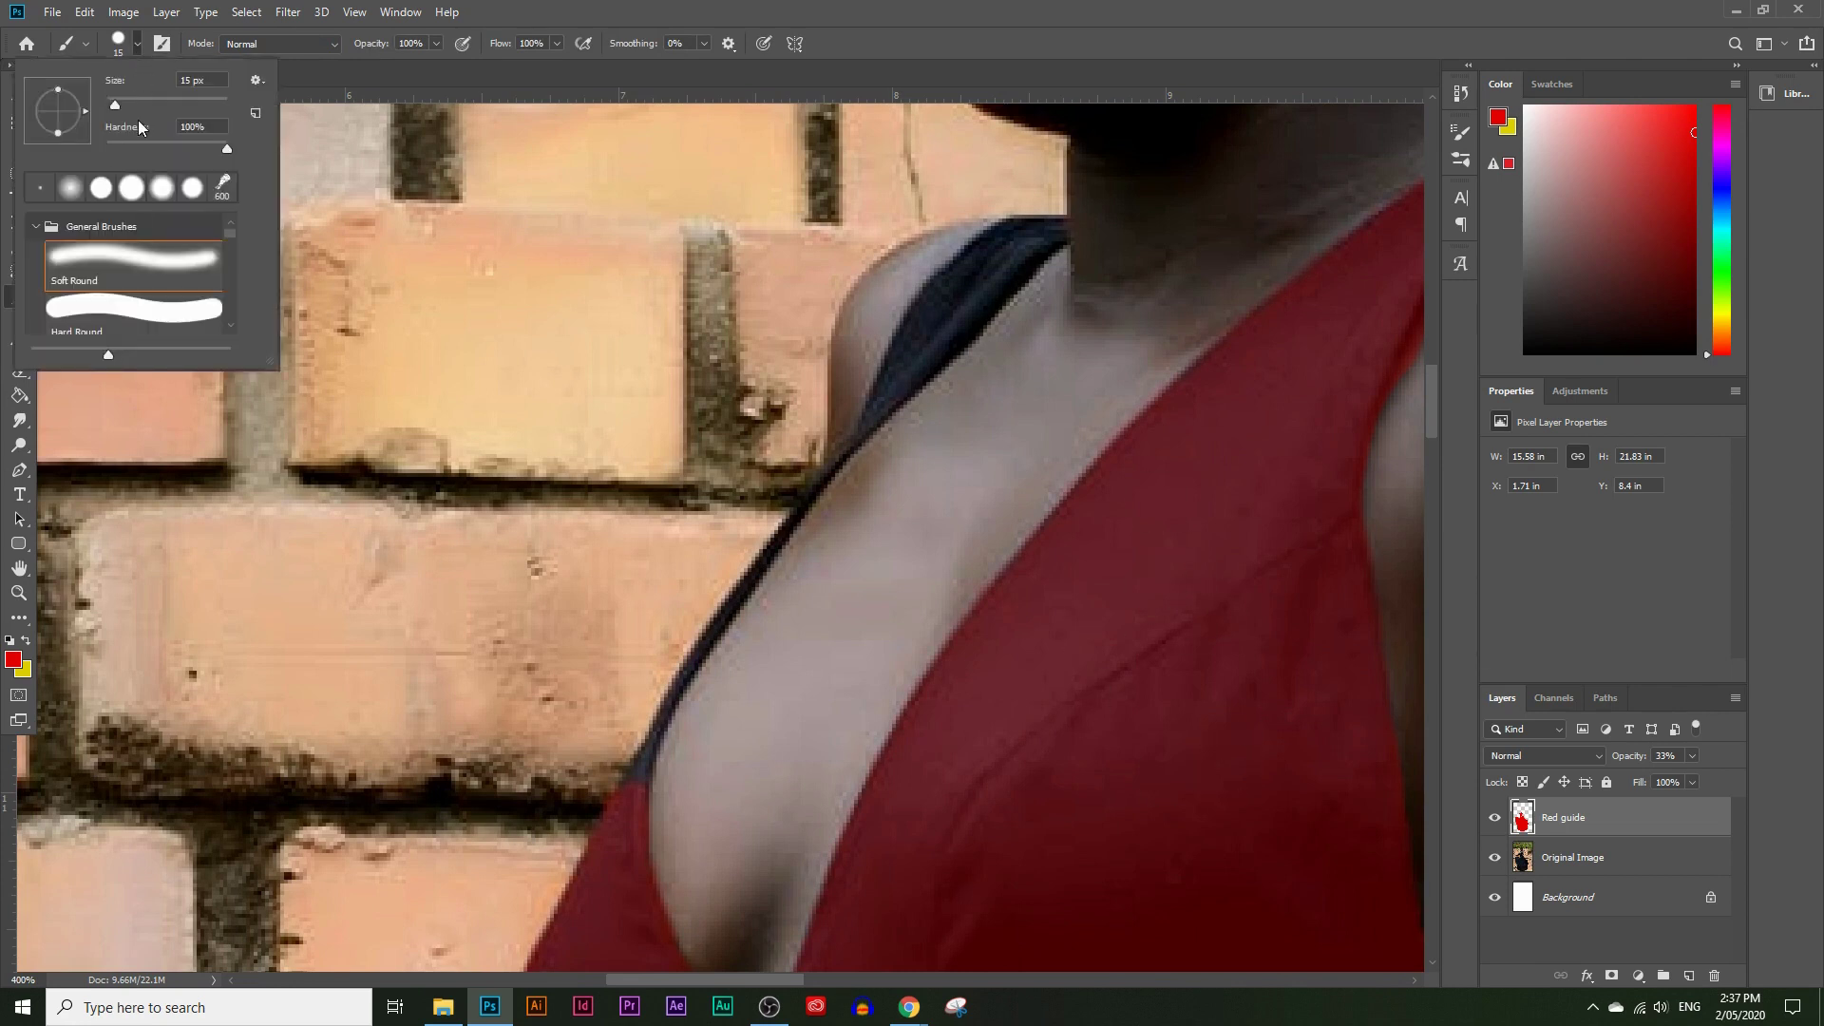
pyautogui.moveTo(119, 103); pyautogui.dragTo(114, 103)
pyautogui.write('5')
pyautogui.press('Return')
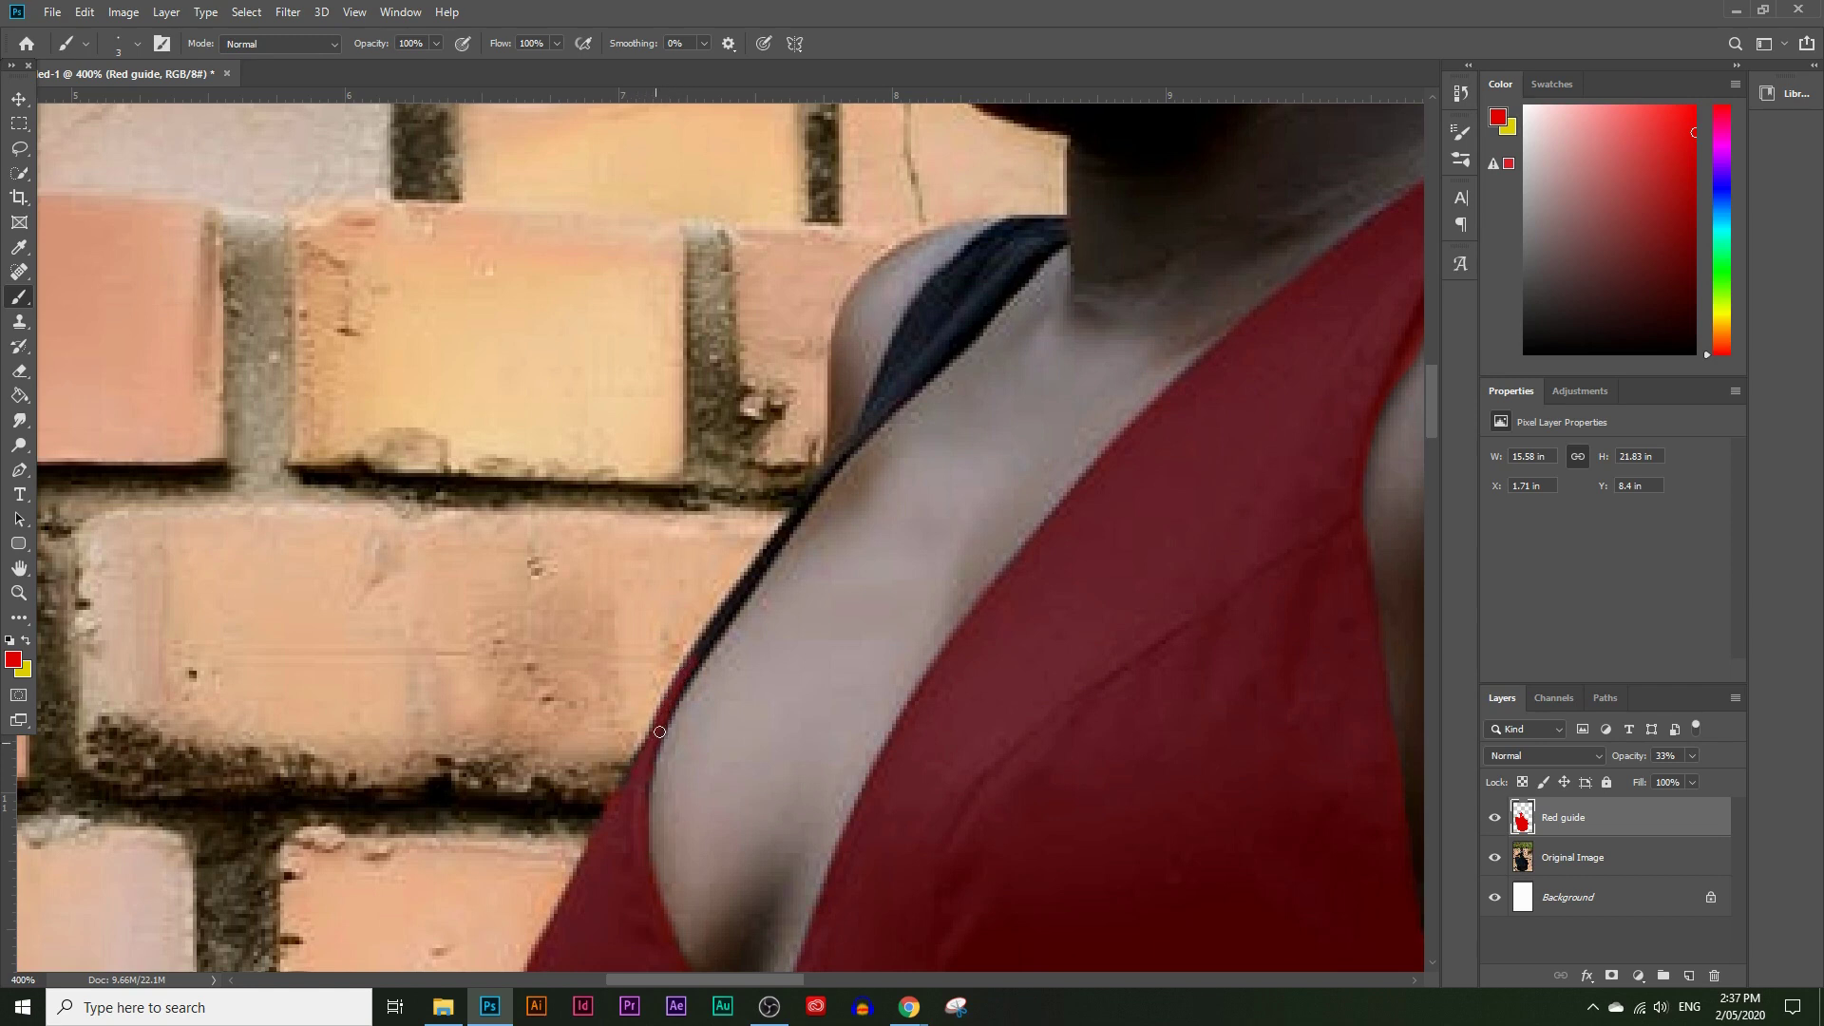
# Step: Paint red with the 3 px Brush up the rest of the thin strap and into its wider section at the shoulder
pyautogui.click(19, 593)
pyautogui.click(815, 457)
pyautogui.click(849, 558)
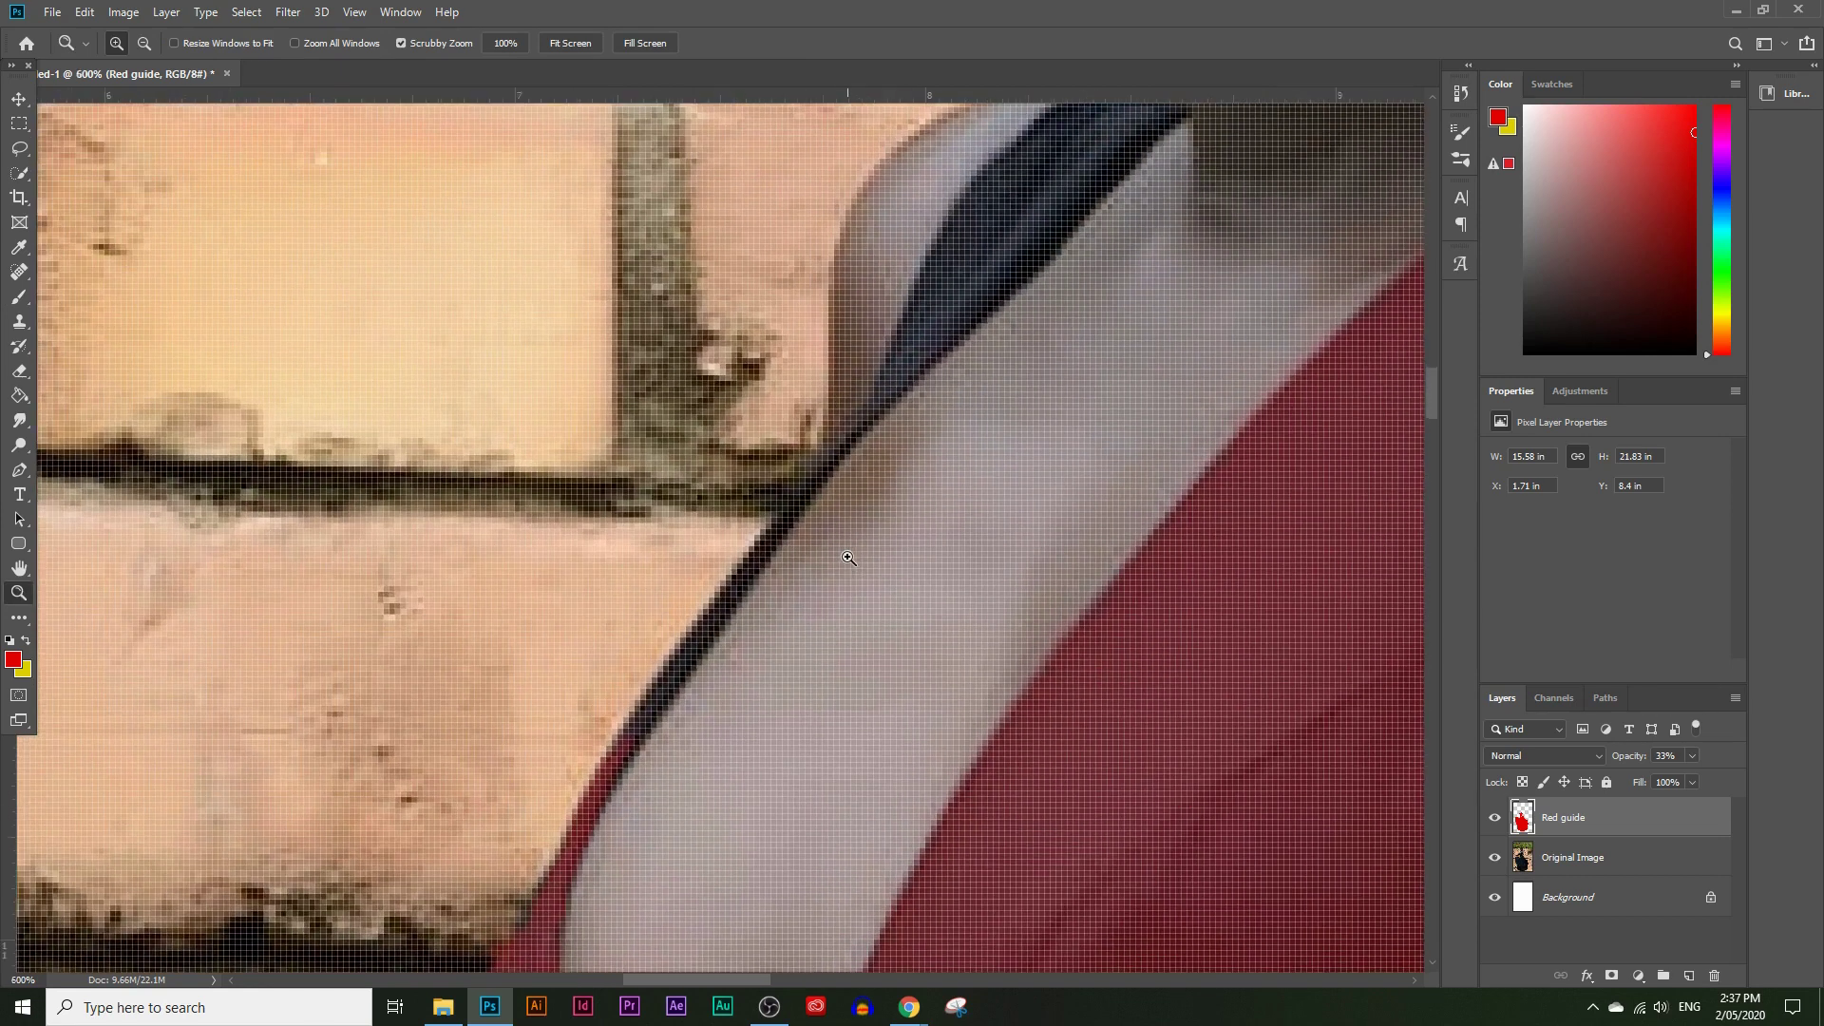
pyautogui.keyDown('alt'); pyautogui.click(845, 561); pyautogui.keyUp('alt')
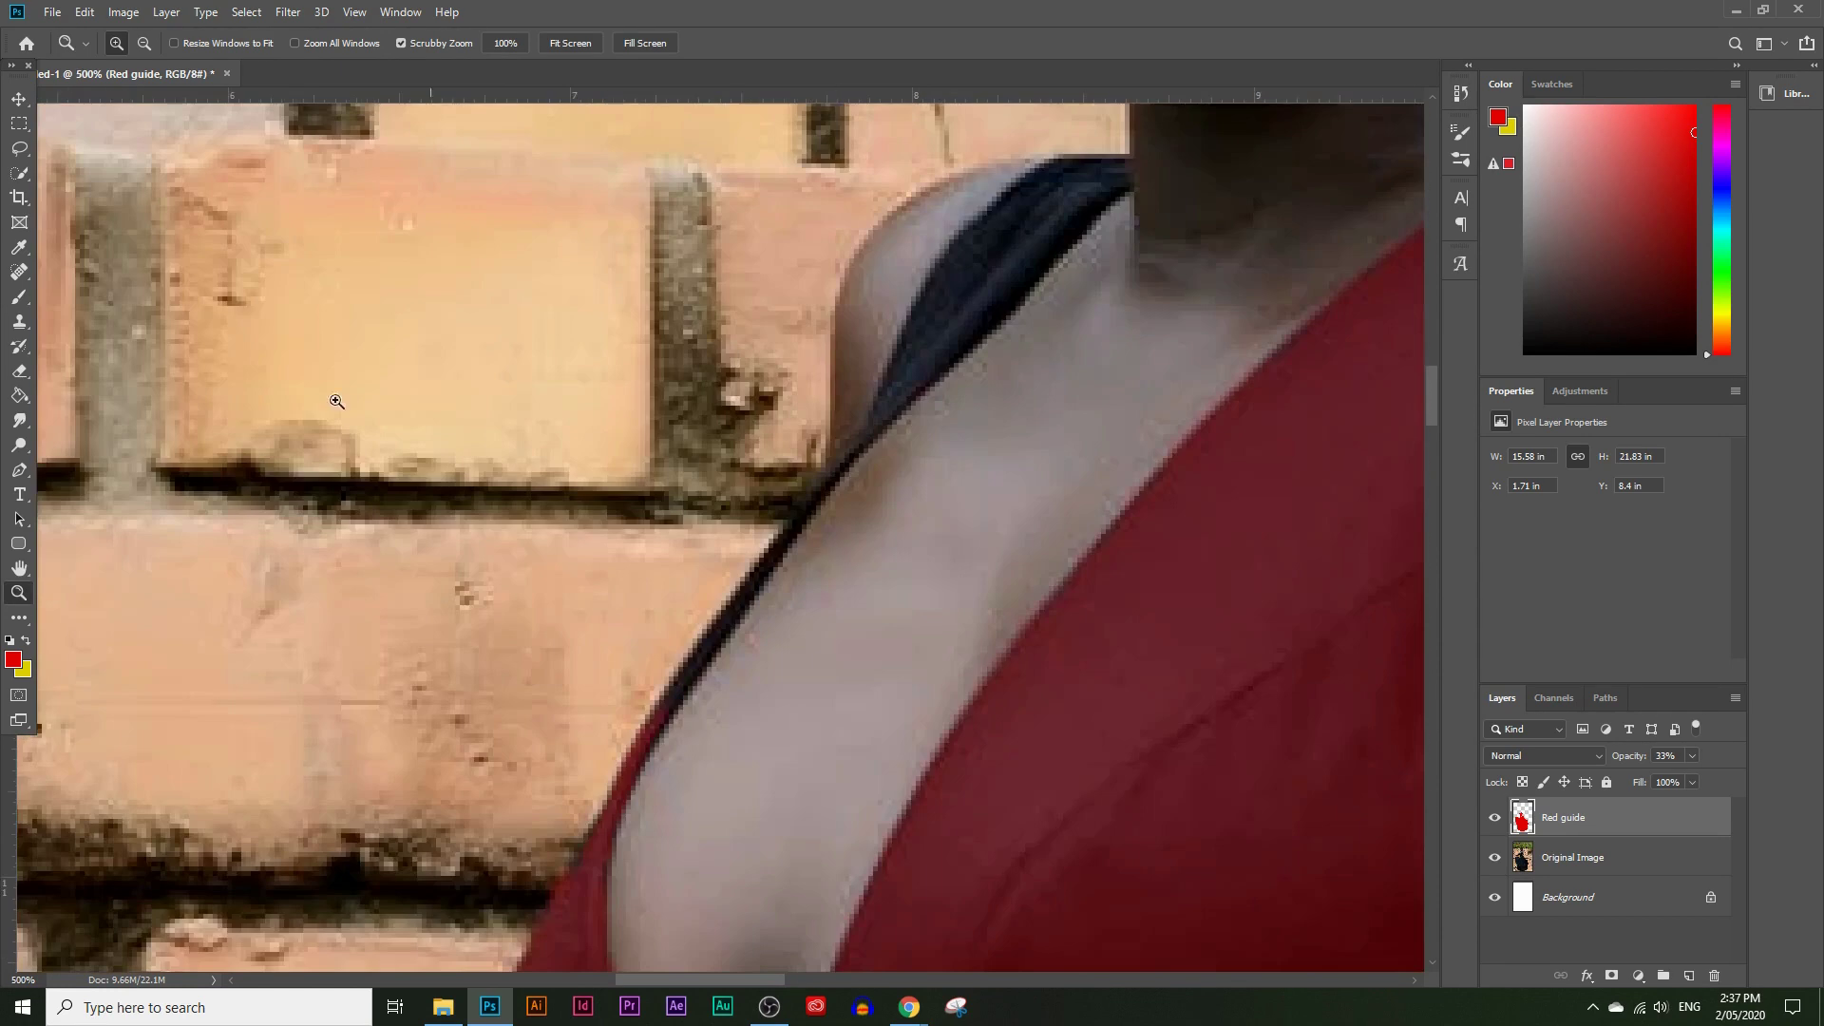
pyautogui.click(20, 296)
pyautogui.moveTo(702, 659); pyautogui.dragTo(763, 573)
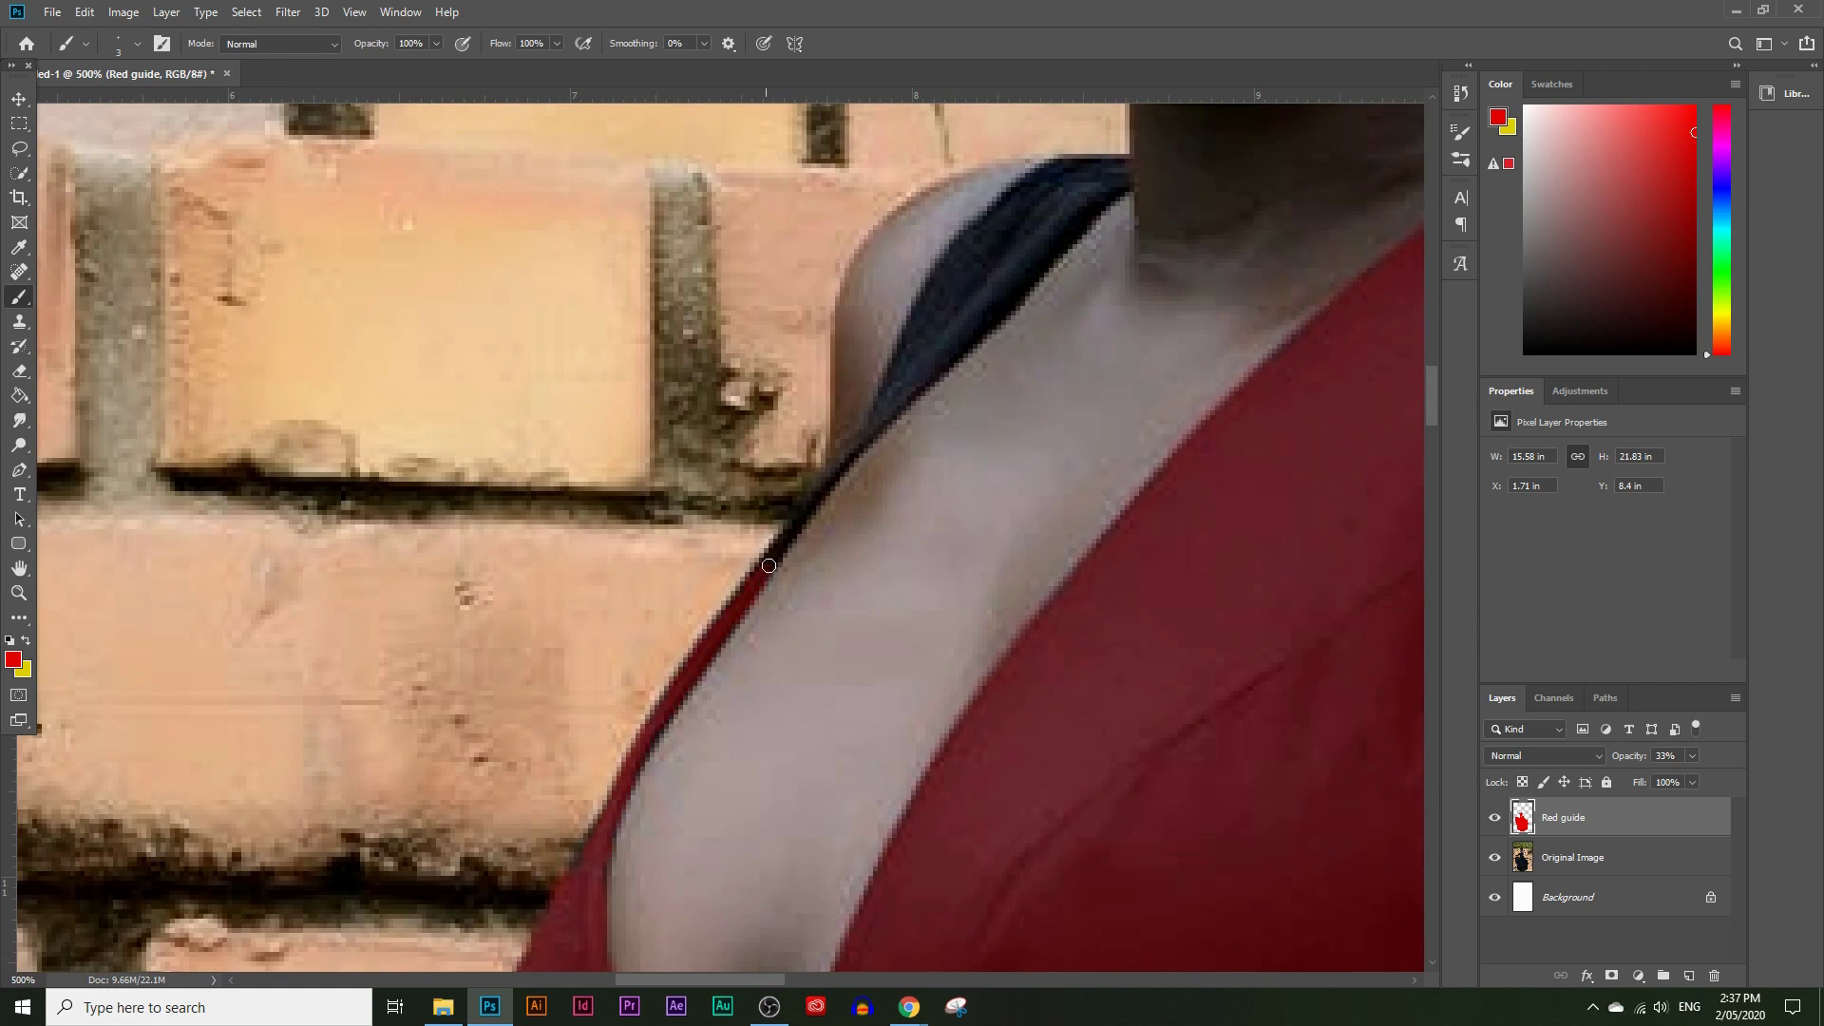
pyautogui.moveTo(789, 537); pyautogui.dragTo(815, 501)
pyautogui.moveTo(922, 385)
pyautogui.mouseDown()
pyautogui.moveTo(950, 358)
pyautogui.moveTo(878, 412)
pyautogui.moveTo(988, 243)
pyautogui.mouseUp()
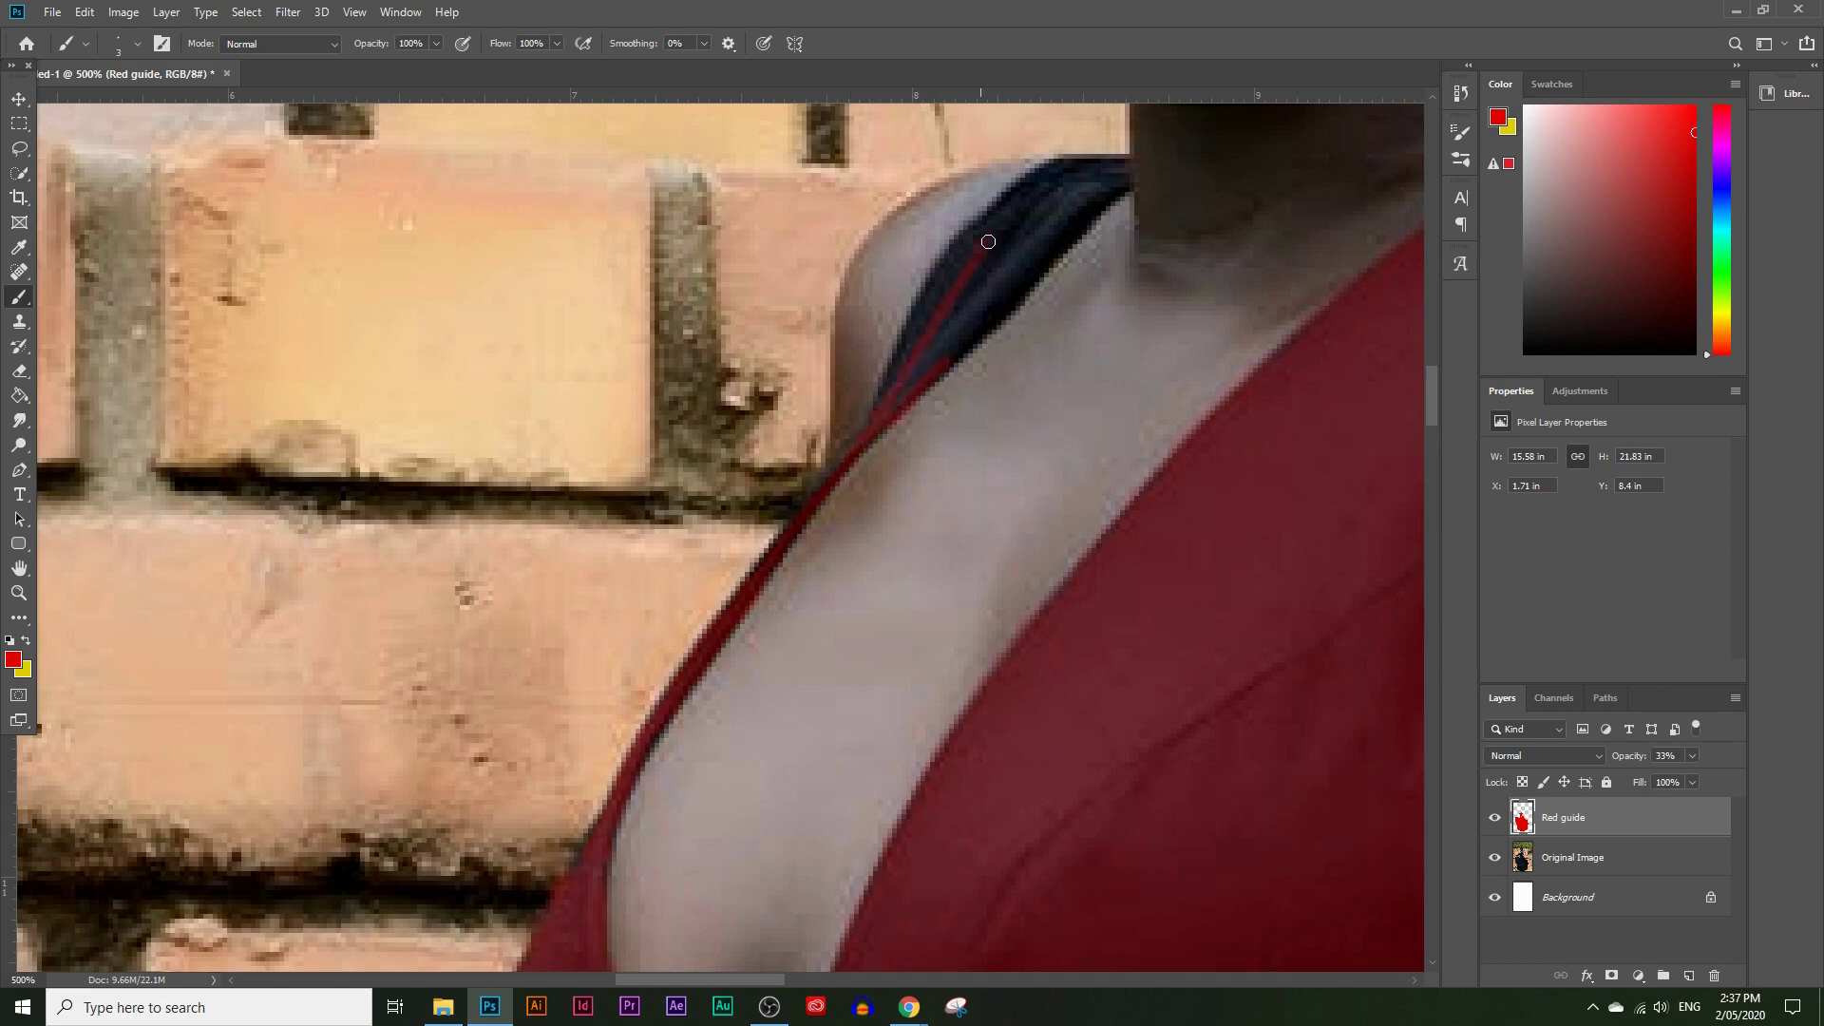
# Step: Enlarge the Brush and fill the wide part of the strap over the shoulder with red
pyautogui.press(']')
pyautogui.press(']')
pyautogui.press(']')
pyautogui.moveTo(1072, 198)
pyautogui.mouseDown()
pyautogui.moveTo(1120, 169)
pyautogui.moveTo(886, 404)
pyautogui.moveTo(978, 251)
pyautogui.moveTo(1013, 226)
pyautogui.moveTo(959, 319)
pyautogui.moveTo(997, 306)
pyautogui.moveTo(1088, 202)
pyautogui.moveTo(934, 309)
pyautogui.moveTo(1033, 188)
pyautogui.mouseUp()
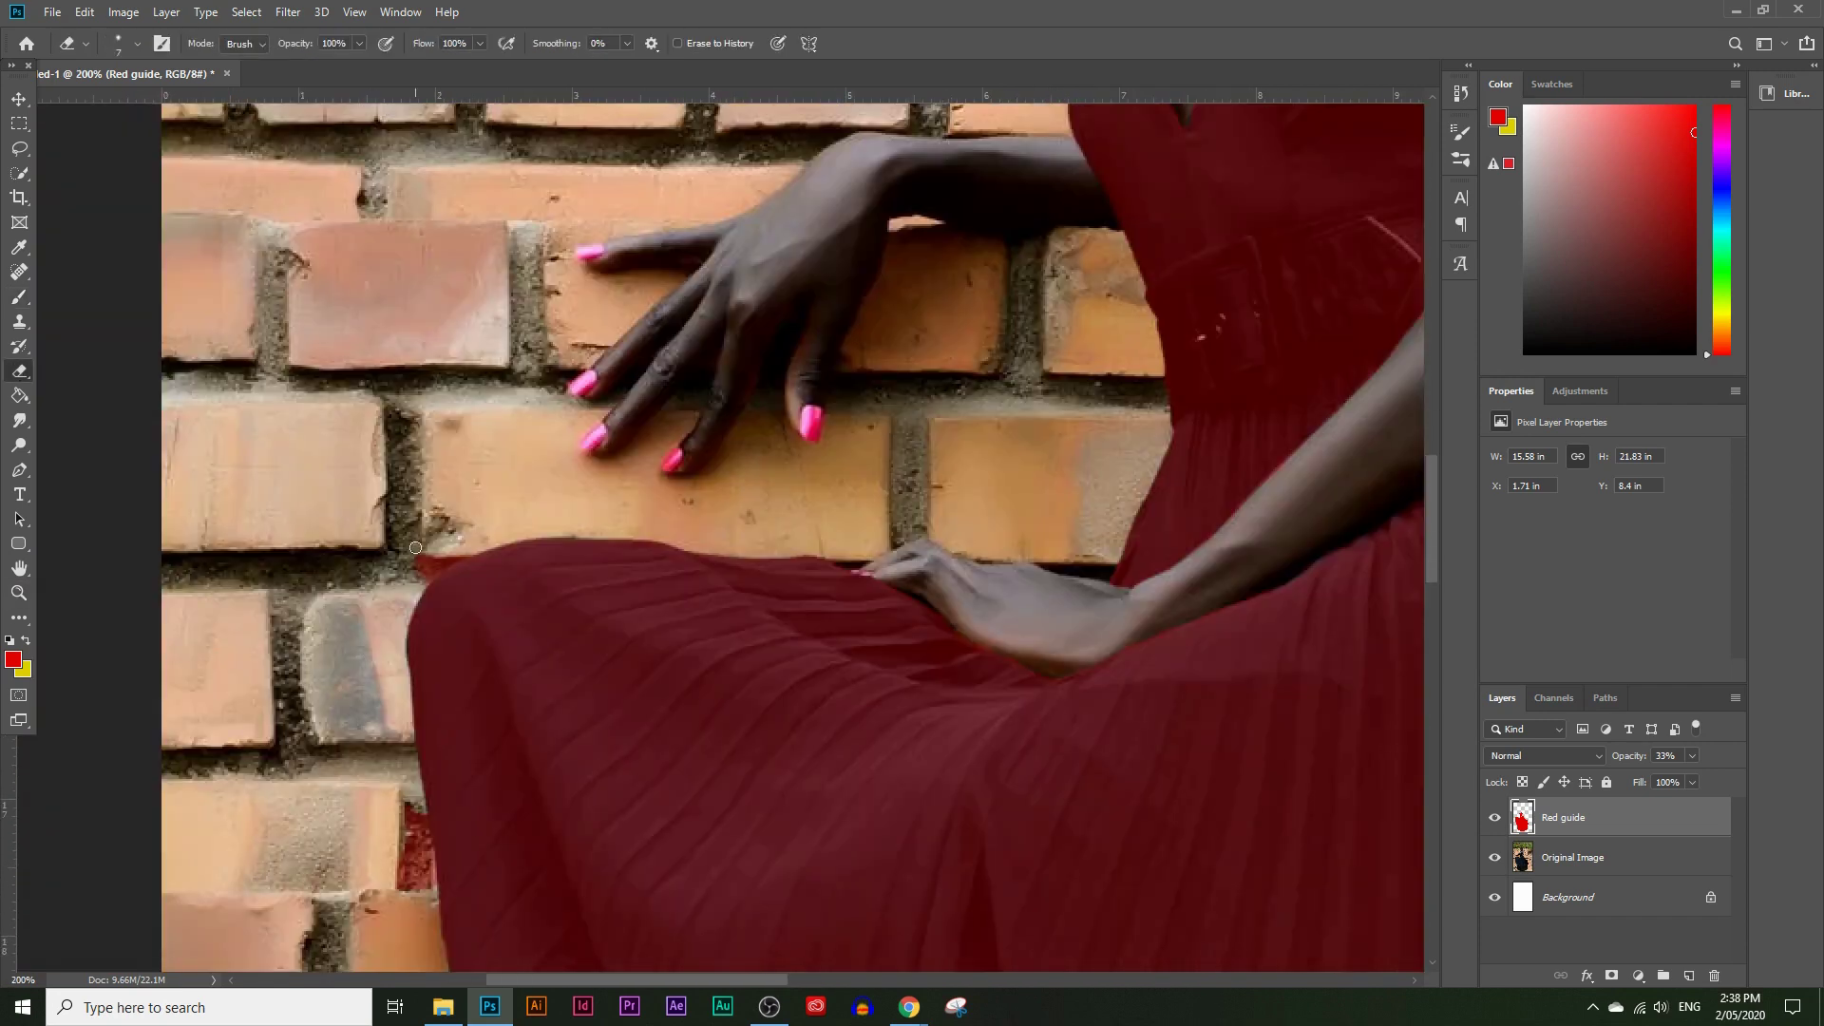
# Step: Erase the red overlapping the bricks along the left edge of the skirt with the 30 px Eraser
pyautogui.scroll(-10, 461, 531)
pyautogui.moveTo(612, 739)
pyautogui.mouseDown()
pyautogui.moveTo(652, 772)
pyautogui.moveTo(640, 731)
pyautogui.mouseUp()
pyautogui.scroll(-5, 675, 815)
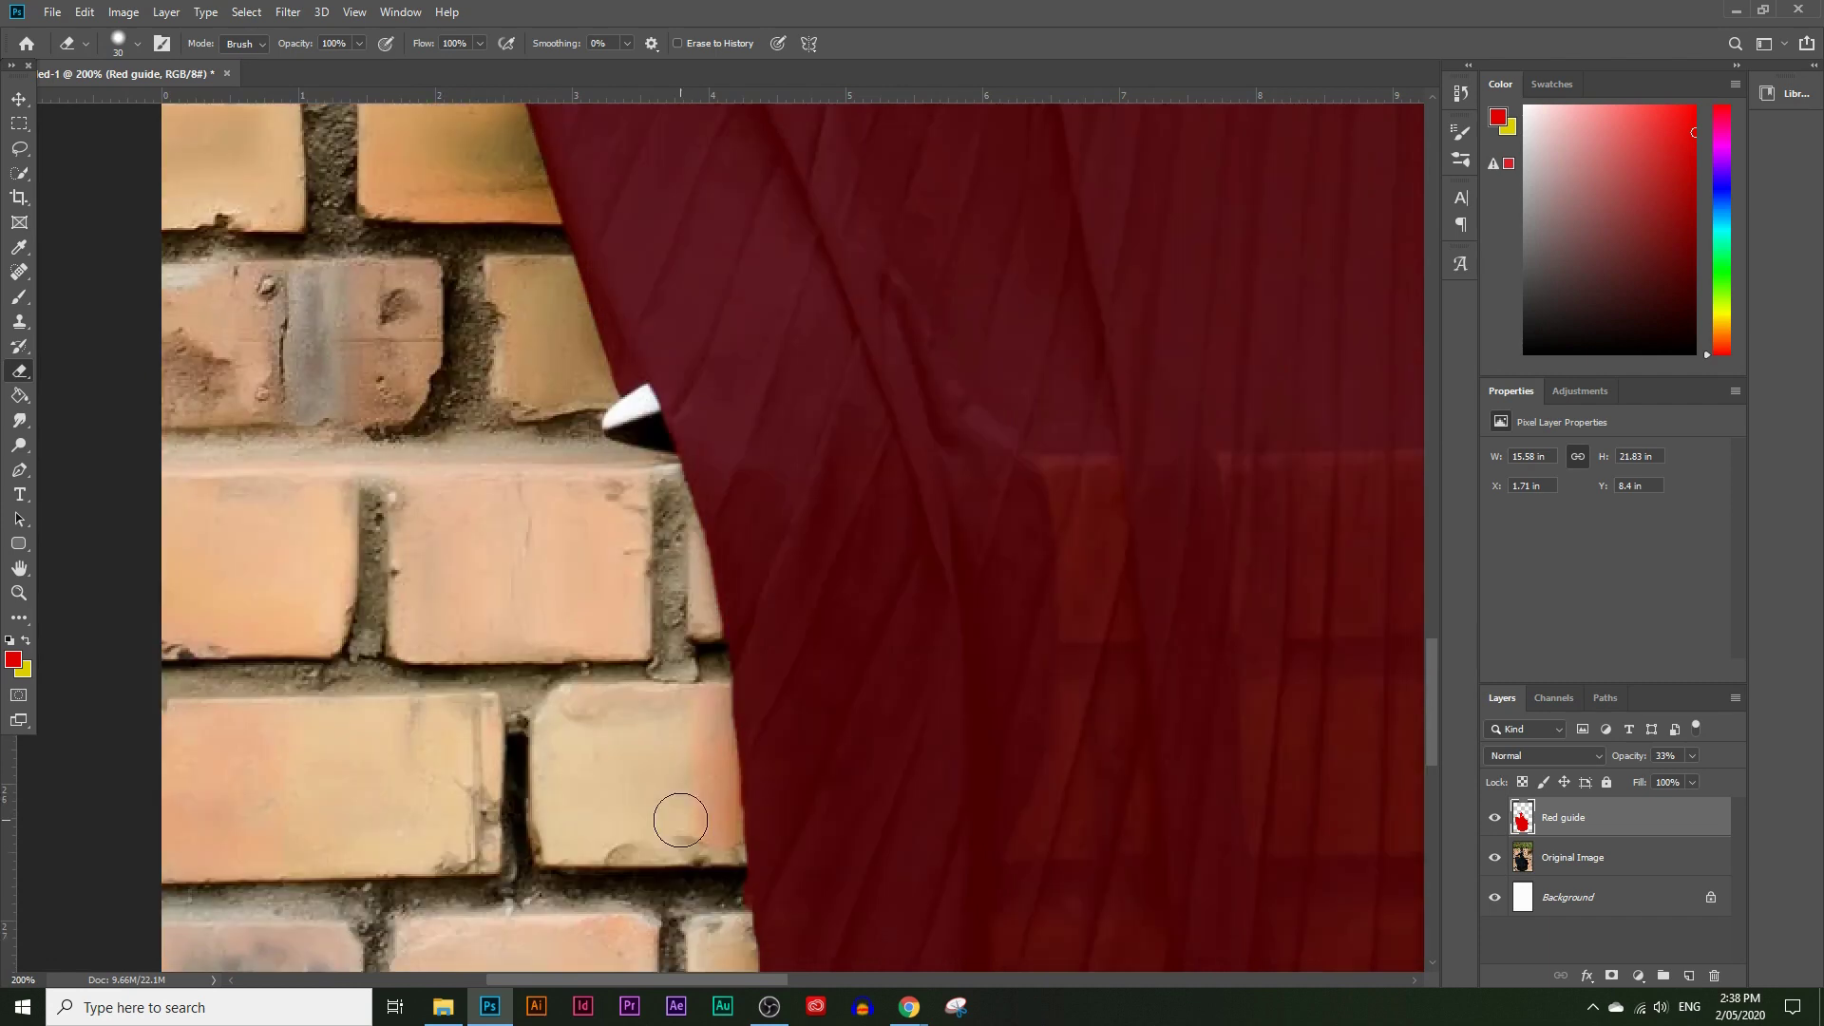
# Step: Erase the red spilling past the skirt's bottom hem onto the bricks and ground
pyautogui.press('z')
pyautogui.keyDown('alt'); pyautogui.click(713, 656); pyautogui.keyUp('alt')
pyautogui.click(1093, 815)
pyautogui.click(19, 371)
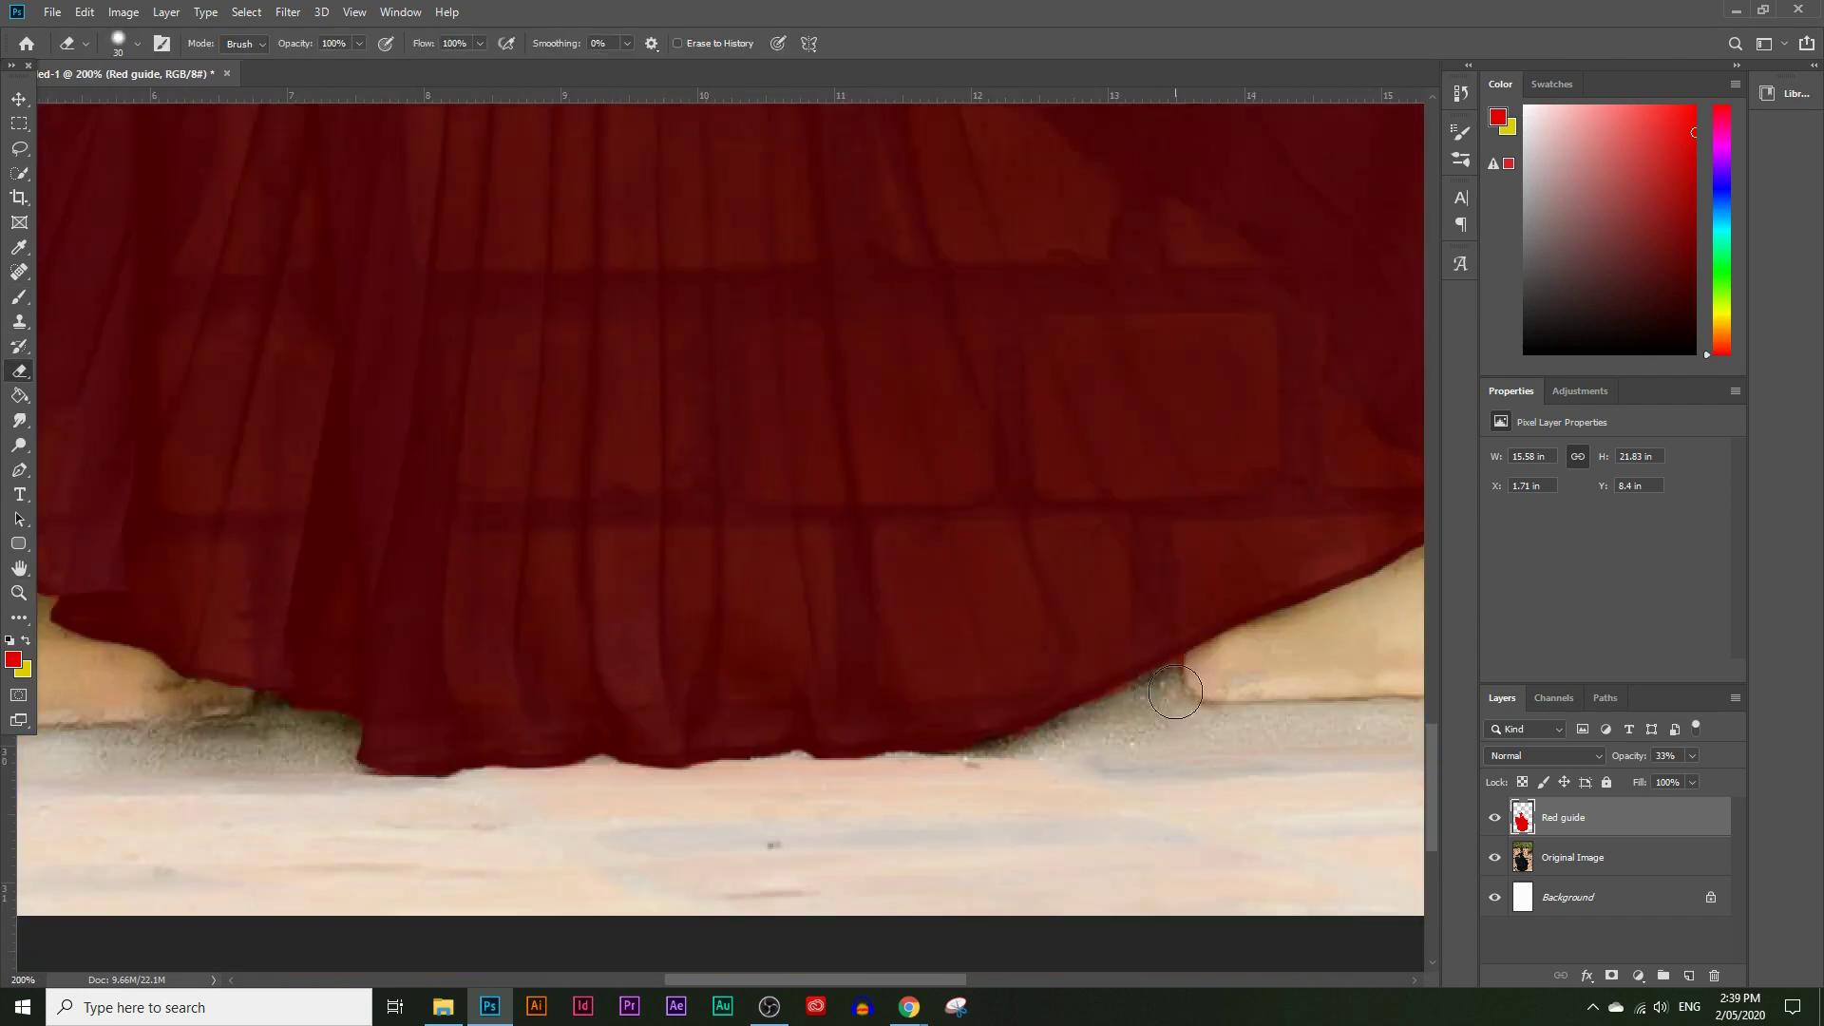
# Step: Erase the red spilling onto the bricks along the right side of the skirt and its train
pyautogui.click(19, 593)
pyautogui.keyDown('alt'); pyautogui.click(608, 551); pyautogui.keyUp('alt')
pyautogui.click(955, 382)
pyautogui.click(19, 372)
pyautogui.scroll(1, 931, 446)
pyautogui.moveTo(969, 447); pyautogui.dragTo(1078, 818)
# Step: Check the red guide's coverage over the whole dress, from the straps to the skirt
pyautogui.scroll(2, 950, 589)
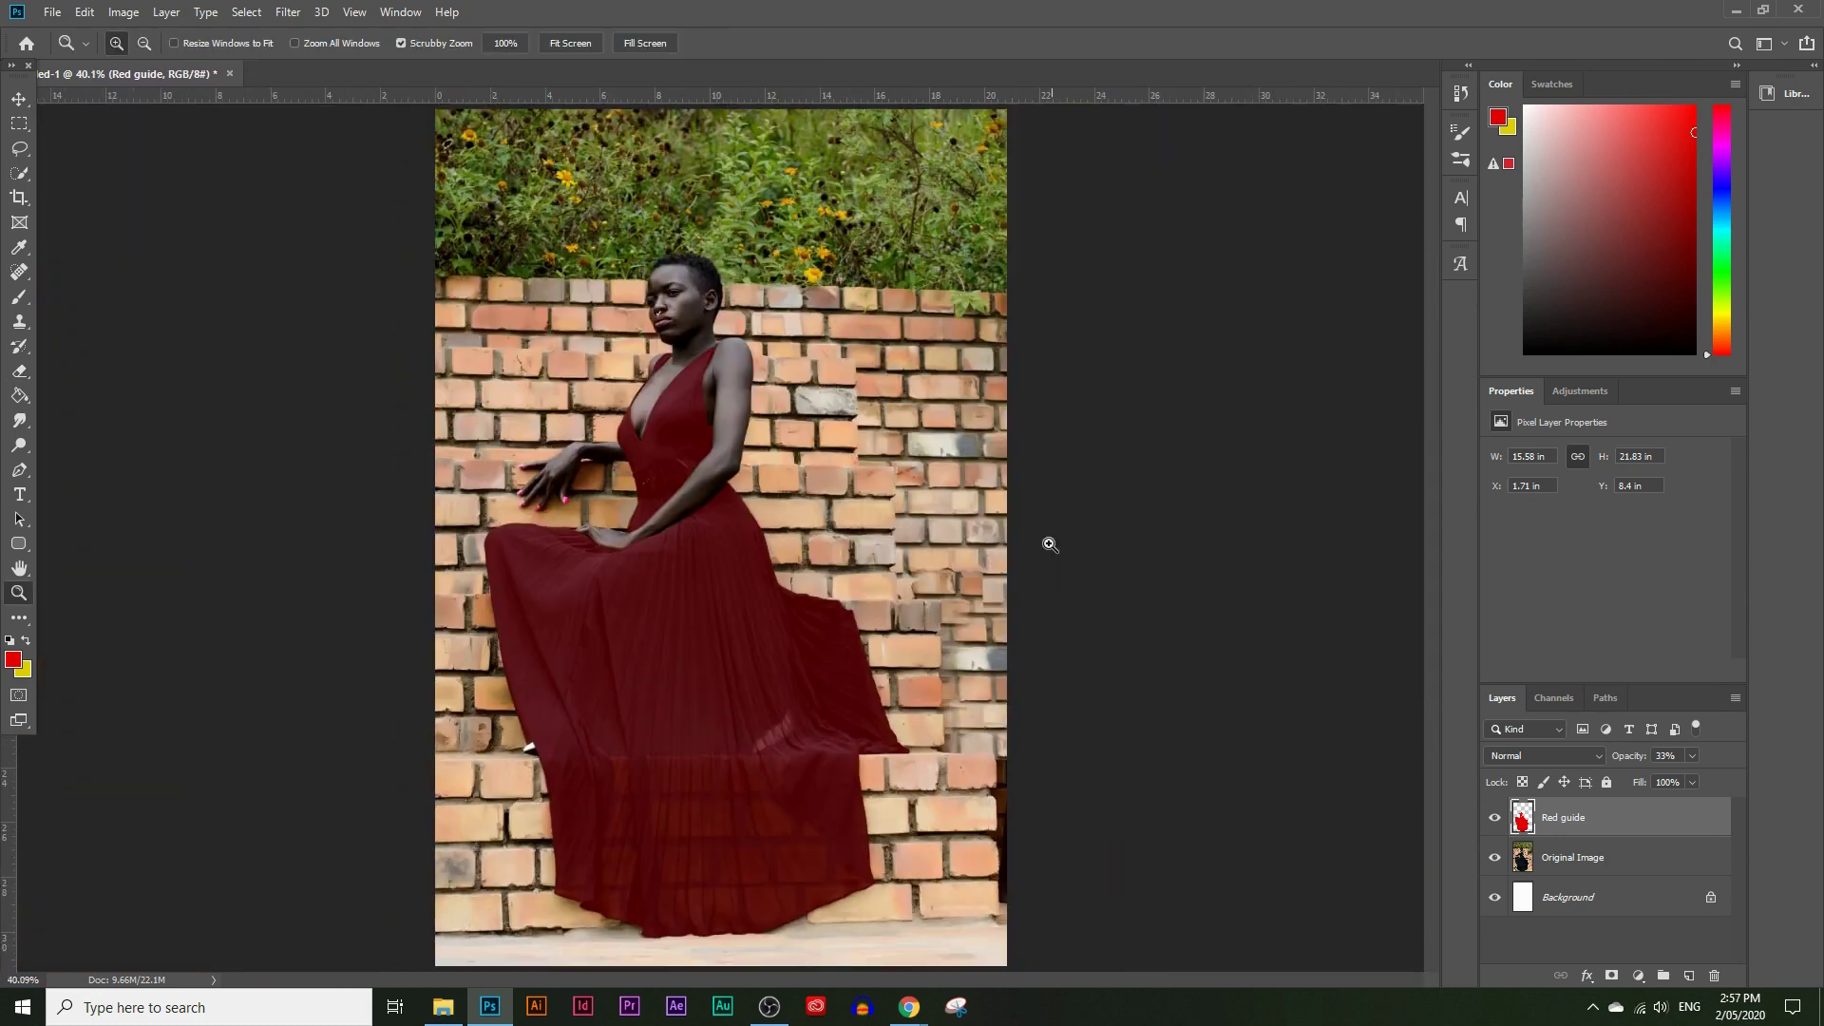
pyautogui.click(573, 395)
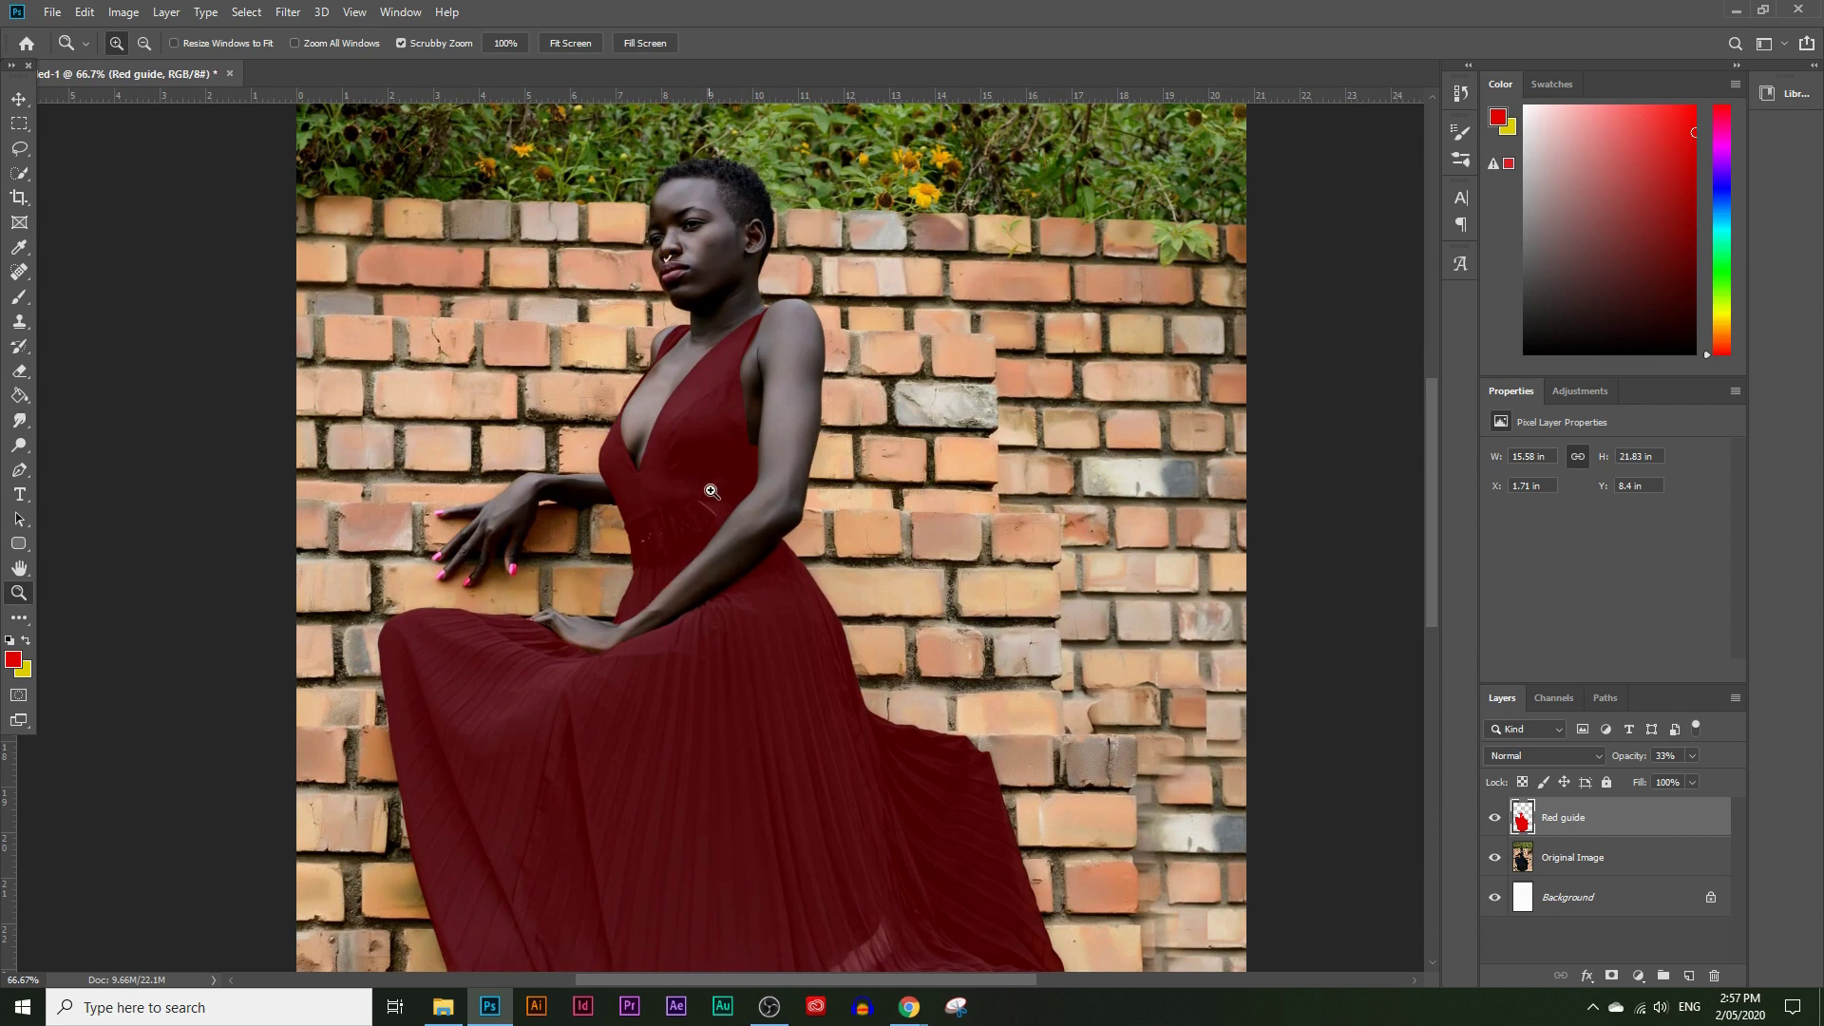
pyautogui.scroll(-2, 832, 818)
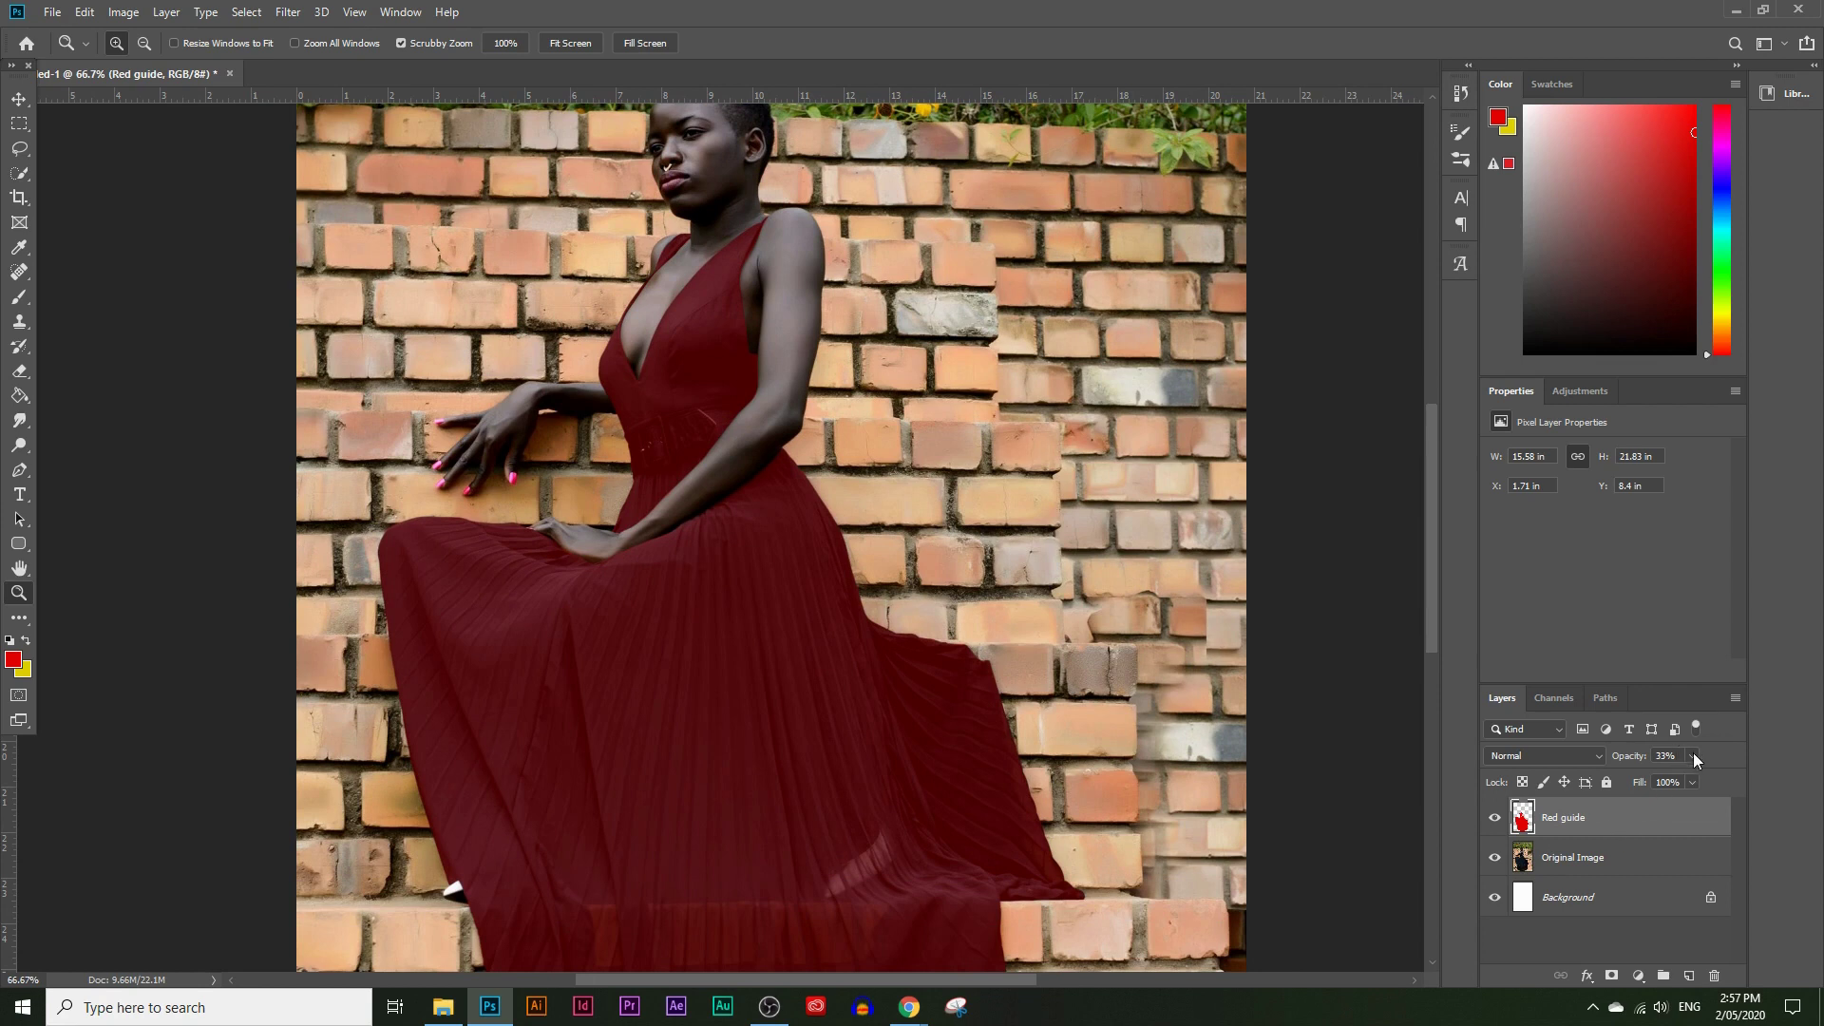
# Step: Load the Red guide layer's shape as a selection around the dress and make Red guide the active layer
pyautogui.click(1627, 860)
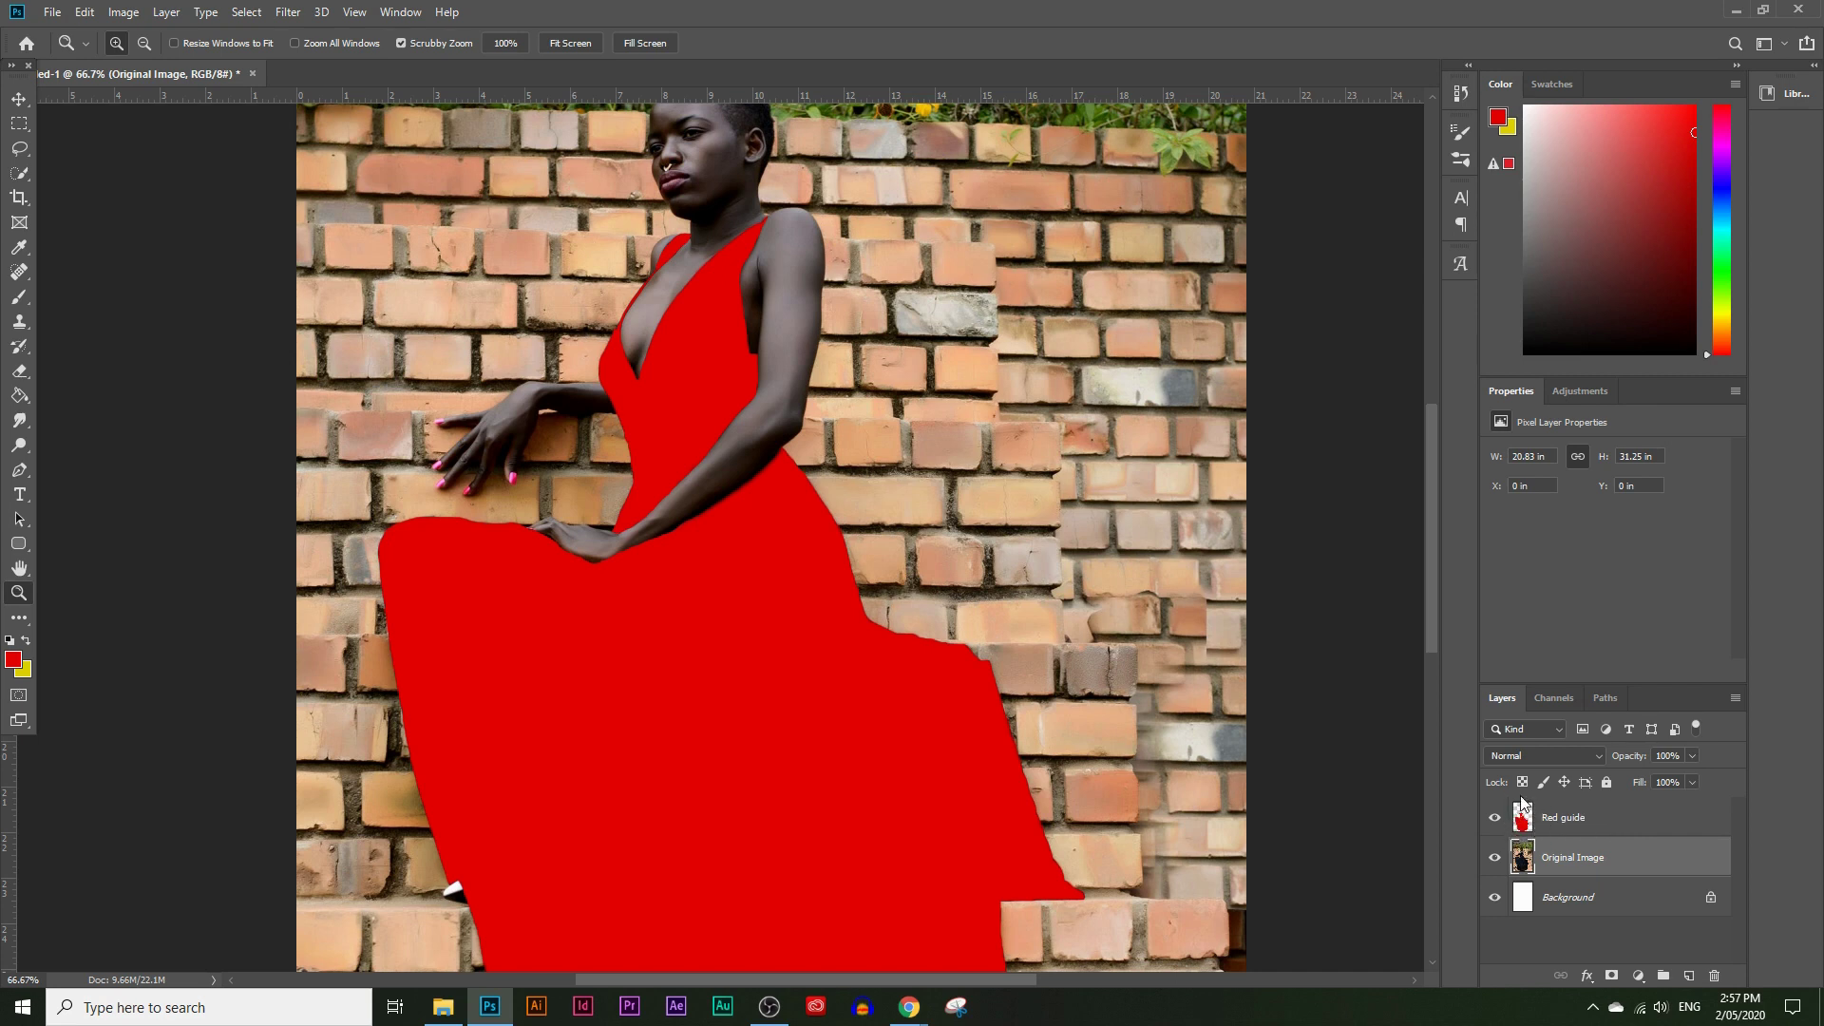
pyautogui.keyDown('ctrl'); pyautogui.click(1526, 815); pyautogui.keyUp('ctrl')
pyautogui.click(1578, 823)
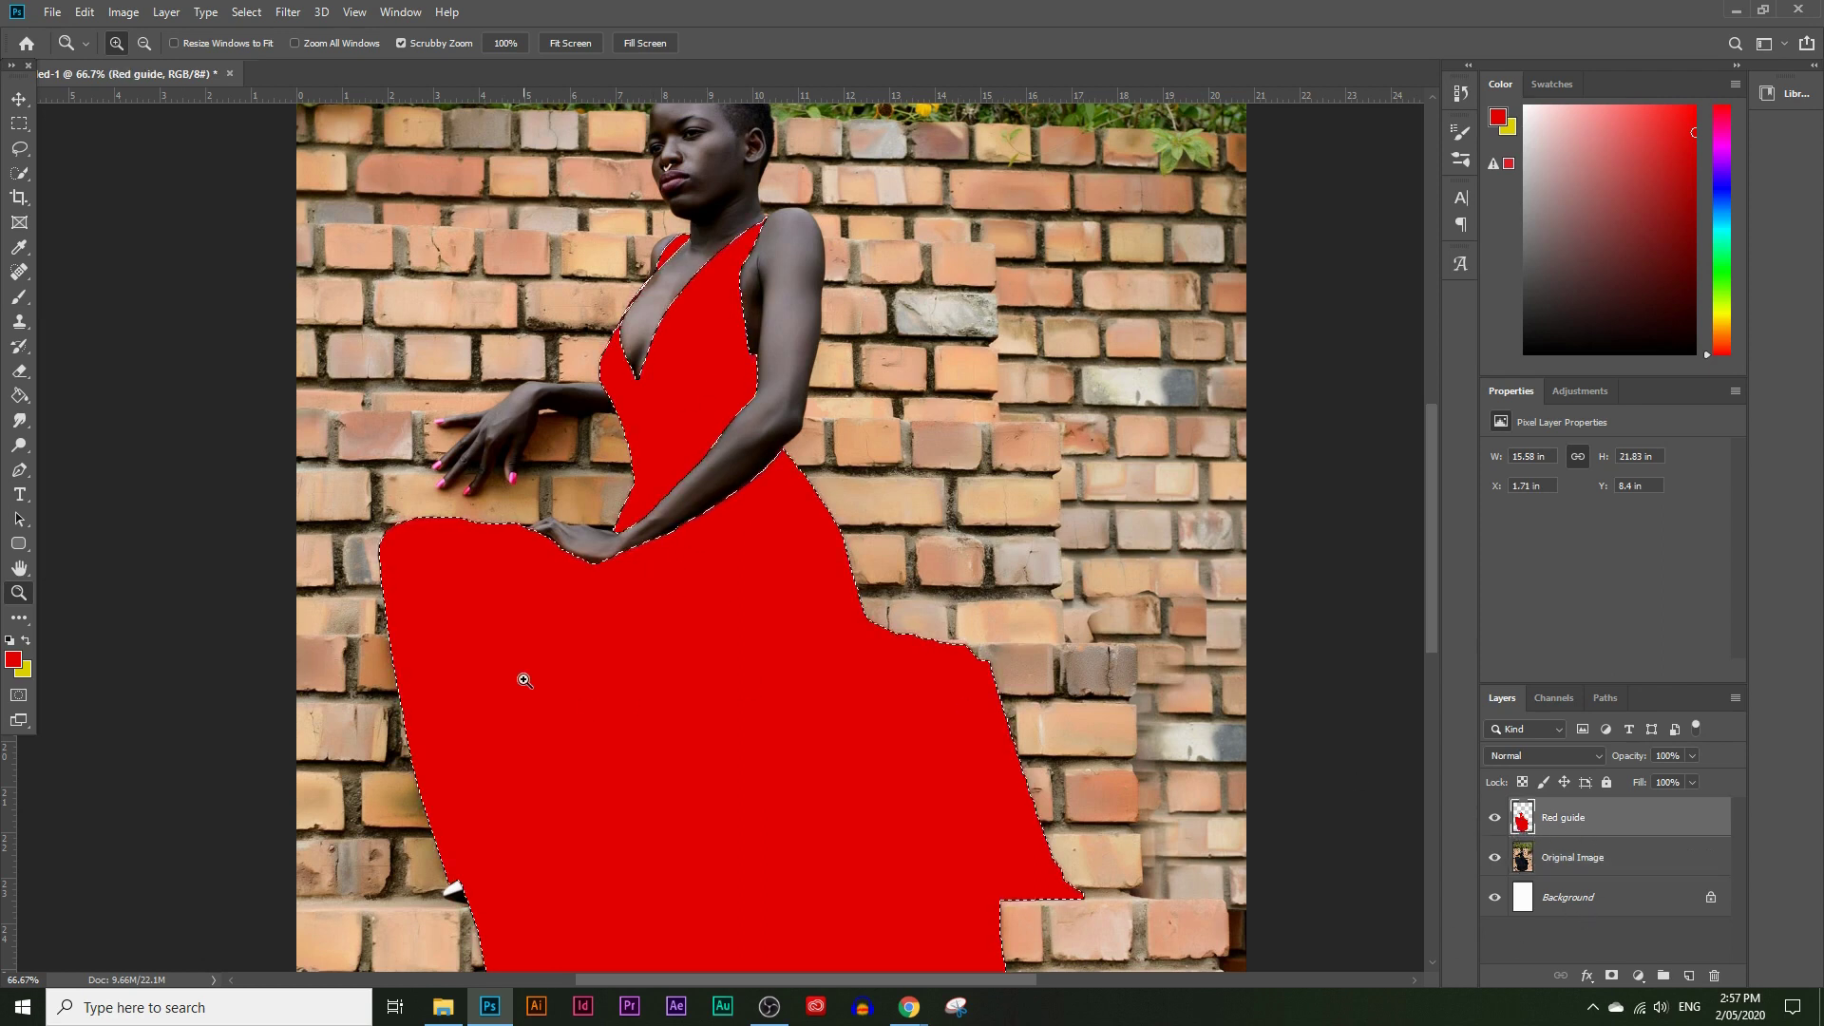
pyautogui.scroll(-2, 485, 721)
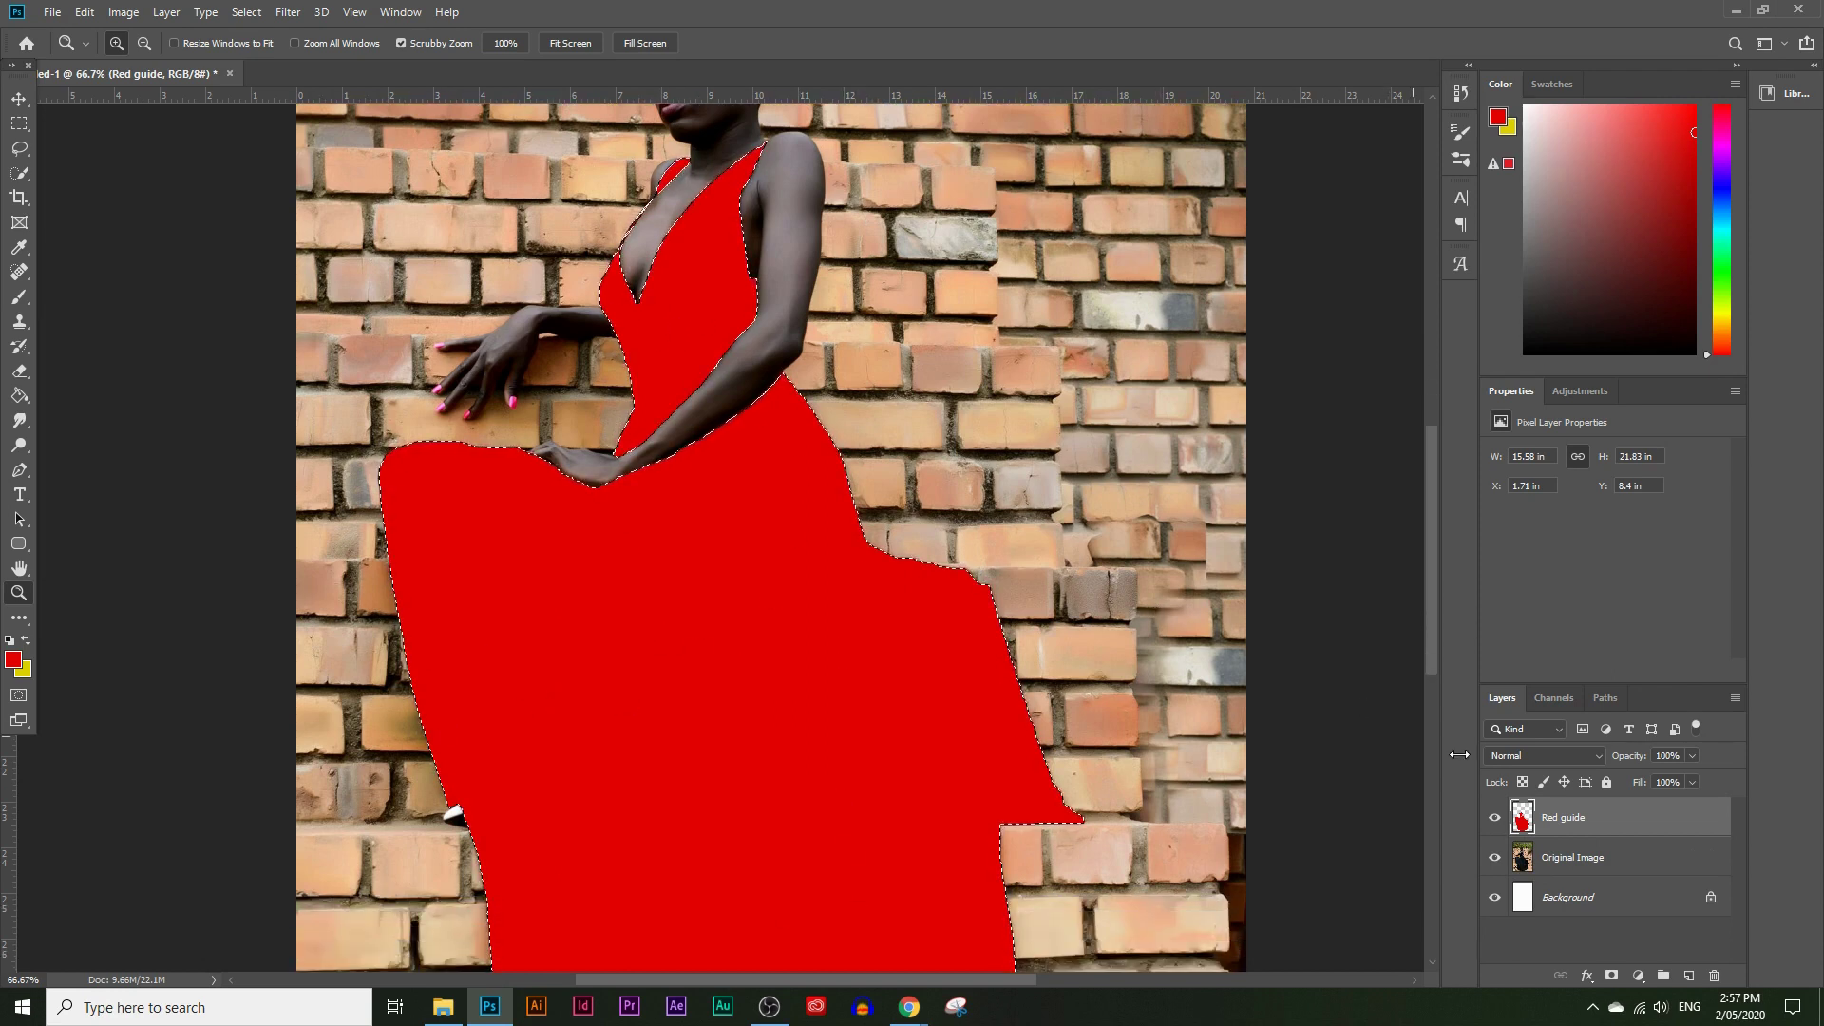
# Step: Compare the selection with the dress by toggling the Original Image and Red guide layers, leaving only Red guide hidden
pyautogui.click(1495, 857)
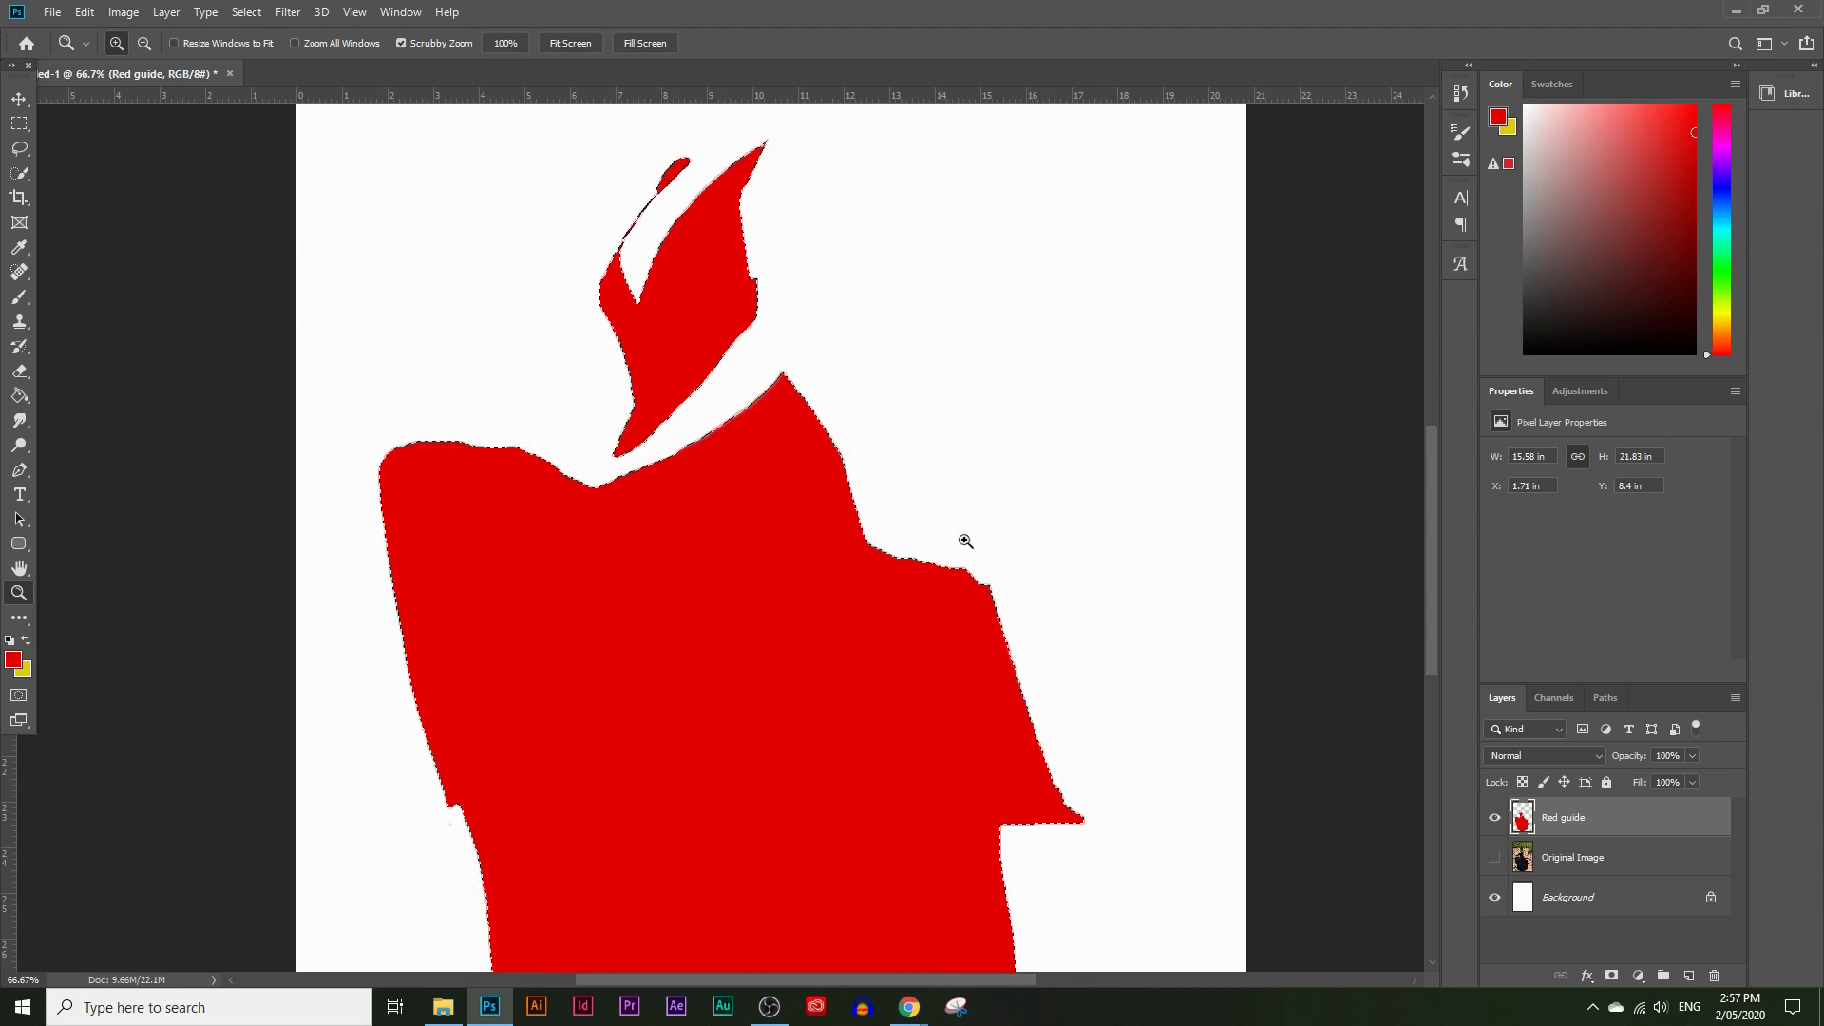
pyautogui.click(1494, 818)
pyautogui.click(1495, 857)
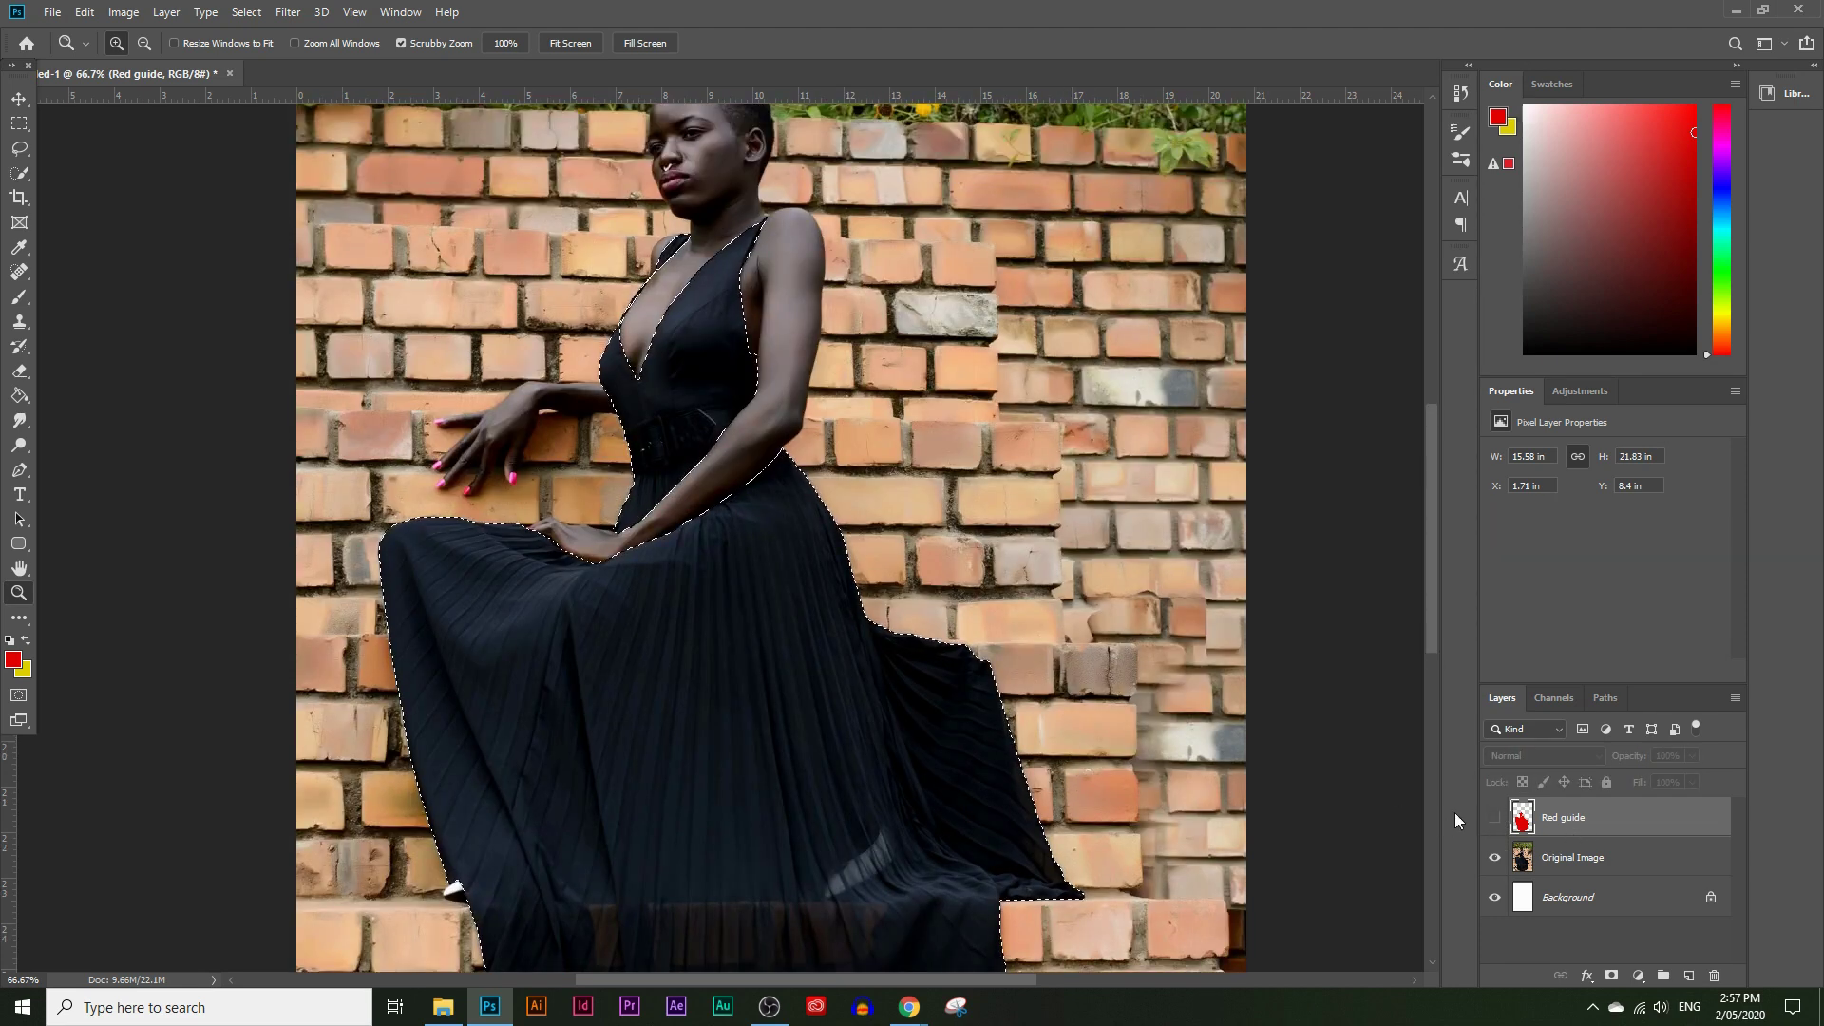
pyautogui.click(1495, 816)
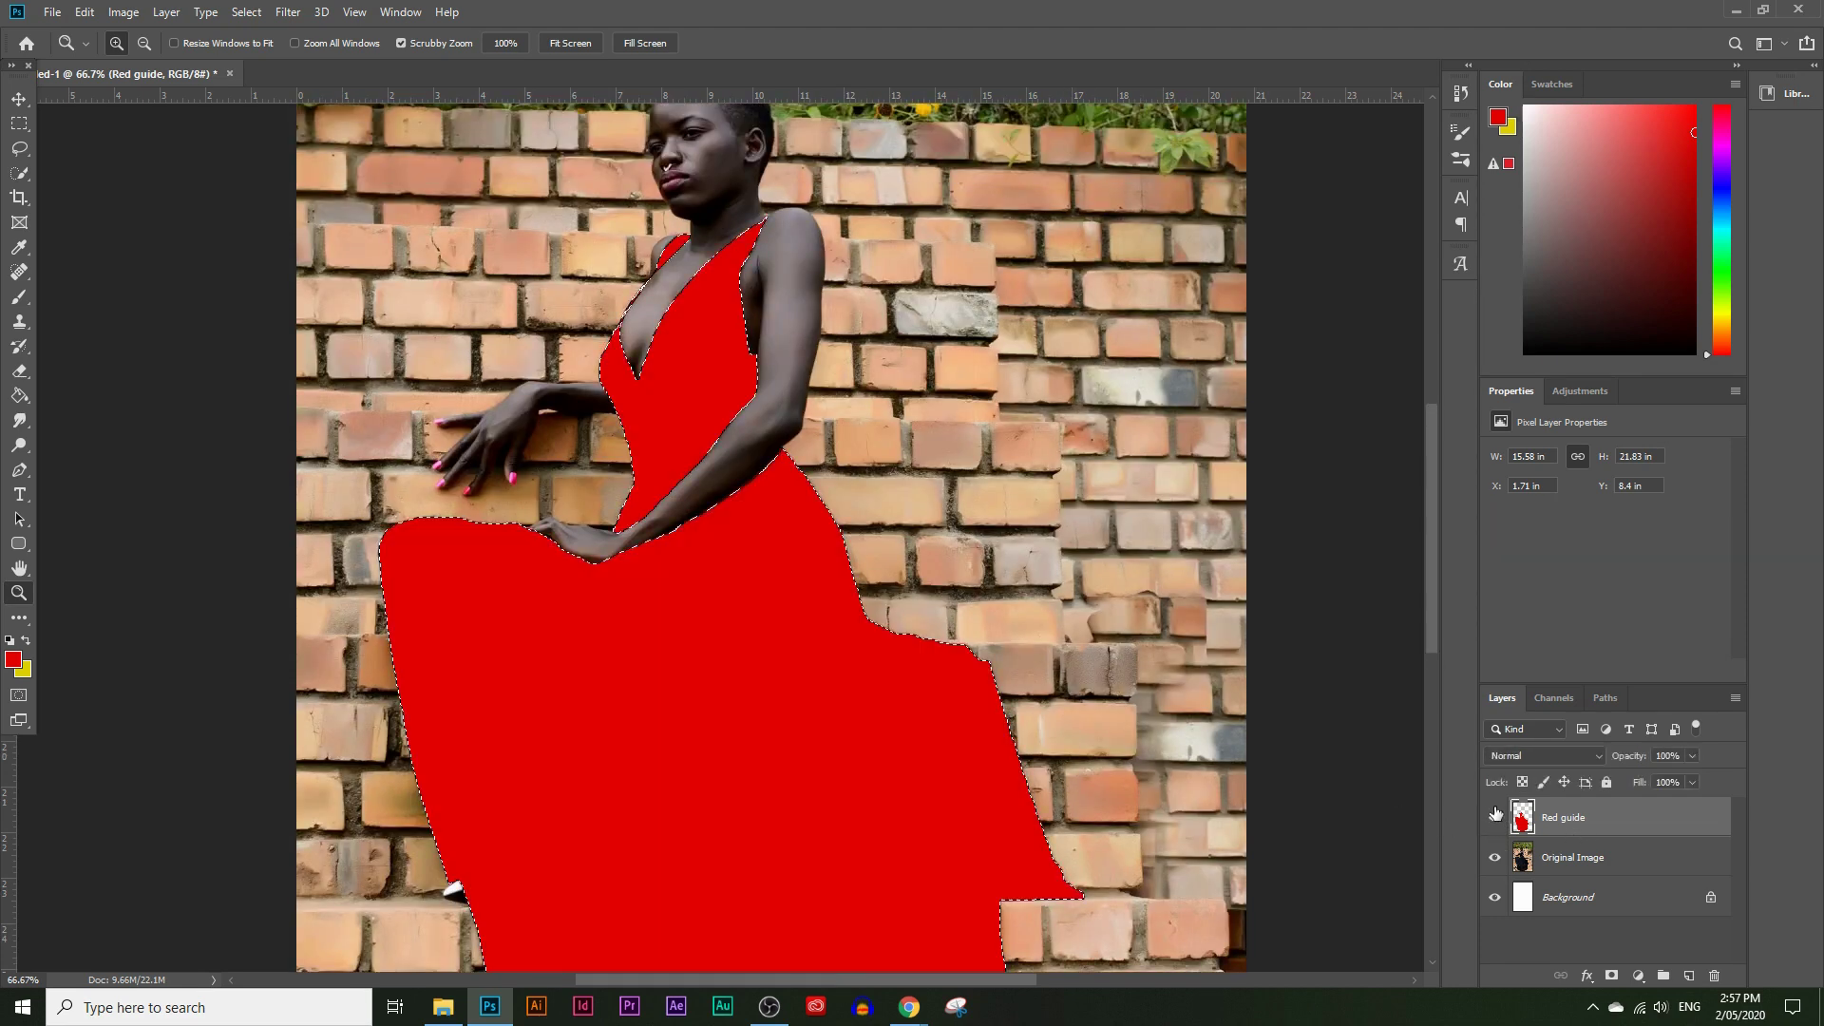
pyautogui.click(1495, 819)
pyautogui.click(1495, 819)
pyautogui.click(1495, 819)
pyautogui.click(1495, 819)
pyautogui.click(1495, 818)
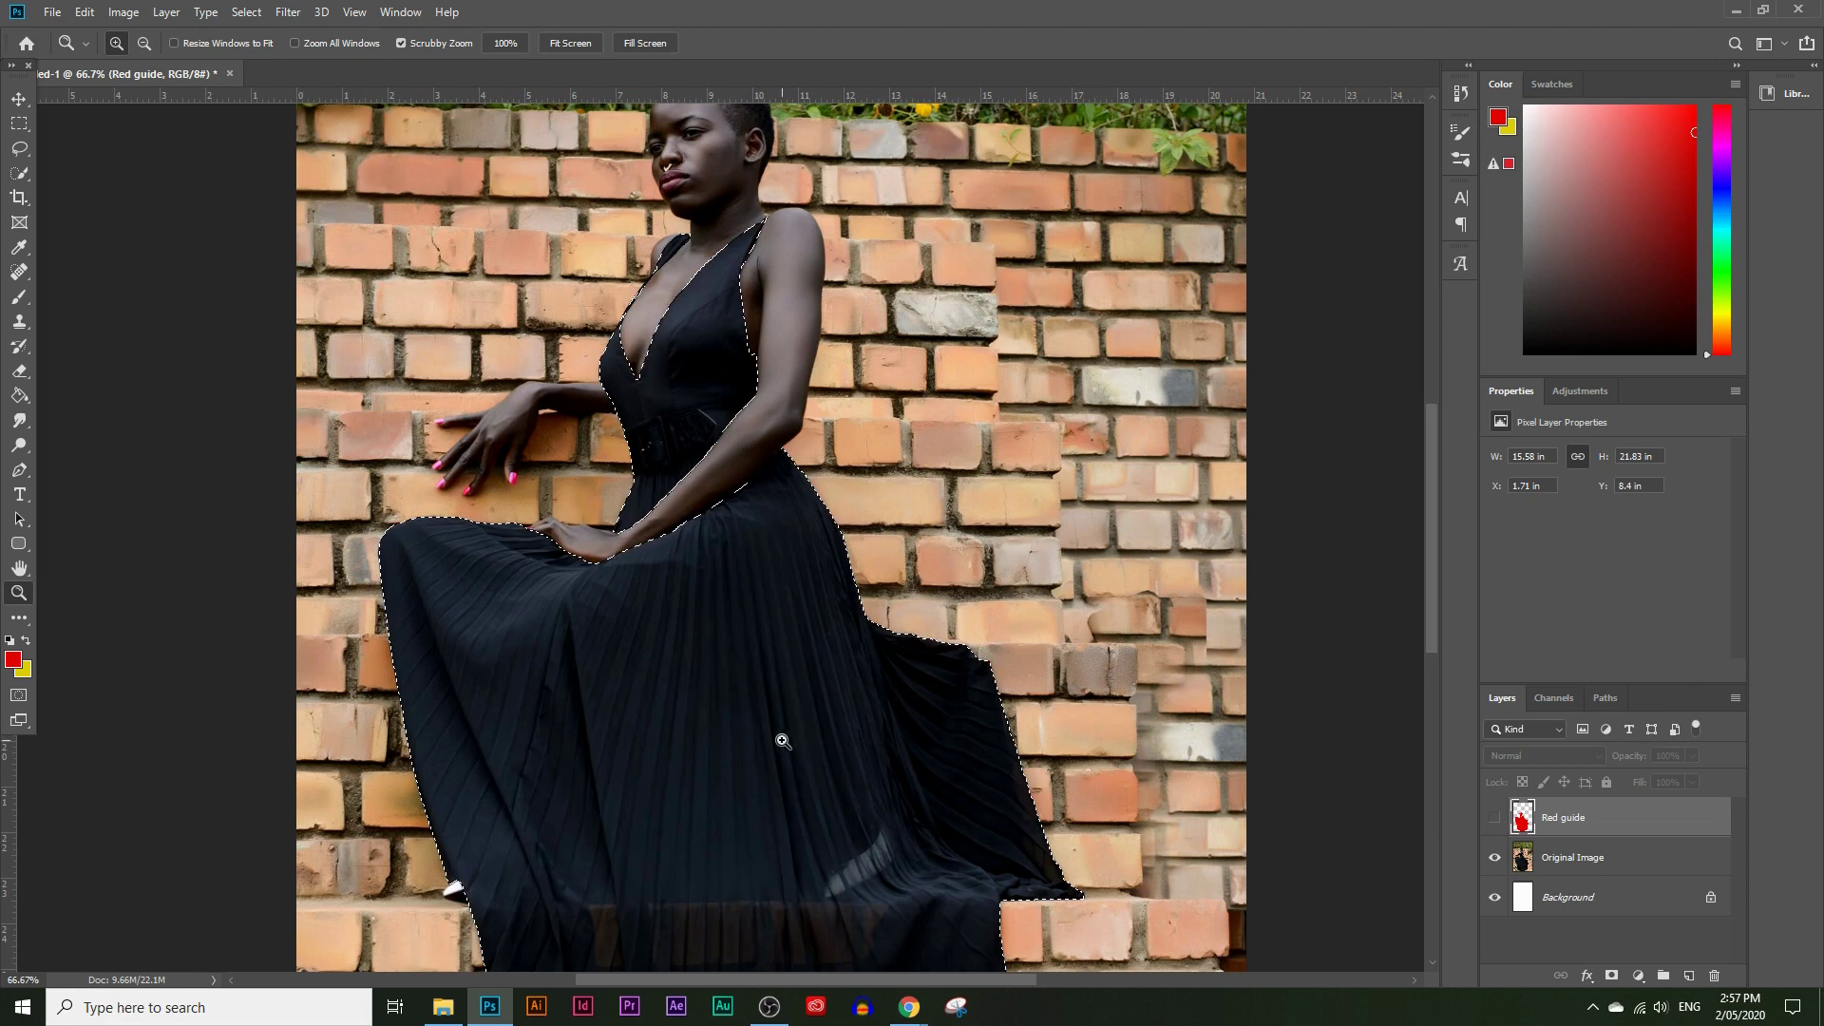
# Step: Add a Brightness/Contrast adjustment layer masked to the dress selection, with brightness 61 and contrast 13
pyautogui.scroll(1, 789, 722)
pyautogui.hotkey('ctrl', 'd')
pyautogui.keyDown('alt'); pyautogui.click(721, 566); pyautogui.keyUp('alt')
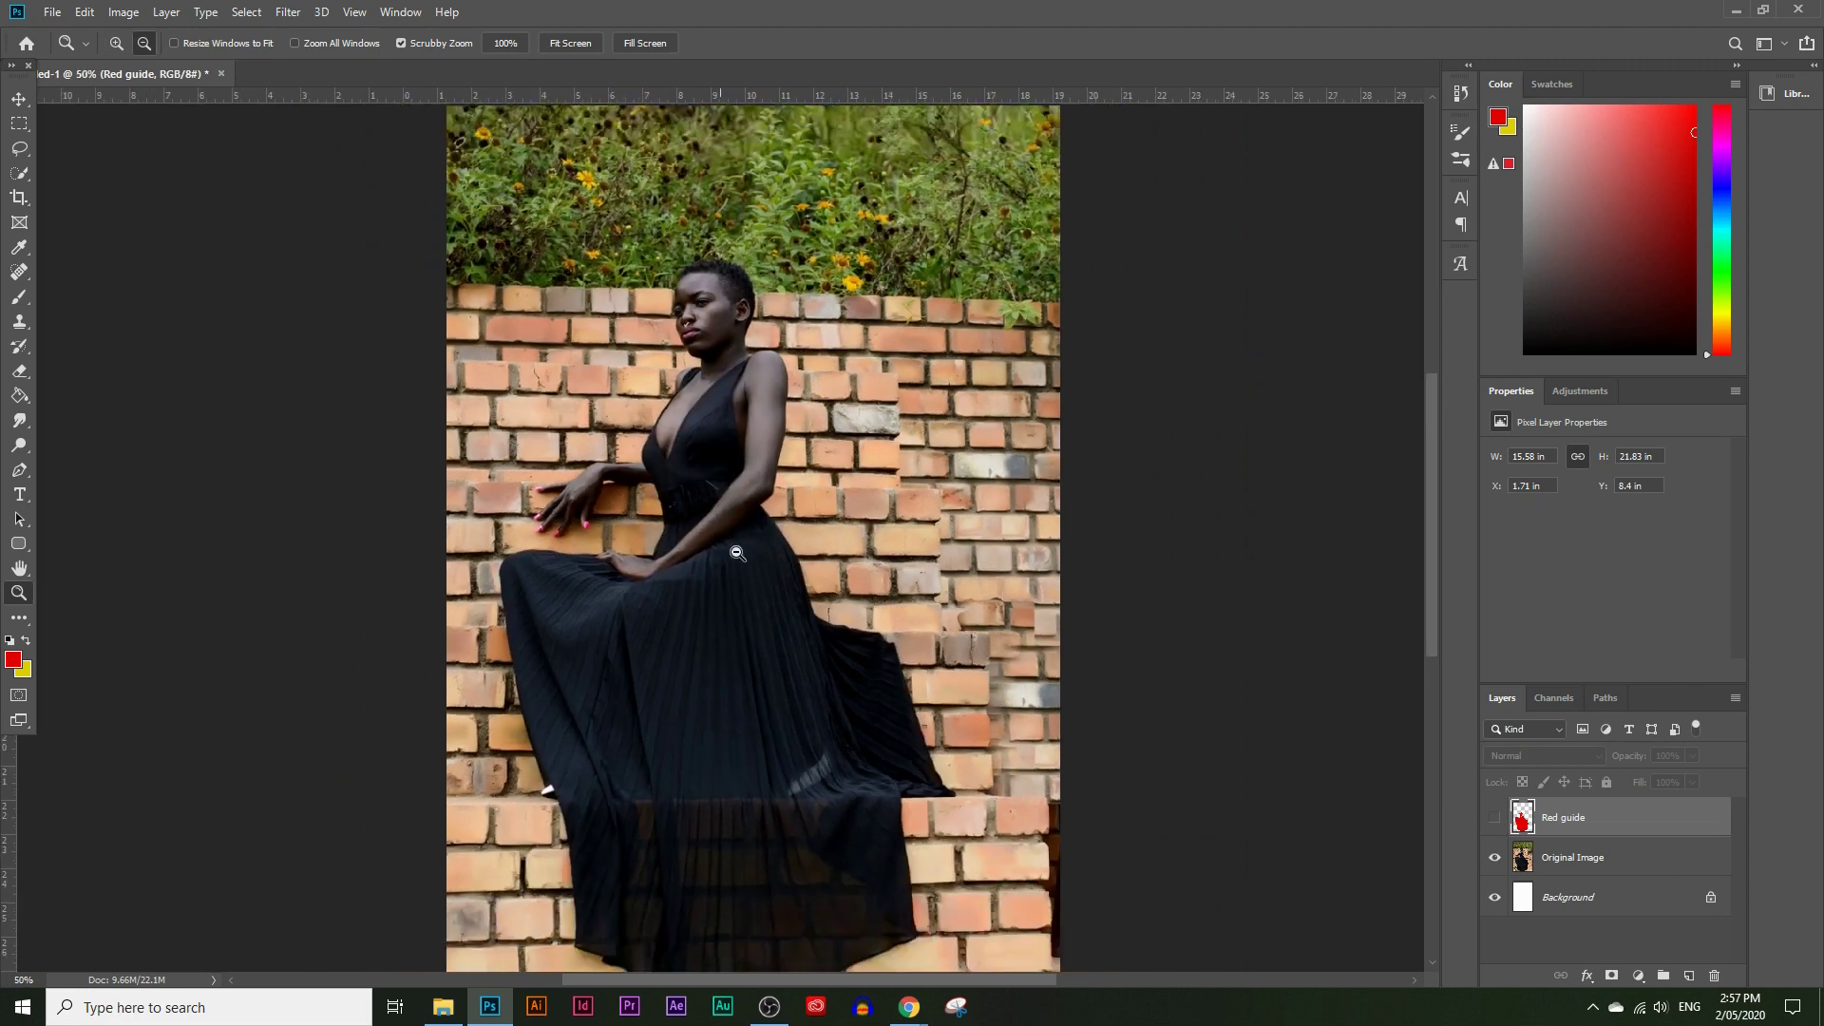
pyautogui.click(619, 593)
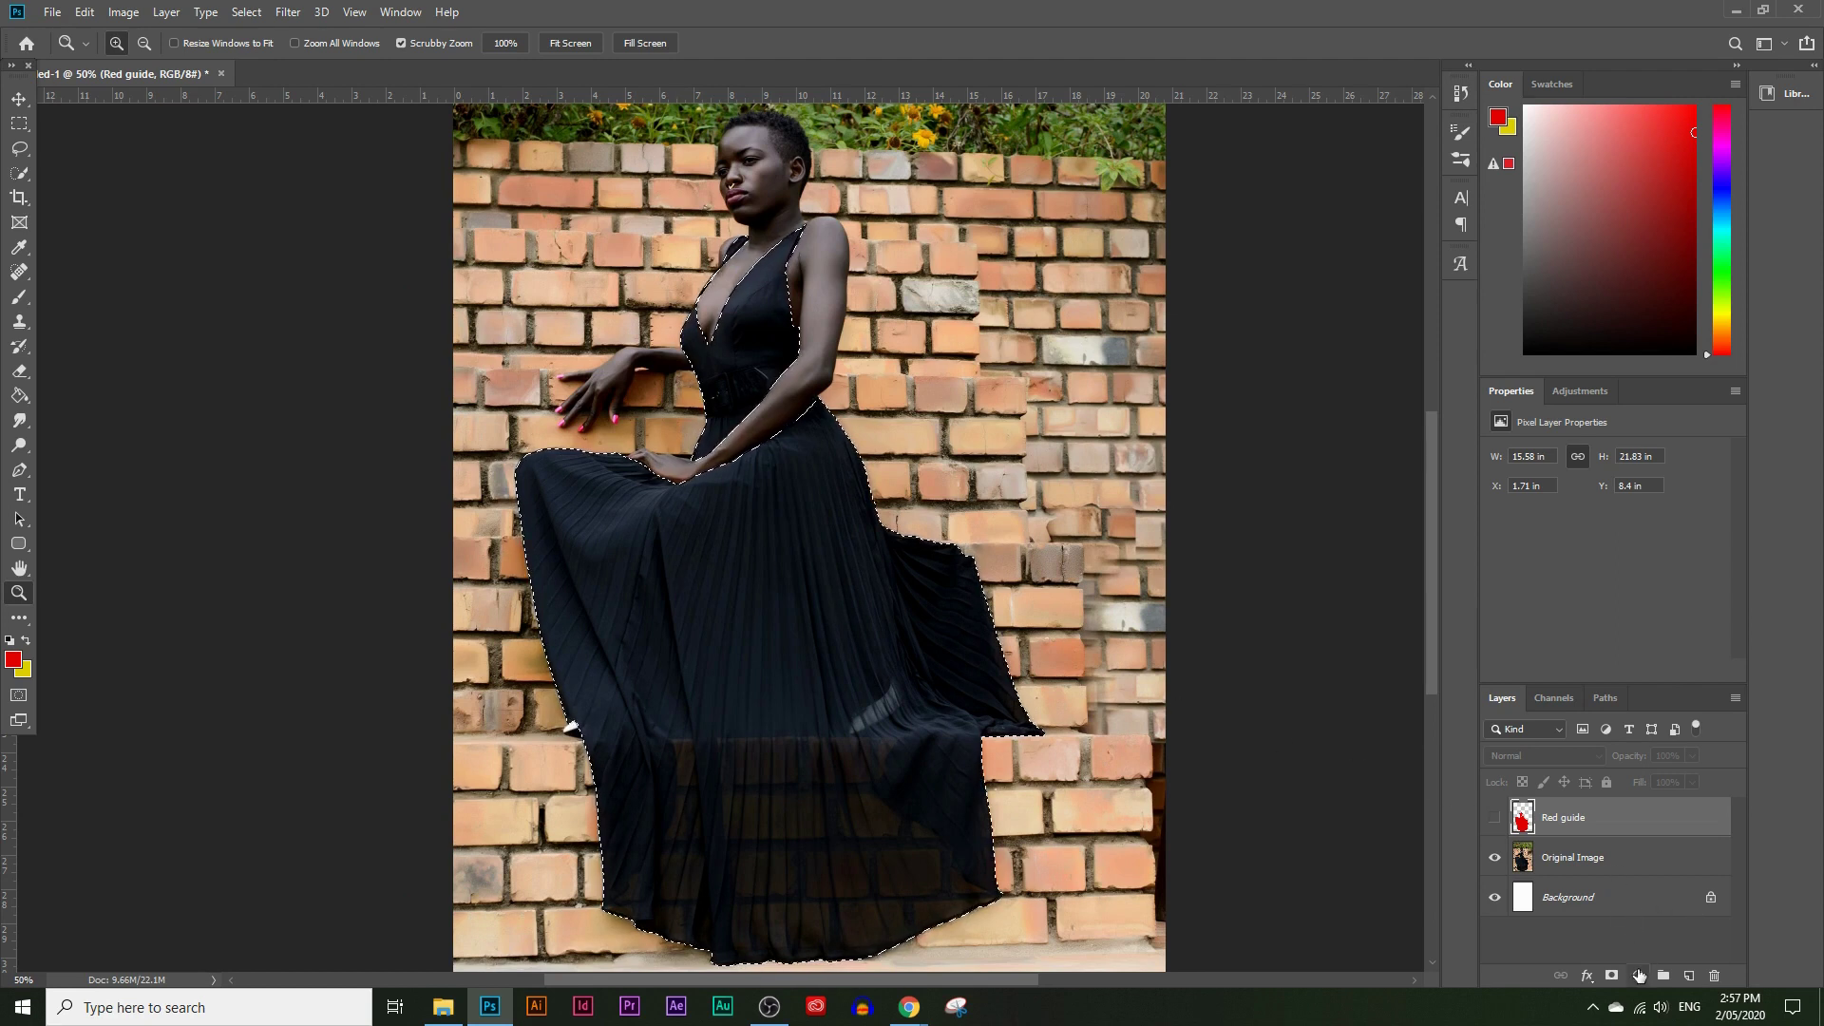
pyautogui.click(1630, 977)
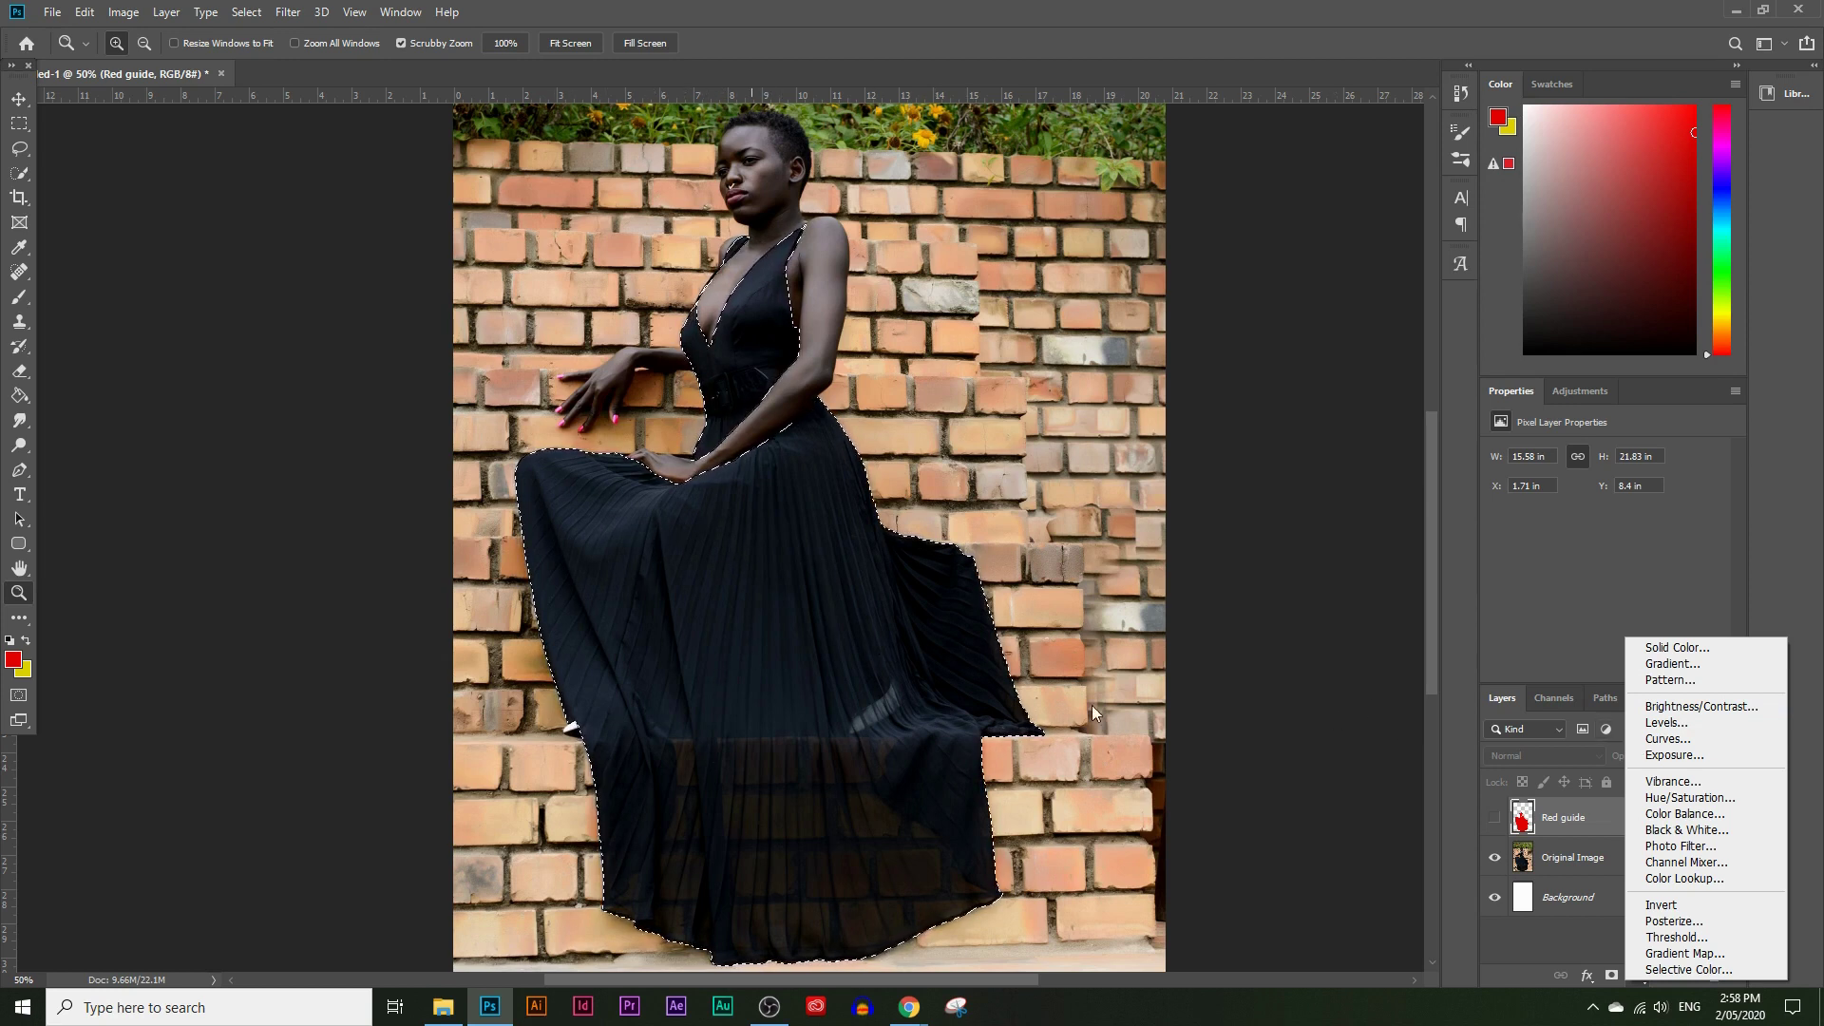
pyautogui.click(1674, 714)
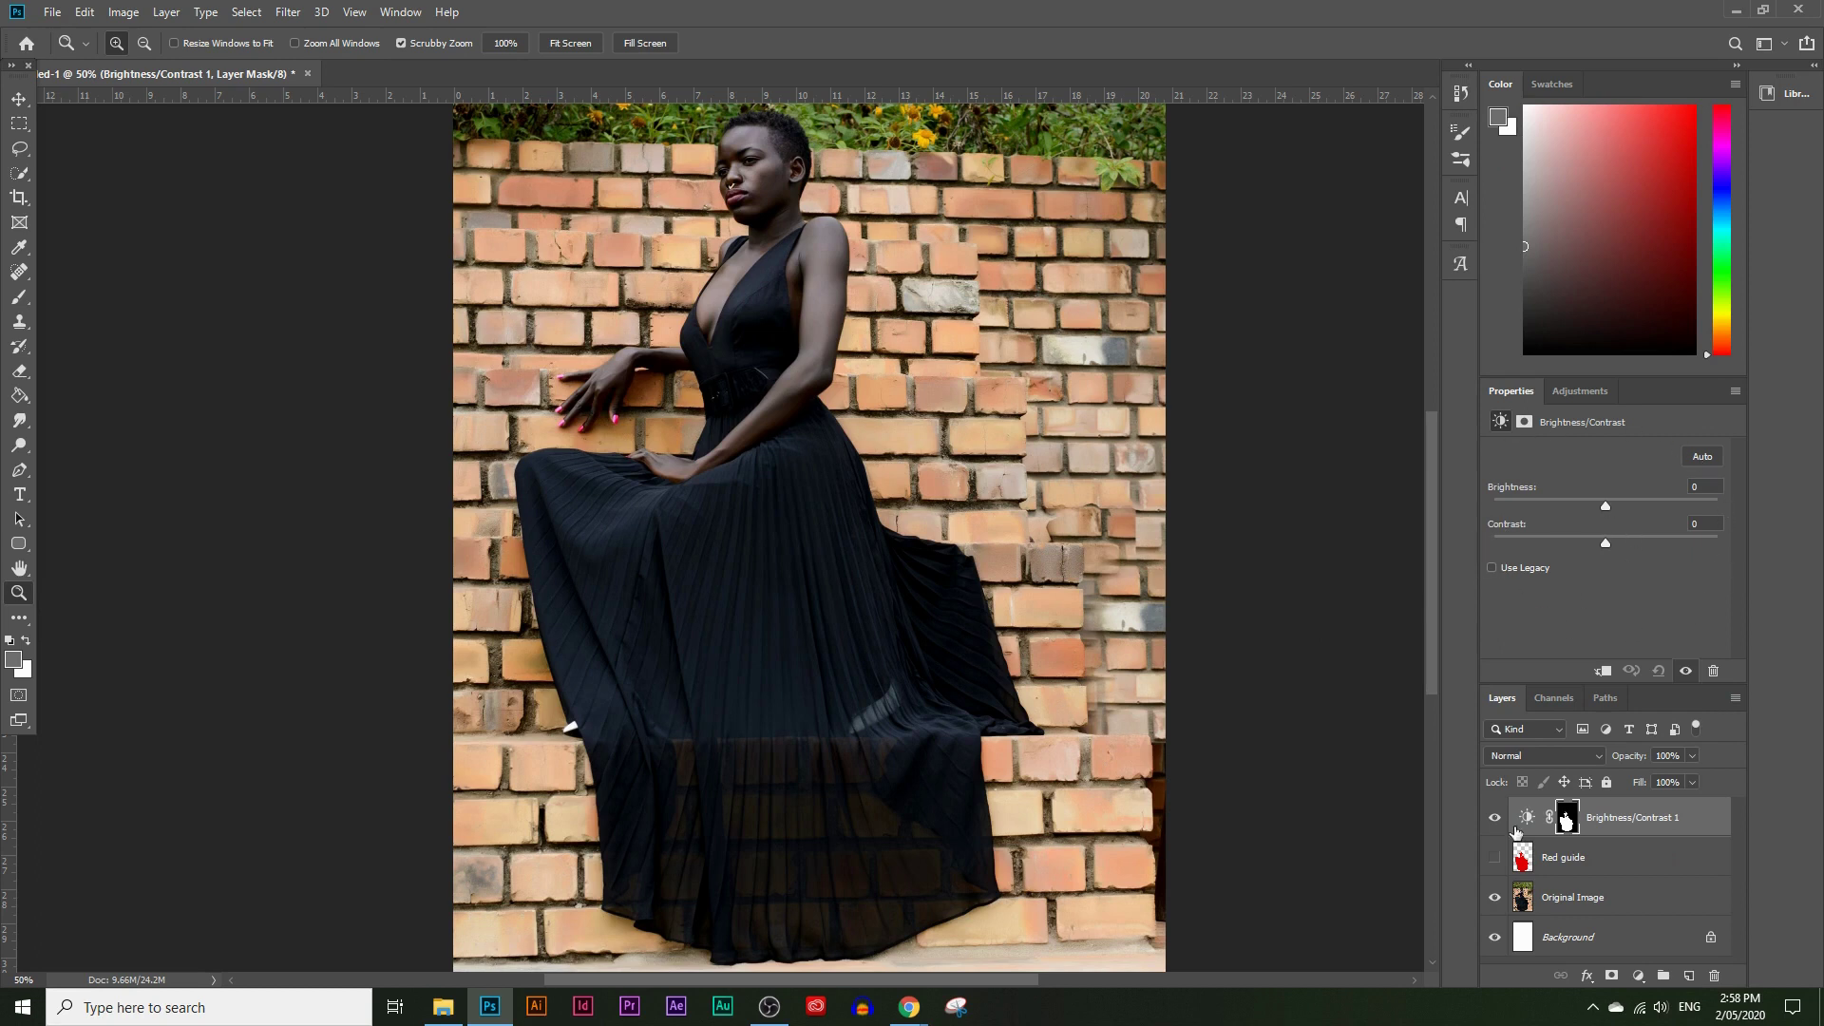
pyautogui.moveTo(1618, 505)
pyautogui.mouseDown()
pyautogui.moveTo(1684, 511)
pyautogui.moveTo(1617, 503)
pyautogui.moveTo(1662, 504)
pyautogui.moveTo(1522, 537)
pyautogui.moveTo(1691, 540)
pyautogui.moveTo(1585, 546)
pyautogui.moveTo(1625, 545)
pyautogui.moveTo(1586, 511)
pyautogui.moveTo(1646, 511)
pyautogui.mouseUp()
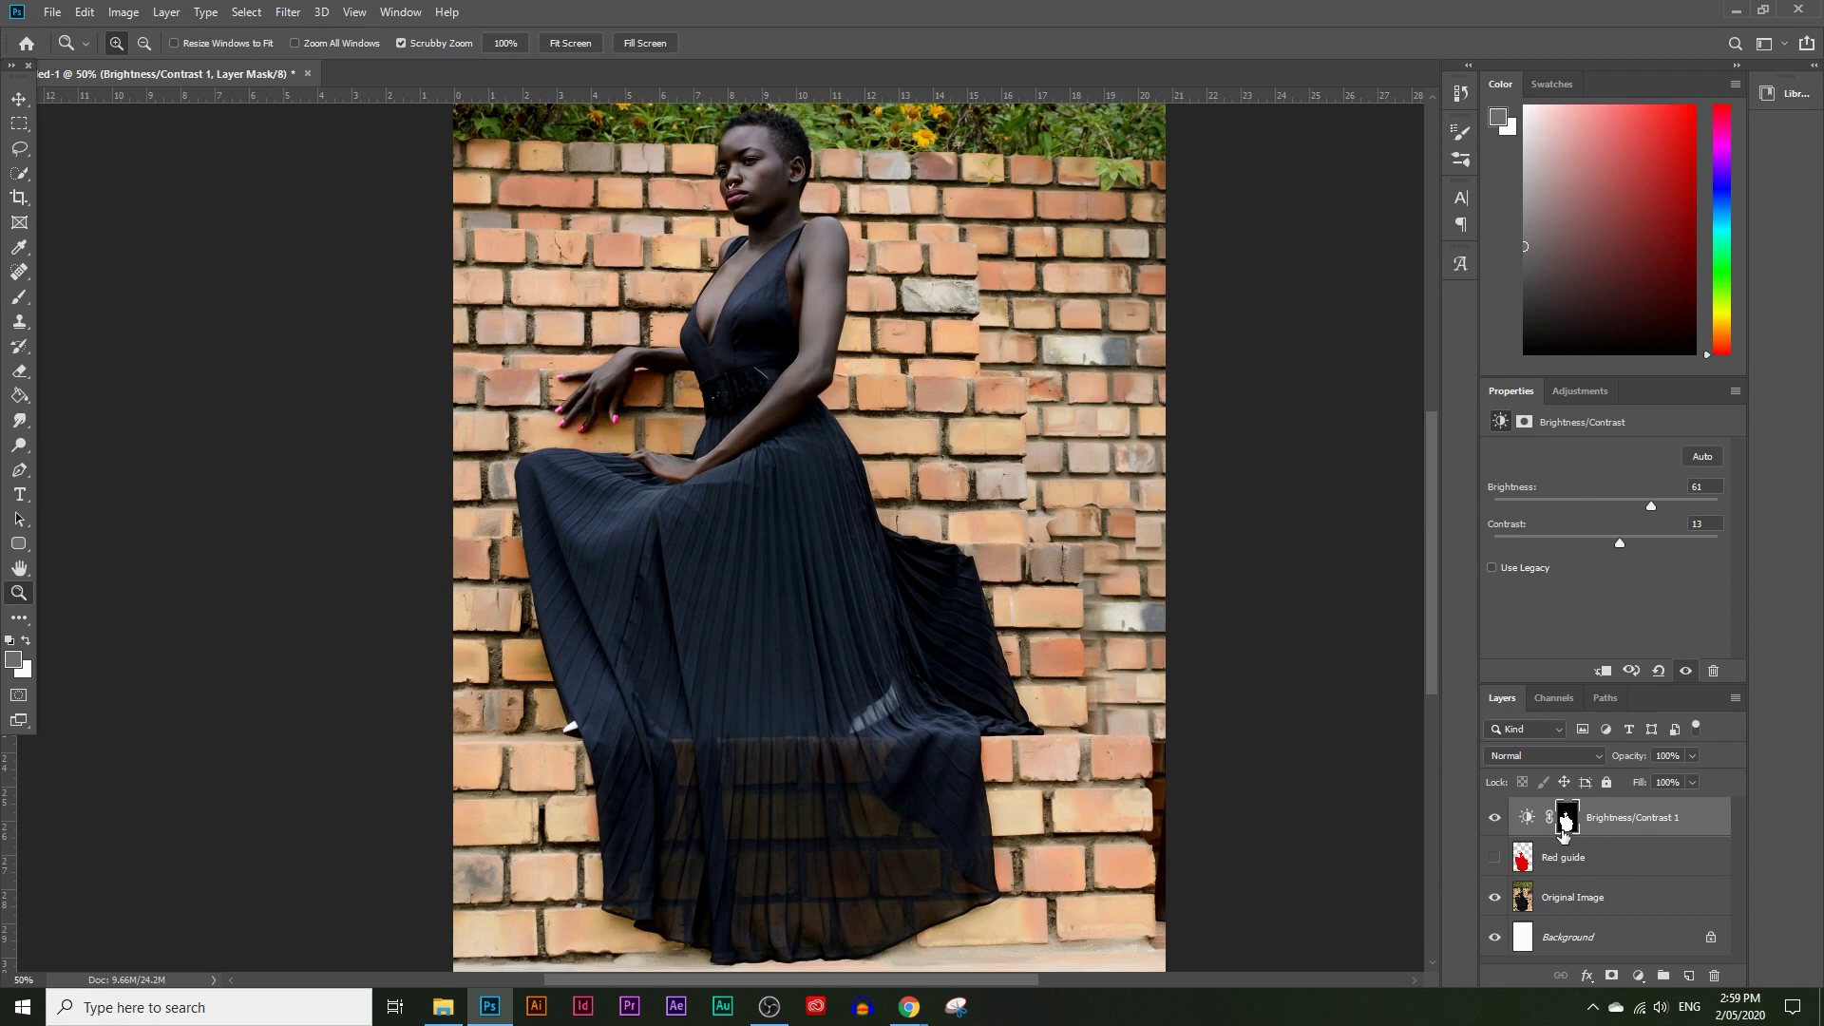
# Step: Reload the Red guide selection and add a Solid Color fill layer over the dress in blue #0000e3
pyautogui.moveTo(1535, 862); pyautogui.dragTo(1521, 866)
pyautogui.keyDown('ctrl'); pyautogui.click(1524, 862); pyautogui.keyUp('ctrl')
pyautogui.click(1638, 976)
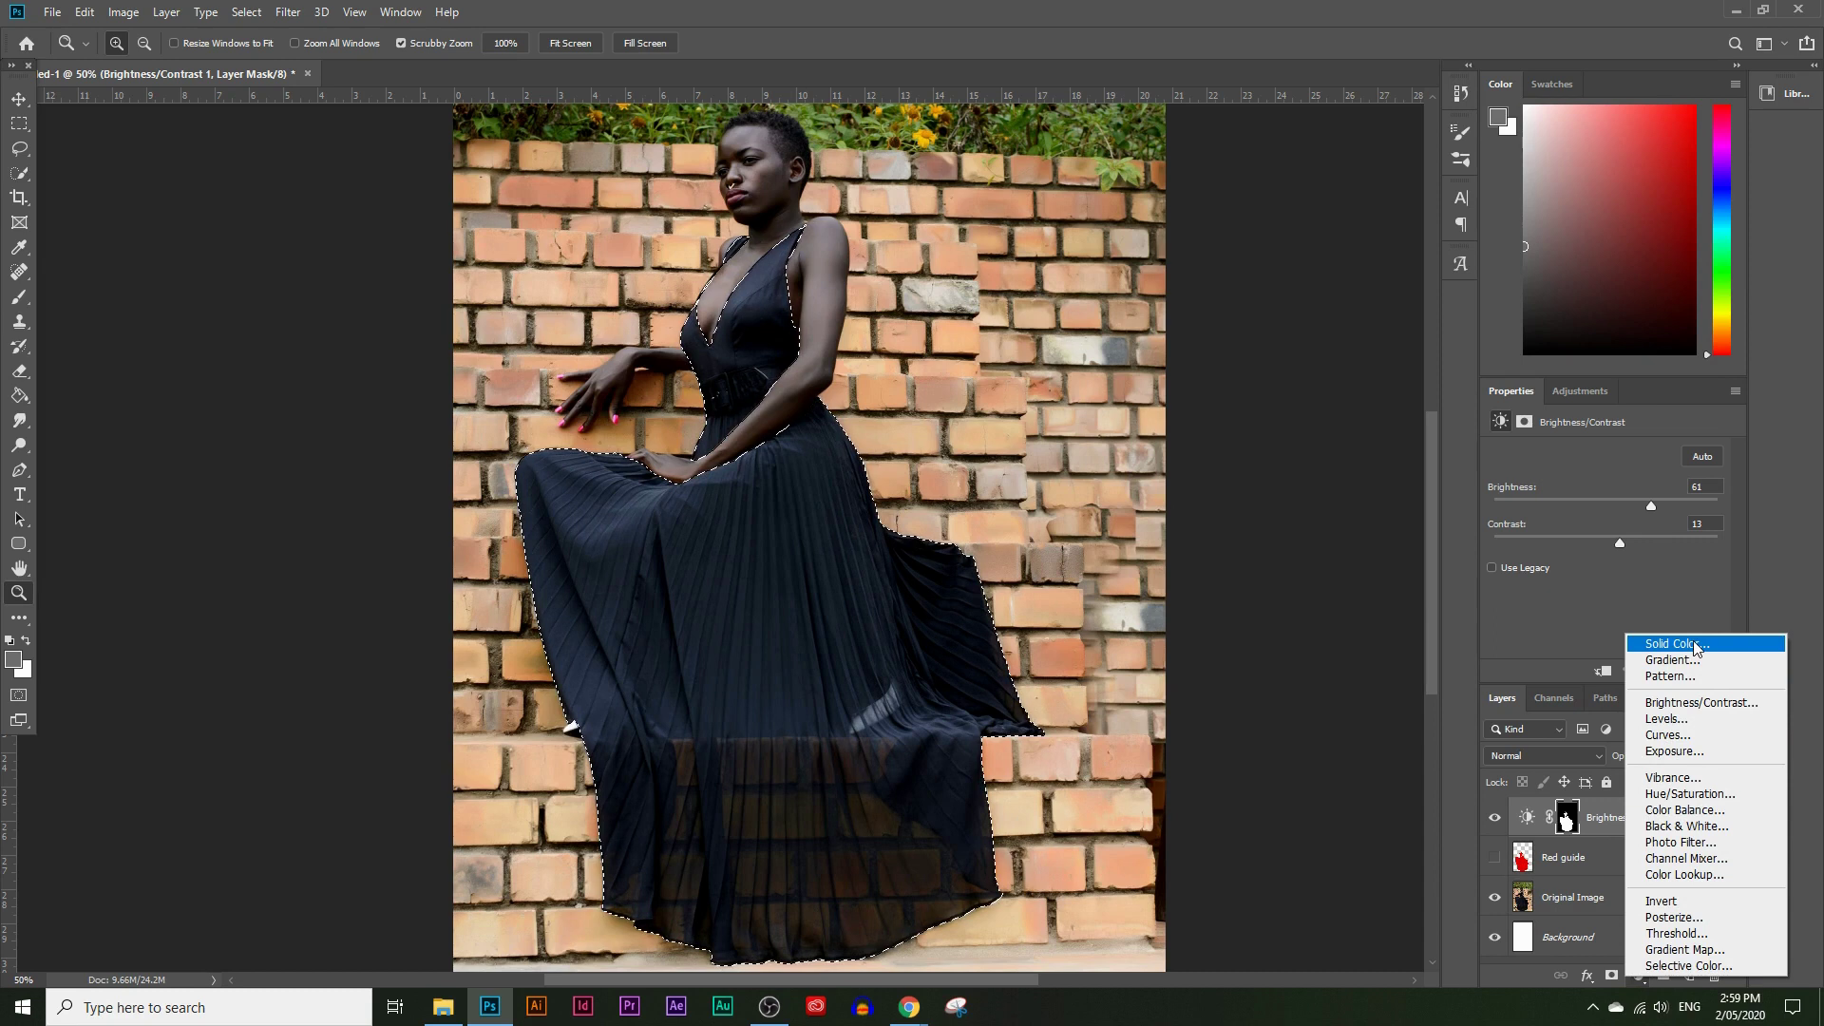
pyautogui.click(1677, 645)
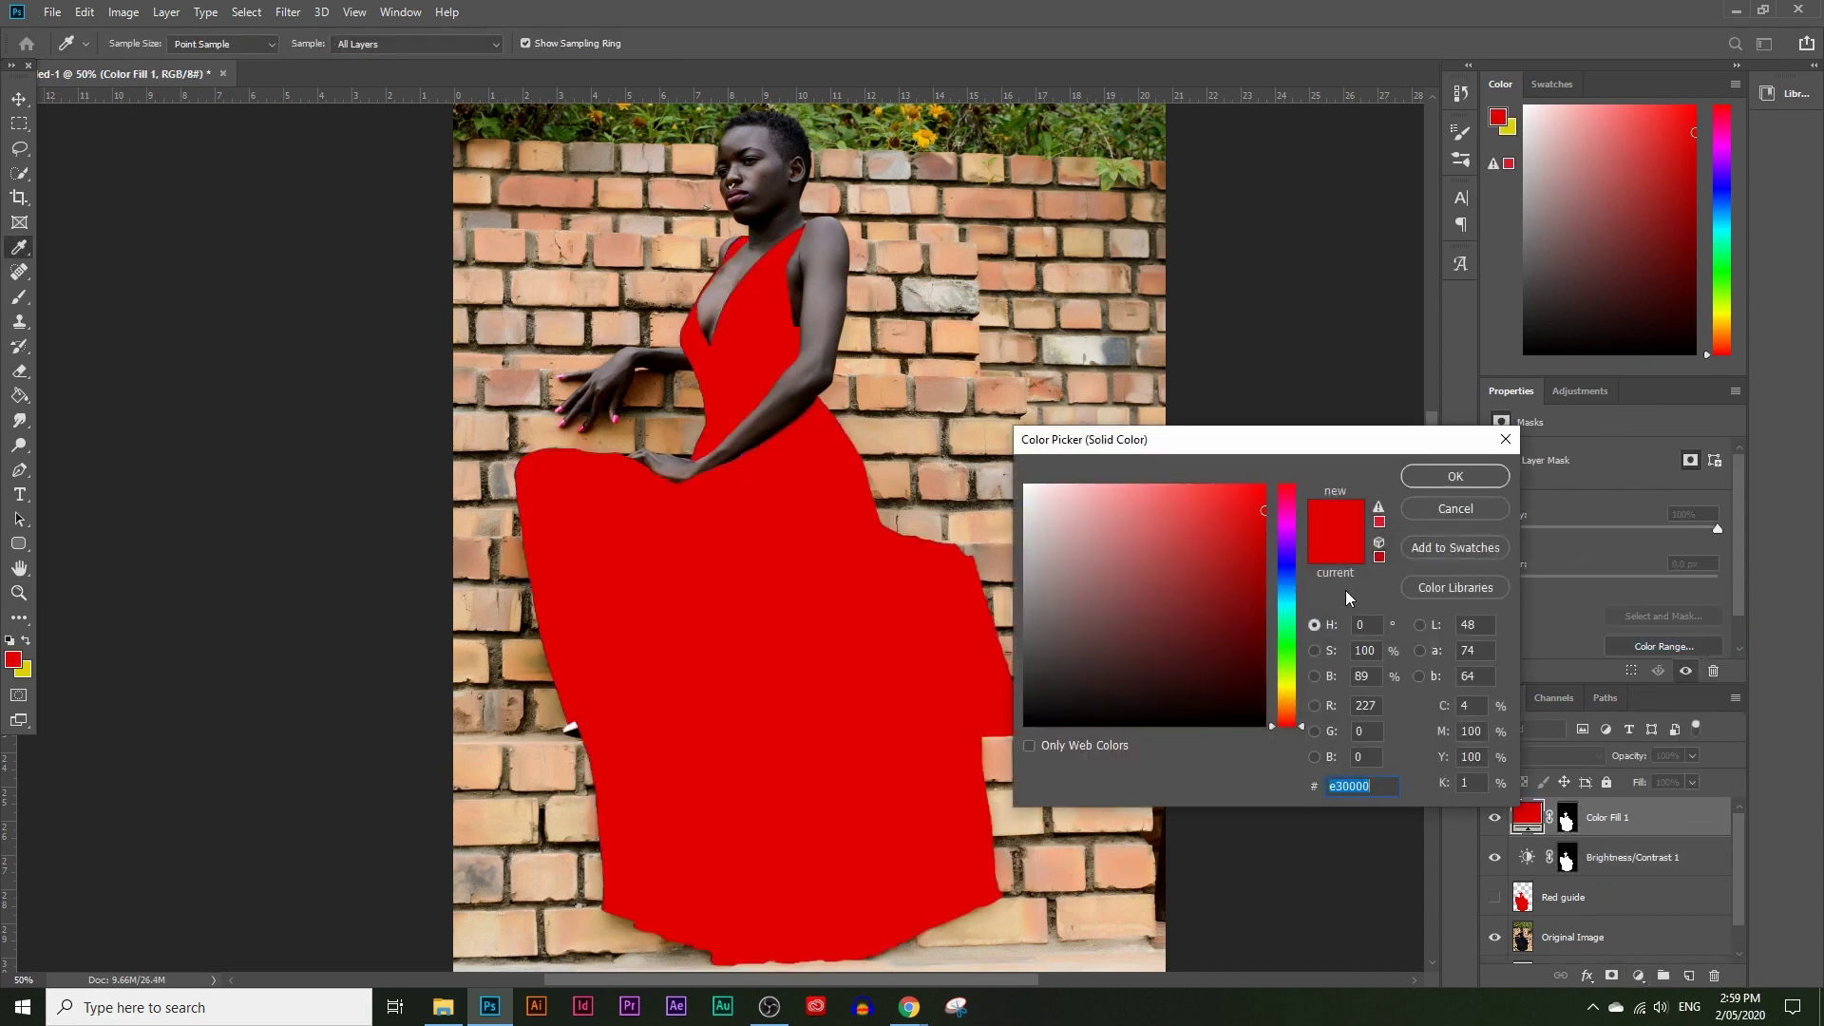
pyautogui.click(1281, 570)
pyautogui.moveTo(1280, 573); pyautogui.dragTo(1280, 570)
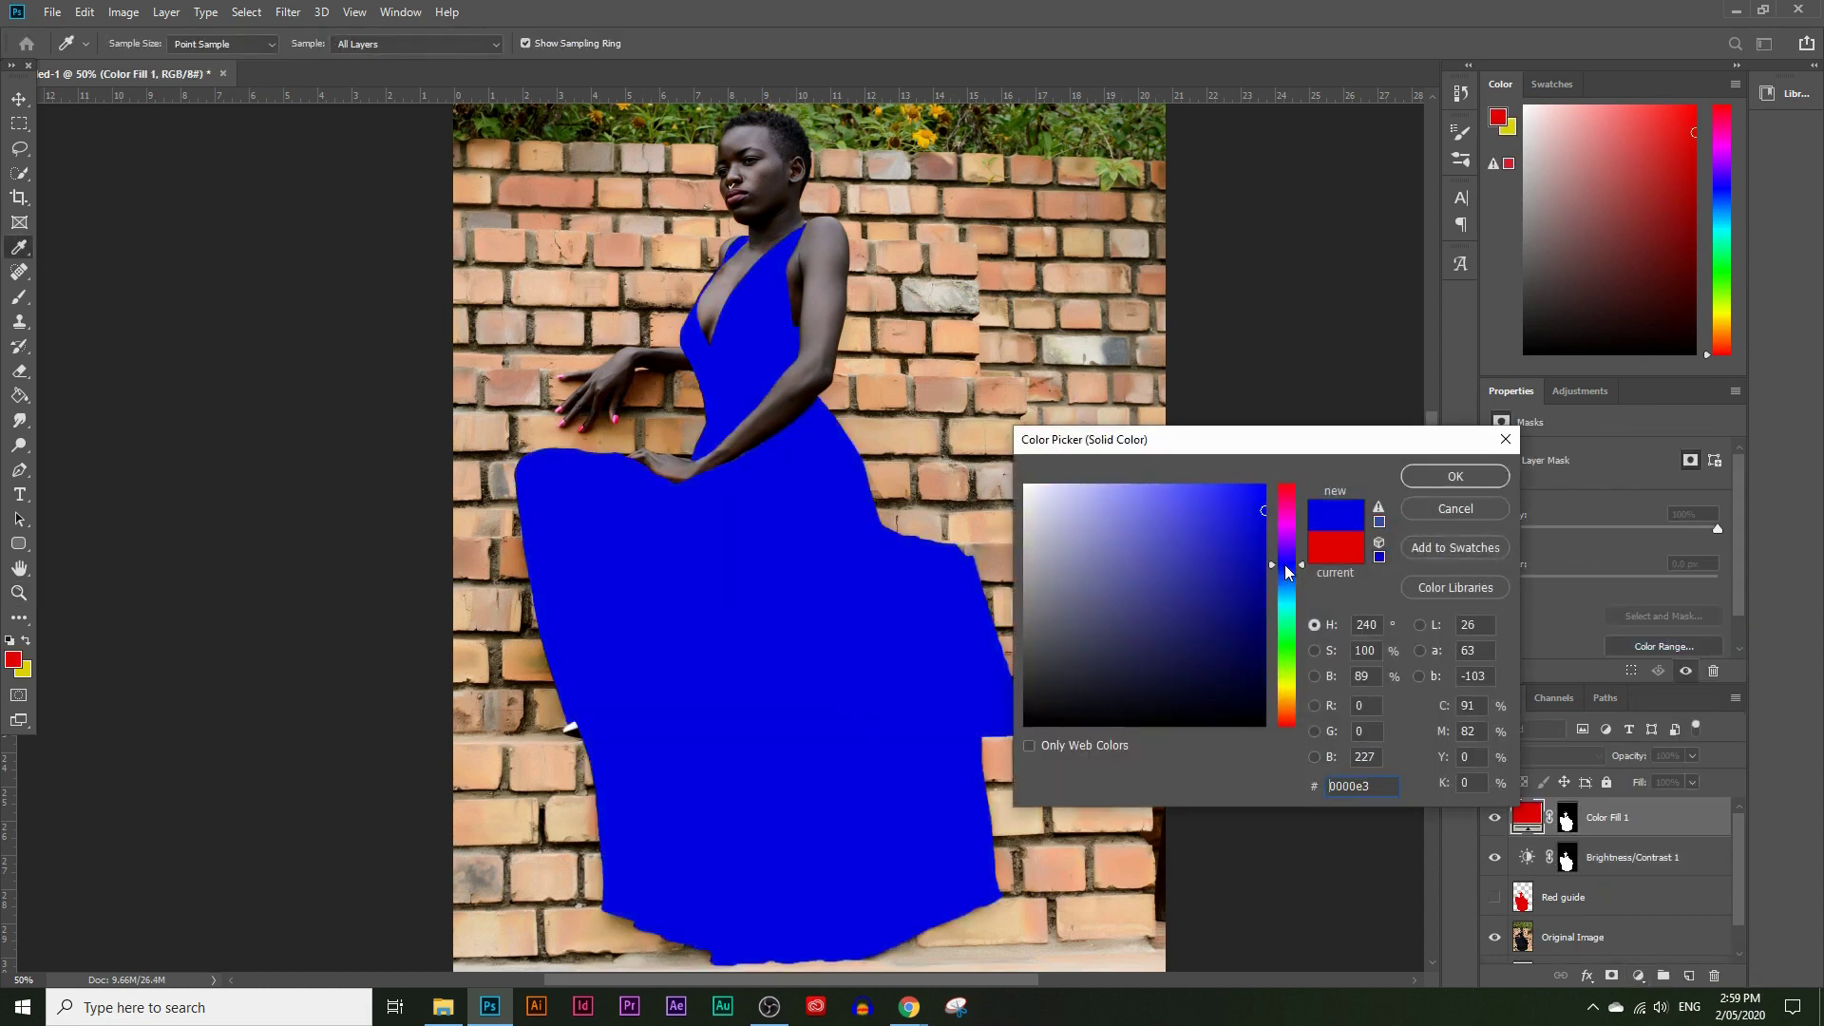
pyautogui.click(1454, 477)
pyautogui.press('z')
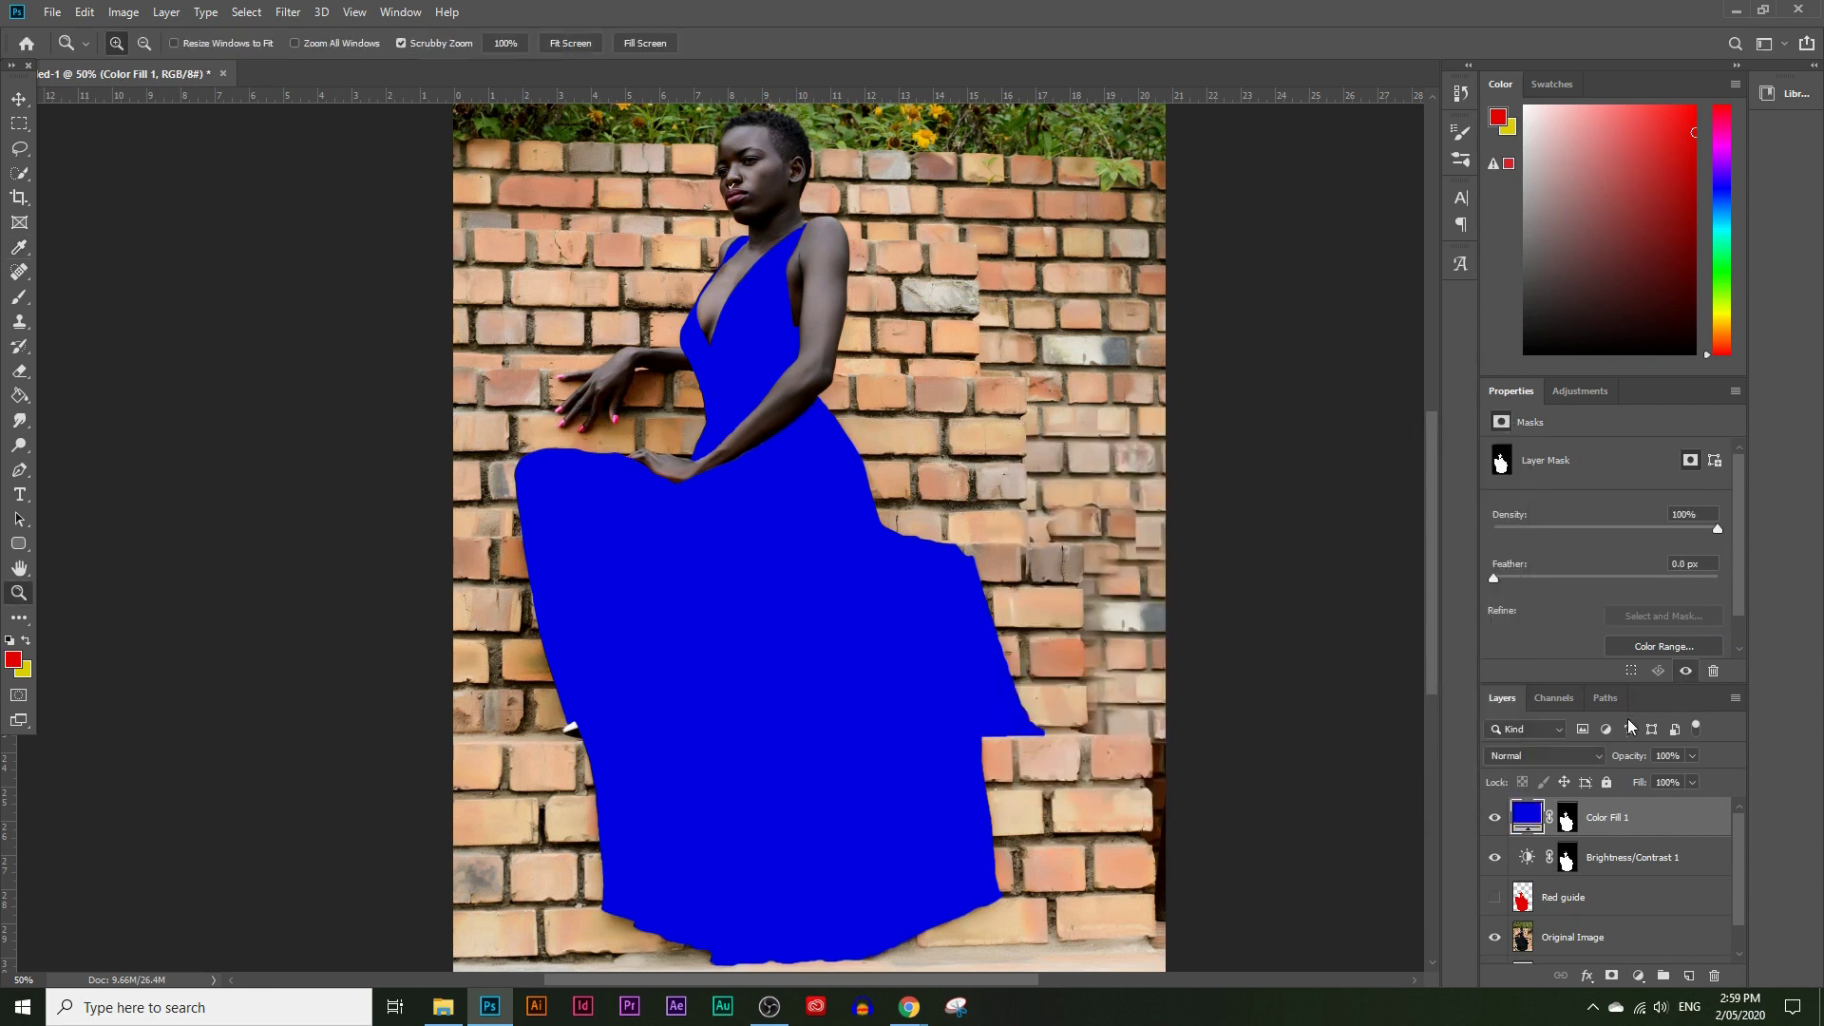
# Step: Change the blue fill layer's blend mode to Color
pyautogui.click(1576, 756)
pyautogui.click(1657, 805)
pyautogui.click(1576, 760)
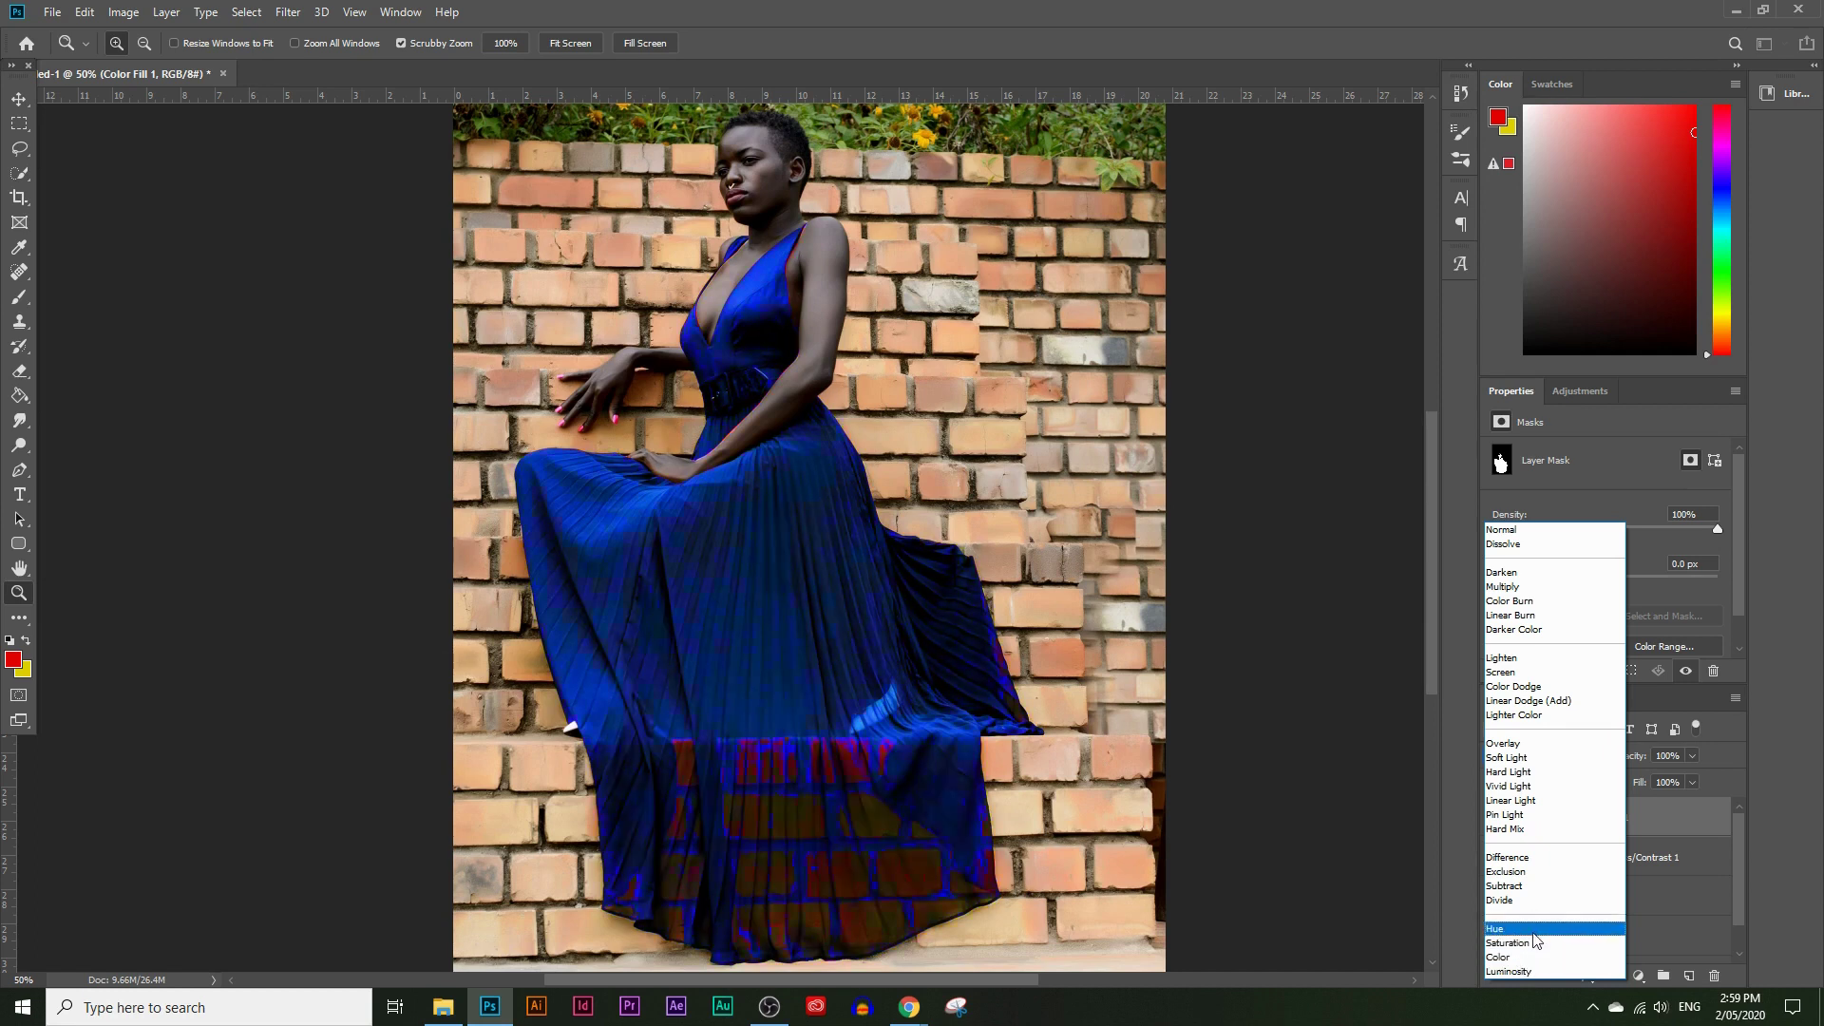
pyautogui.click(1531, 962)
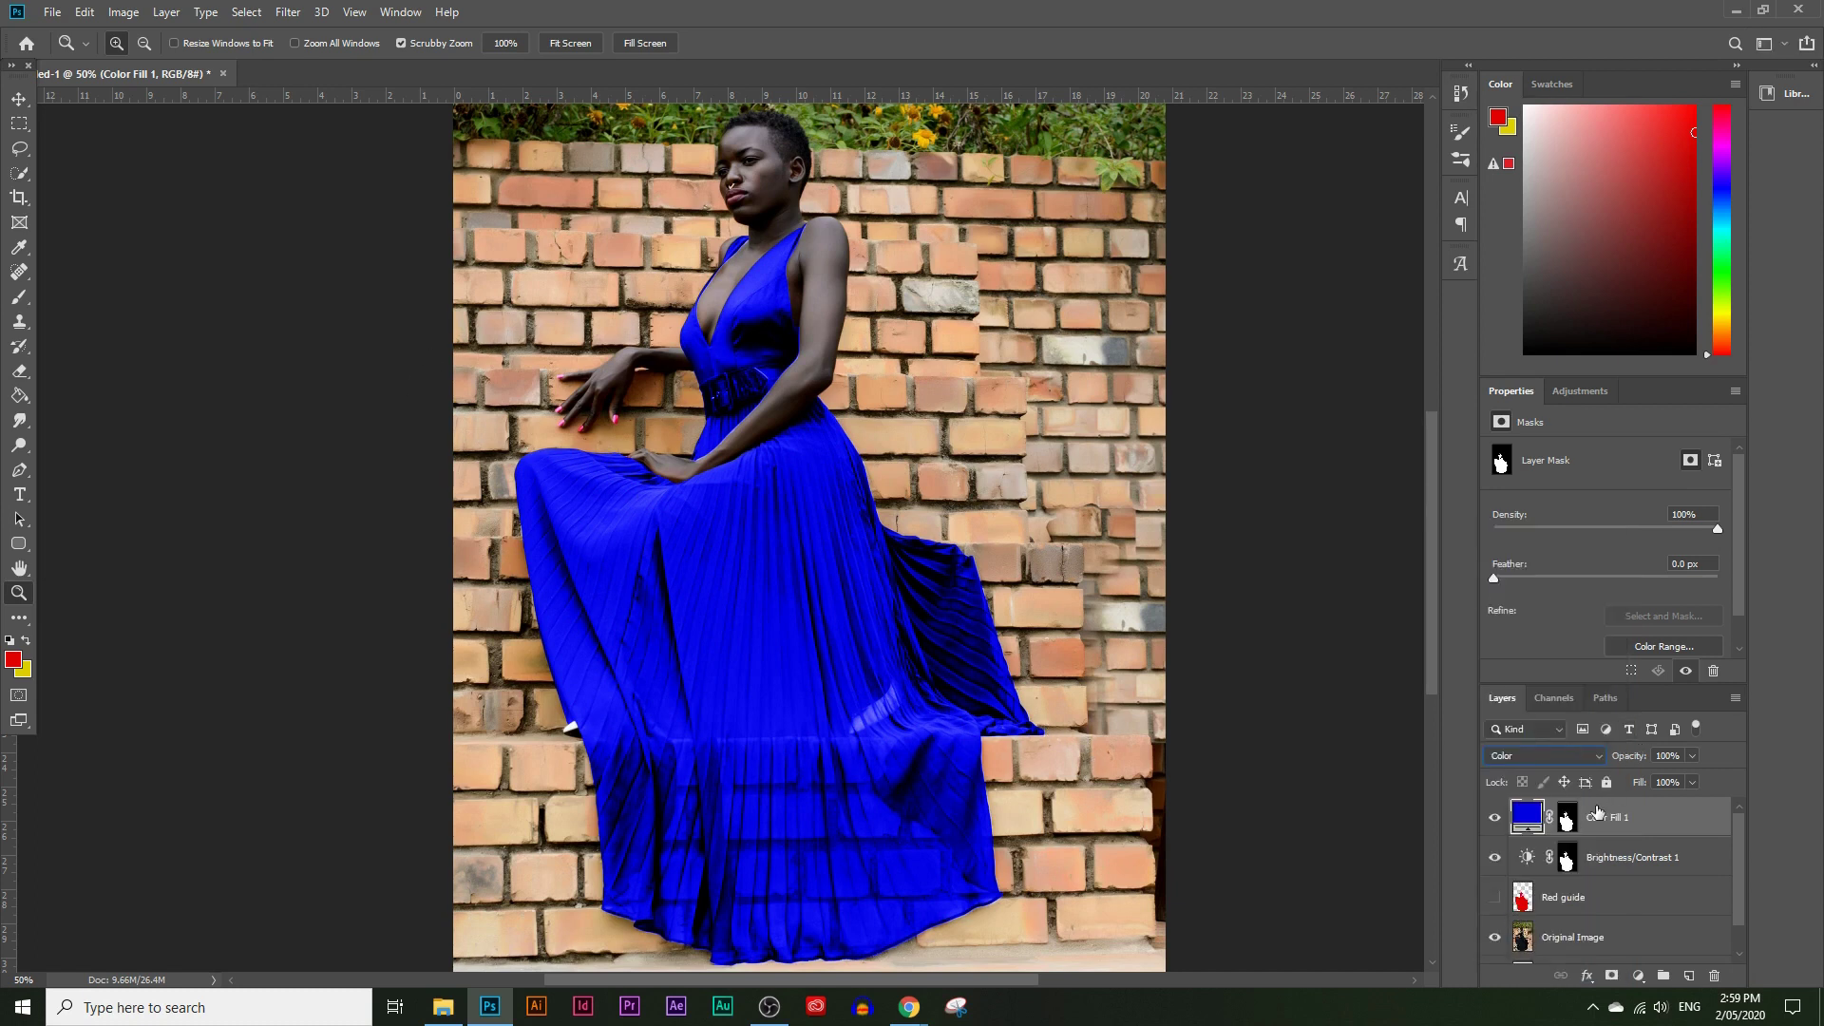
# Step: Set the dress's Brightness/Contrast adjustment to brightness -70 and contrast 44
pyautogui.click(1623, 859)
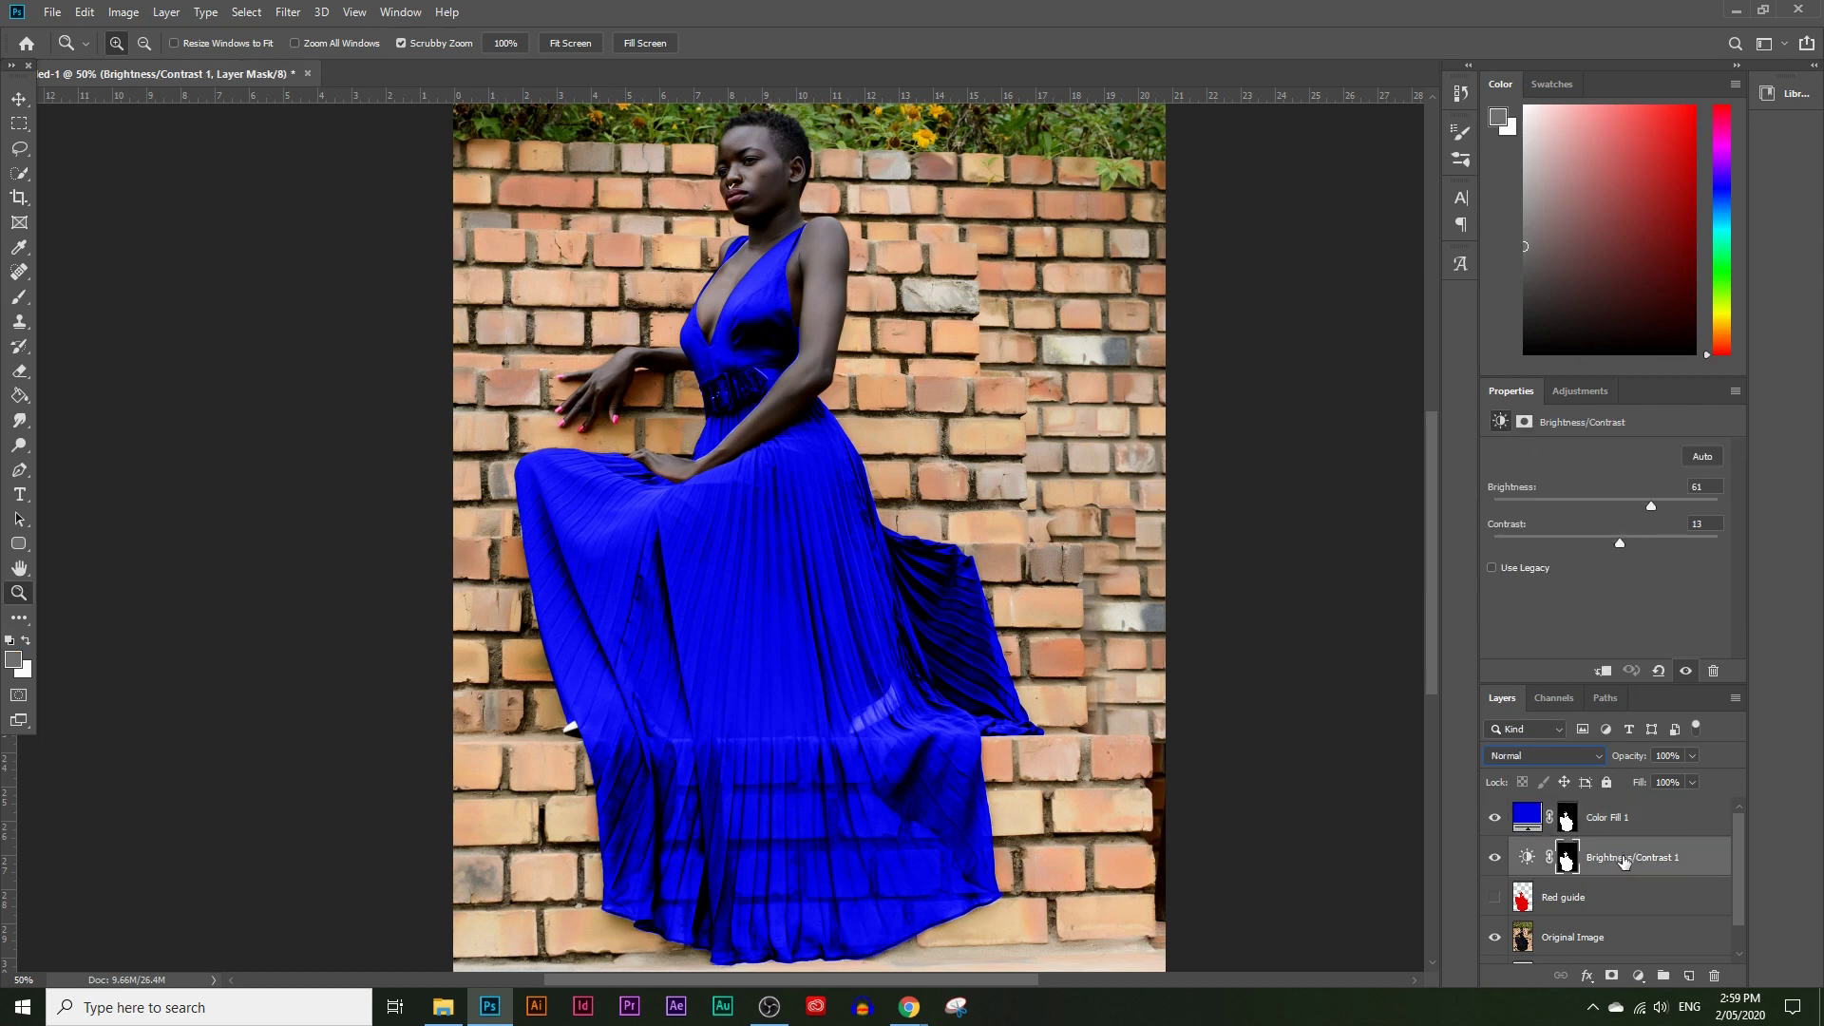
pyautogui.moveTo(1651, 506); pyautogui.dragTo(1553, 510)
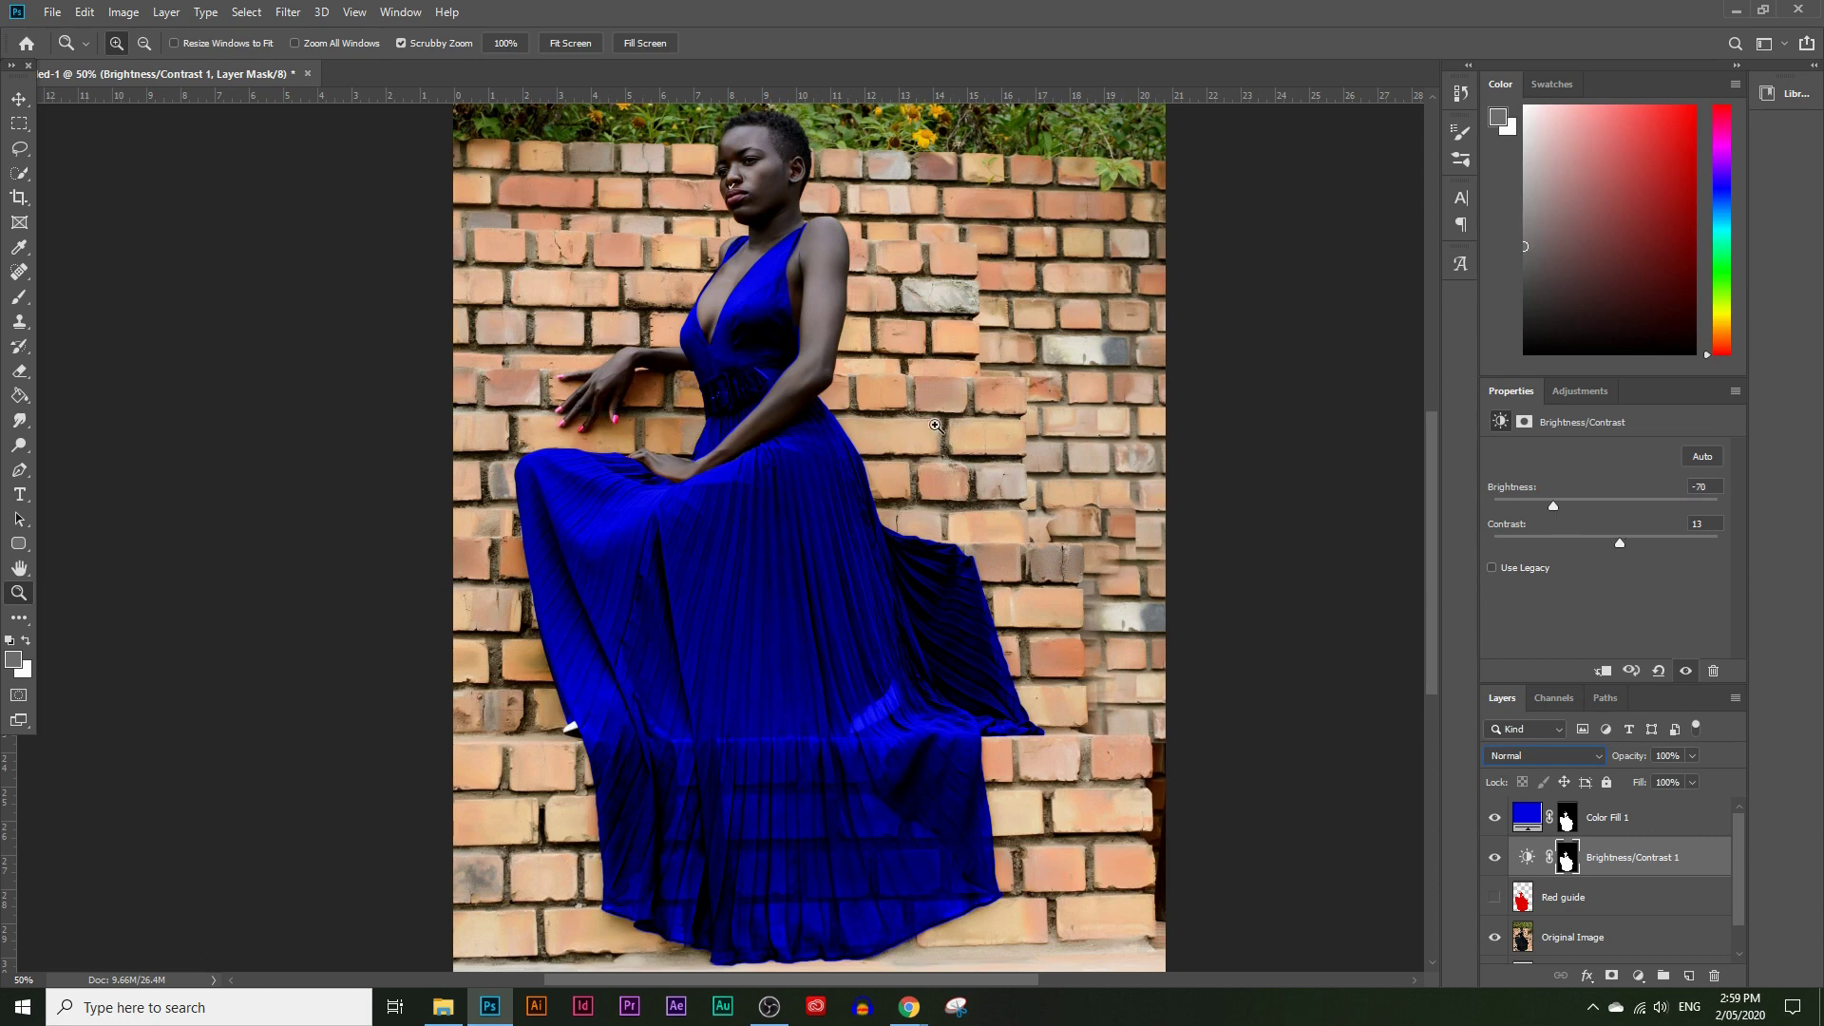
pyautogui.moveTo(1551, 543); pyautogui.dragTo(1678, 542)
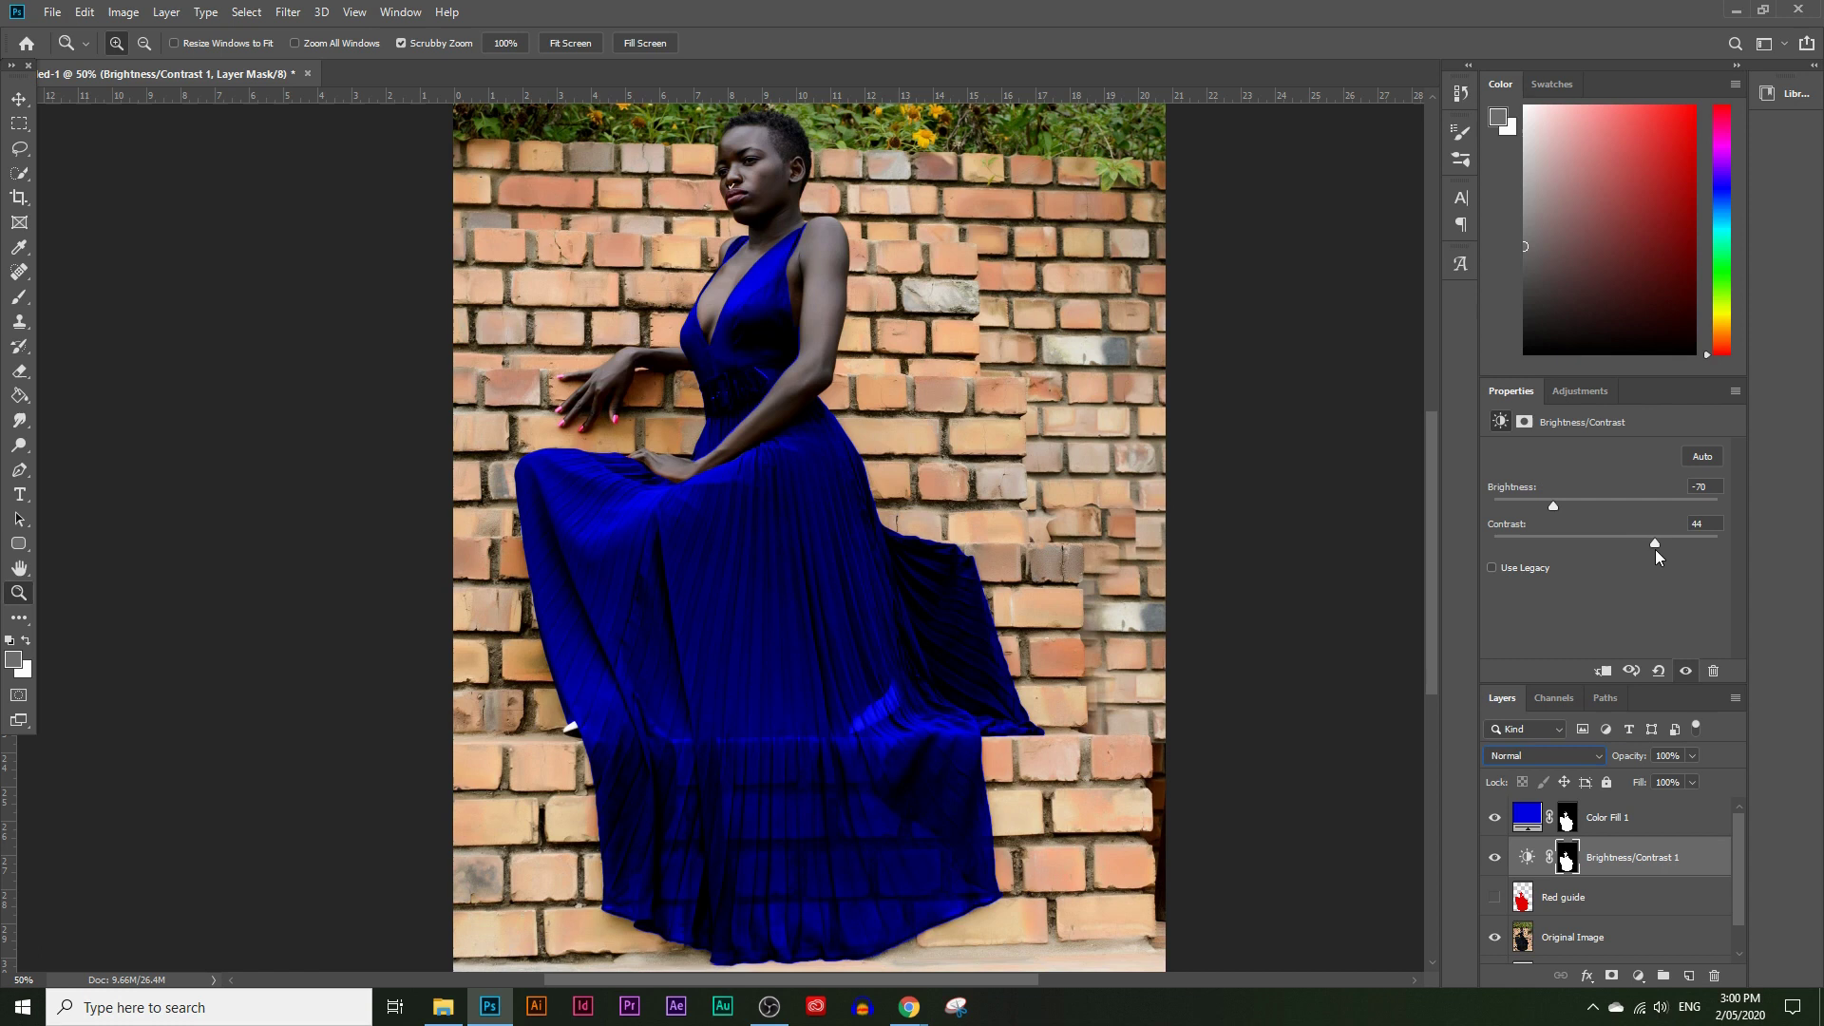
# Step: Group the Color Fill 1 and Brightness/Contrast 1 layers together
pyautogui.keyDown('alt'); pyautogui.click(794, 558); pyautogui.keyUp('alt')
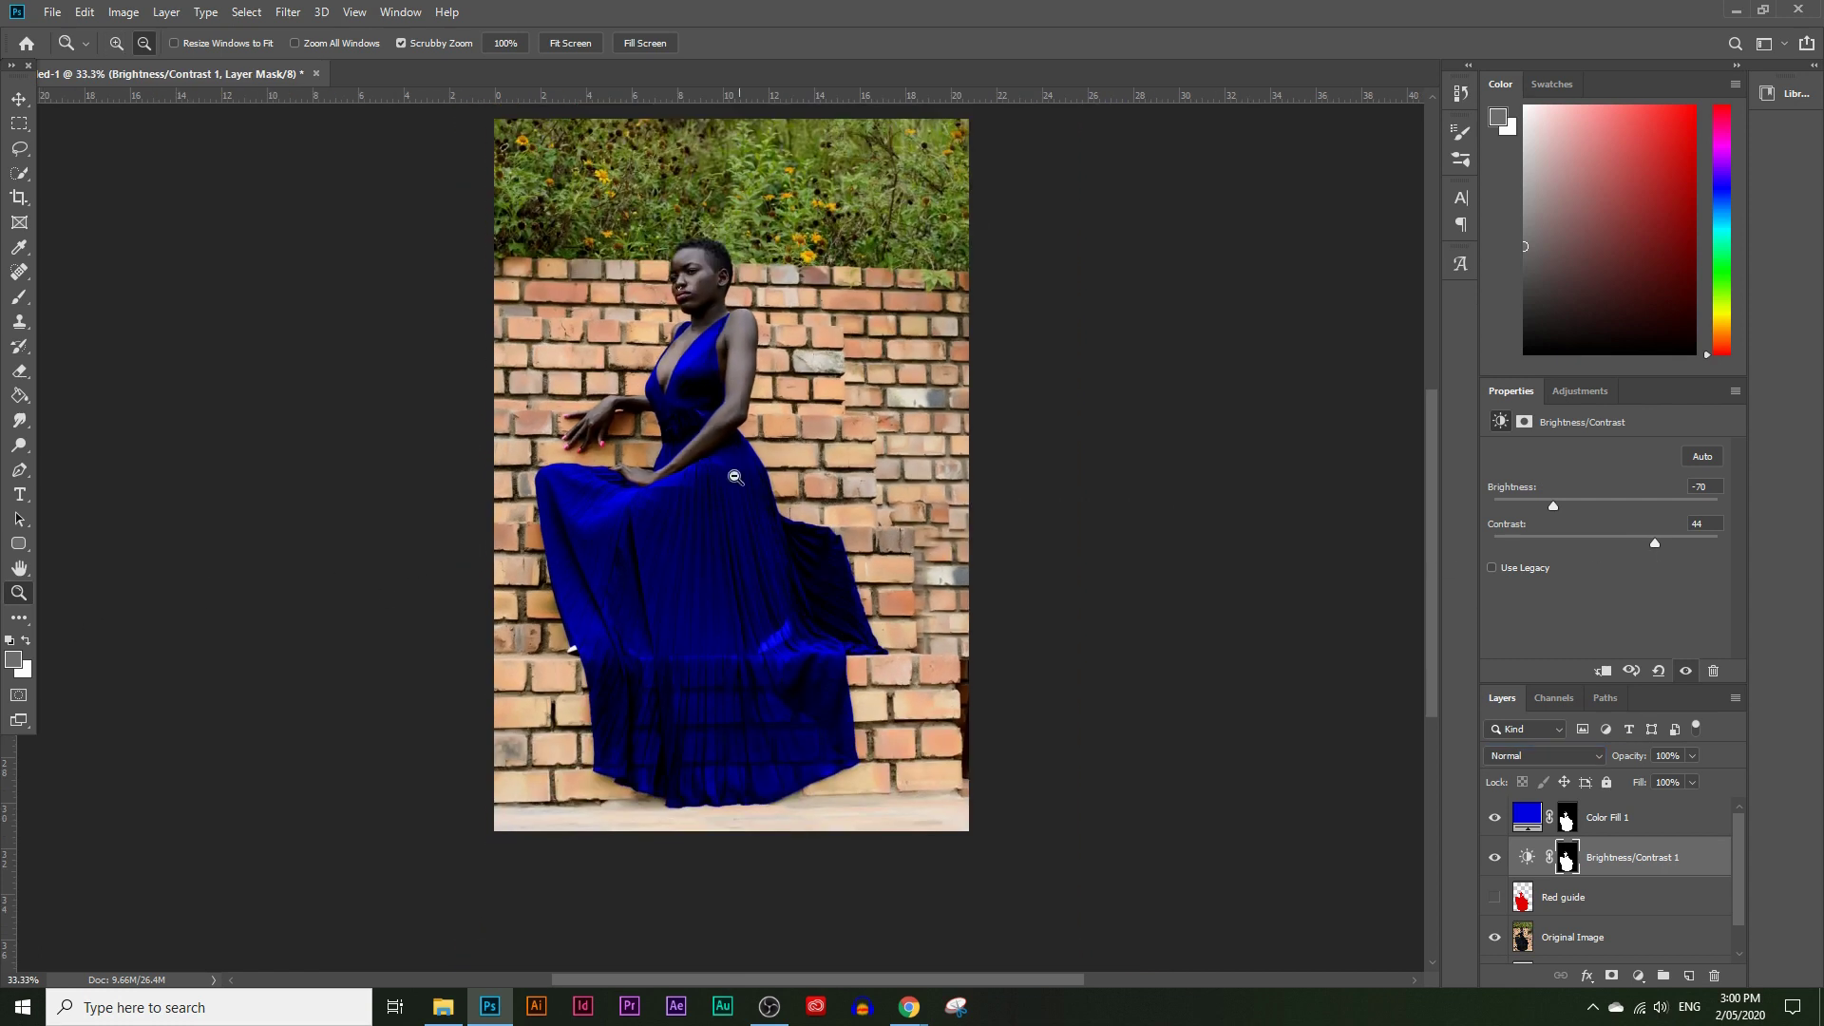
pyautogui.moveTo(635, 343); pyautogui.dragTo(731, 494)
pyautogui.click(730, 494)
pyautogui.scroll(-1, 1065, 515)
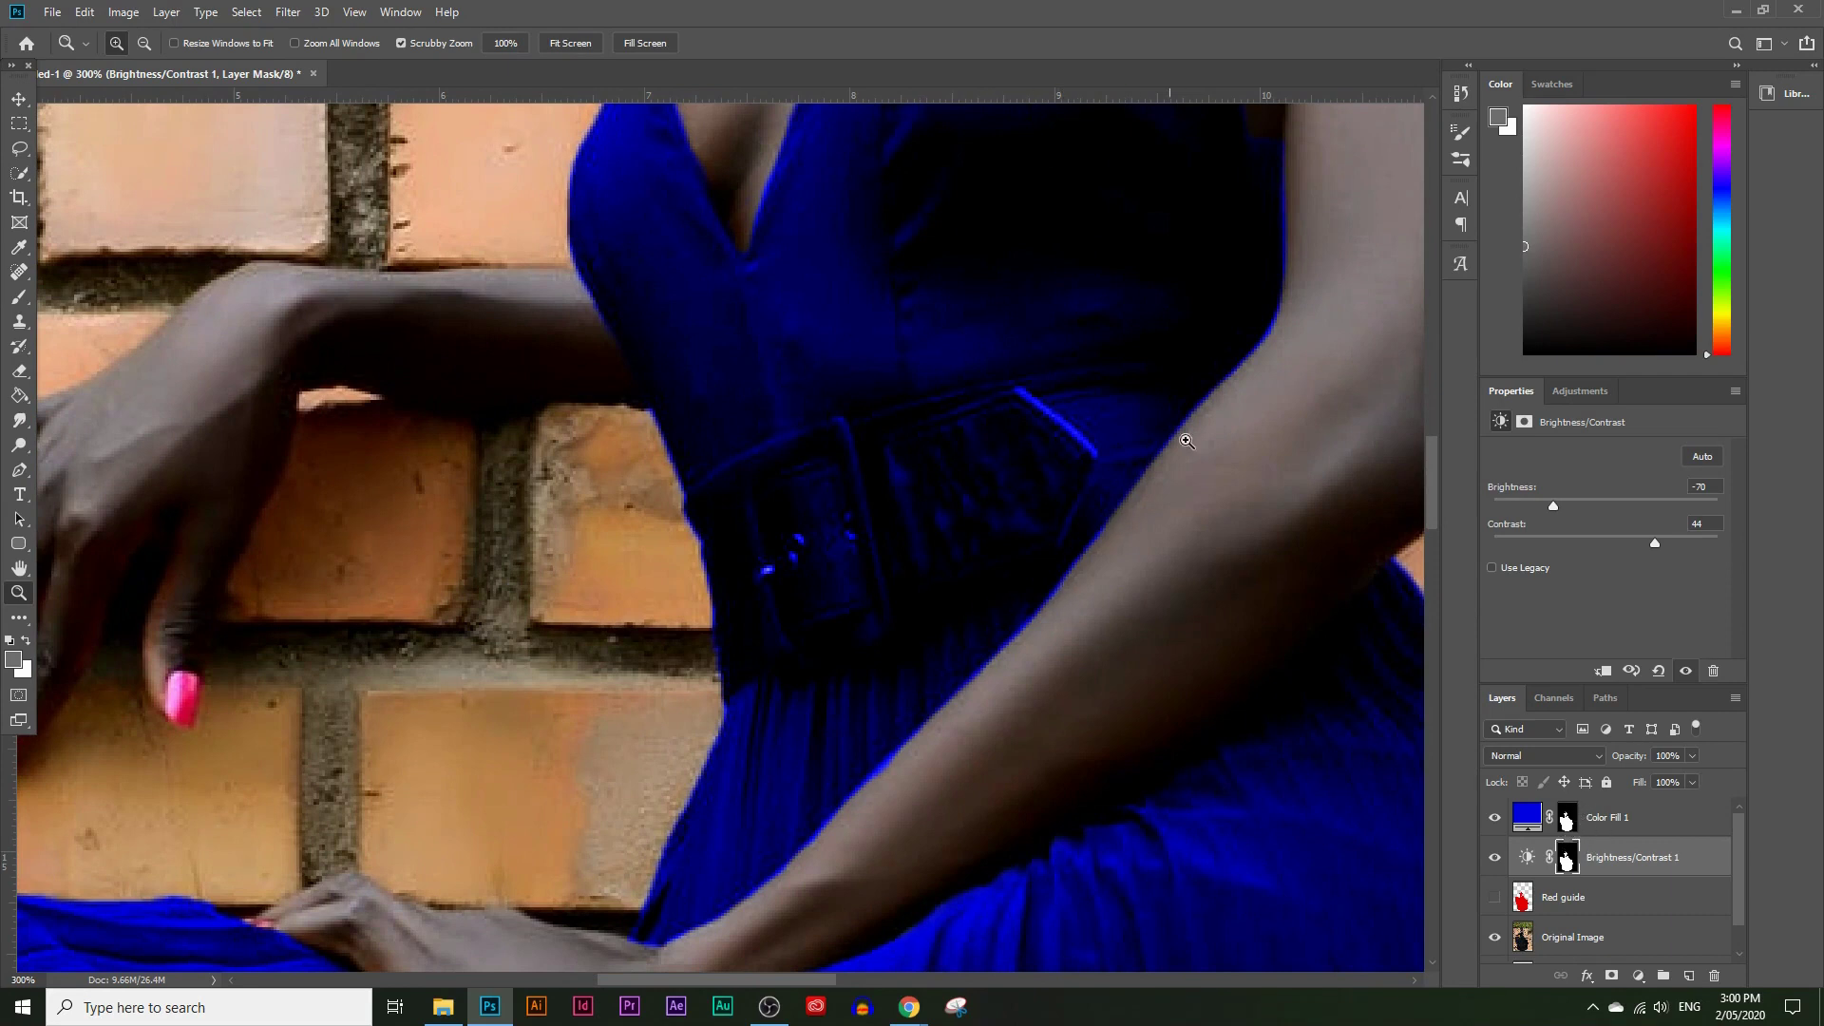
pyautogui.click(1632, 832)
pyautogui.click(1645, 865)
pyautogui.keyDown('shift'); pyautogui.click(1650, 823); pyautogui.keyUp('shift')
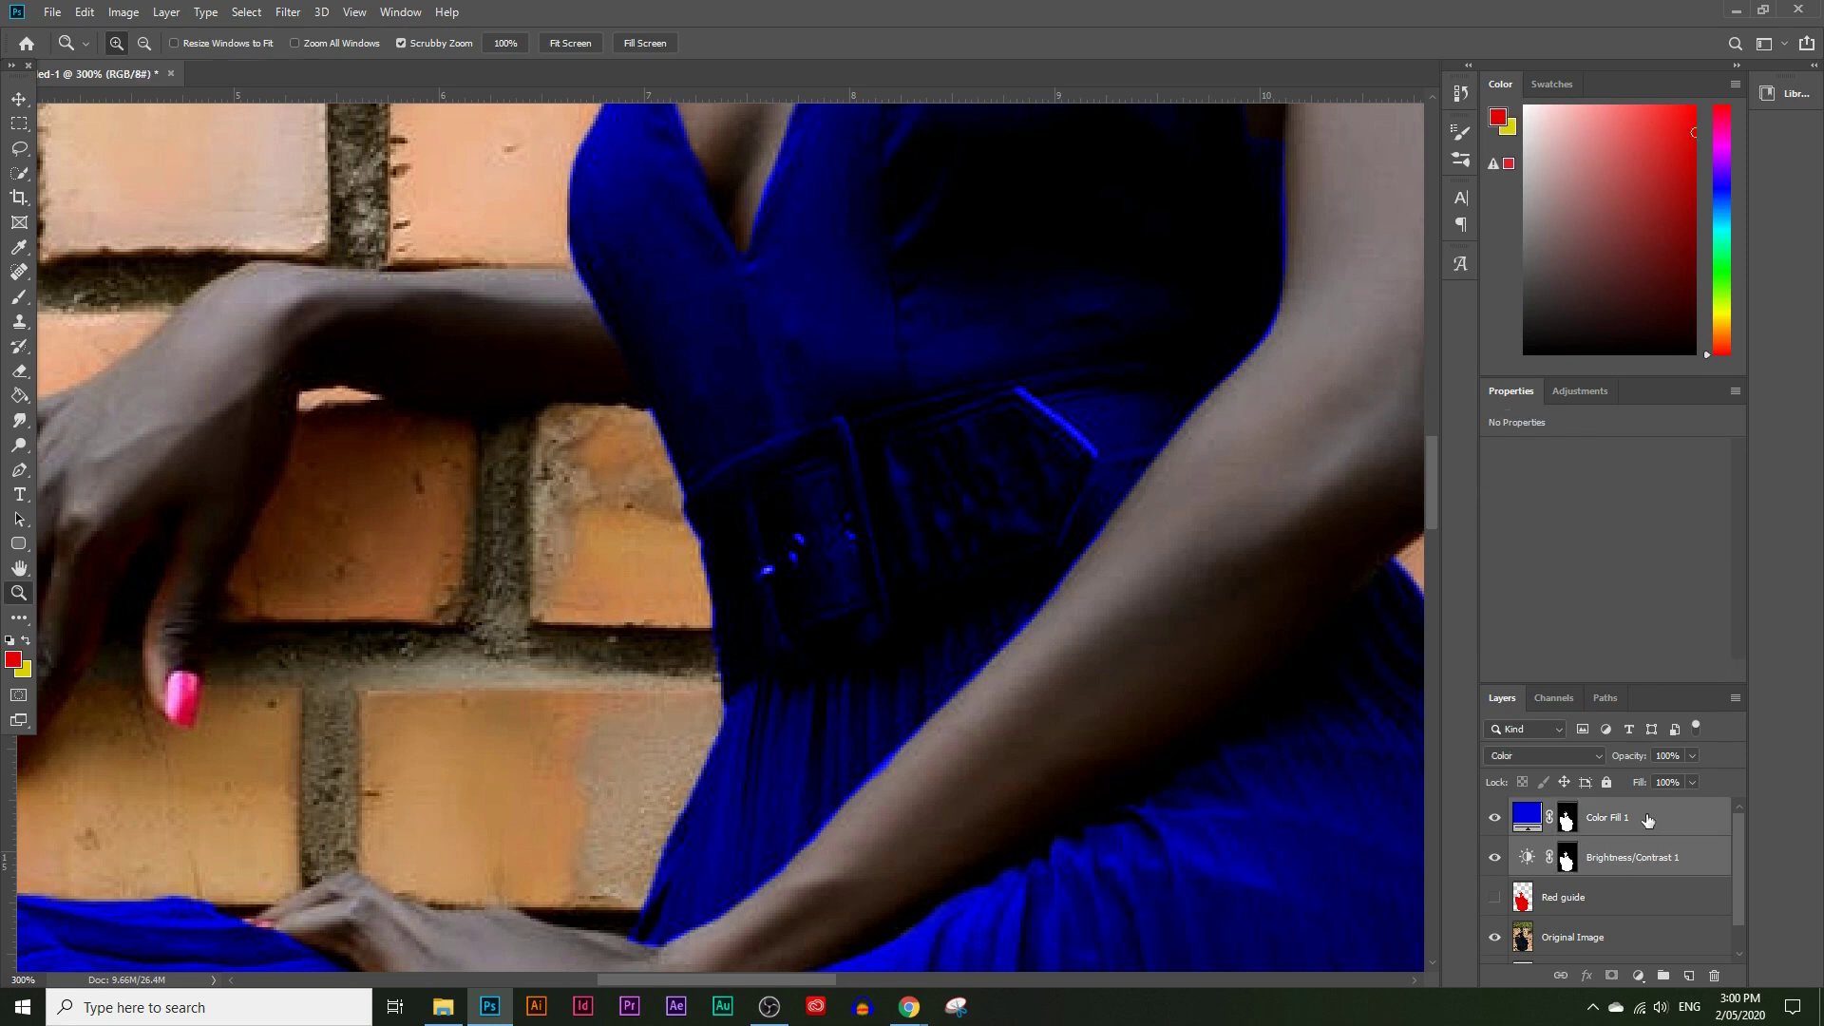
pyautogui.click(1665, 976)
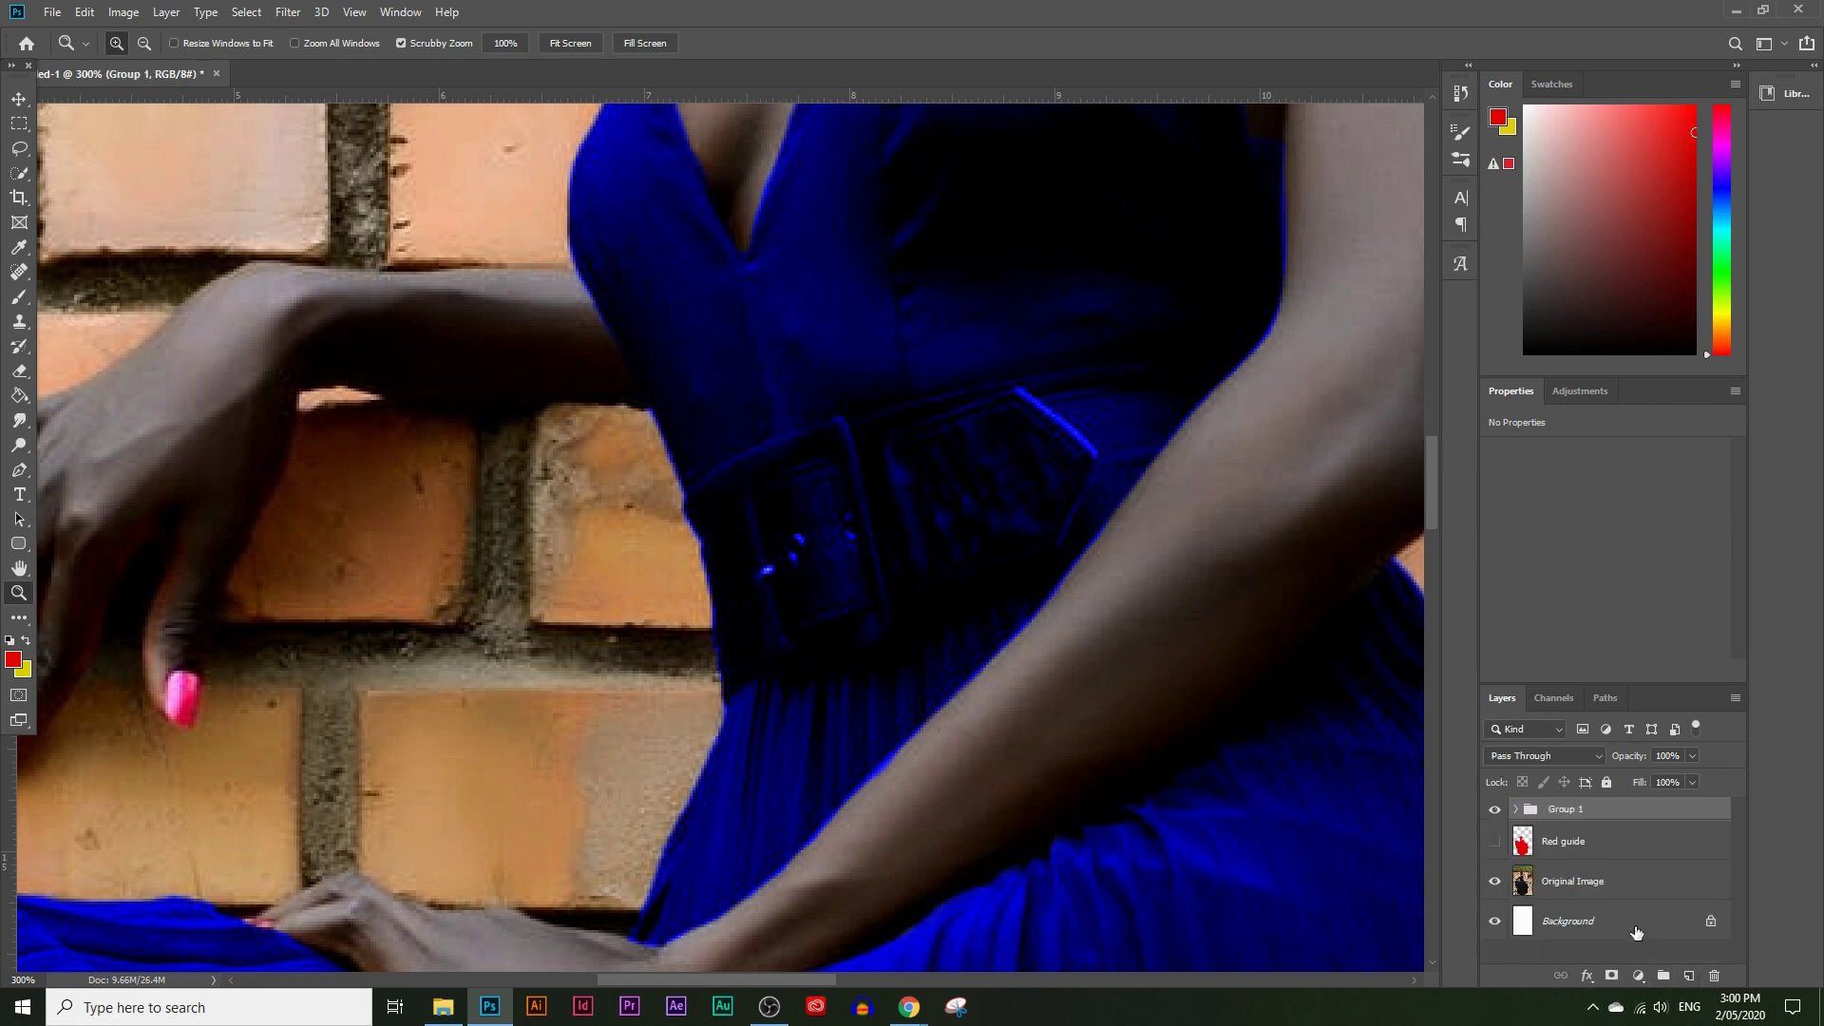
# Step: Check the contents of the new group, collapse it and add a layer mask to it
pyautogui.click(1518, 809)
pyautogui.click(1517, 809)
pyautogui.click(1518, 810)
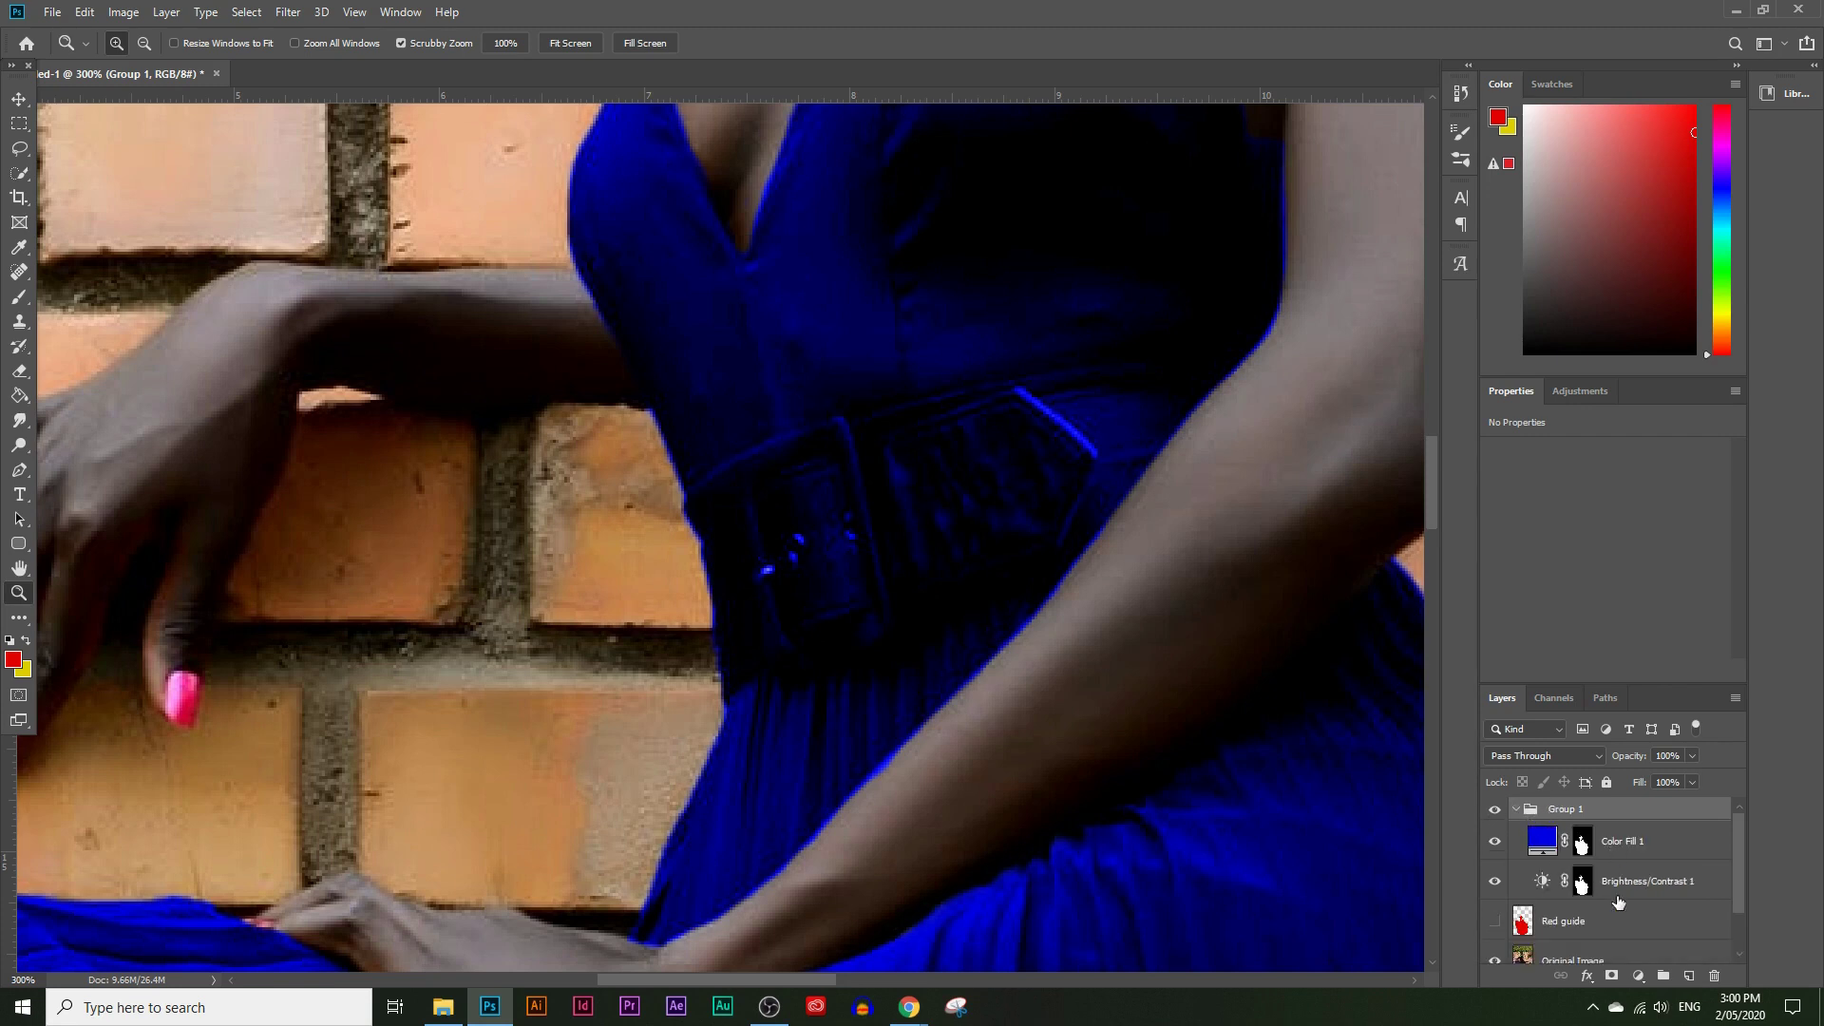
pyautogui.click(1517, 810)
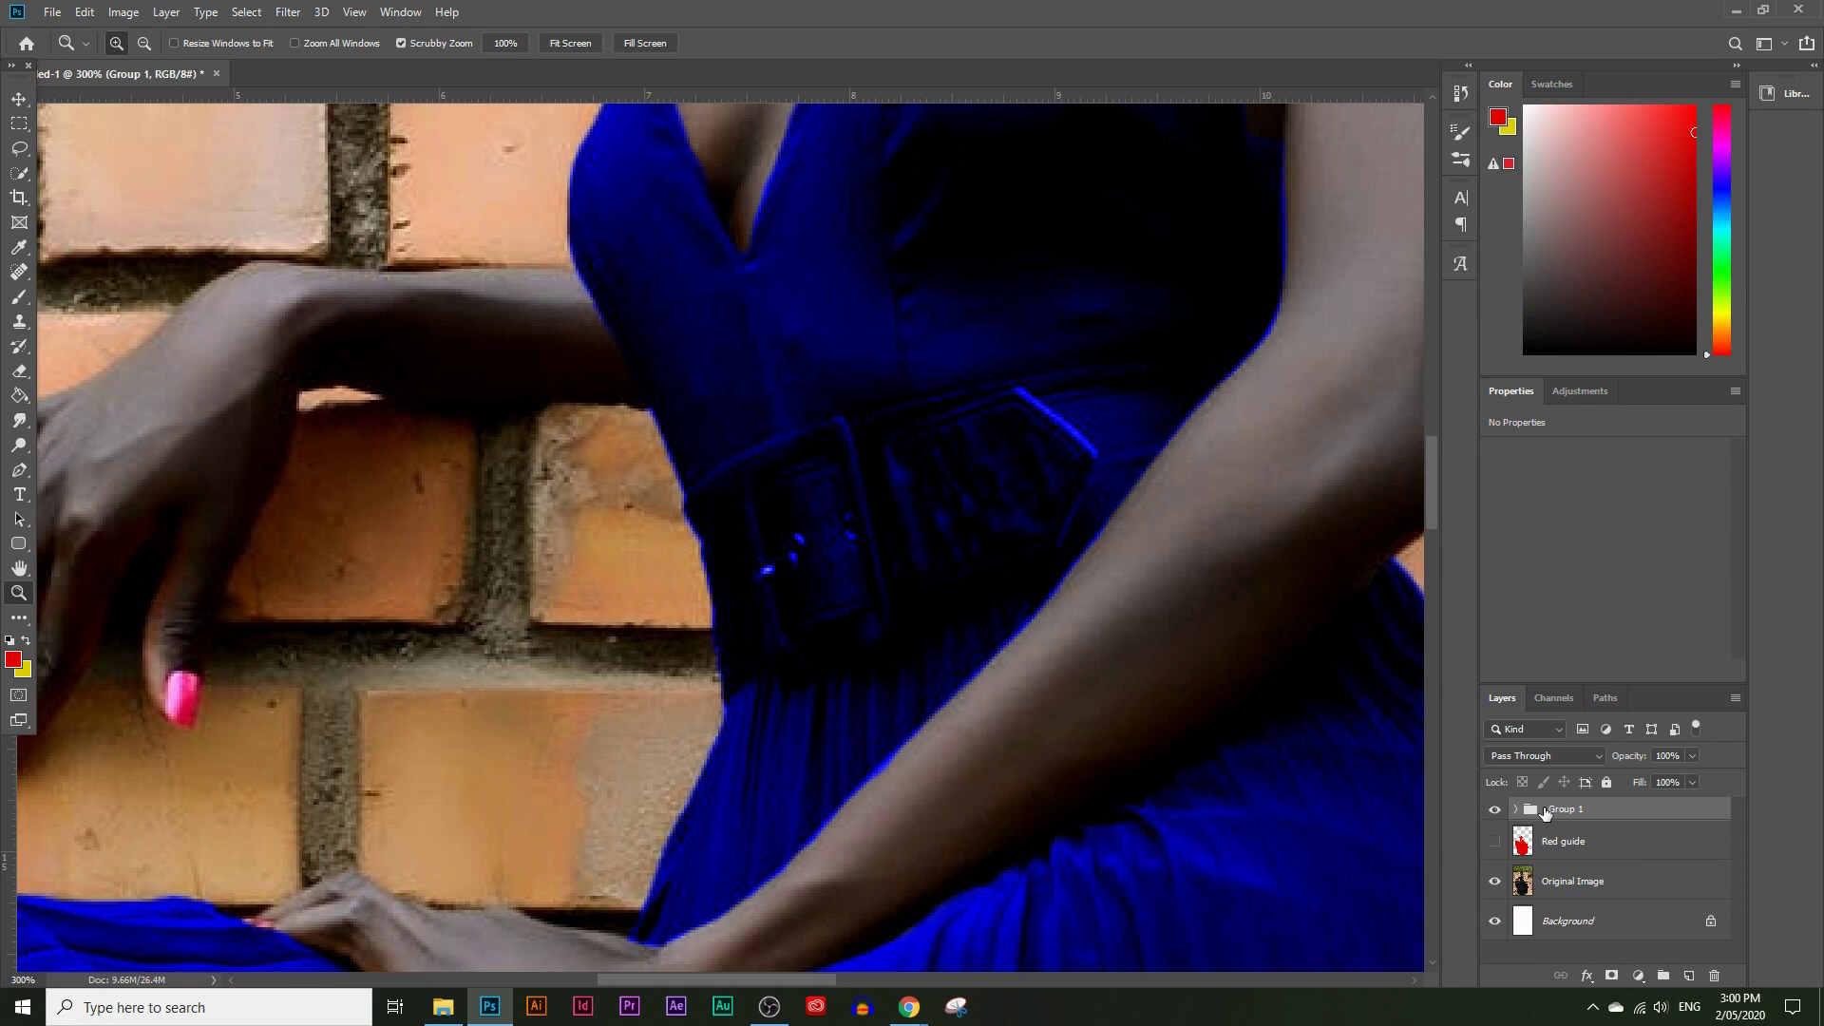
pyautogui.click(1614, 975)
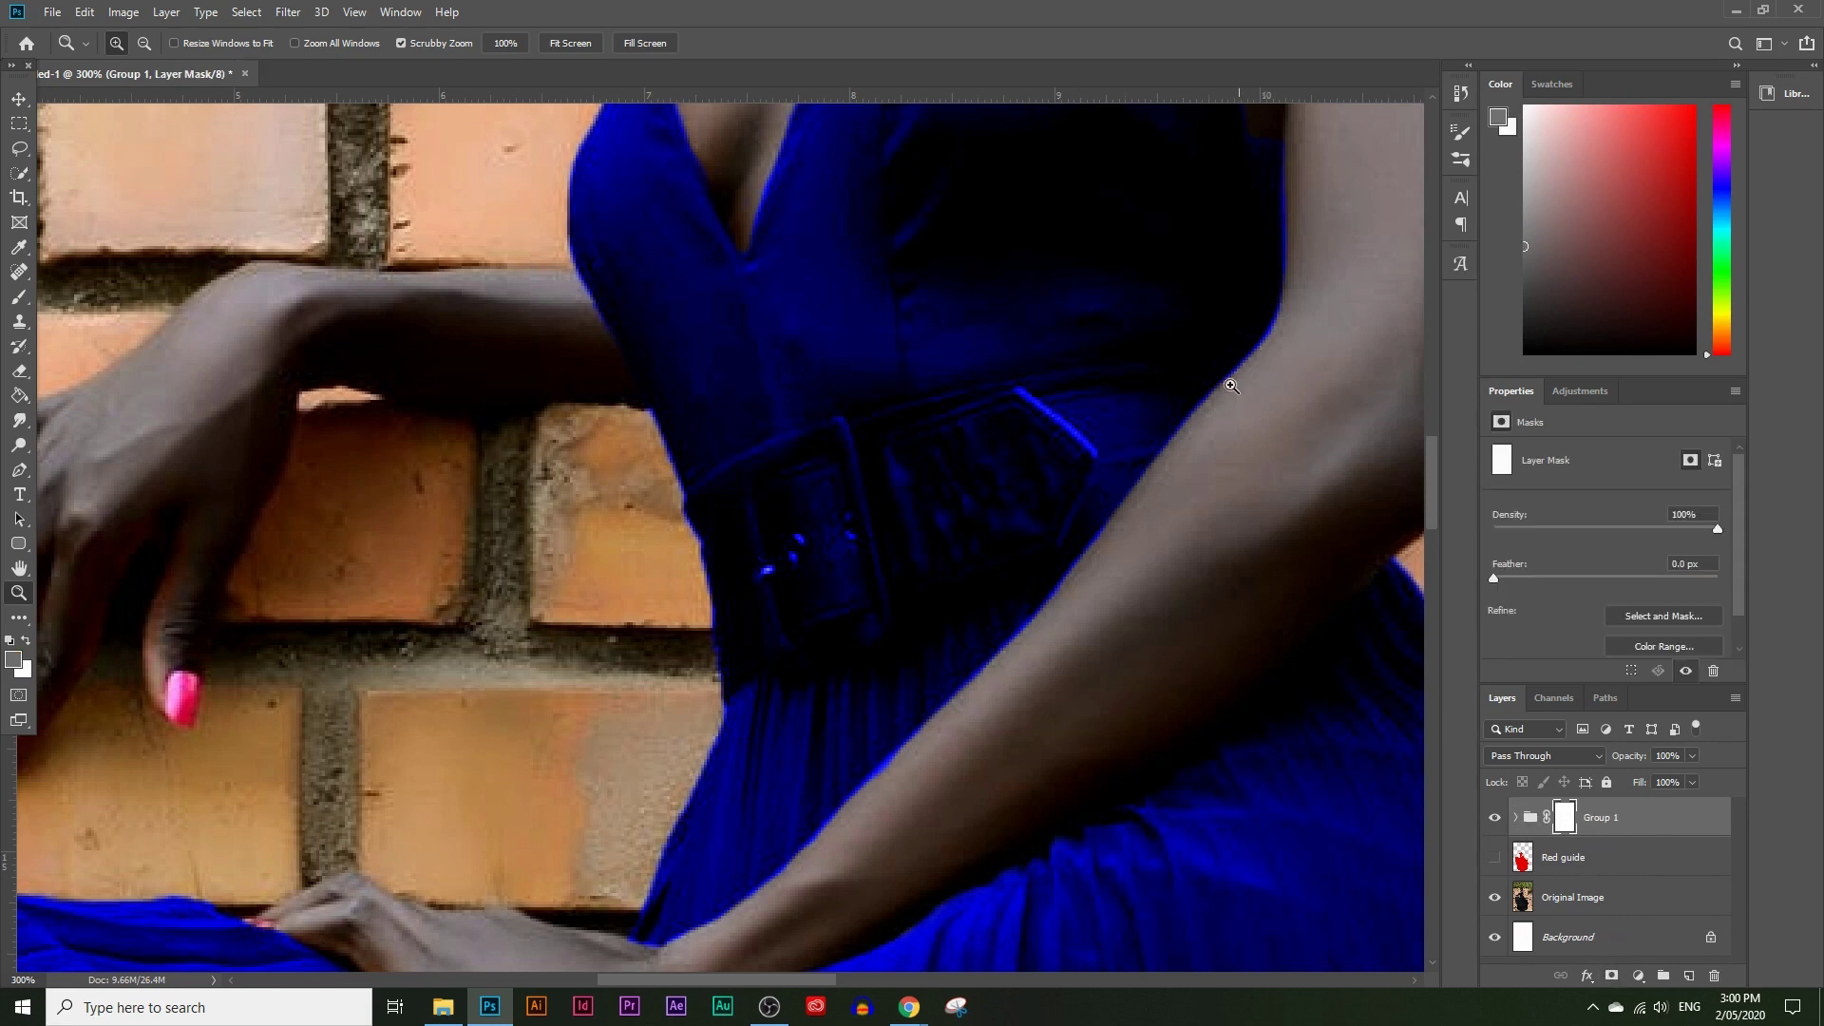
# Step: Paint black #000000 with the Brush on the group's mask to remove the blue fringe along the forearm's edge at the waist
pyautogui.click(19, 300)
pyautogui.click(14, 660)
pyautogui.click(1175, 726)
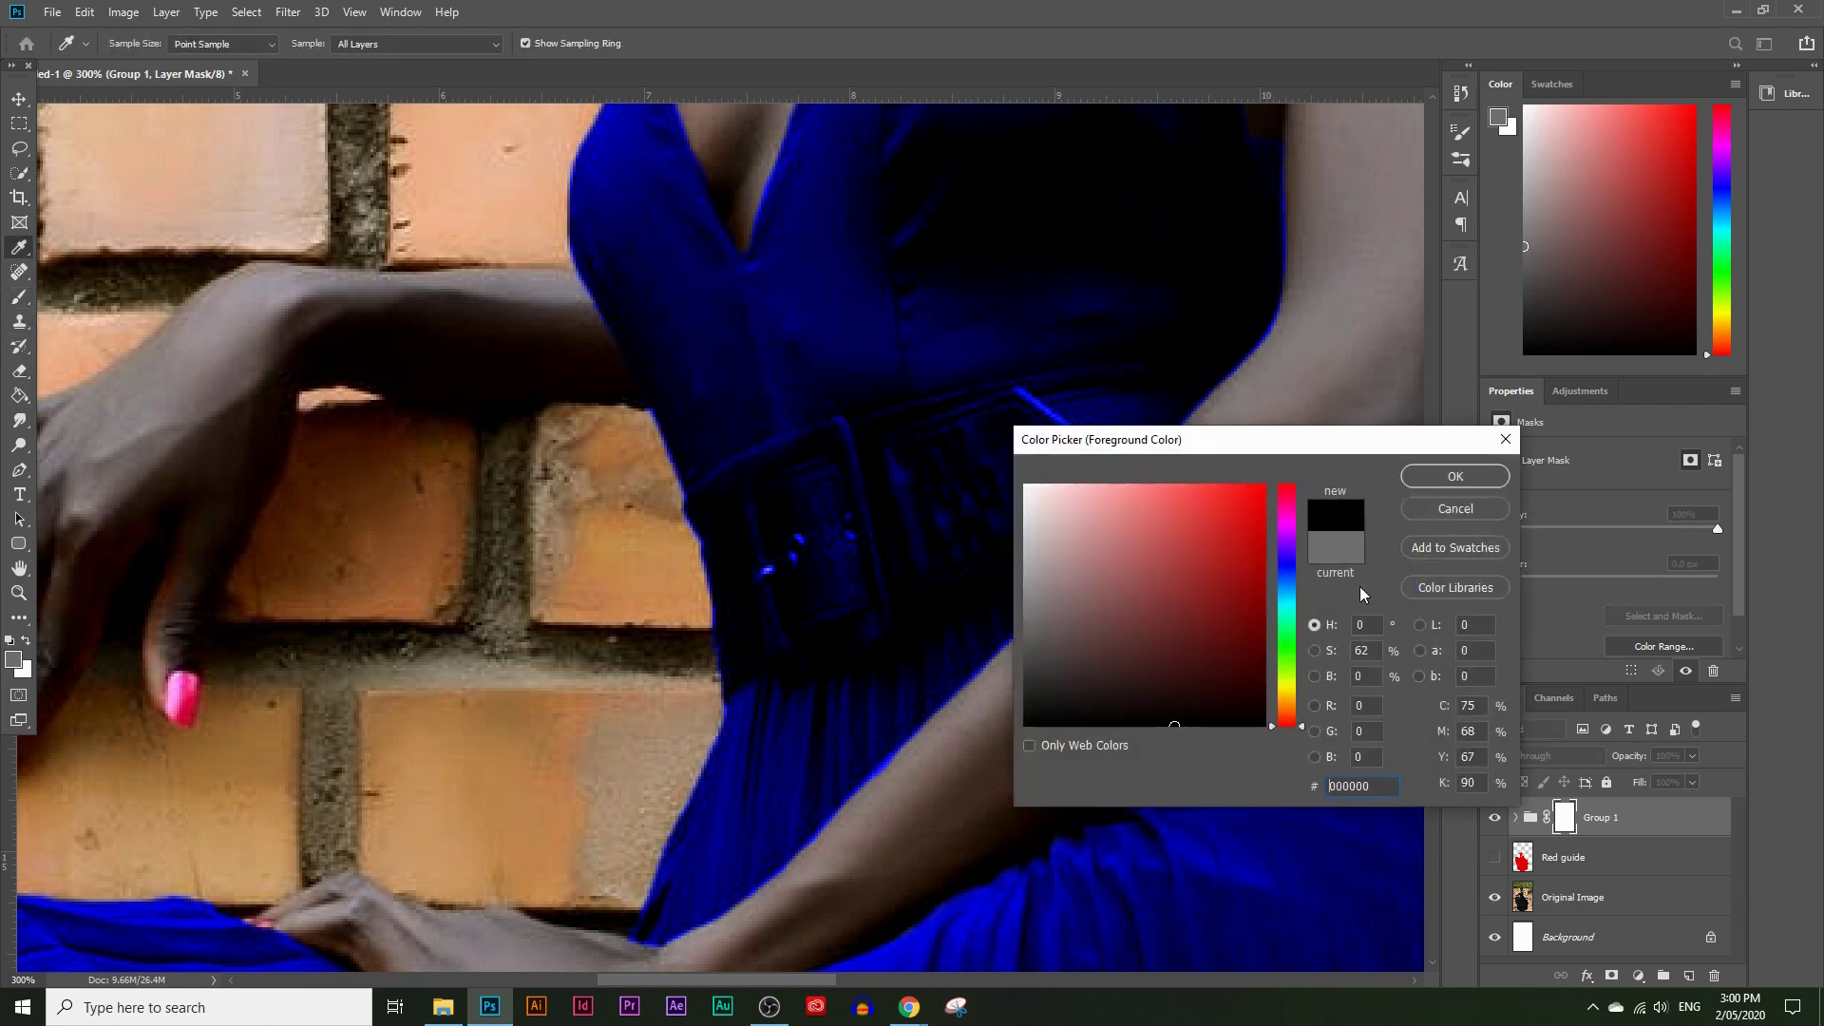
pyautogui.click(1448, 478)
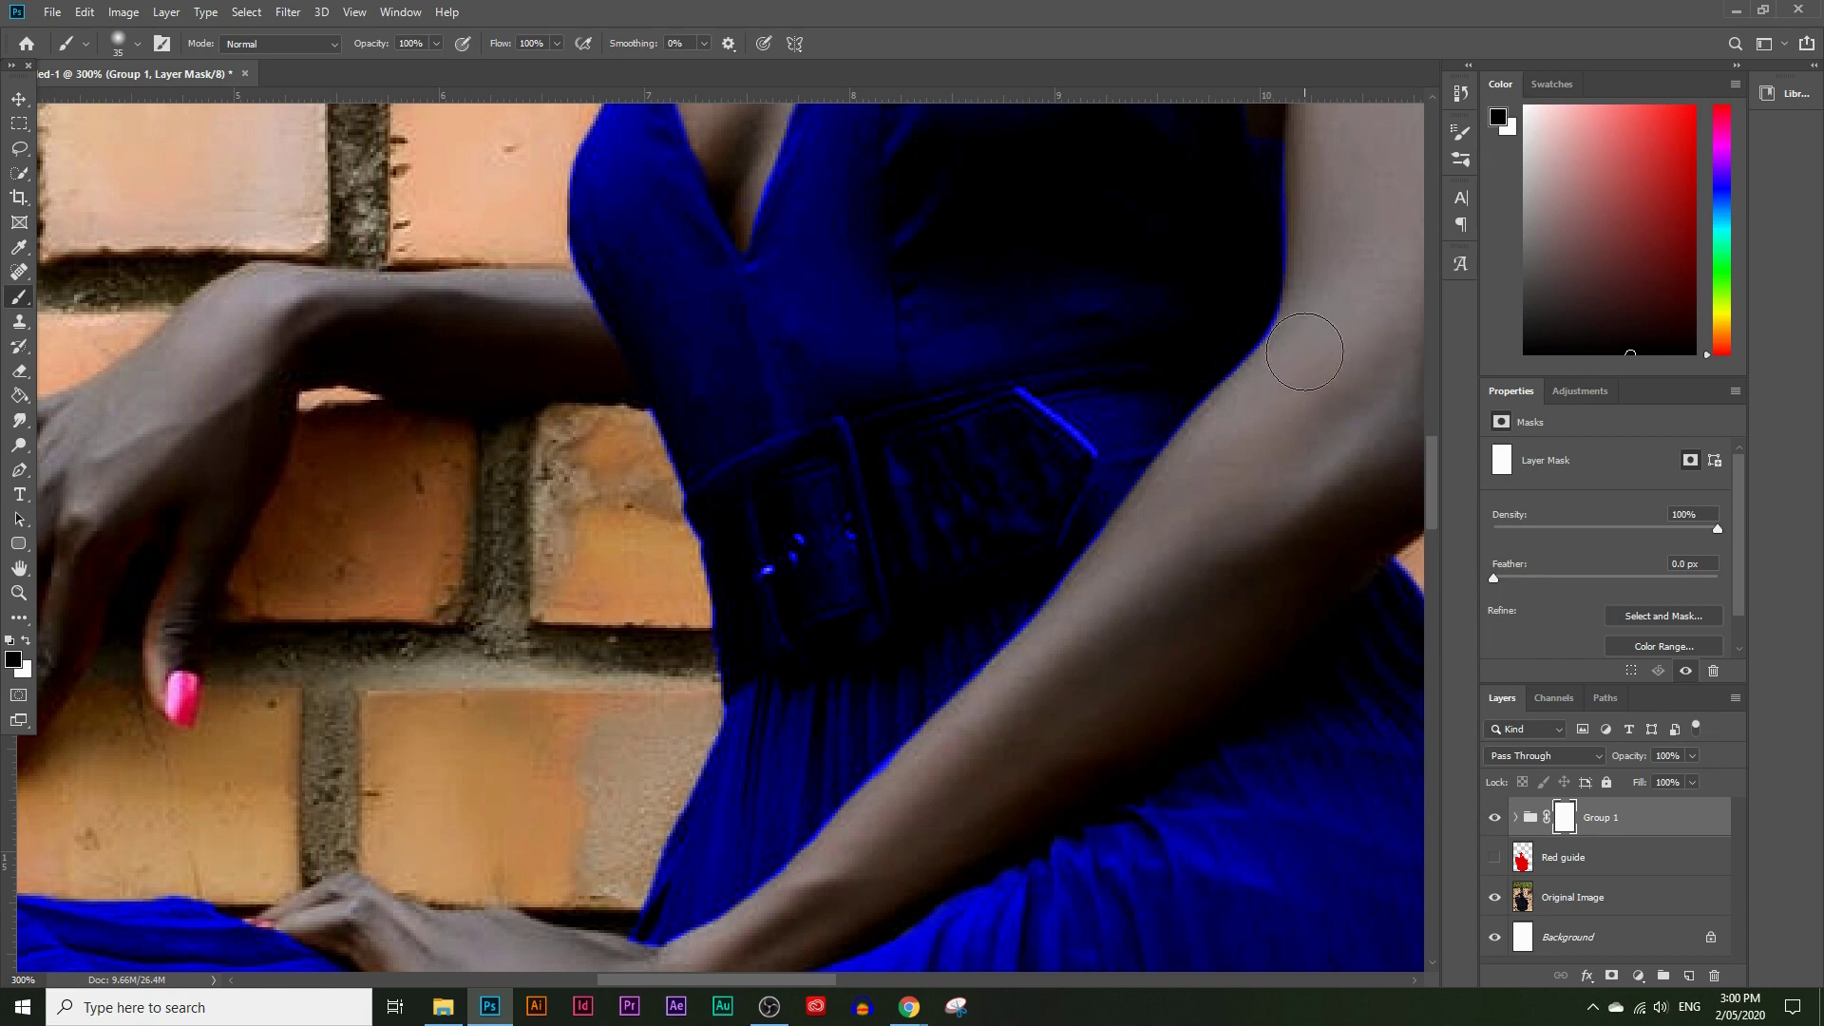
pyautogui.moveTo(1300, 349); pyautogui.dragTo(1073, 630)
pyautogui.scroll(-1, 969, 745)
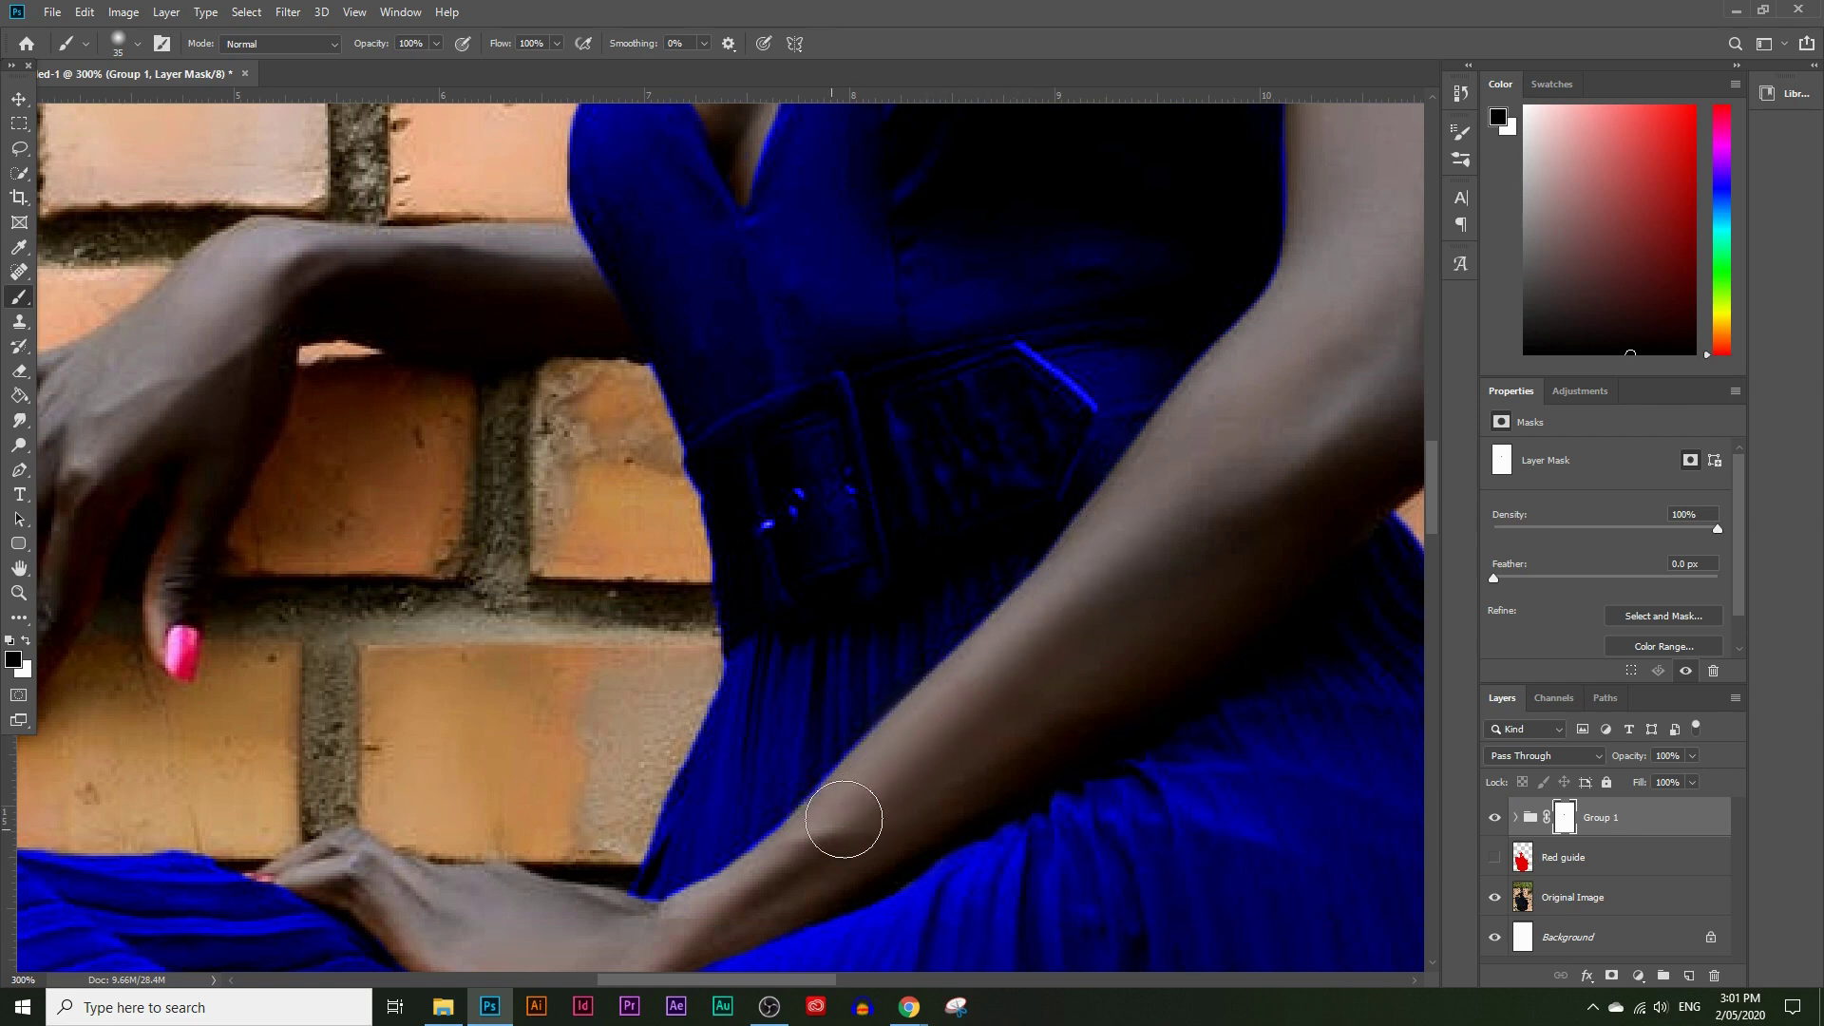
pyautogui.scroll(5, 1068, 656)
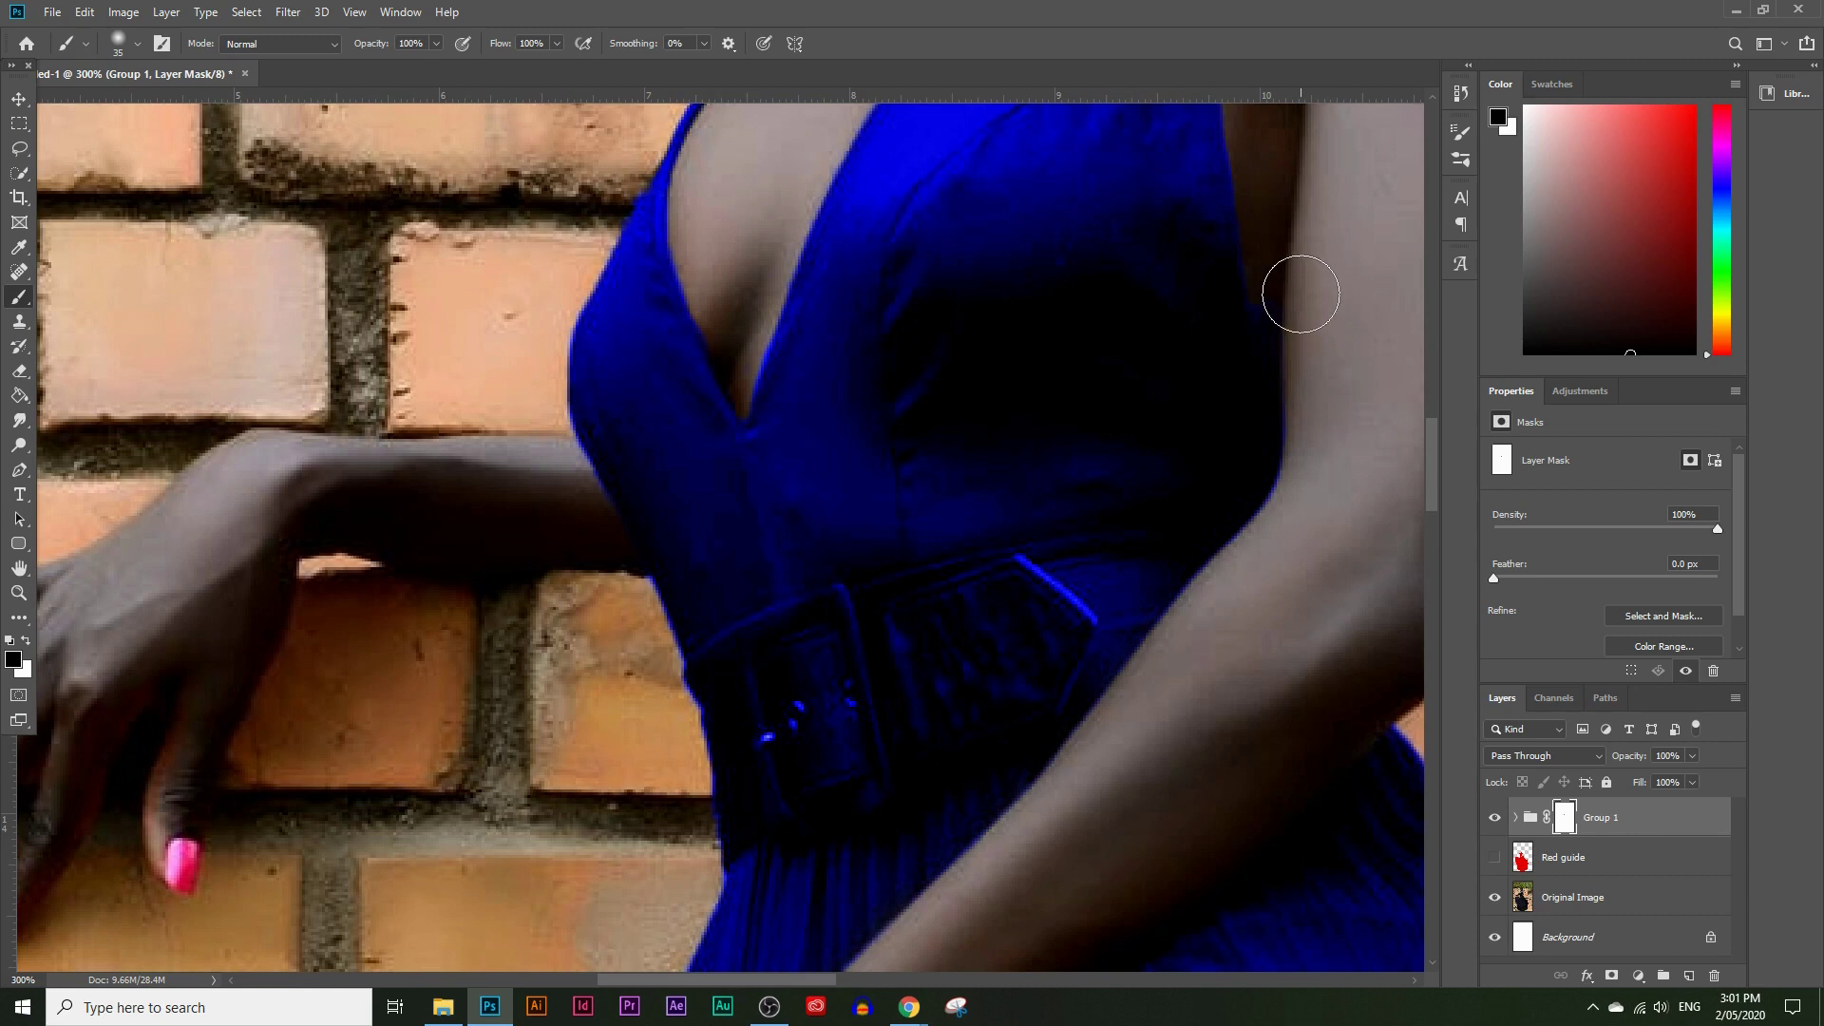
pyautogui.scroll(2, 958, 502)
pyautogui.scroll(1, 958, 502)
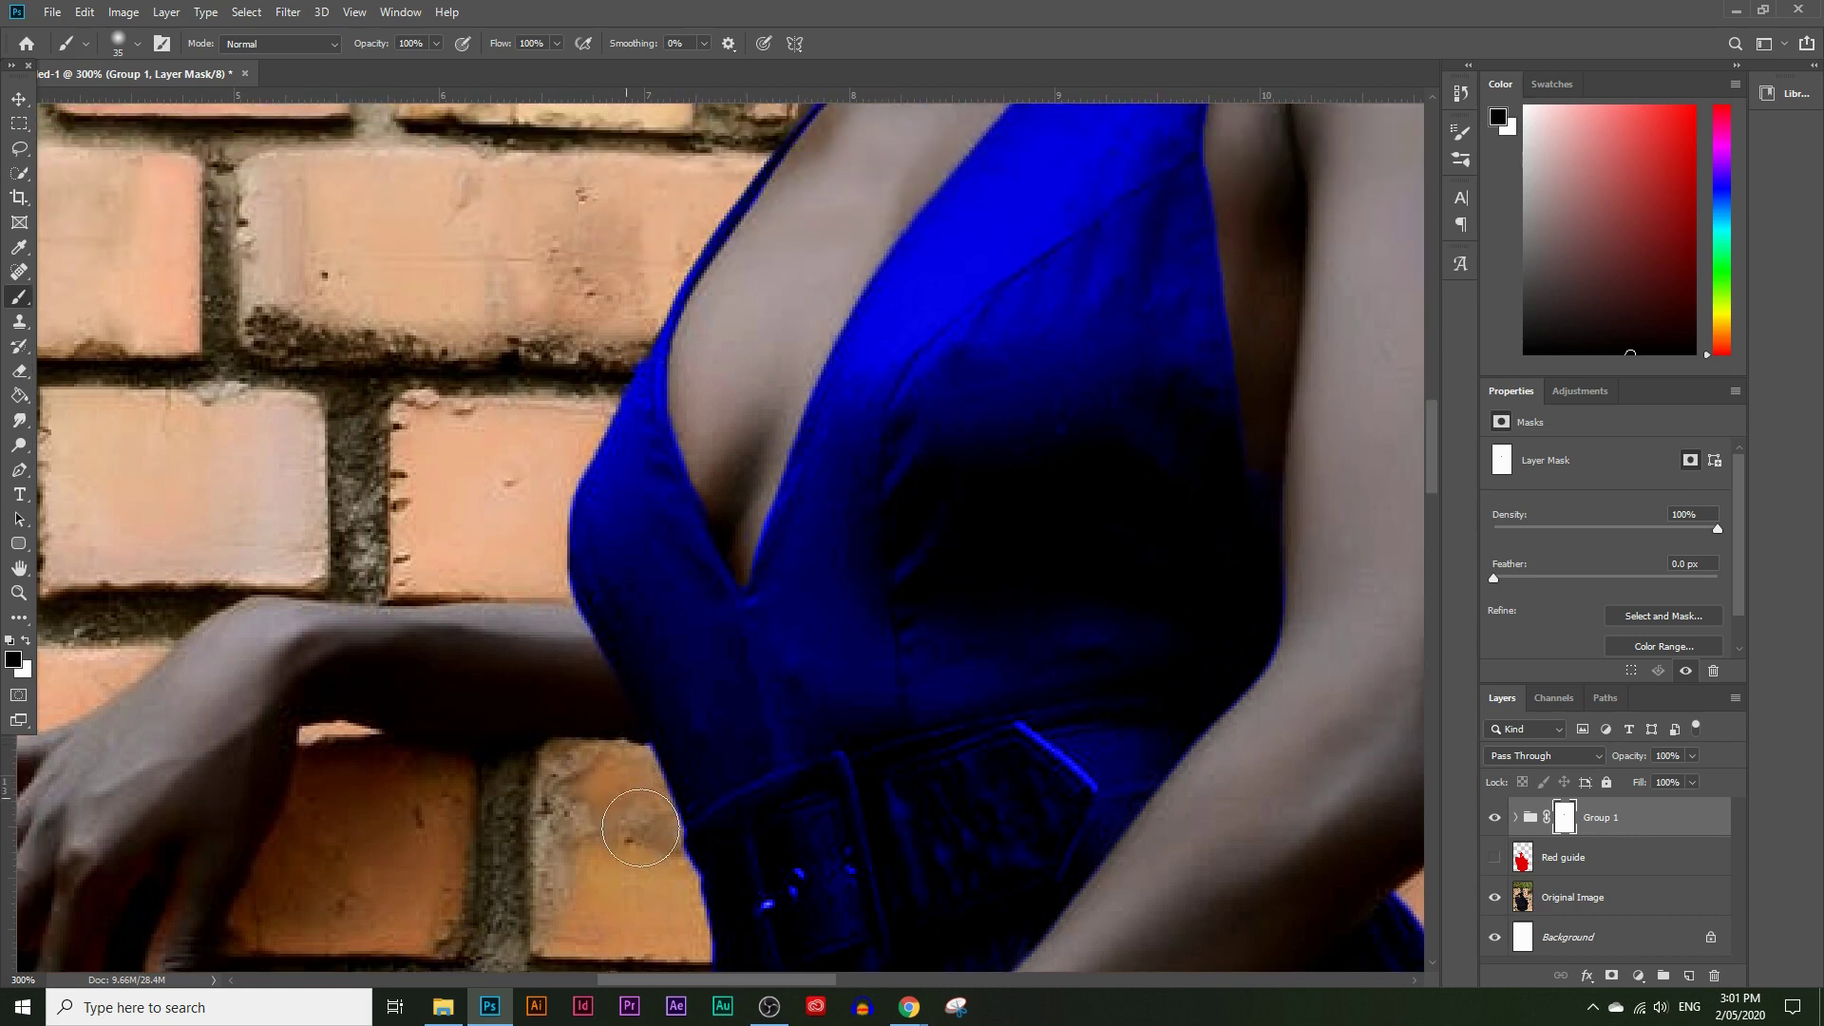
pyautogui.doubleClick(19, 593)
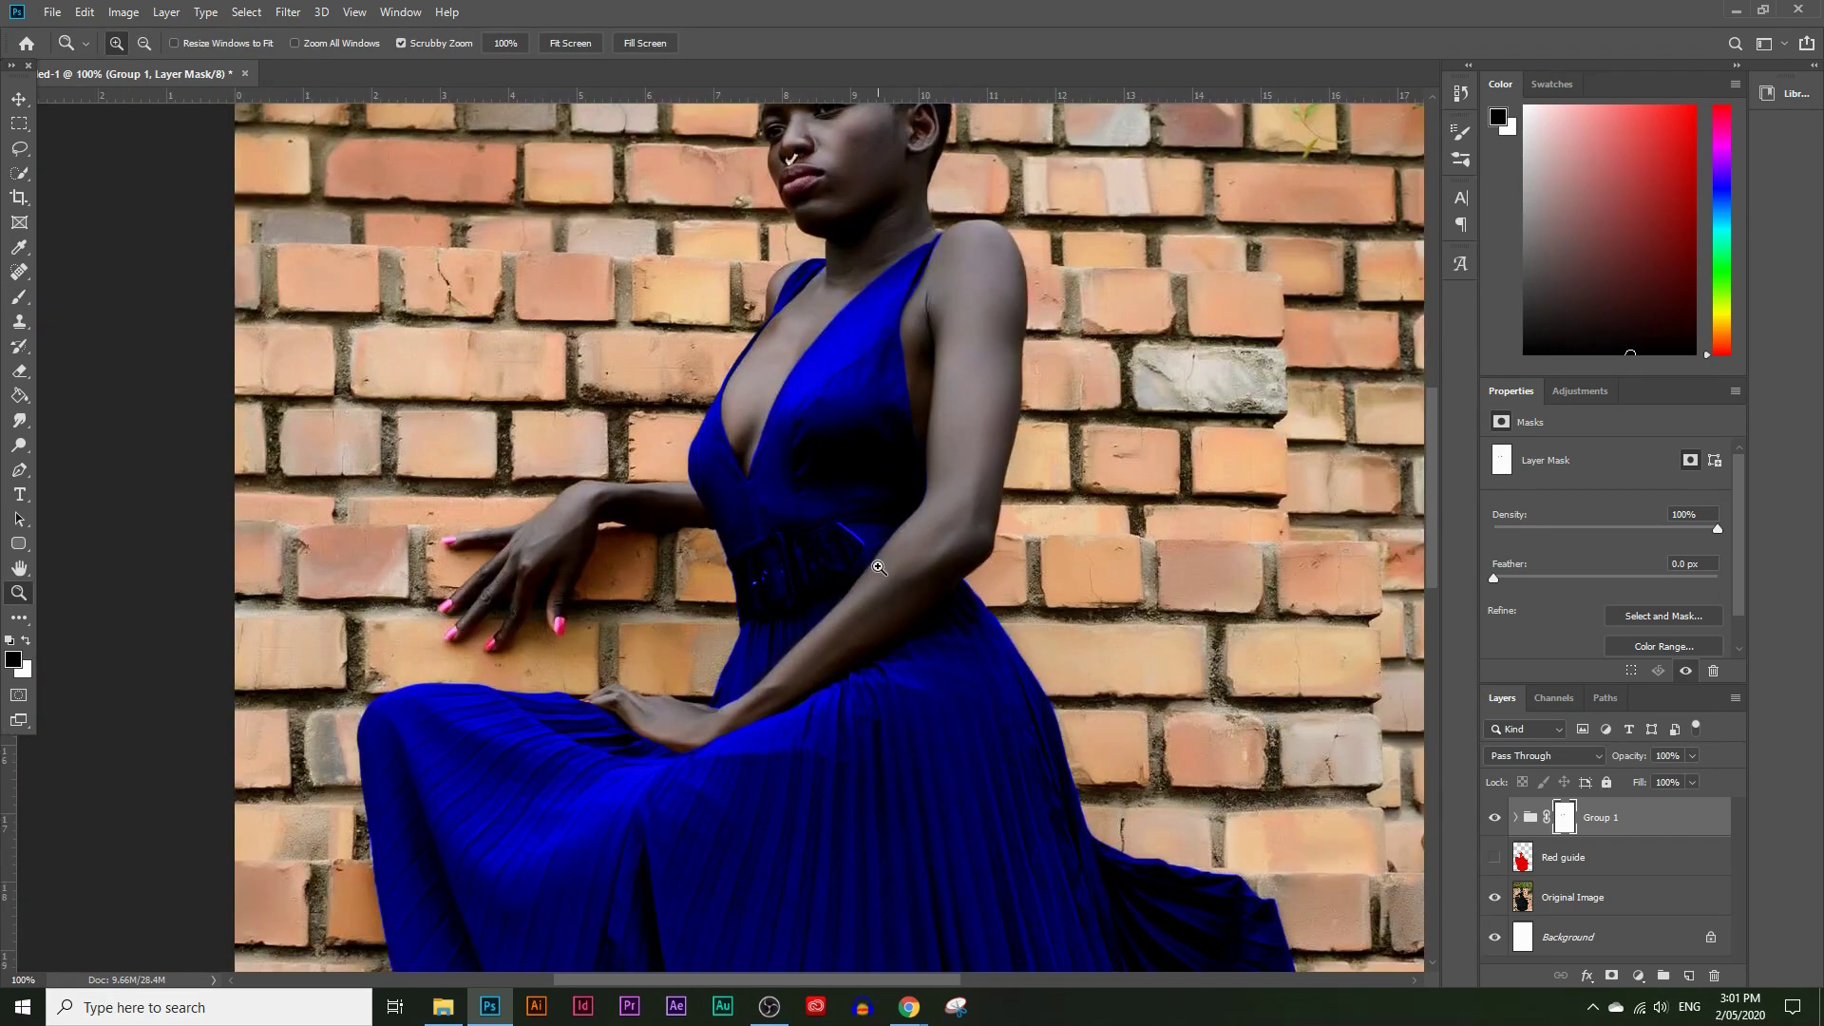
pyautogui.scroll(1, 866, 576)
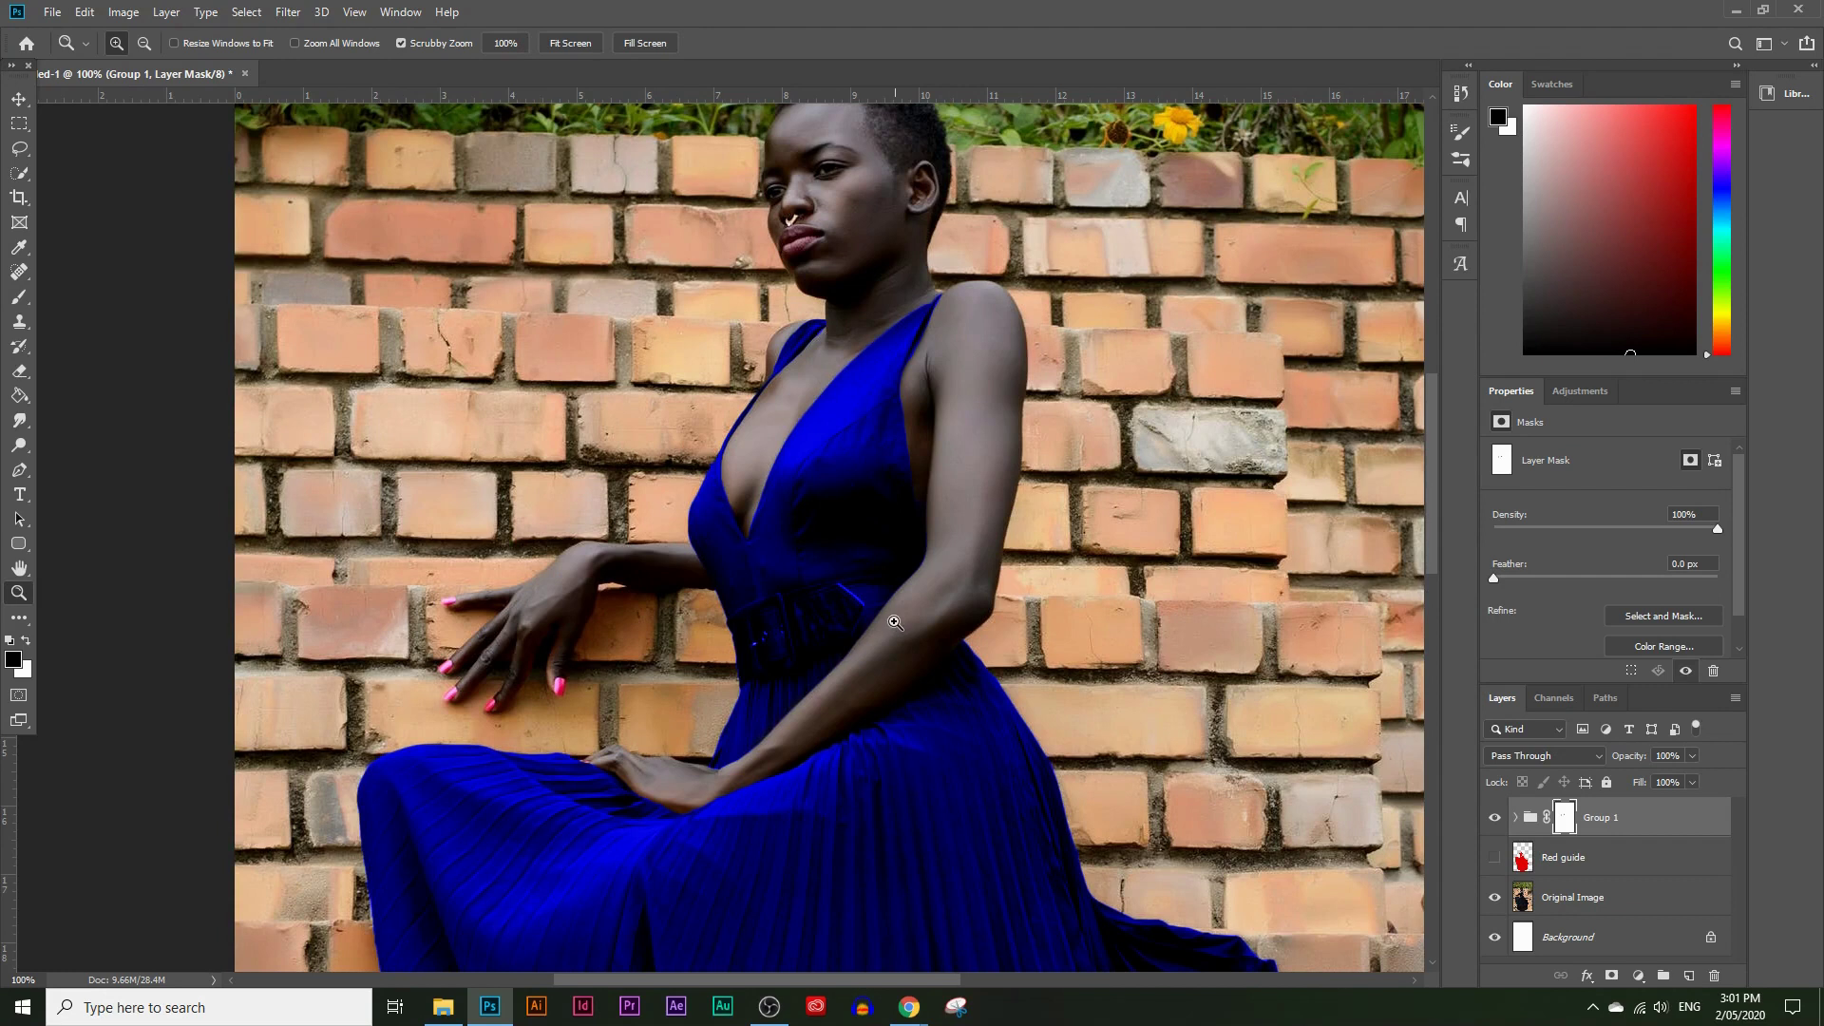
# Step: Expand Group 1 and change the Color Fill 1 colour to yellow-green #a0b300
pyautogui.scroll(-2, 892, 611)
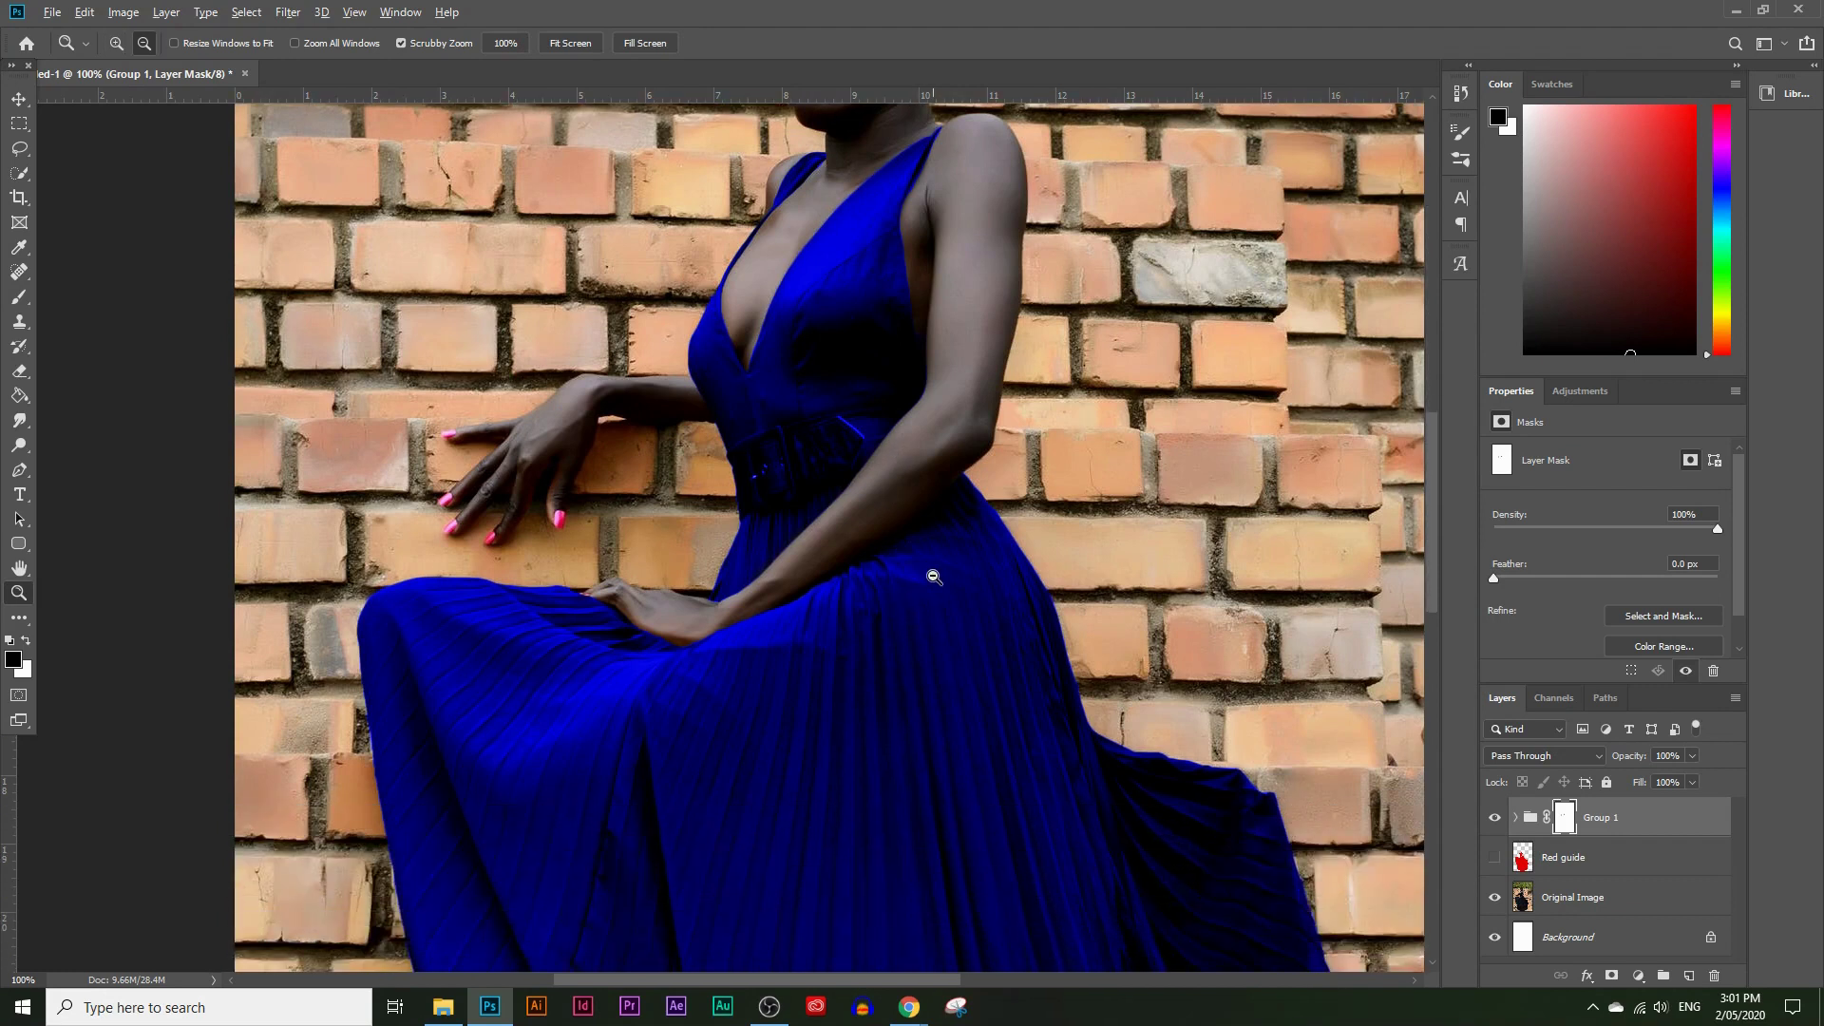
pyautogui.keyDown('alt'); pyautogui.click(936, 584); pyautogui.keyUp('alt')
pyautogui.scroll(-4, 953, 605)
pyautogui.scroll(-2, 982, 617)
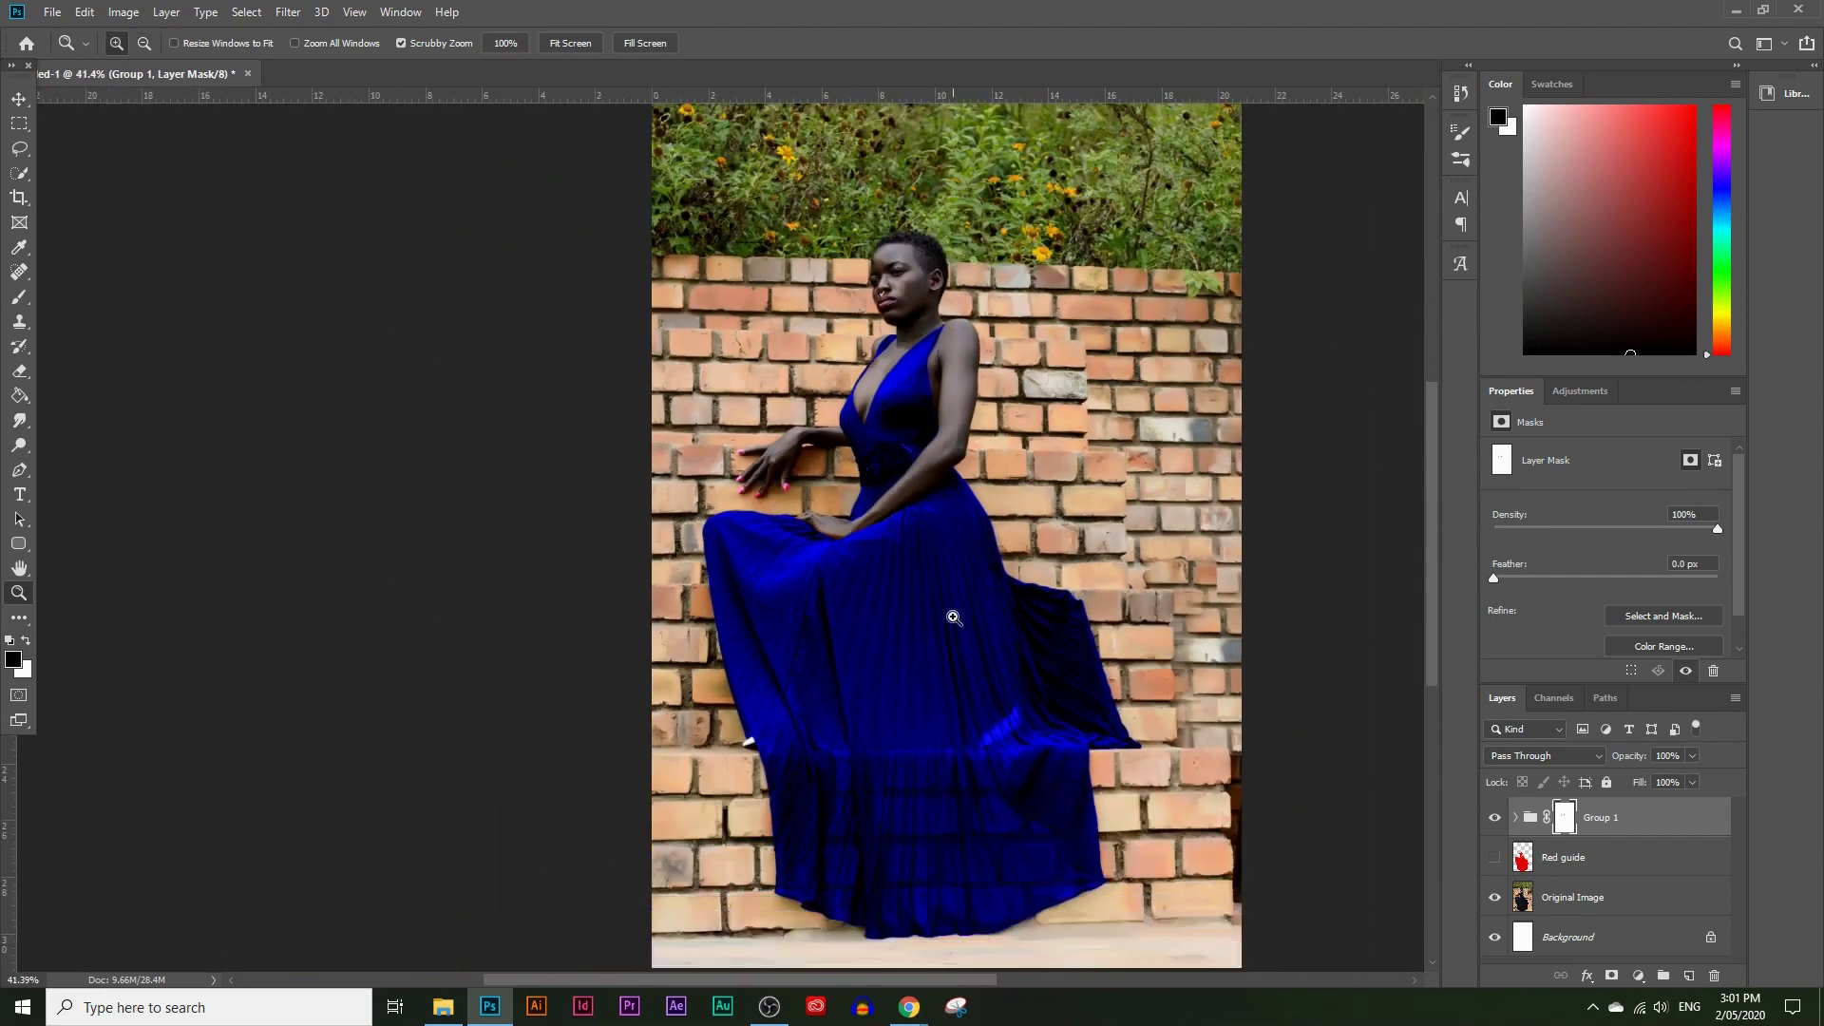
pyautogui.scroll(2, 953, 617)
pyautogui.scroll(-2, 953, 617)
pyautogui.click(1516, 819)
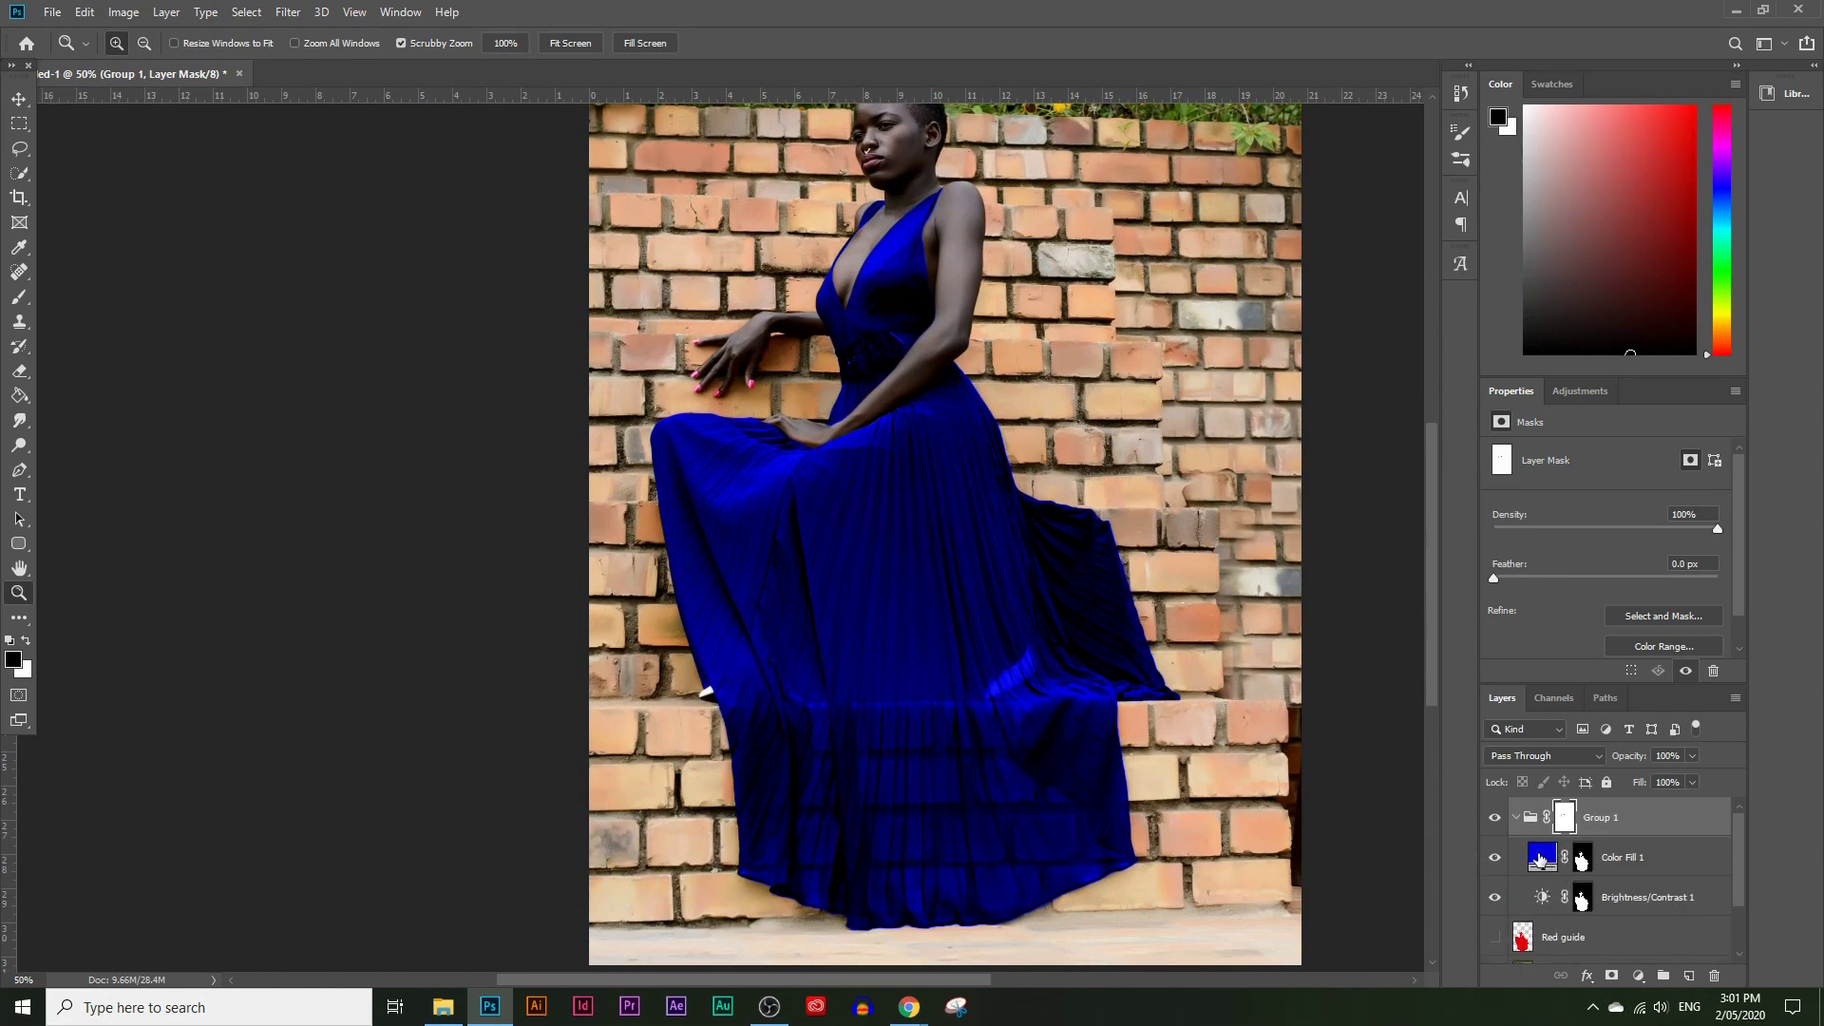
pyautogui.doubleClick(1548, 860)
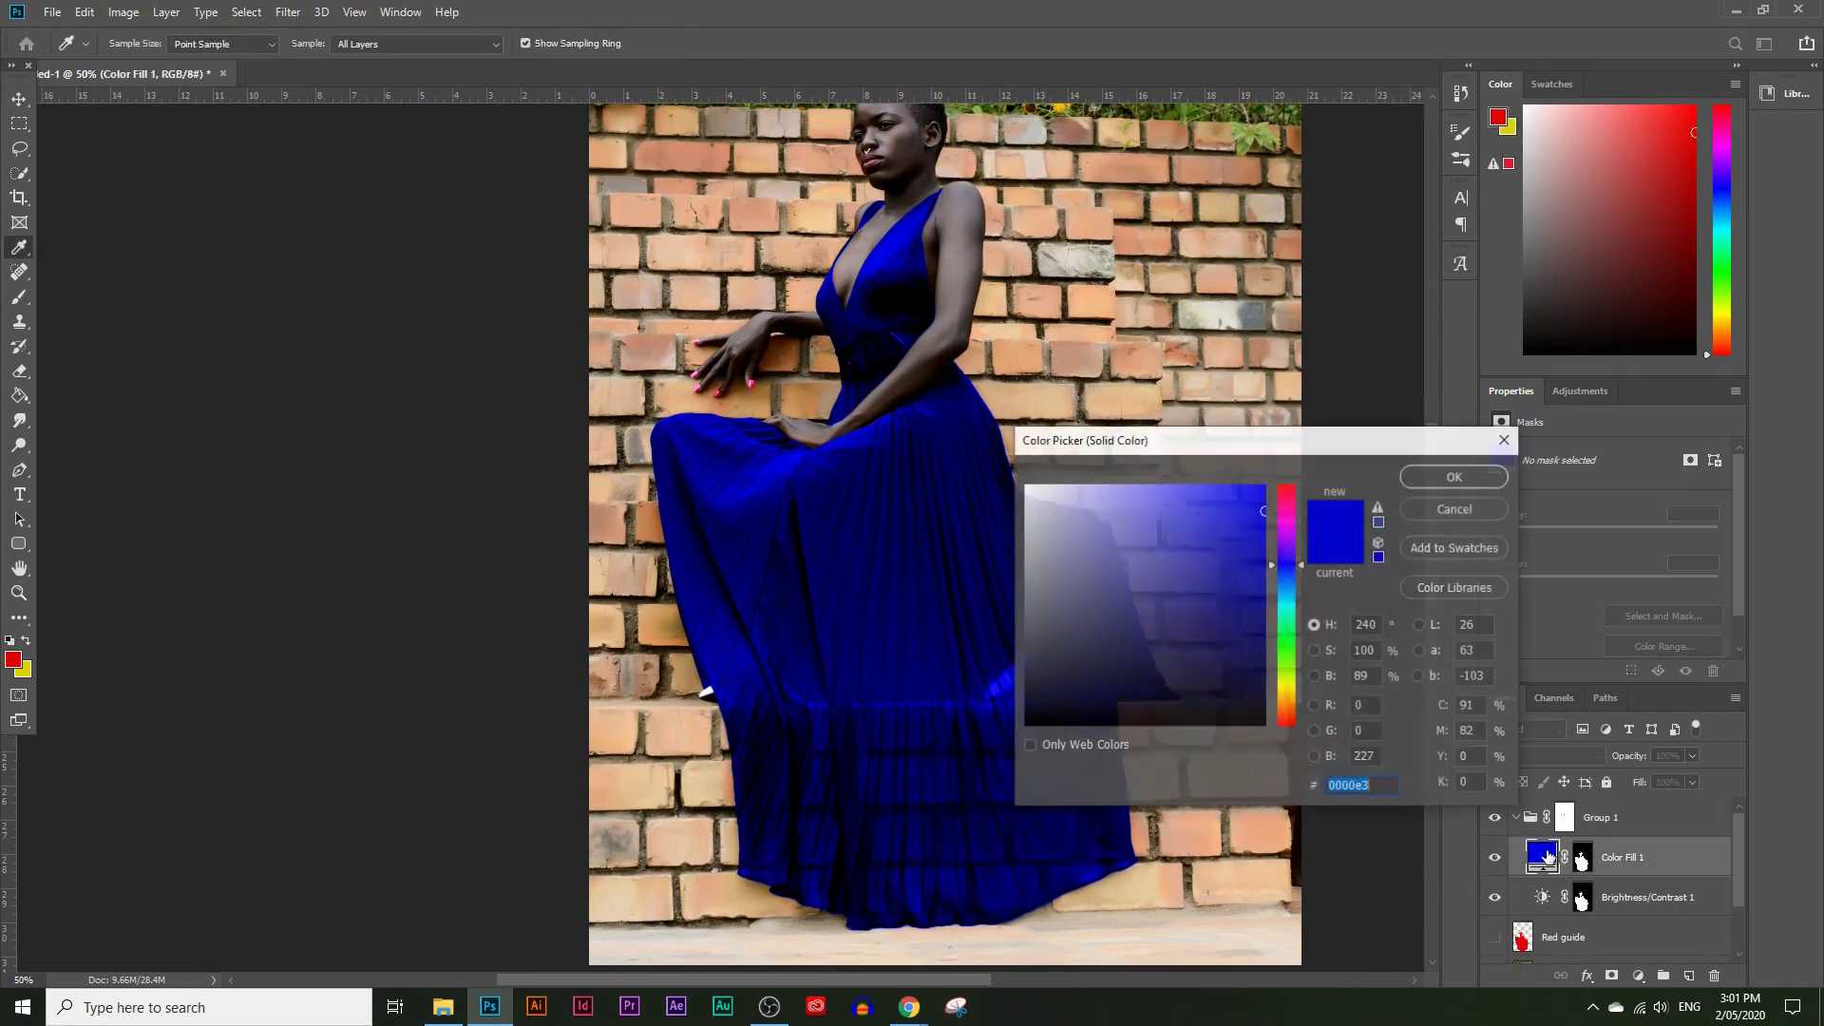
pyautogui.moveTo(1274, 448)
pyautogui.mouseDown()
pyautogui.moveTo(1413, 435)
pyautogui.moveTo(1428, 481)
pyautogui.moveTo(1401, 513)
pyautogui.moveTo(1405, 568)
pyautogui.moveTo(1308, 591)
pyautogui.moveTo(1172, 522)
pyautogui.moveTo(1170, 475)
pyautogui.moveTo(1399, 584)
pyautogui.mouseUp()
pyautogui.moveTo(1430, 652)
pyautogui.mouseDown()
pyautogui.moveTo(1402, 532)
pyautogui.moveTo(1413, 489)
pyautogui.moveTo(1411, 514)
pyautogui.mouseUp()
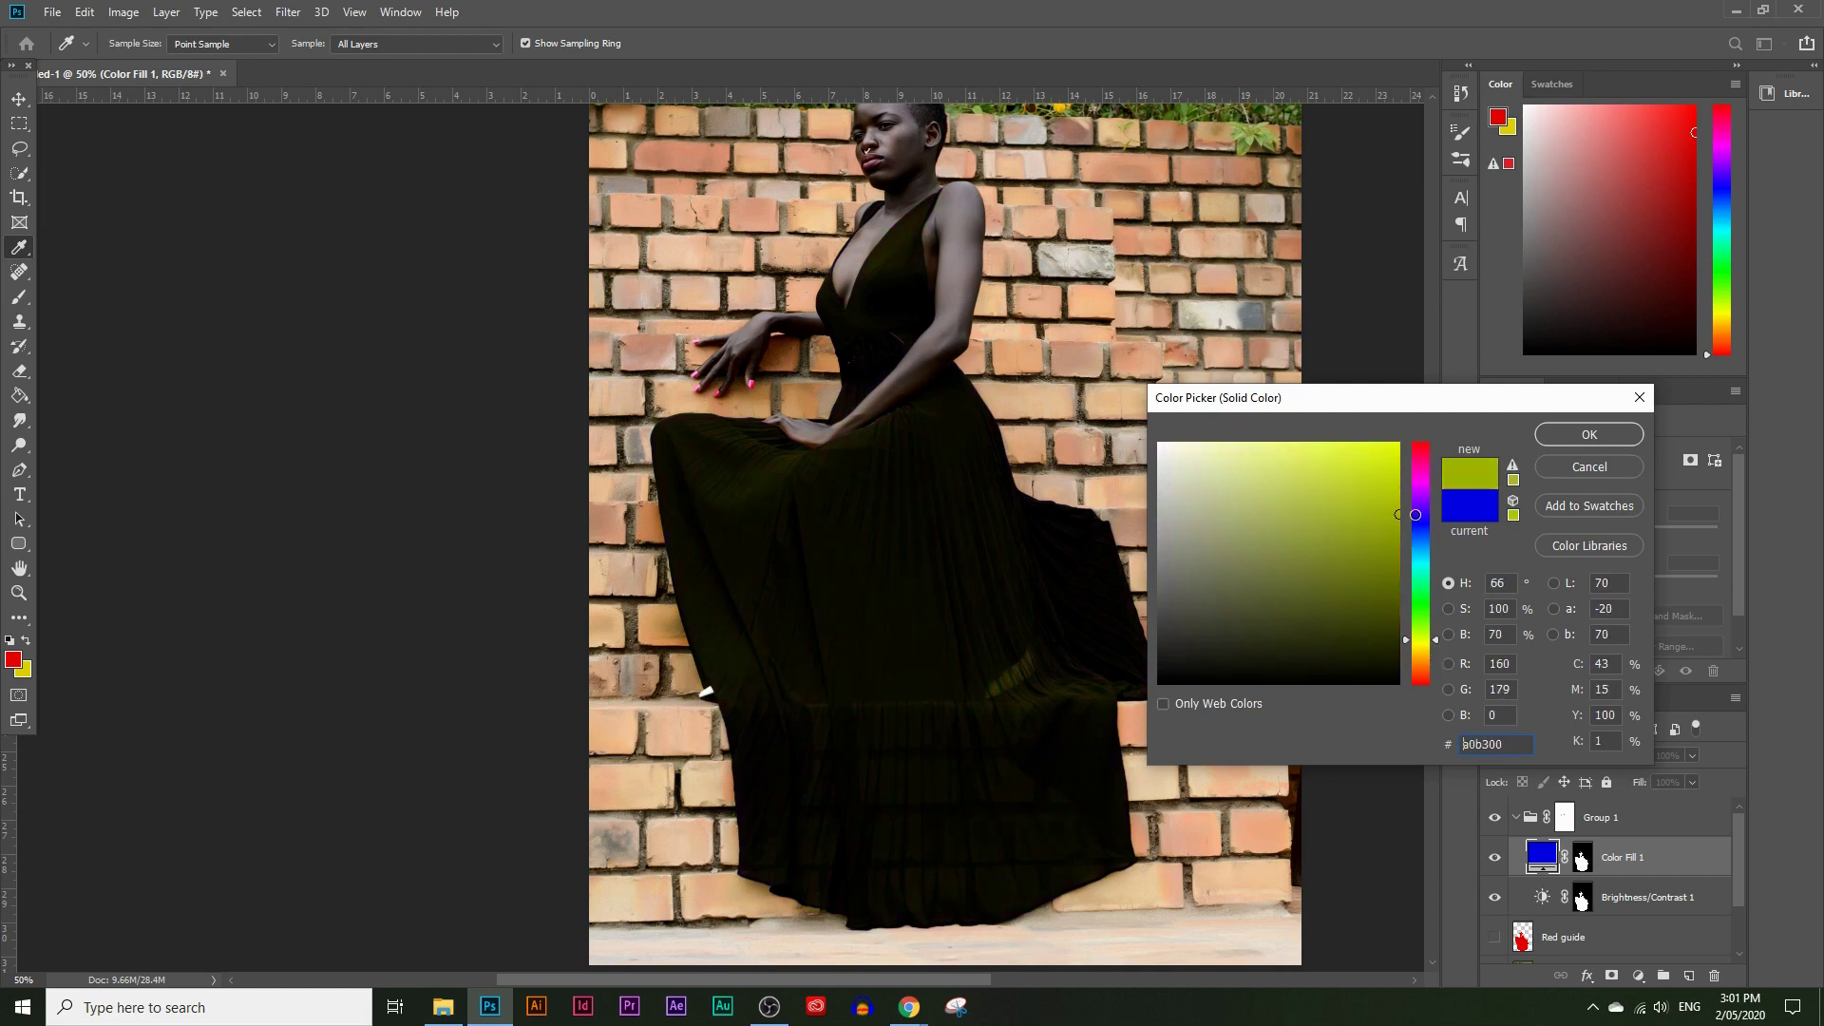
pyautogui.click(1566, 435)
# Step: Raise the brightness of the Brightness/Contrast 1 adjustment to lighten the dress to a clear olive green
pyautogui.press('z')
pyautogui.click(1630, 897)
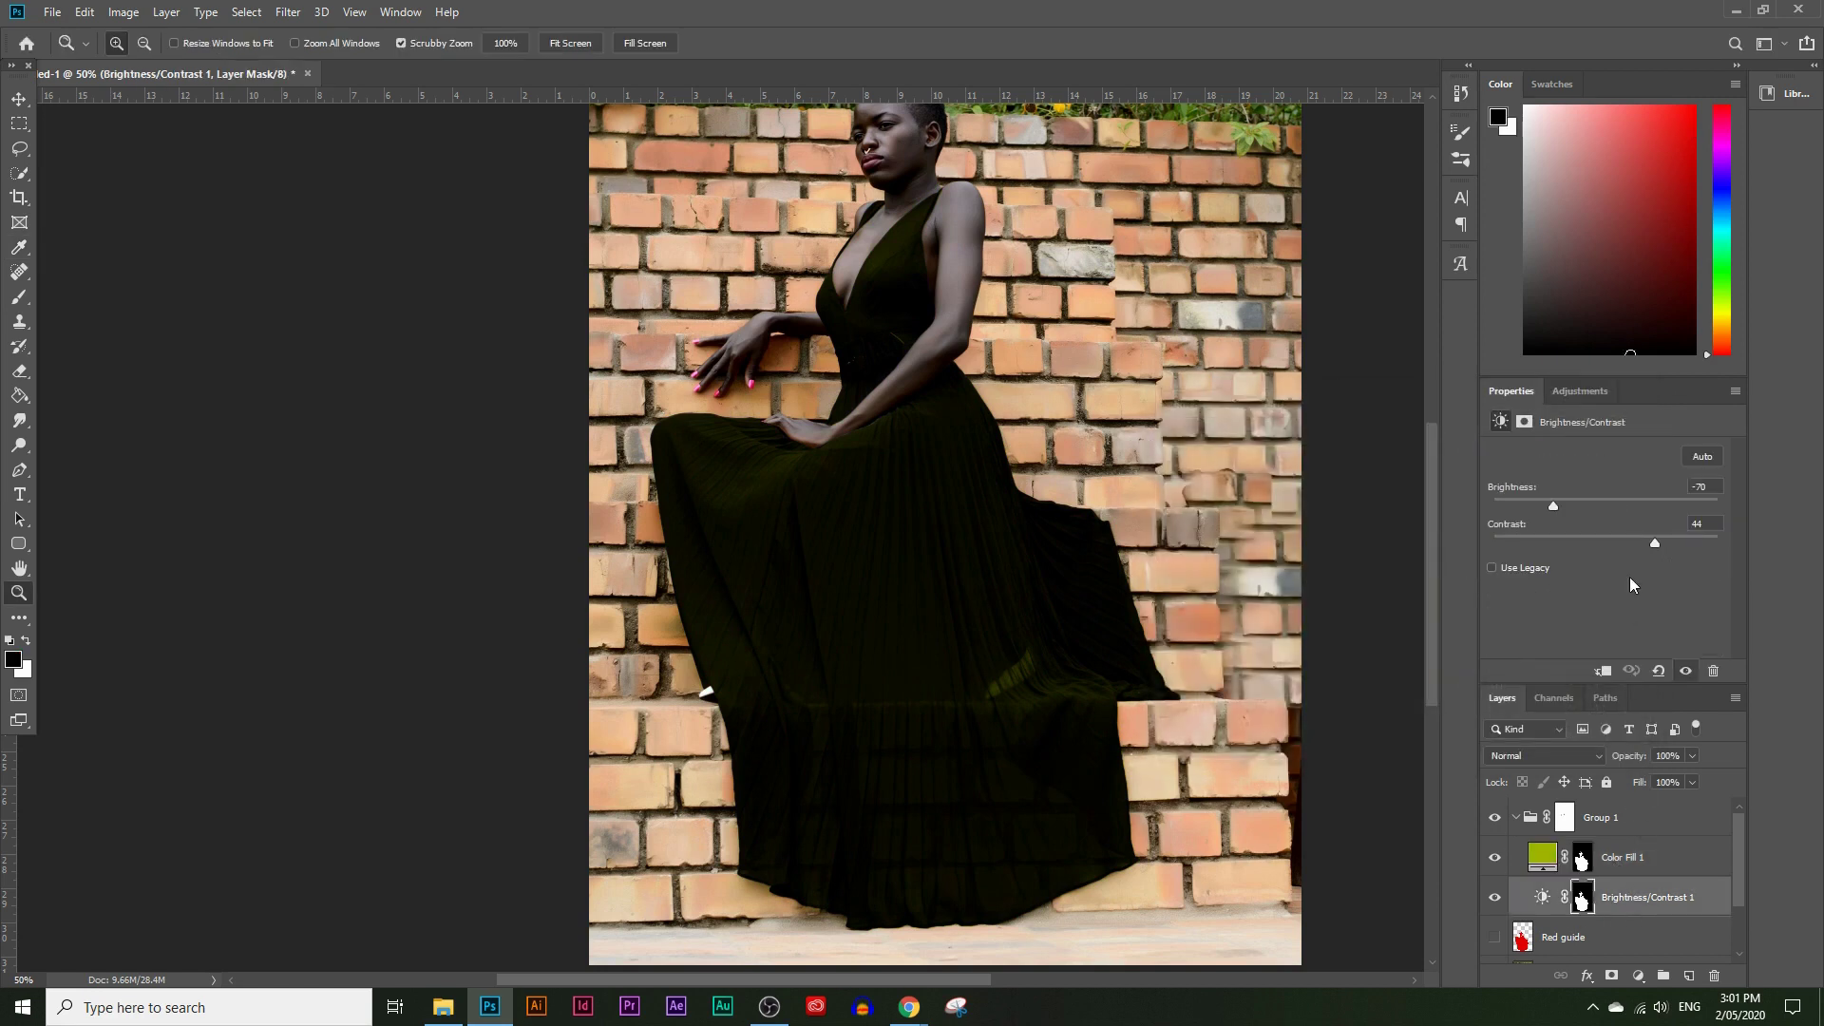
pyautogui.moveTo(1573, 511); pyautogui.dragTo(1535, 562)
# Step: Try the Hue blend mode on Color Fill 1 and set it back to Color
pyautogui.click(1628, 854)
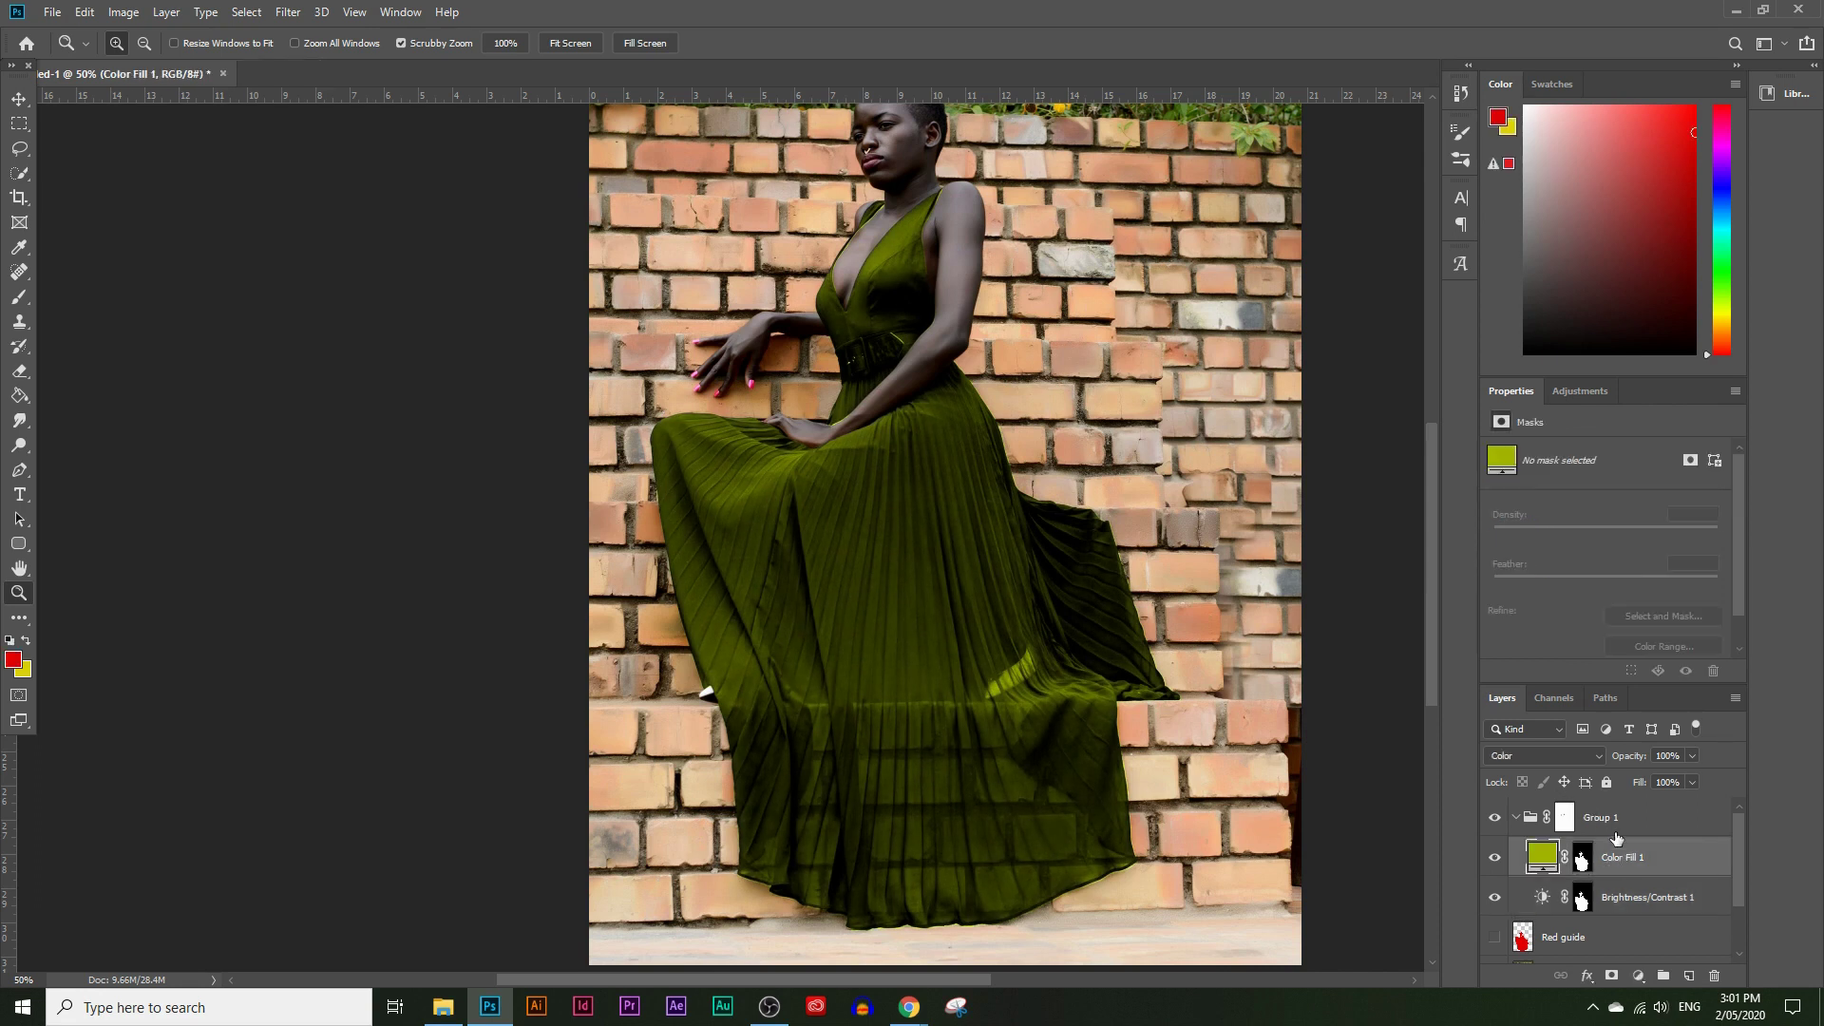
pyautogui.click(1544, 755)
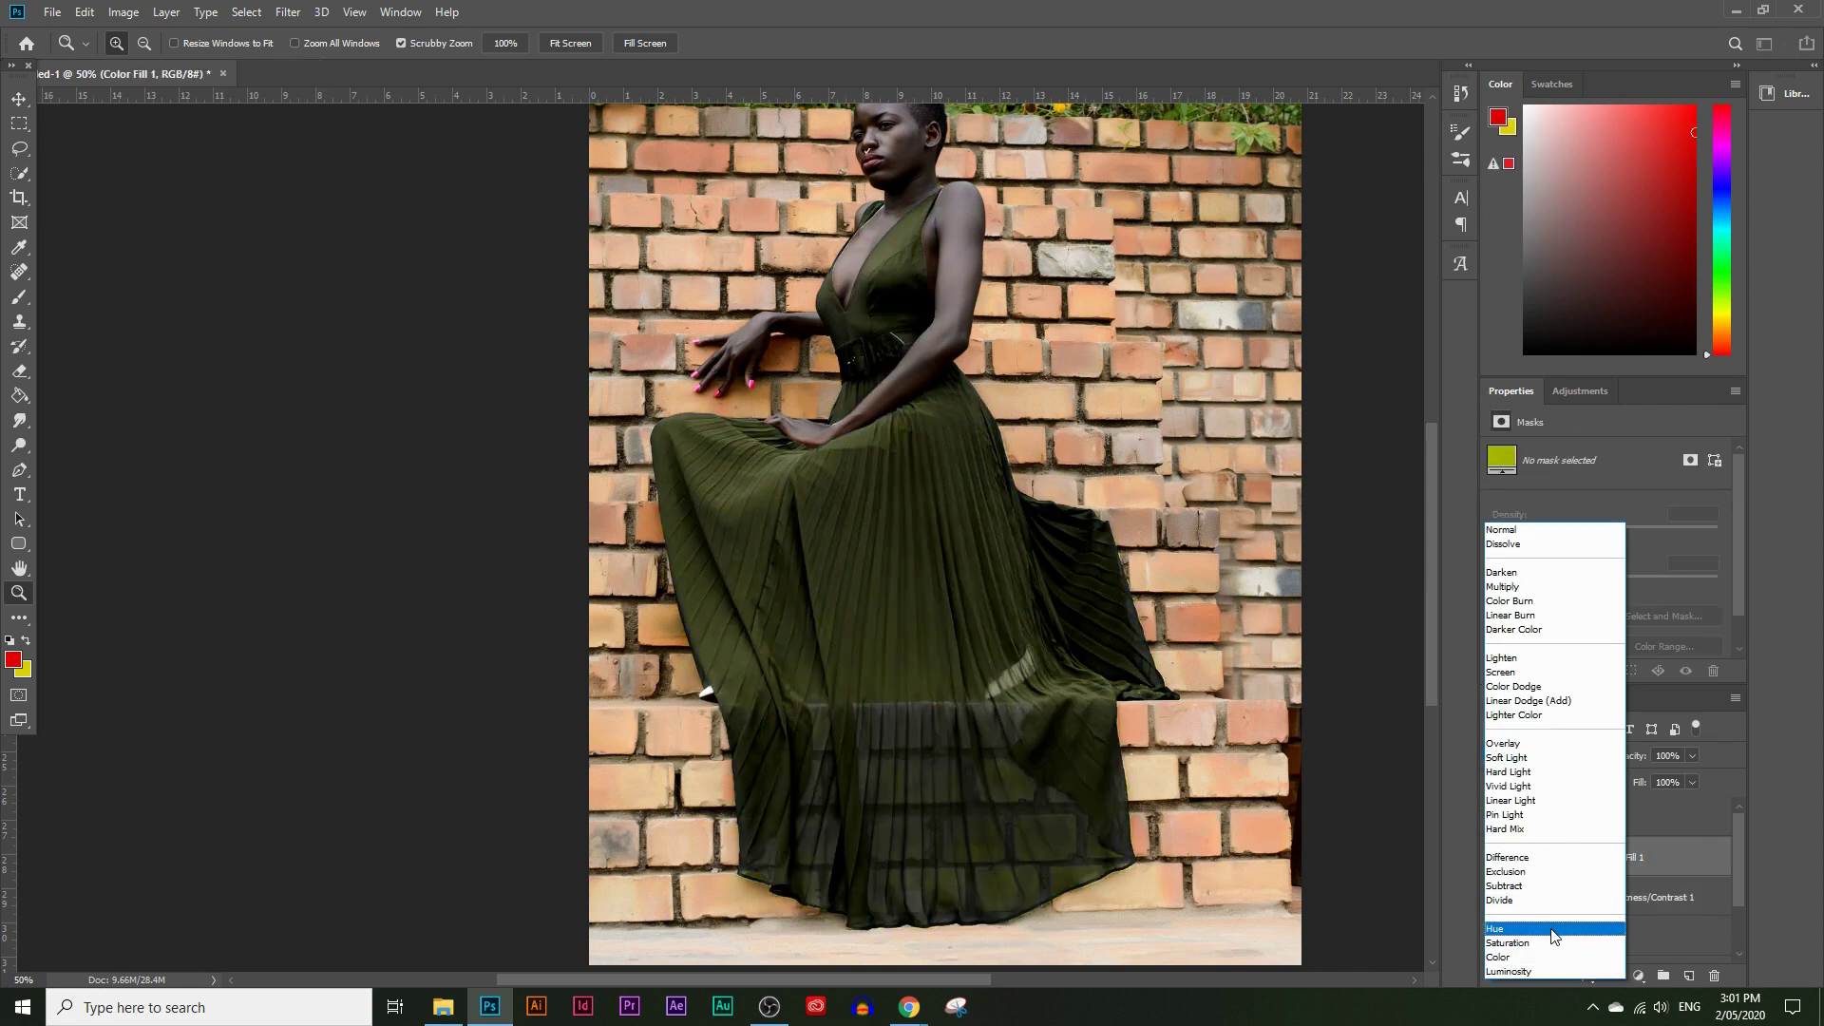
pyautogui.click(1547, 930)
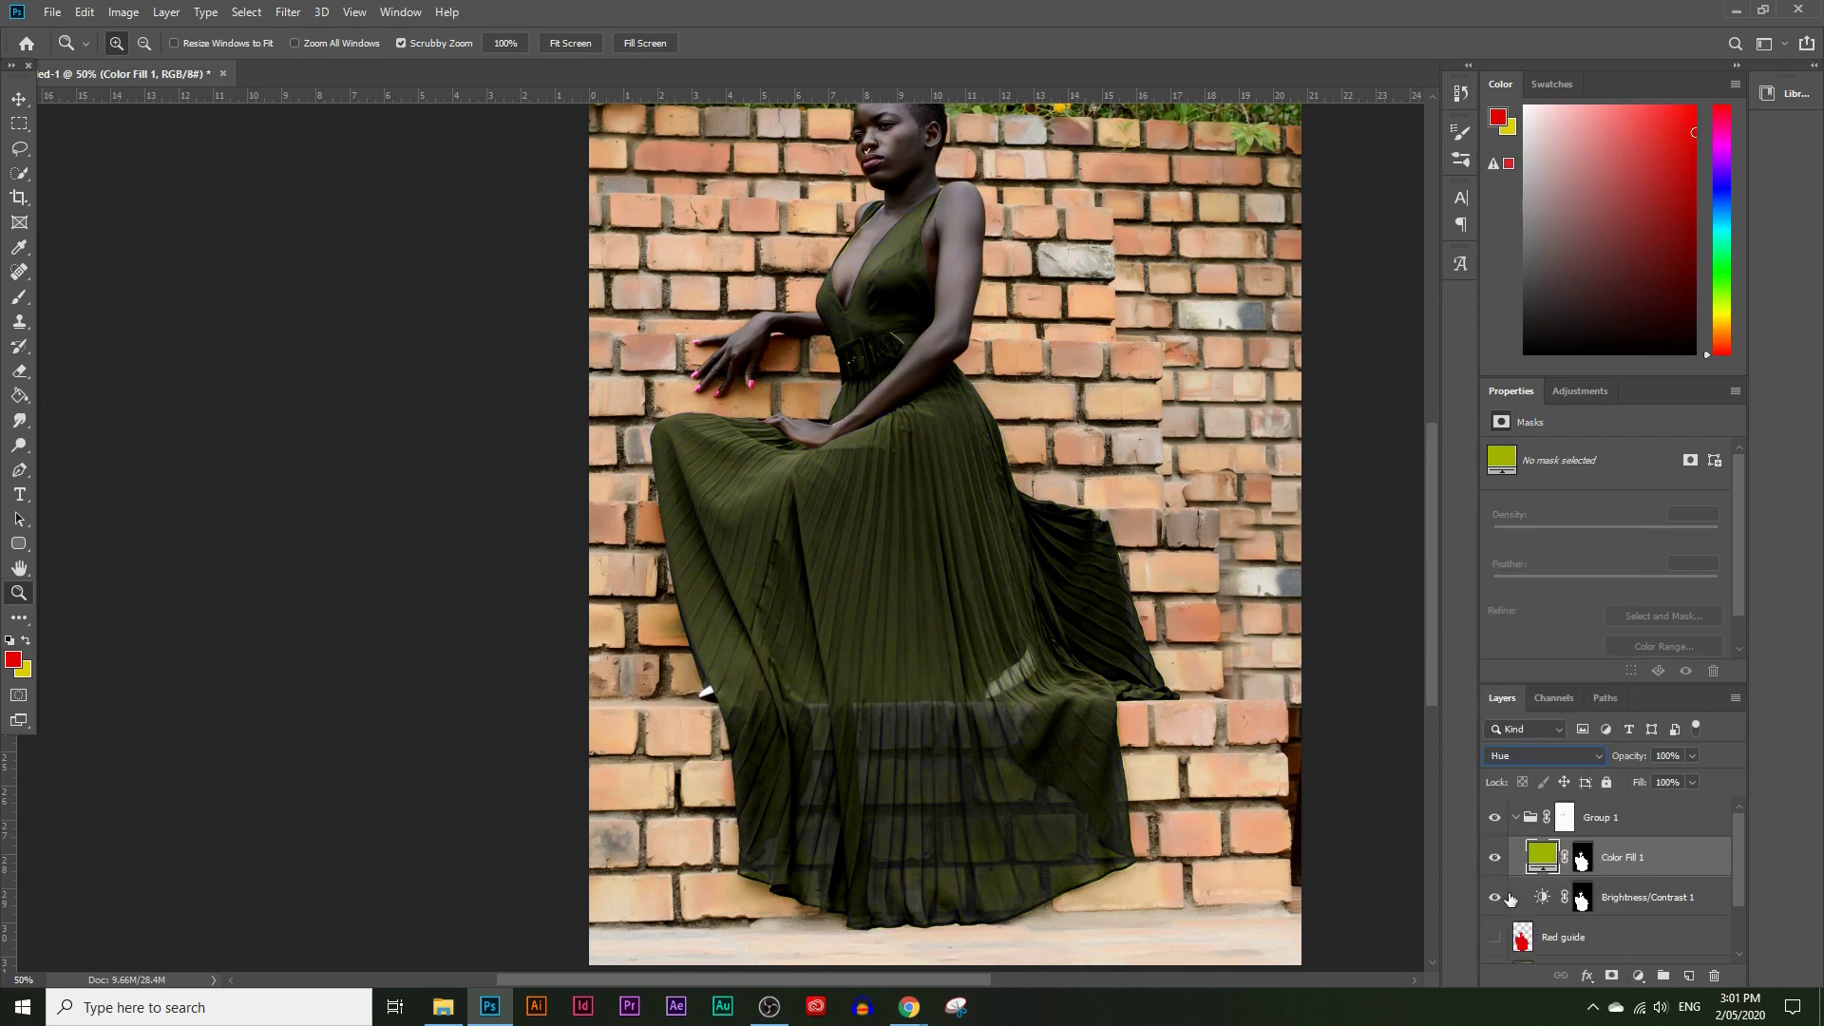
pyautogui.click(1597, 760)
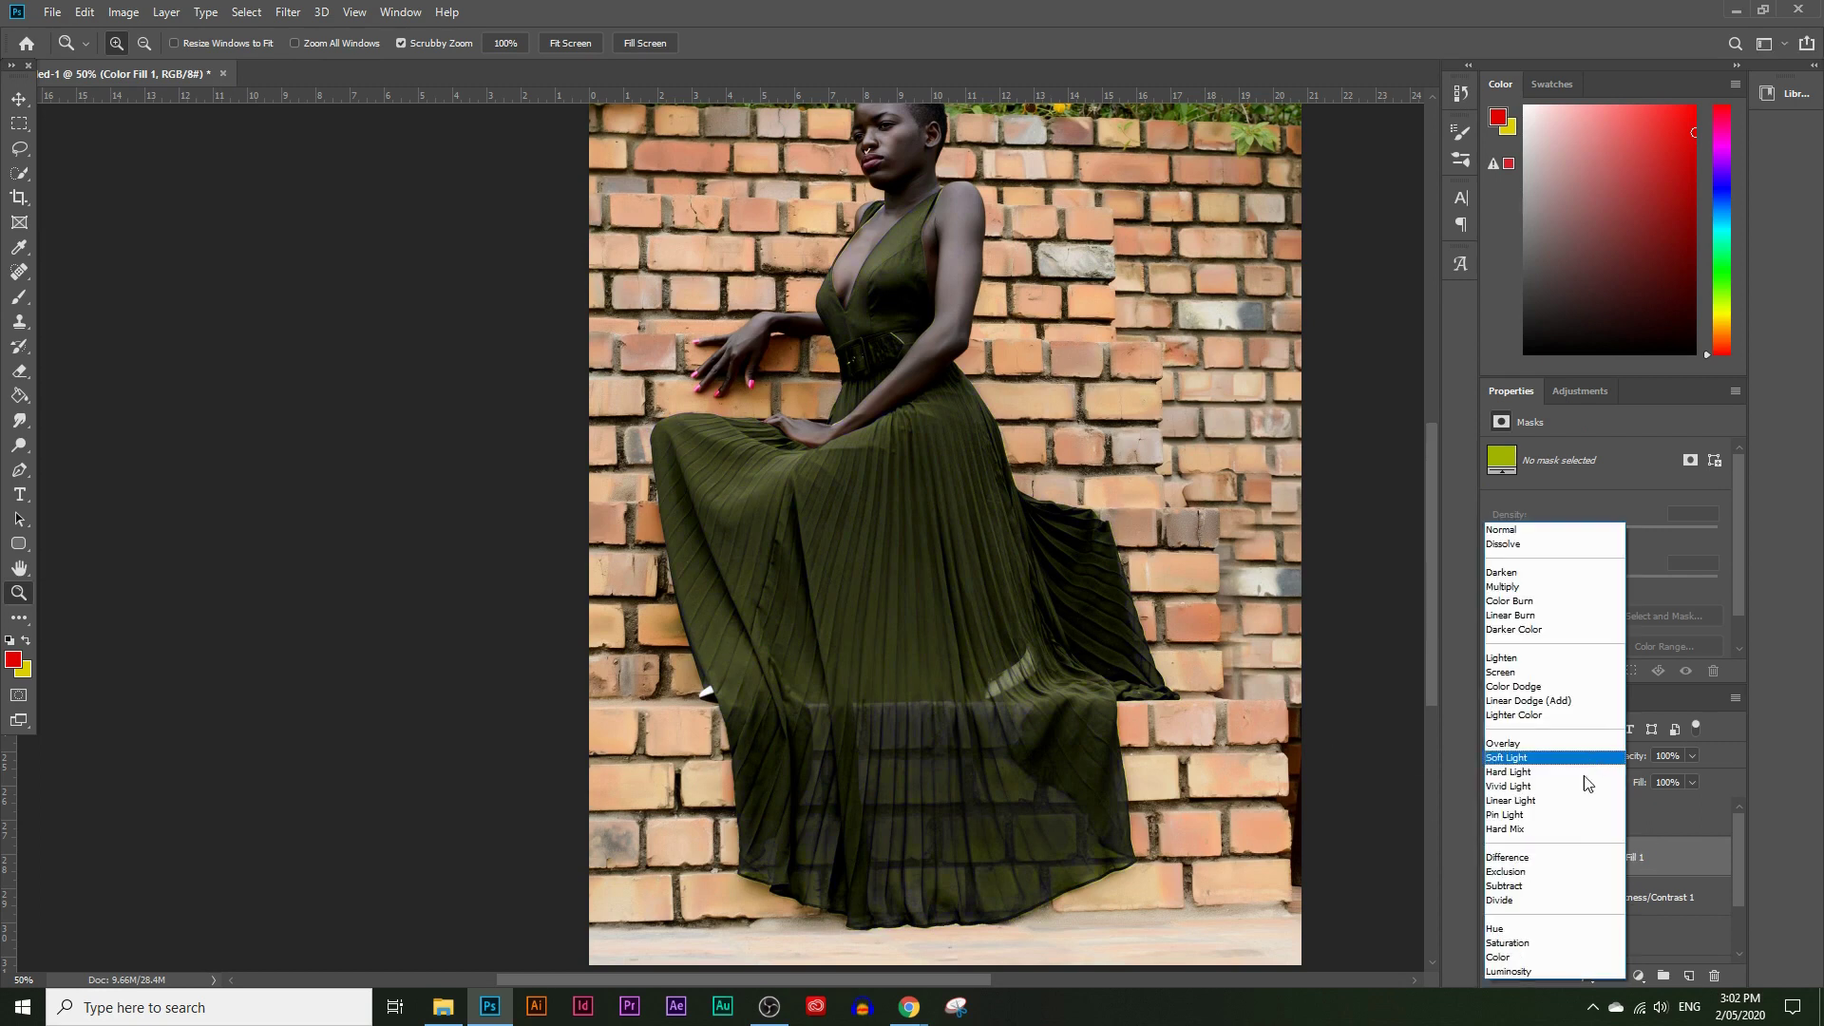
pyautogui.click(1547, 957)
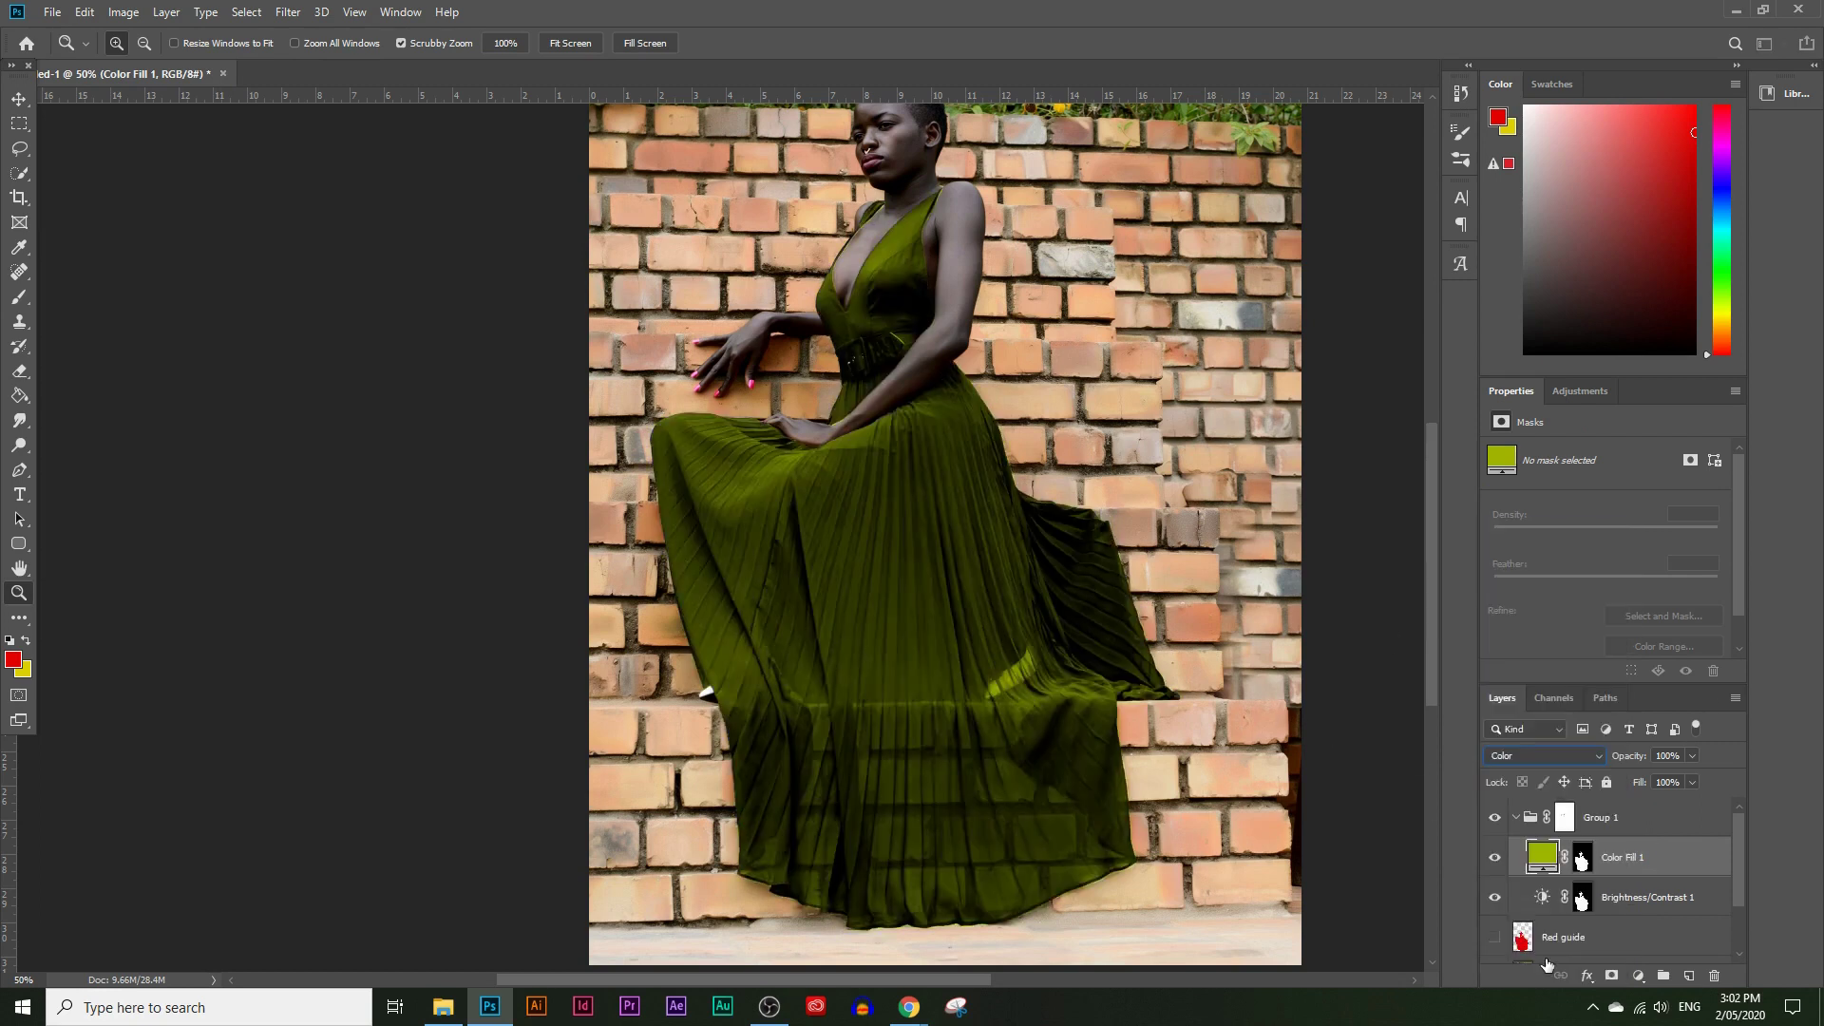
# Step: Try a green for Color Fill 1, and settle on a bright, slightly violet blue
pyautogui.doubleClick(1547, 858)
pyautogui.click(1422, 611)
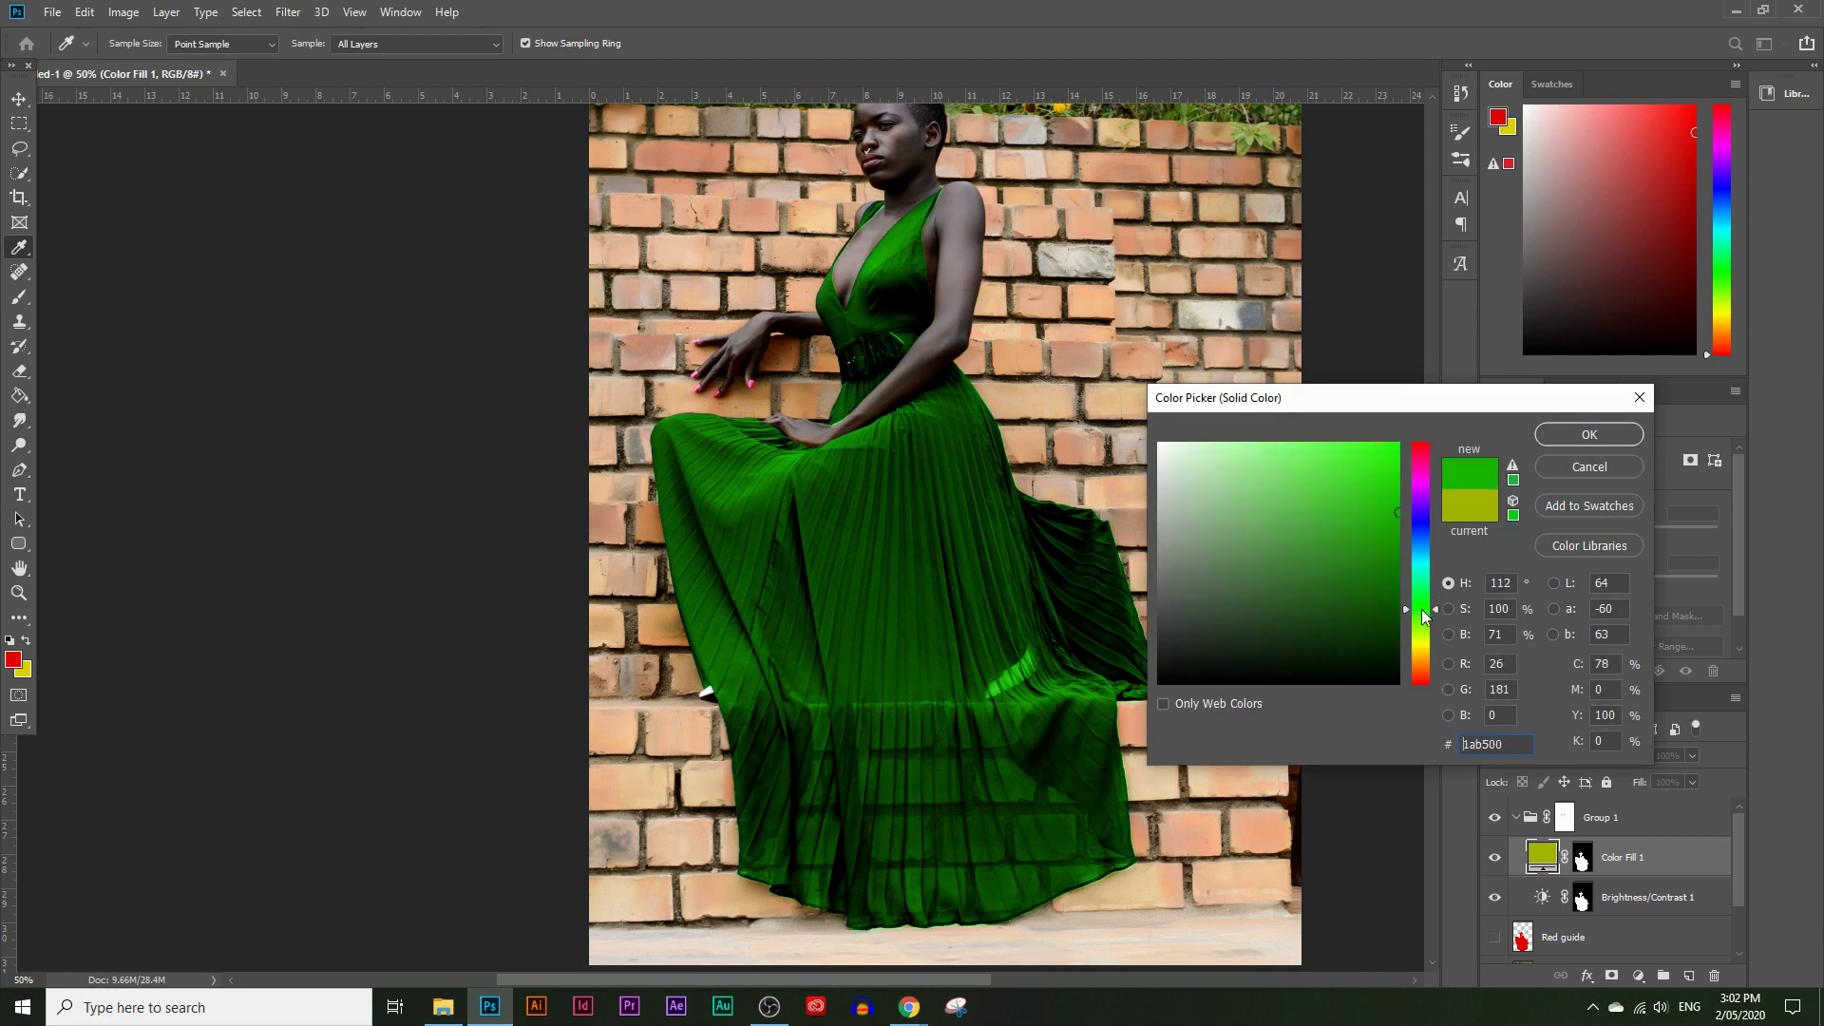
pyautogui.click(1420, 517)
pyautogui.click(1402, 533)
pyautogui.moveTo(1401, 533); pyautogui.dragTo(1407, 465)
pyautogui.click(1584, 453)
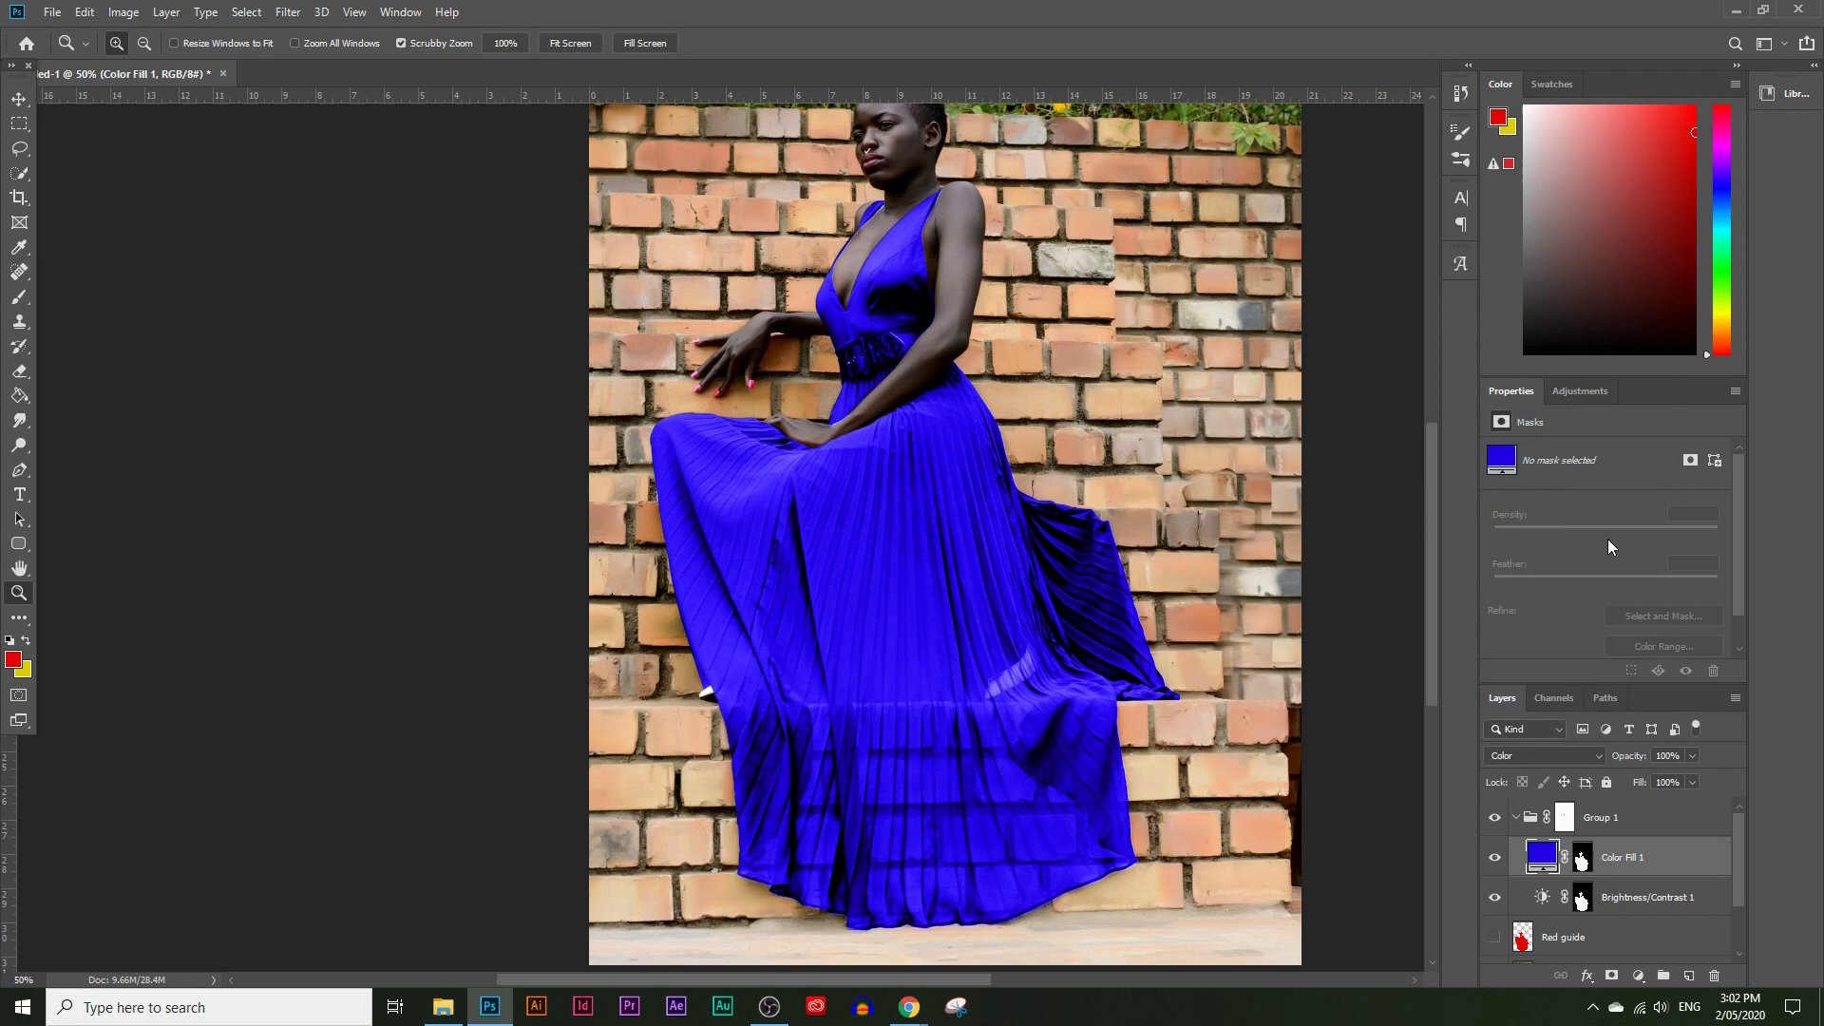
# Step: Set Brightness/Contrast 1 to brightness -13 and contrast 26, and compare the dress with Group 1 hidden and shown
pyautogui.click(1614, 893)
pyautogui.moveTo(1665, 506); pyautogui.dragTo(1630, 546)
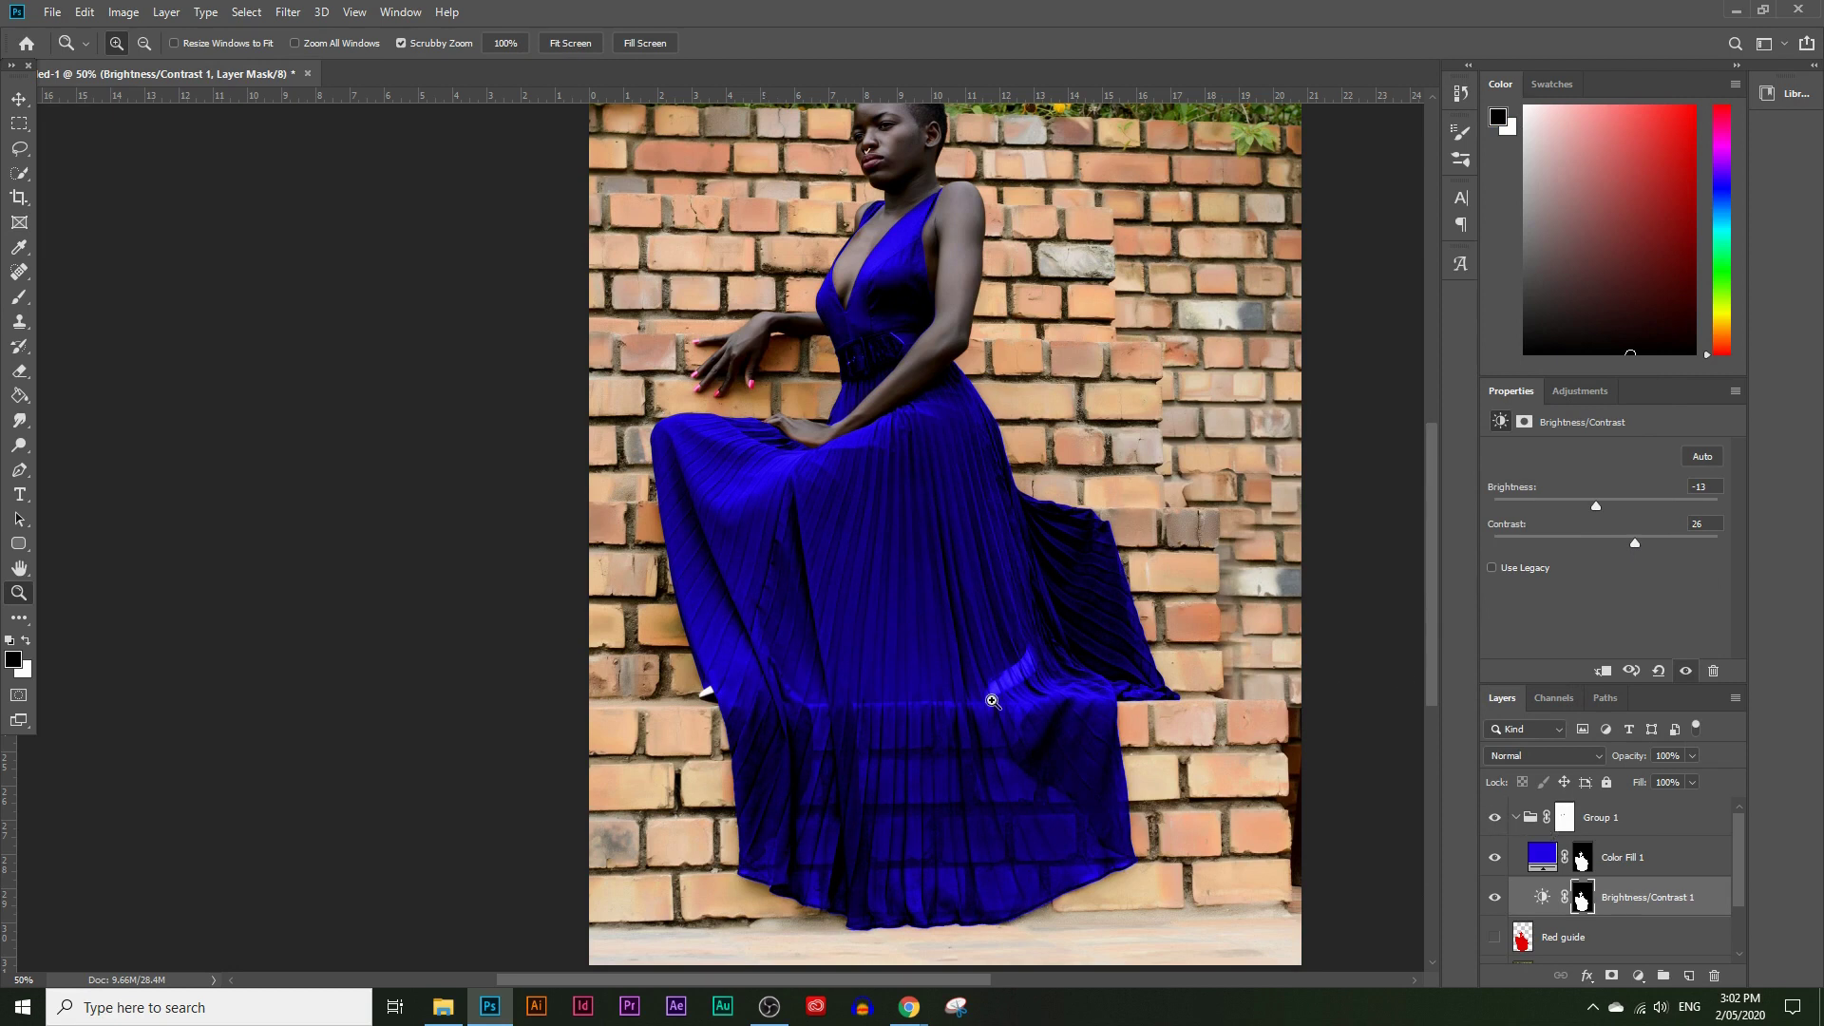
pyautogui.click(1495, 819)
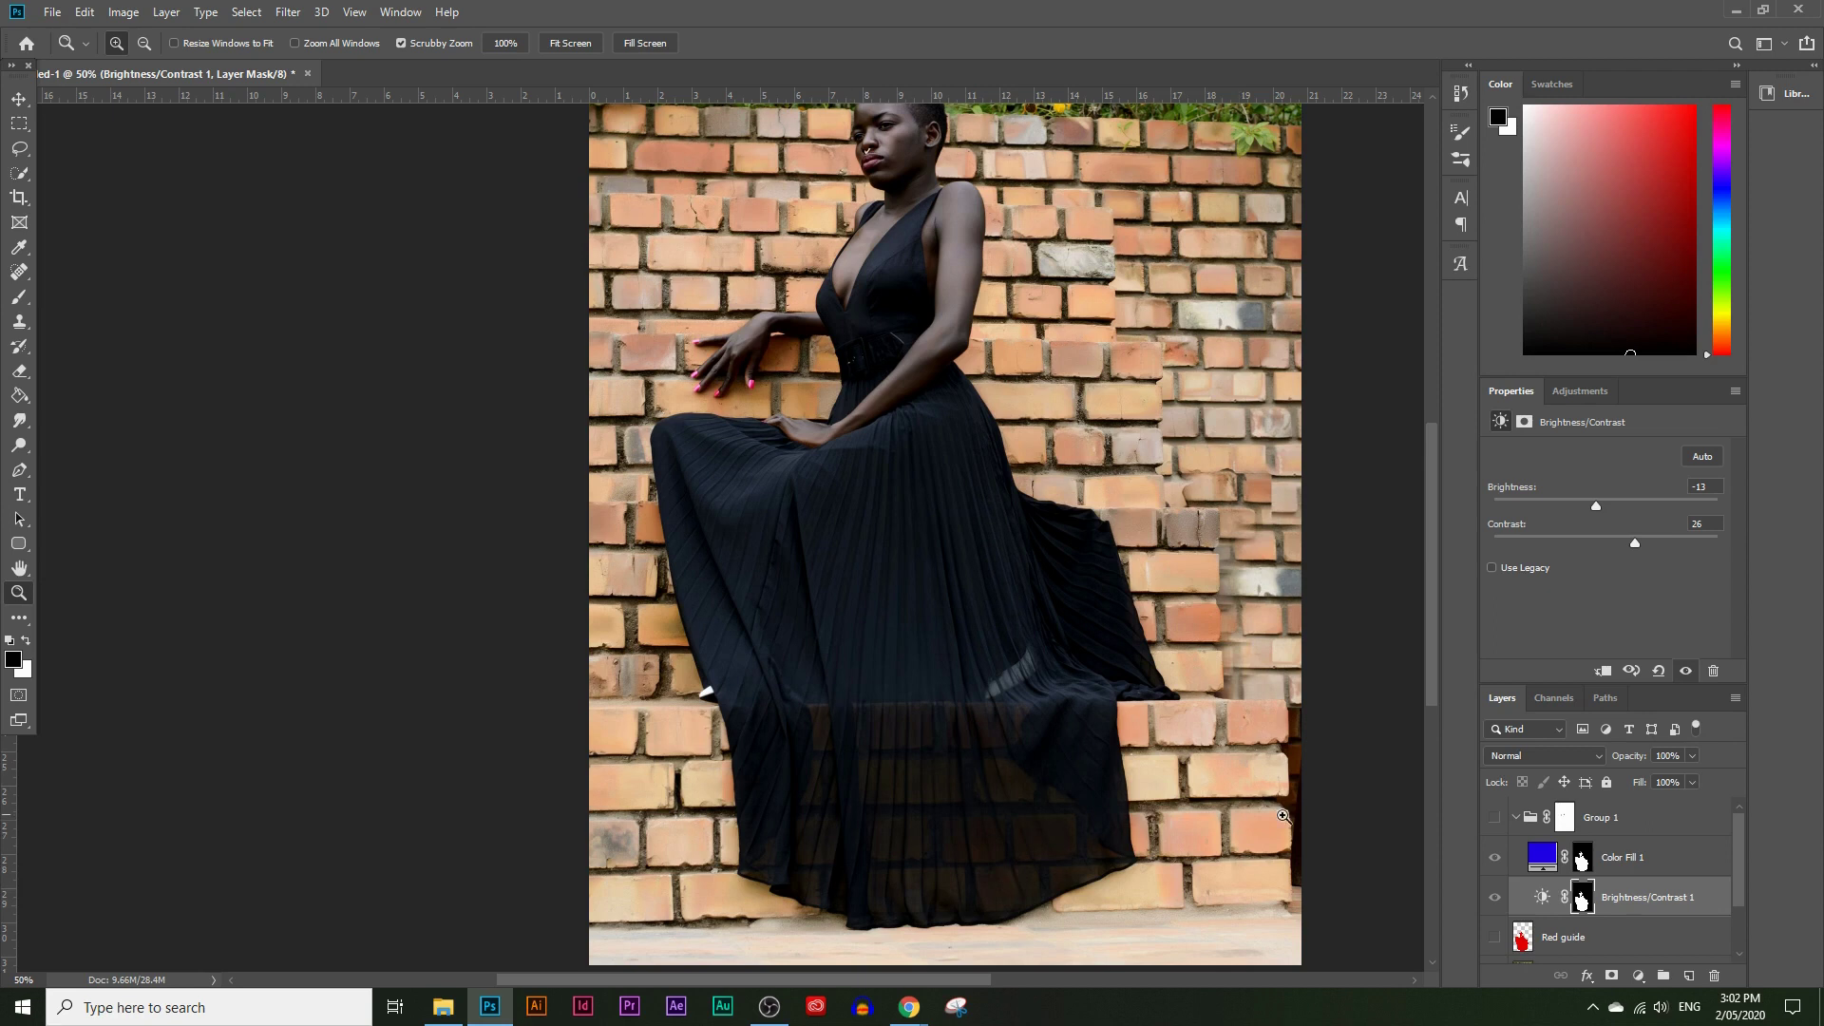
pyautogui.click(1496, 818)
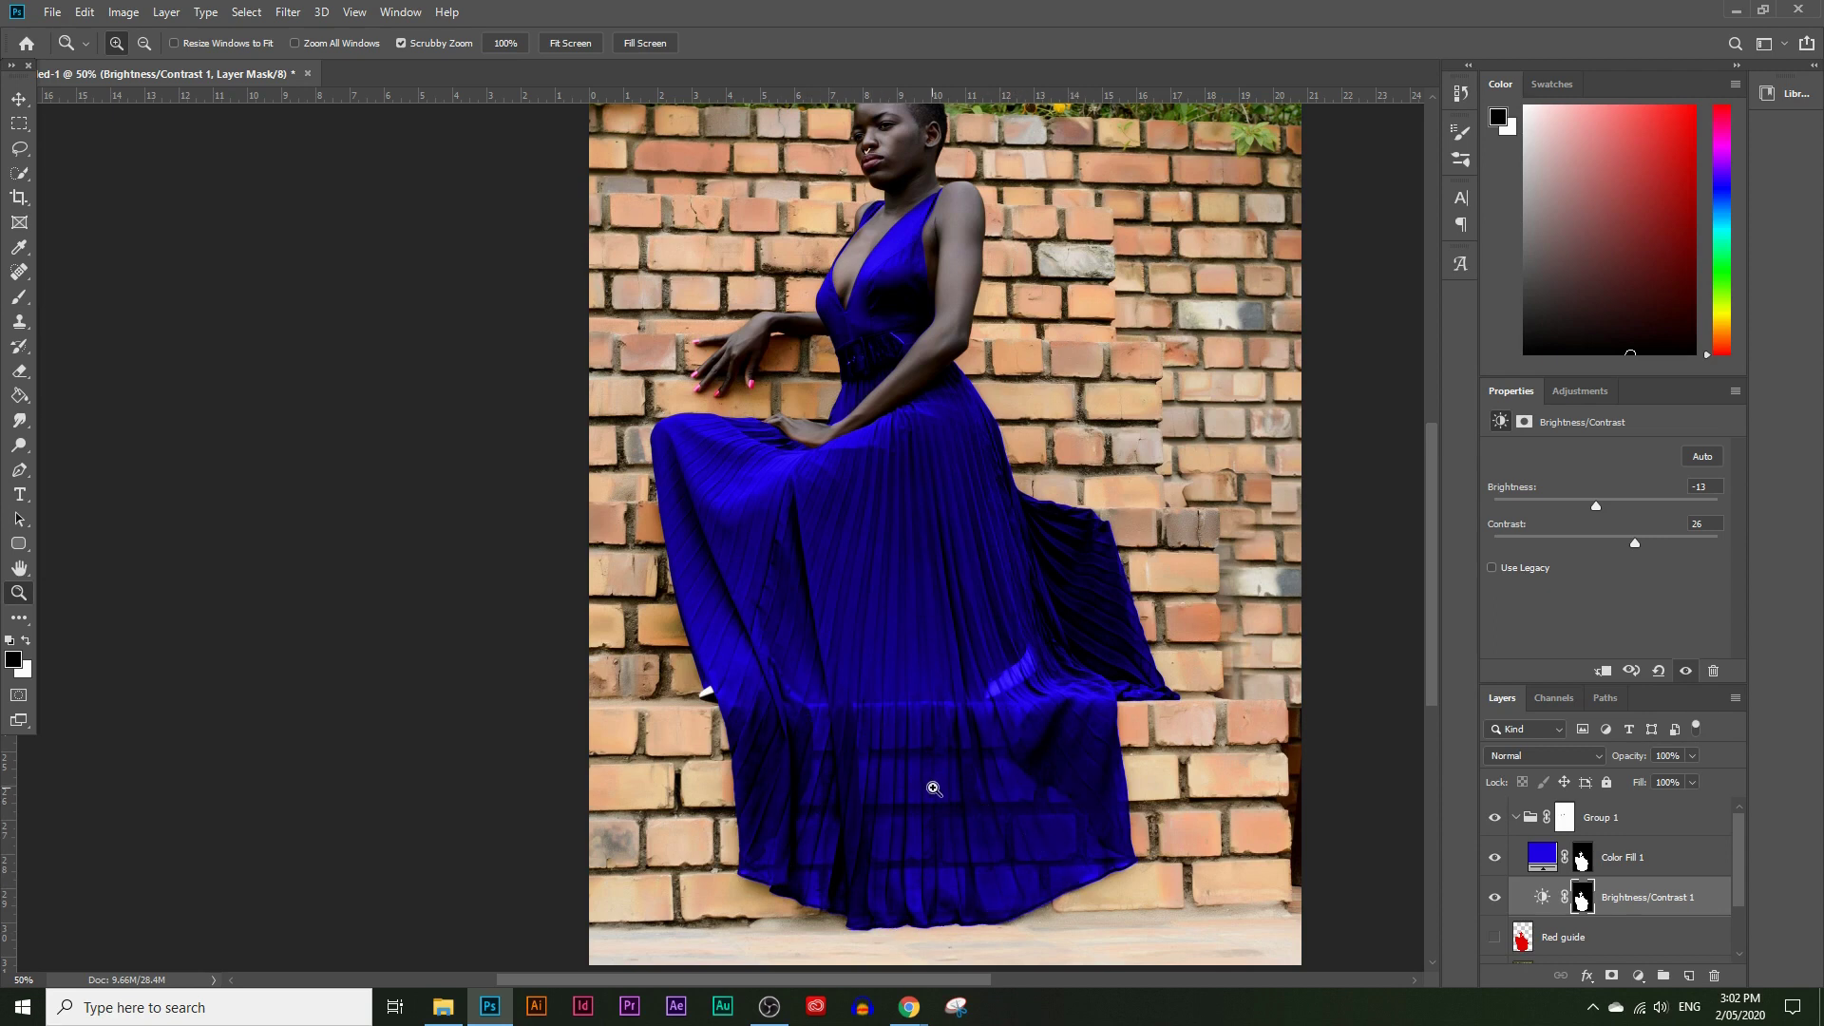
# Step: Select the Color Fill 1 layer mask and display it on its own in the canvas
pyautogui.click(1581, 858)
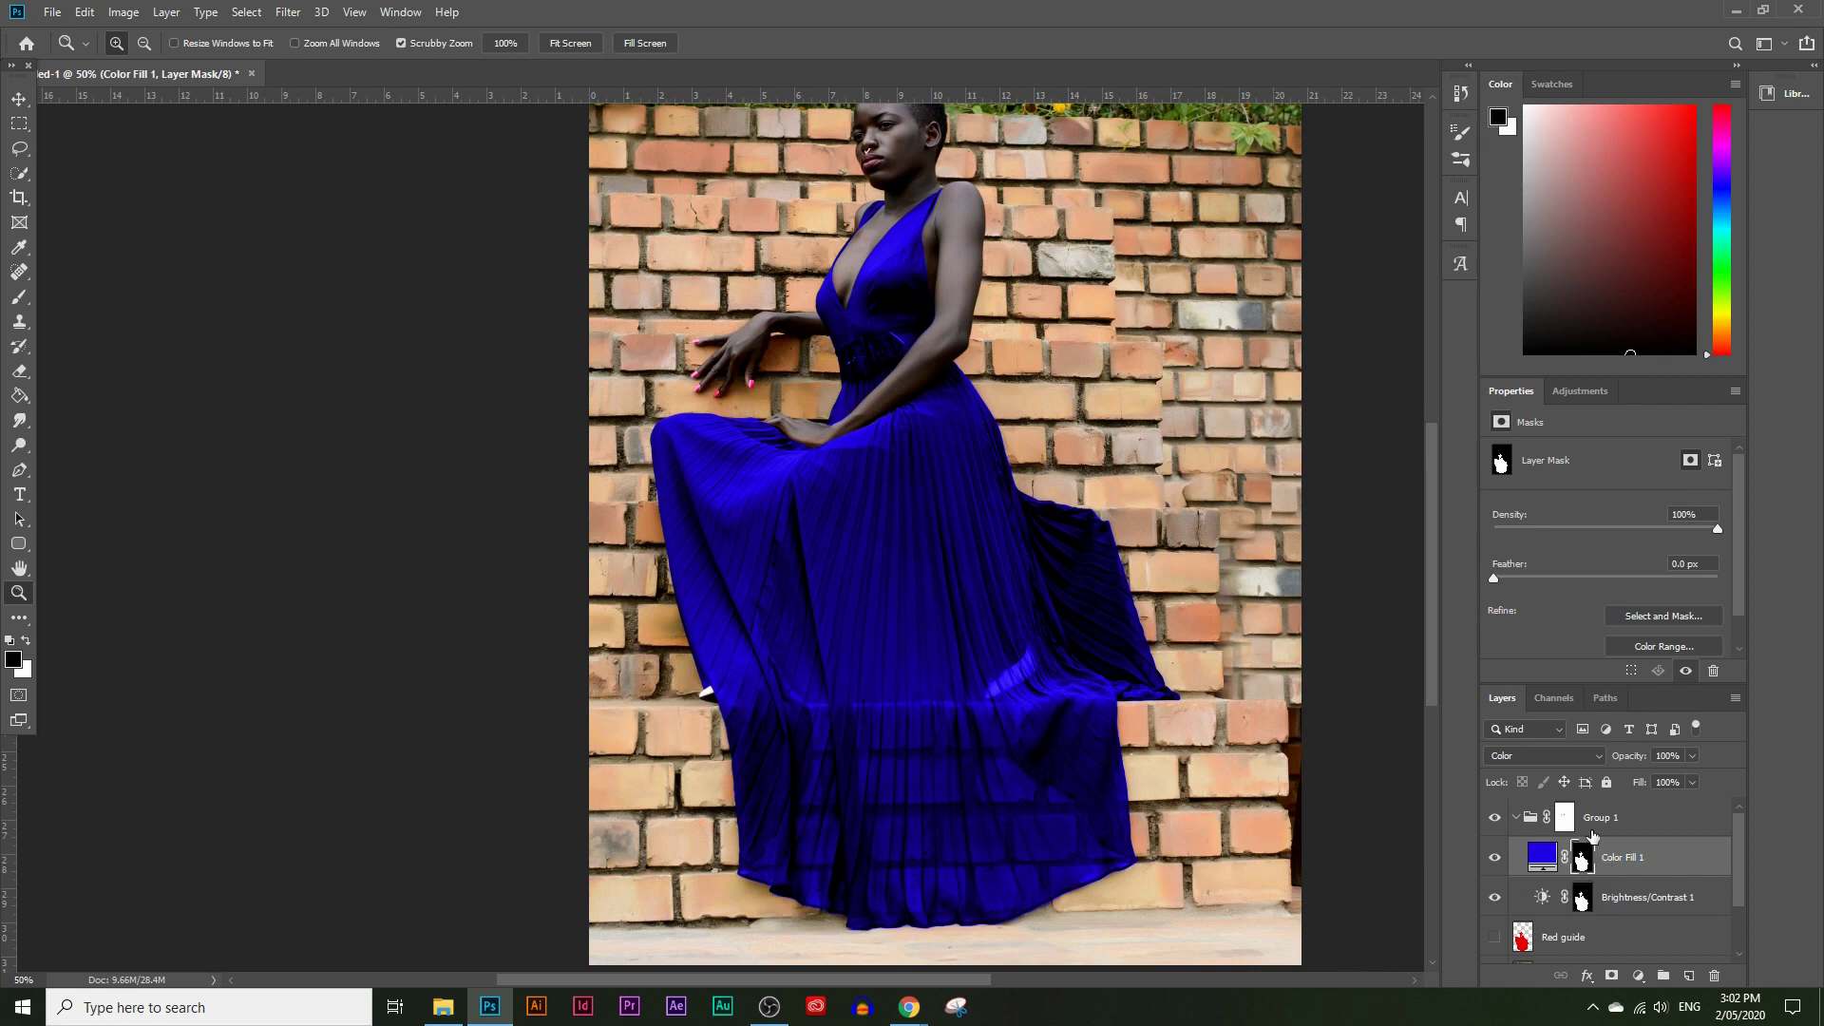
pyautogui.click(1566, 819)
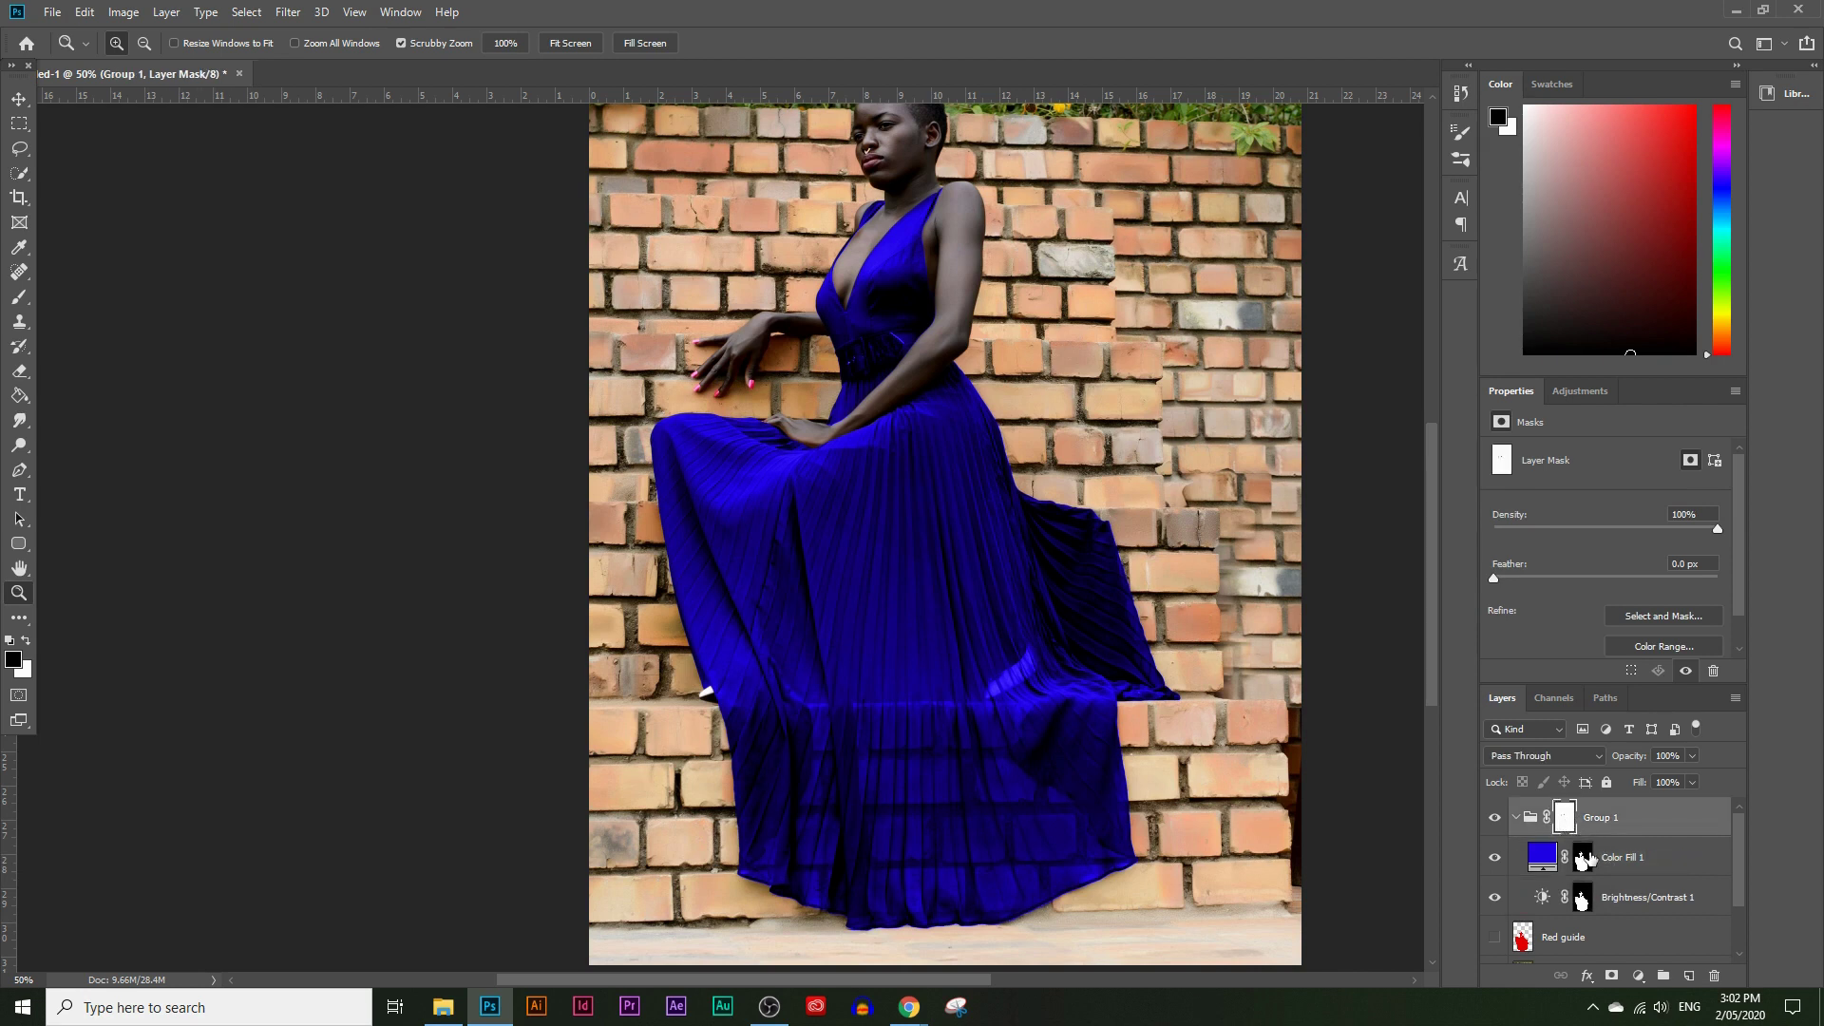
pyautogui.click(1583, 860)
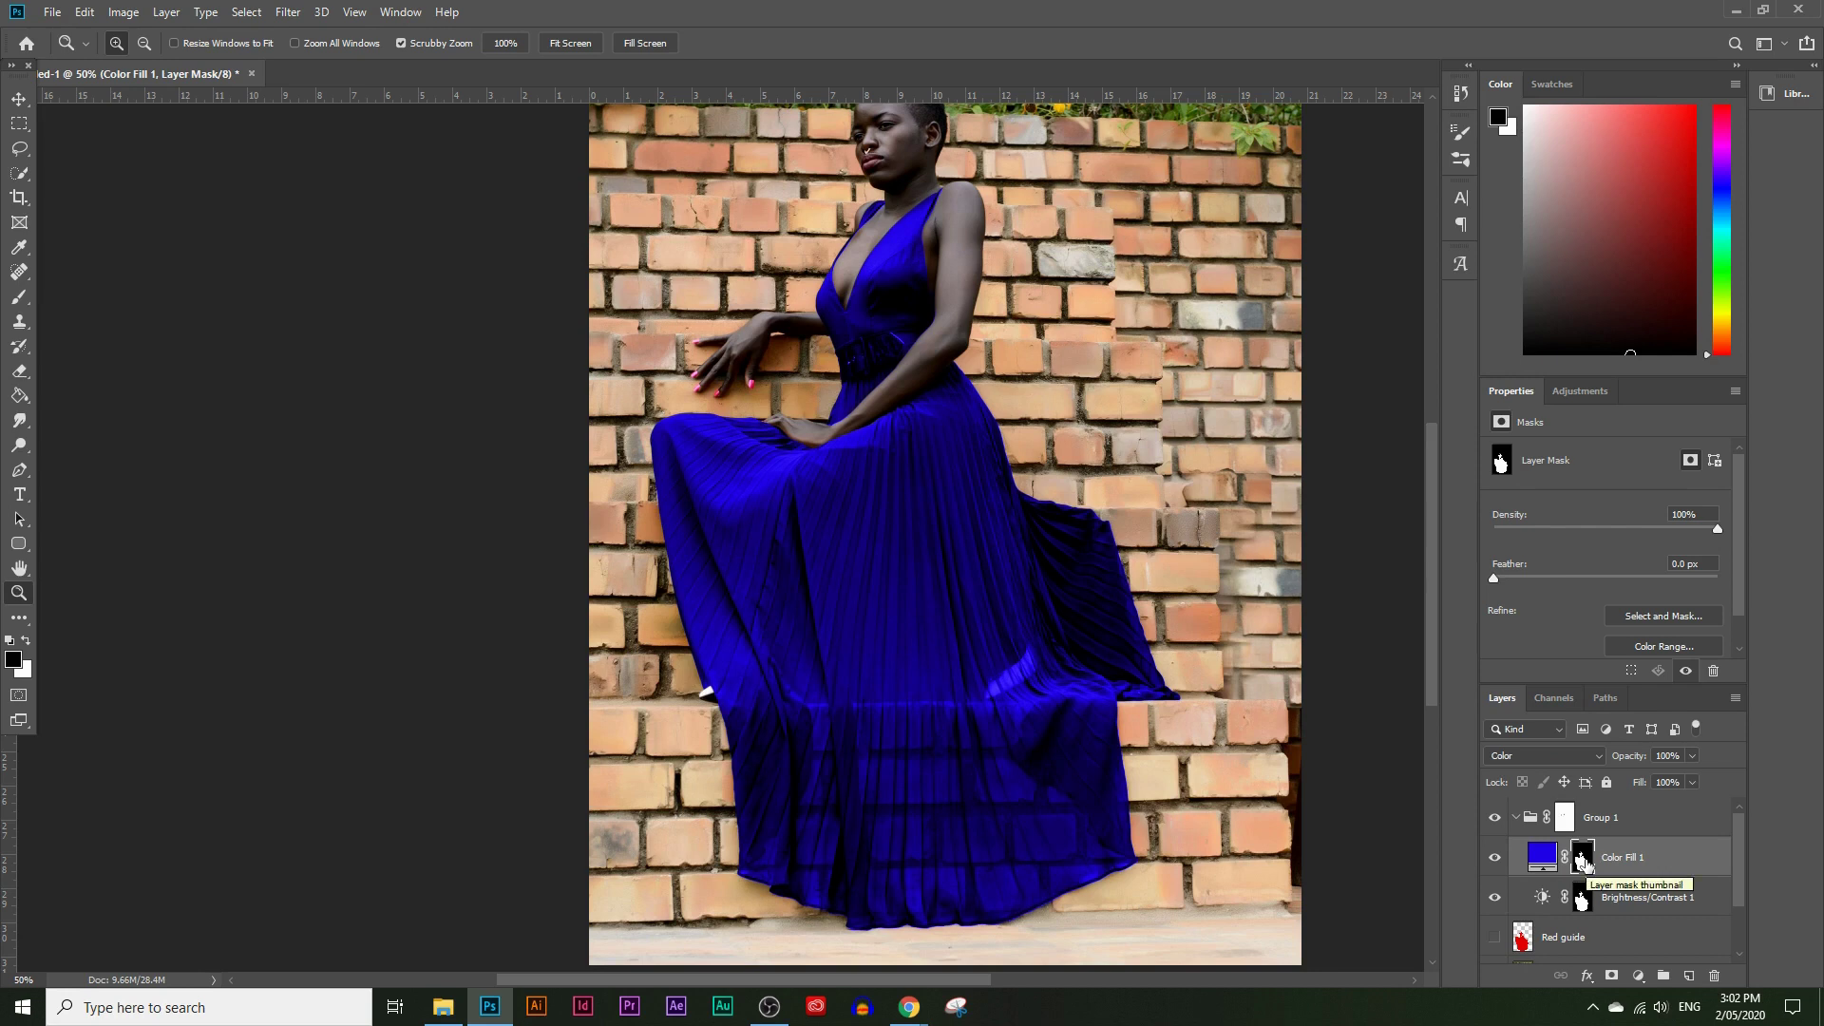
pyautogui.press('alt')
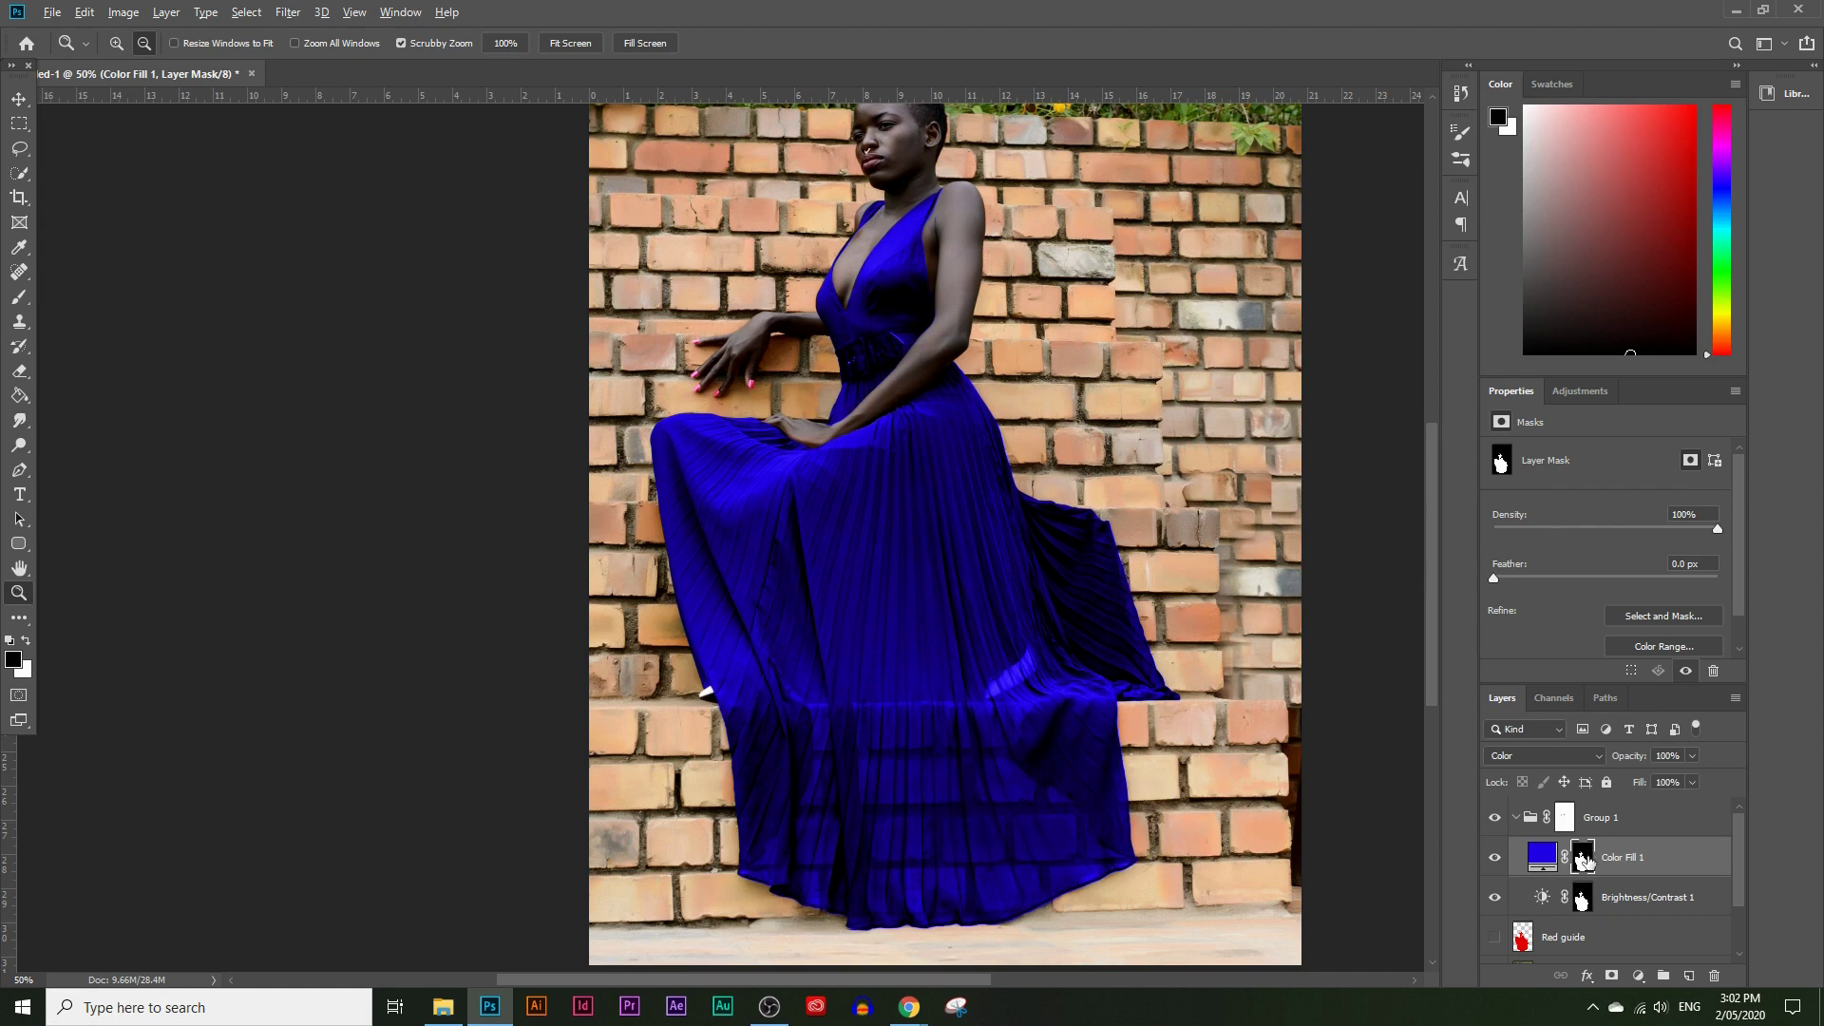
pyautogui.keyDown('alt'); pyautogui.click(1583, 859); pyautogui.keyUp('alt')
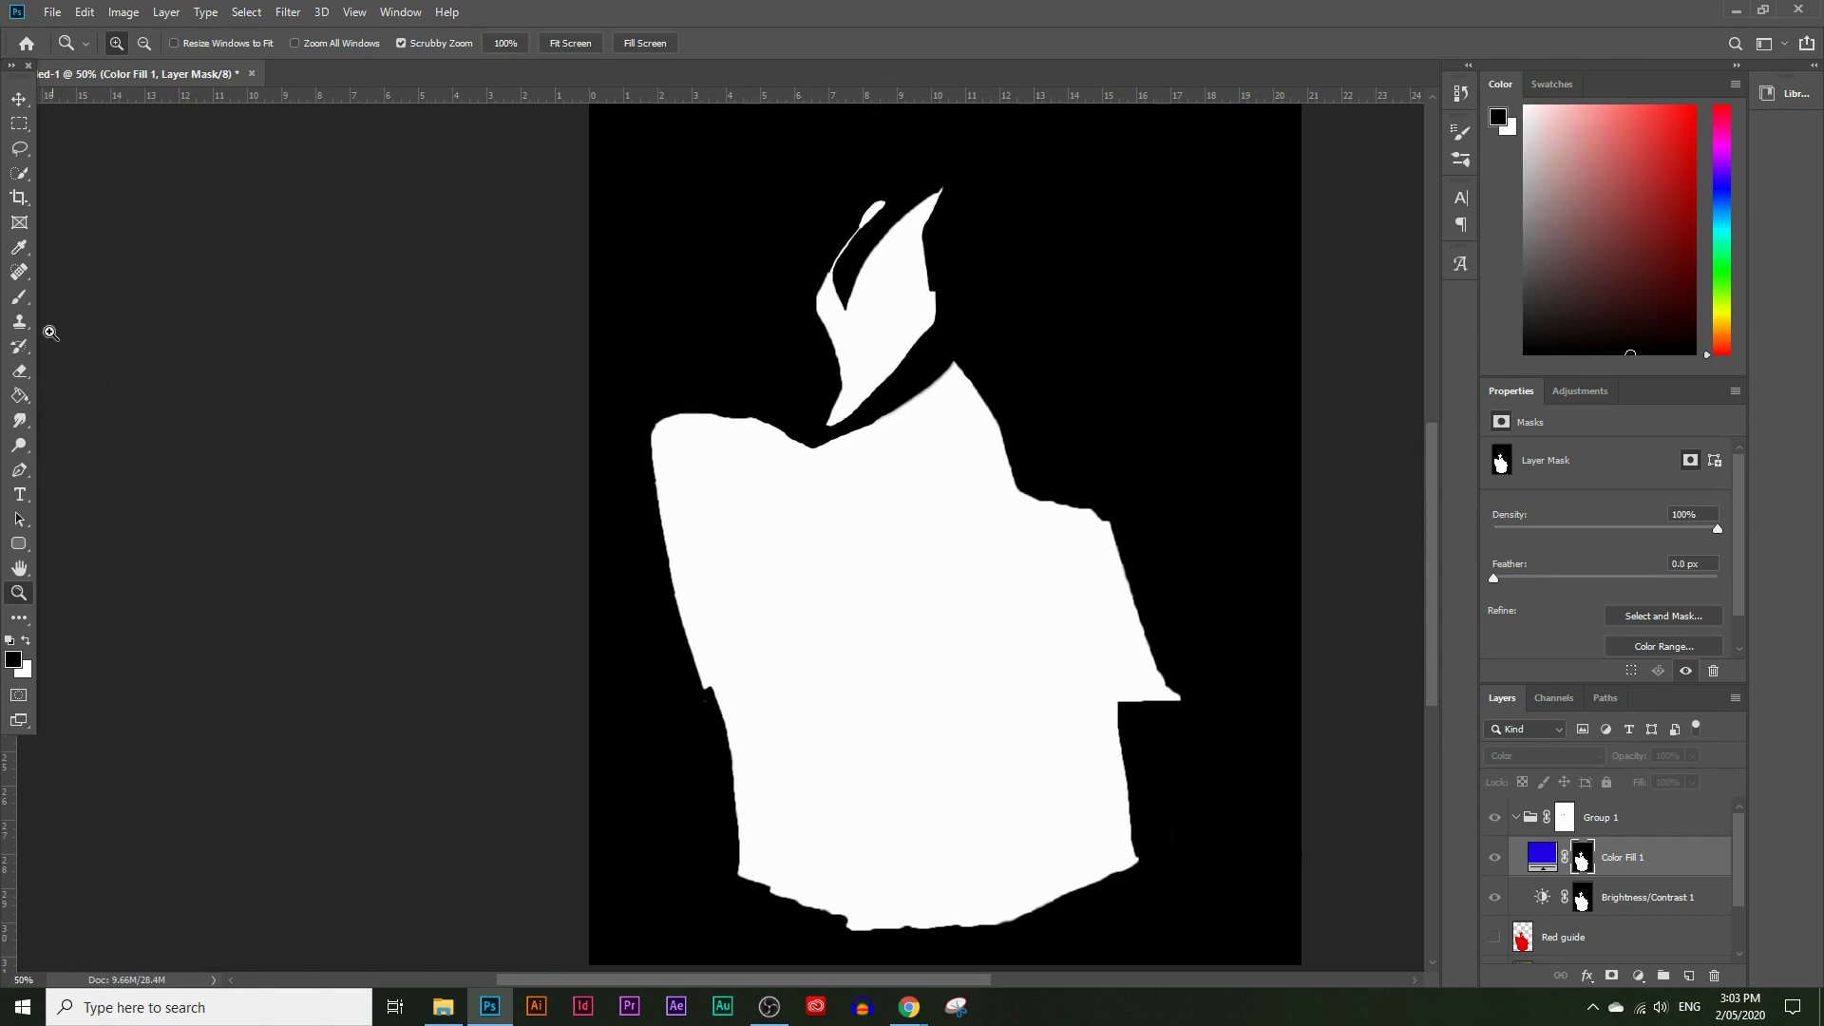
# Step: Paint a mid-grey #777777 patch on the skirt area of Color Fill 1's mask with a soft 161 px Brush, and return to the image view
pyautogui.click(27, 302)
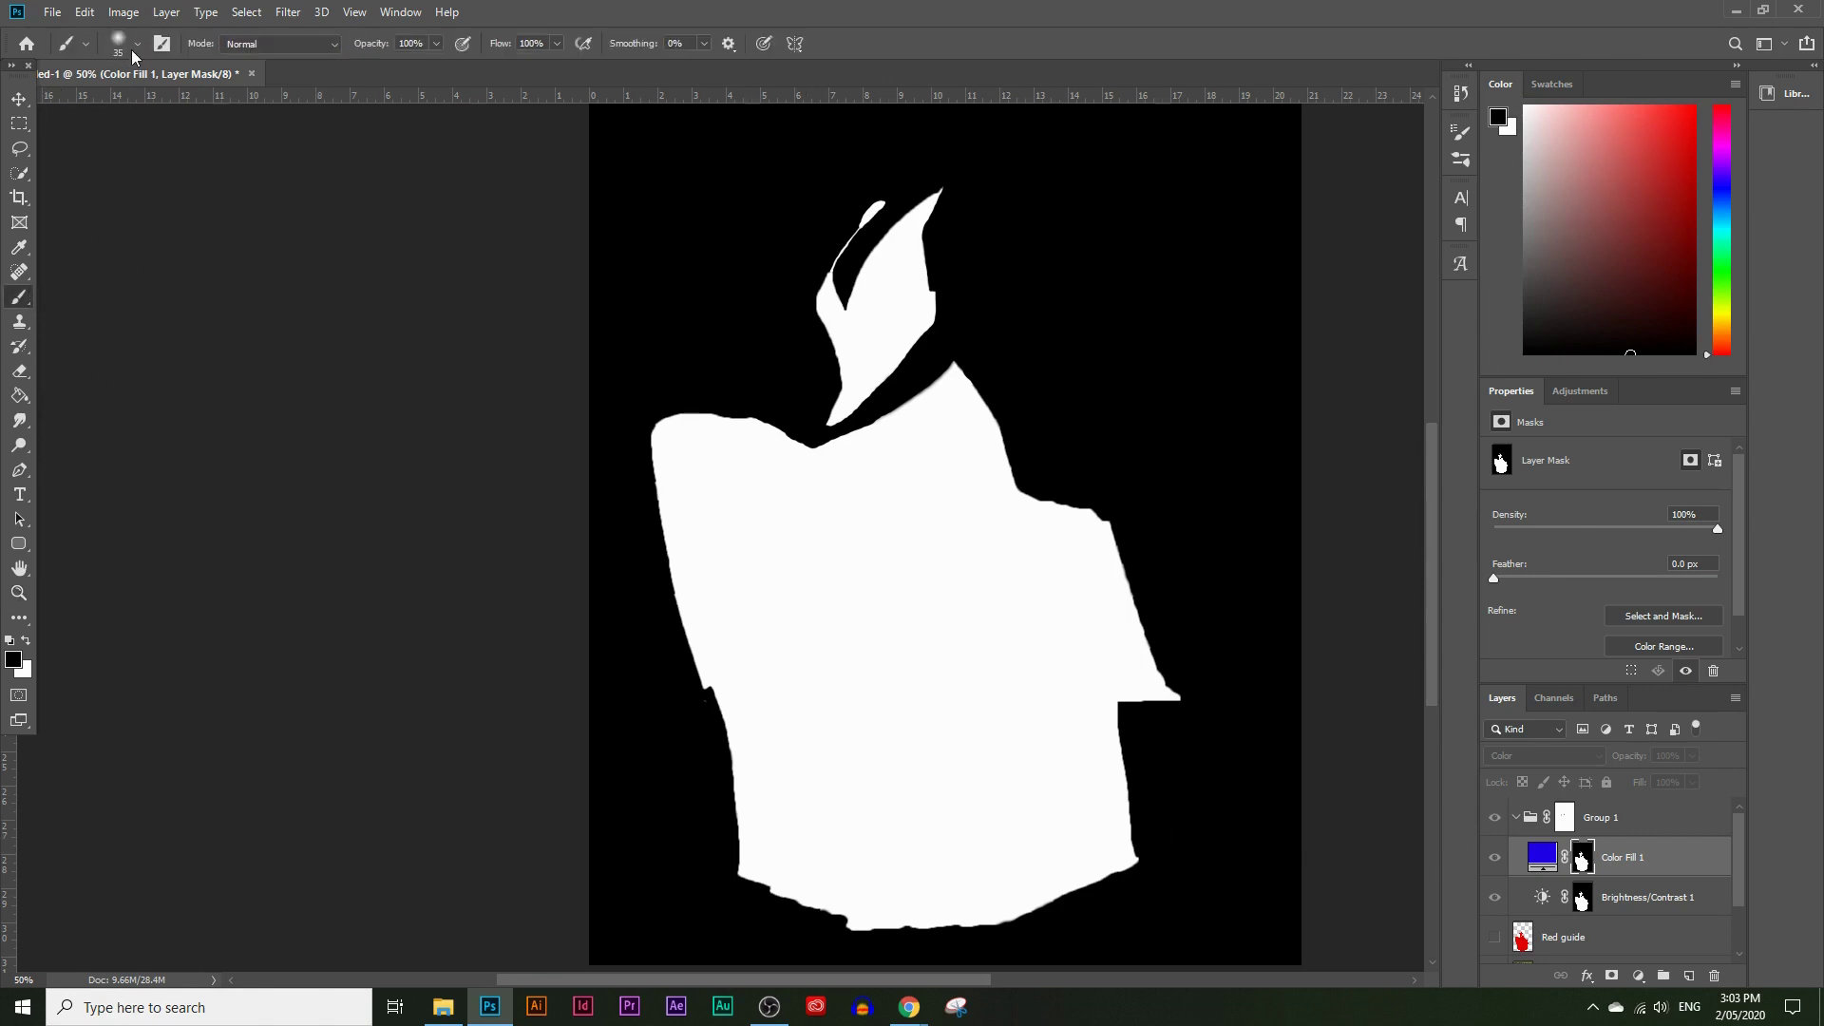
pyautogui.click(137, 44)
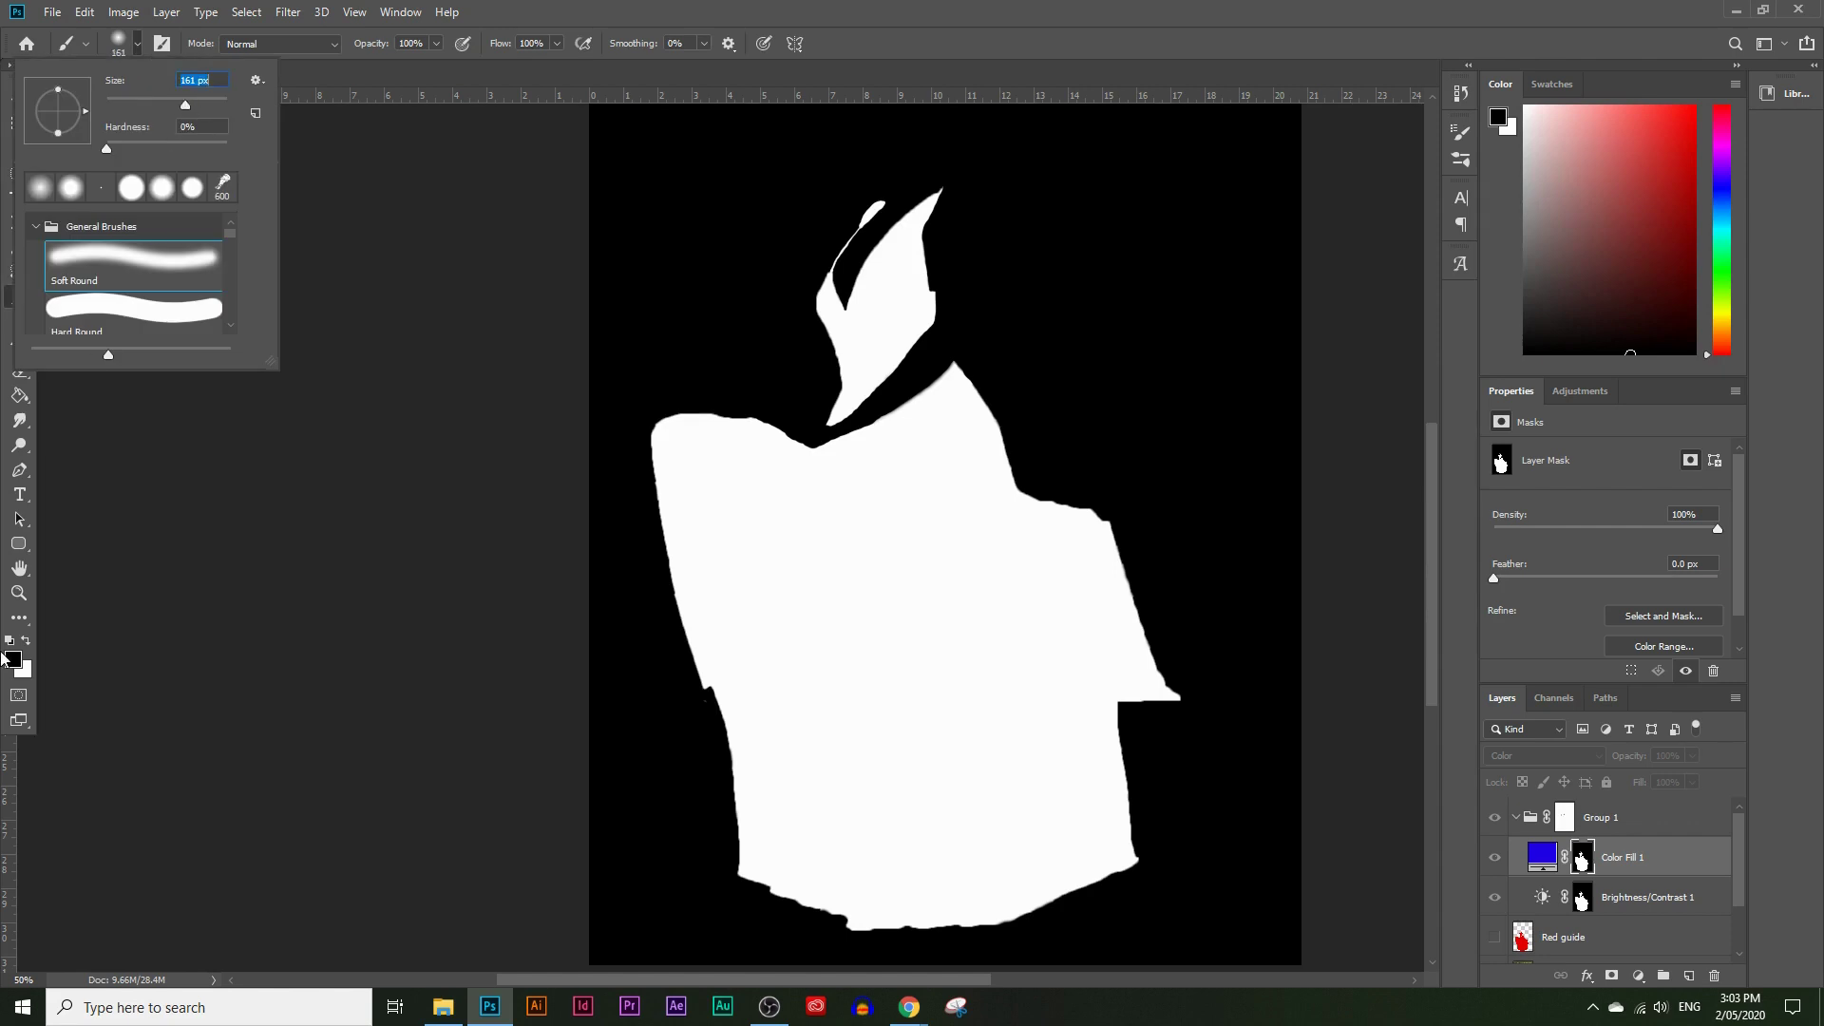
pyautogui.click(12, 657)
pyautogui.click(634, 715)
pyautogui.click(1134, 572)
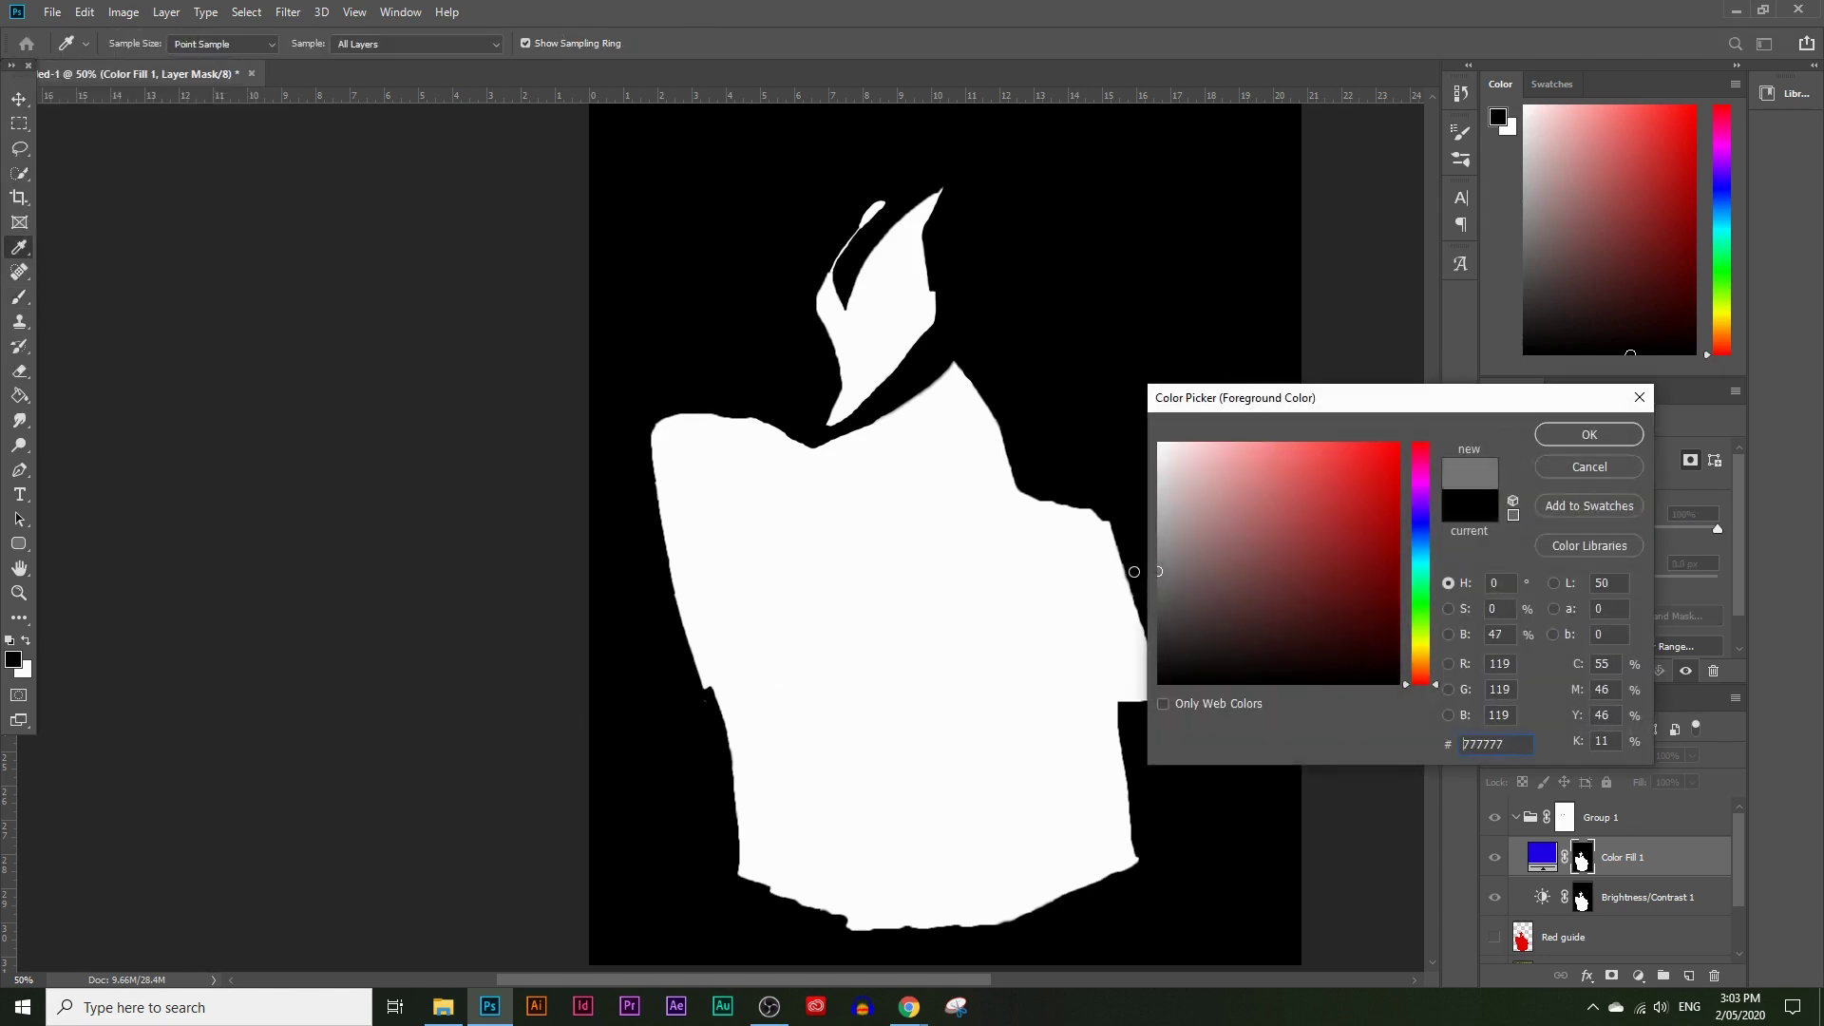
pyautogui.click(1553, 439)
pyautogui.moveTo(957, 590)
pyautogui.mouseDown()
pyautogui.moveTo(845, 796)
pyautogui.moveTo(931, 562)
pyautogui.moveTo(938, 596)
pyautogui.moveTo(870, 581)
pyautogui.moveTo(881, 714)
pyautogui.moveTo(991, 712)
pyautogui.moveTo(903, 692)
pyautogui.mouseUp()
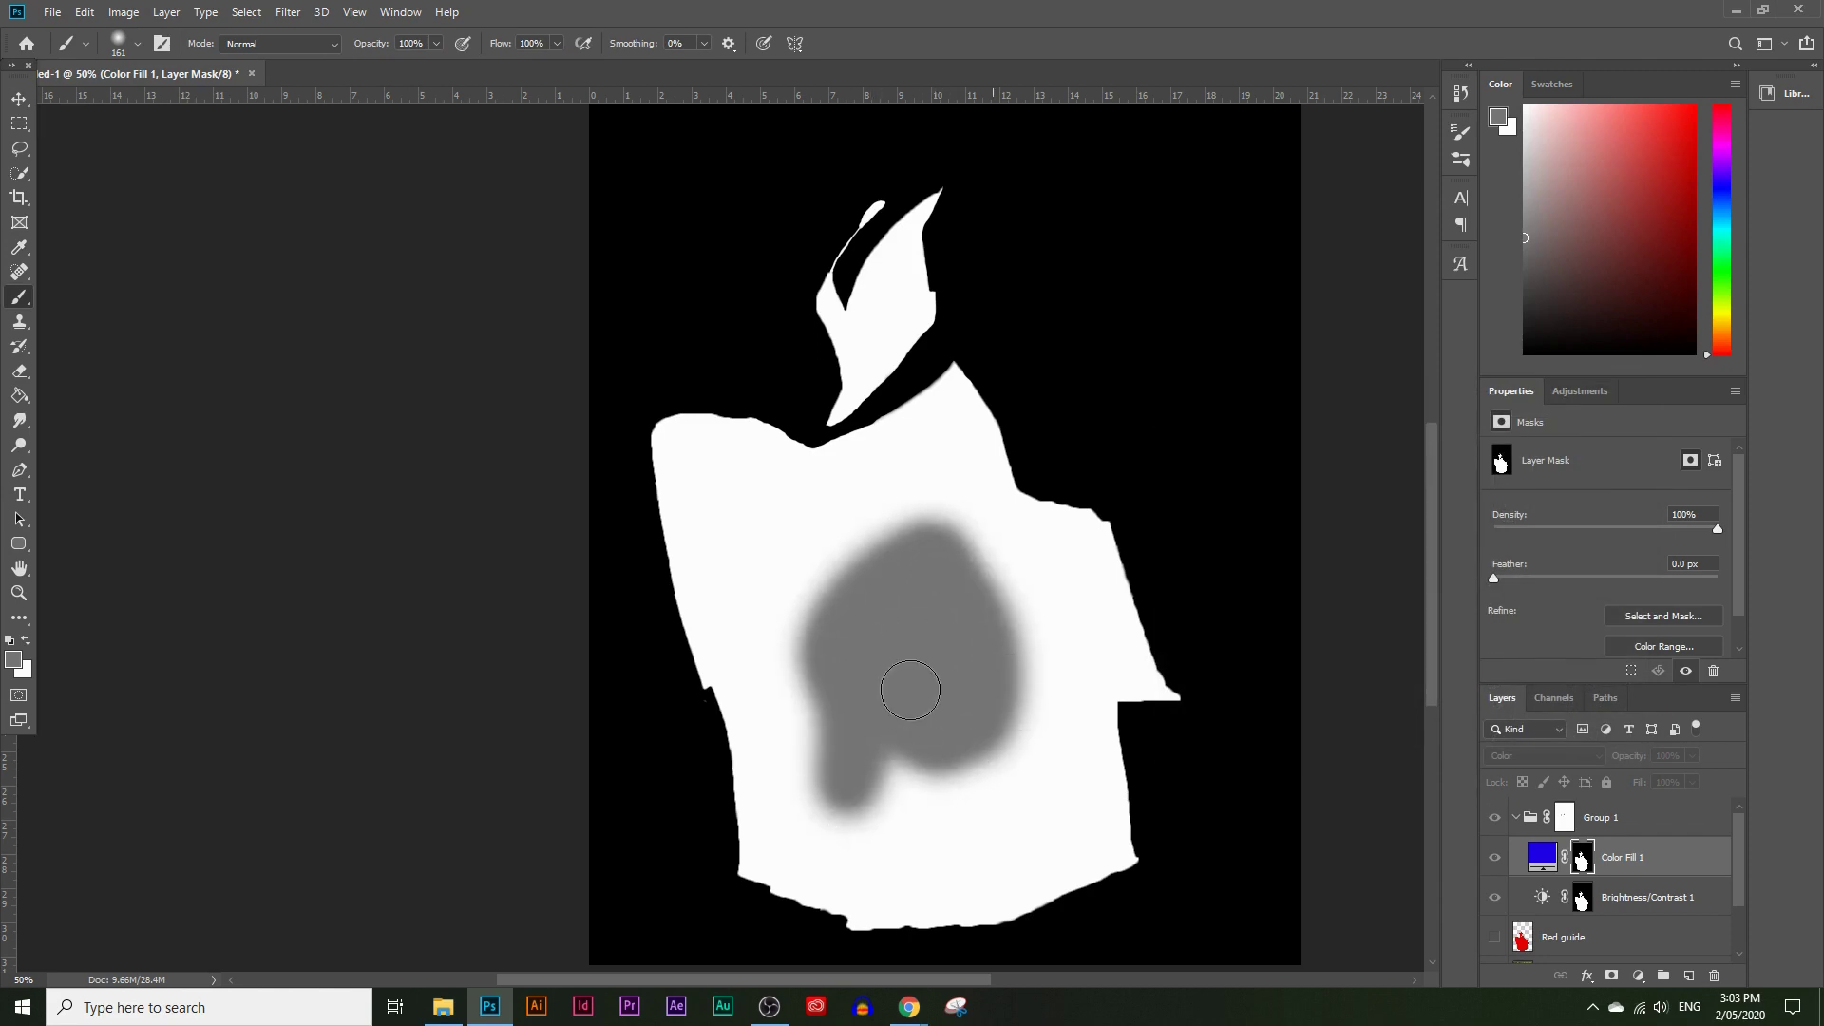
pyautogui.keyDown('alt'); pyautogui.click(1582, 862); pyautogui.keyUp('alt')
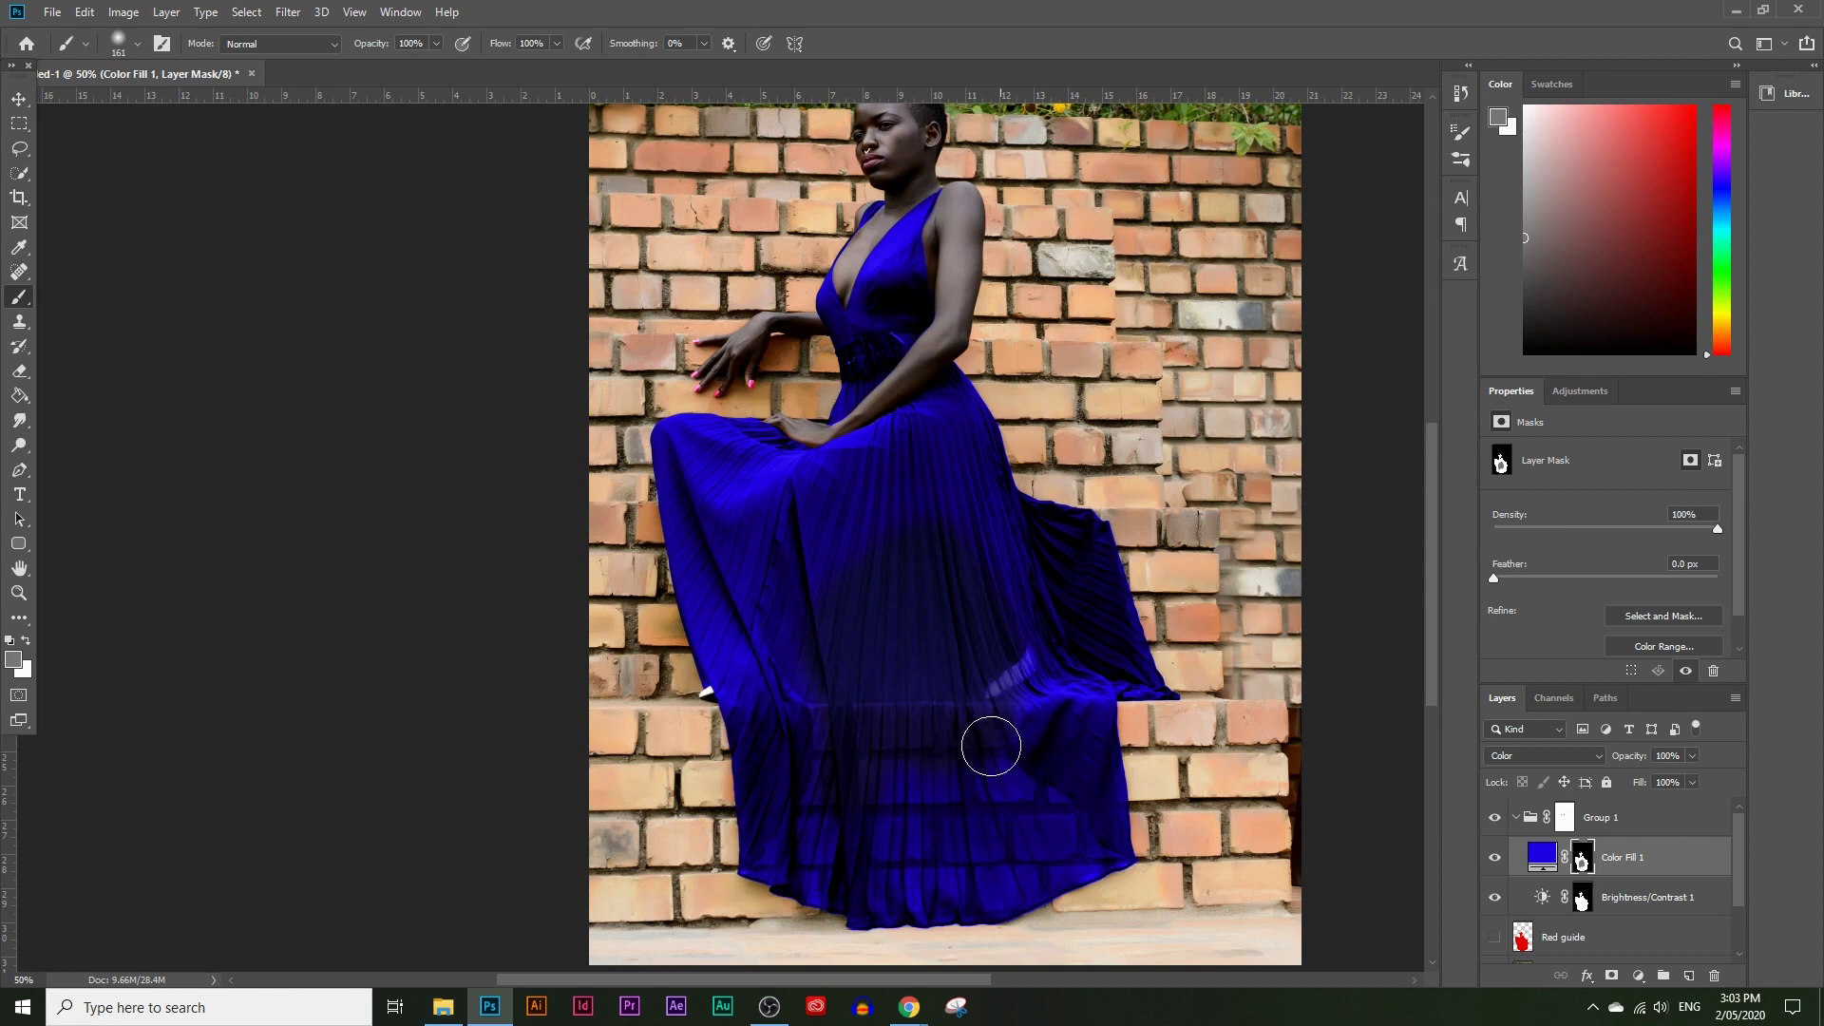
# Step: Paint white over the grey patch on Color Fill 1's mask with the Brush and return to the image view
pyautogui.click(18, 593)
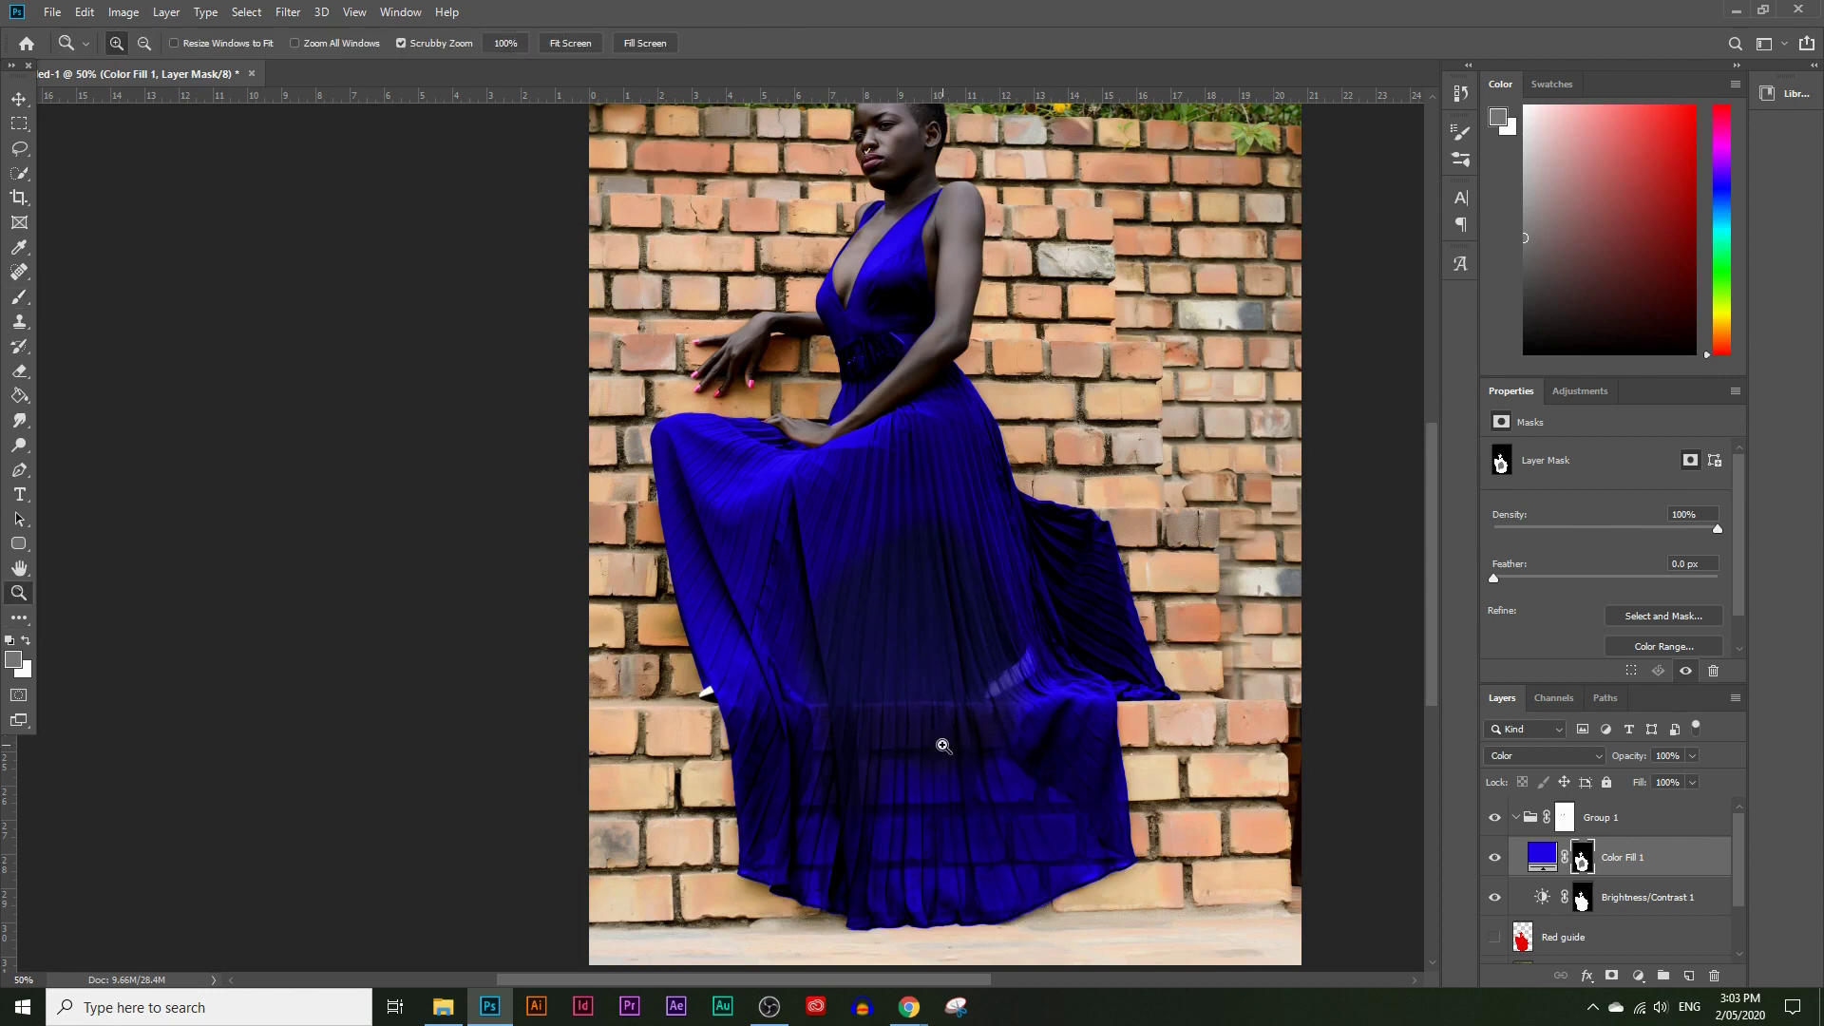
pyautogui.click(944, 746)
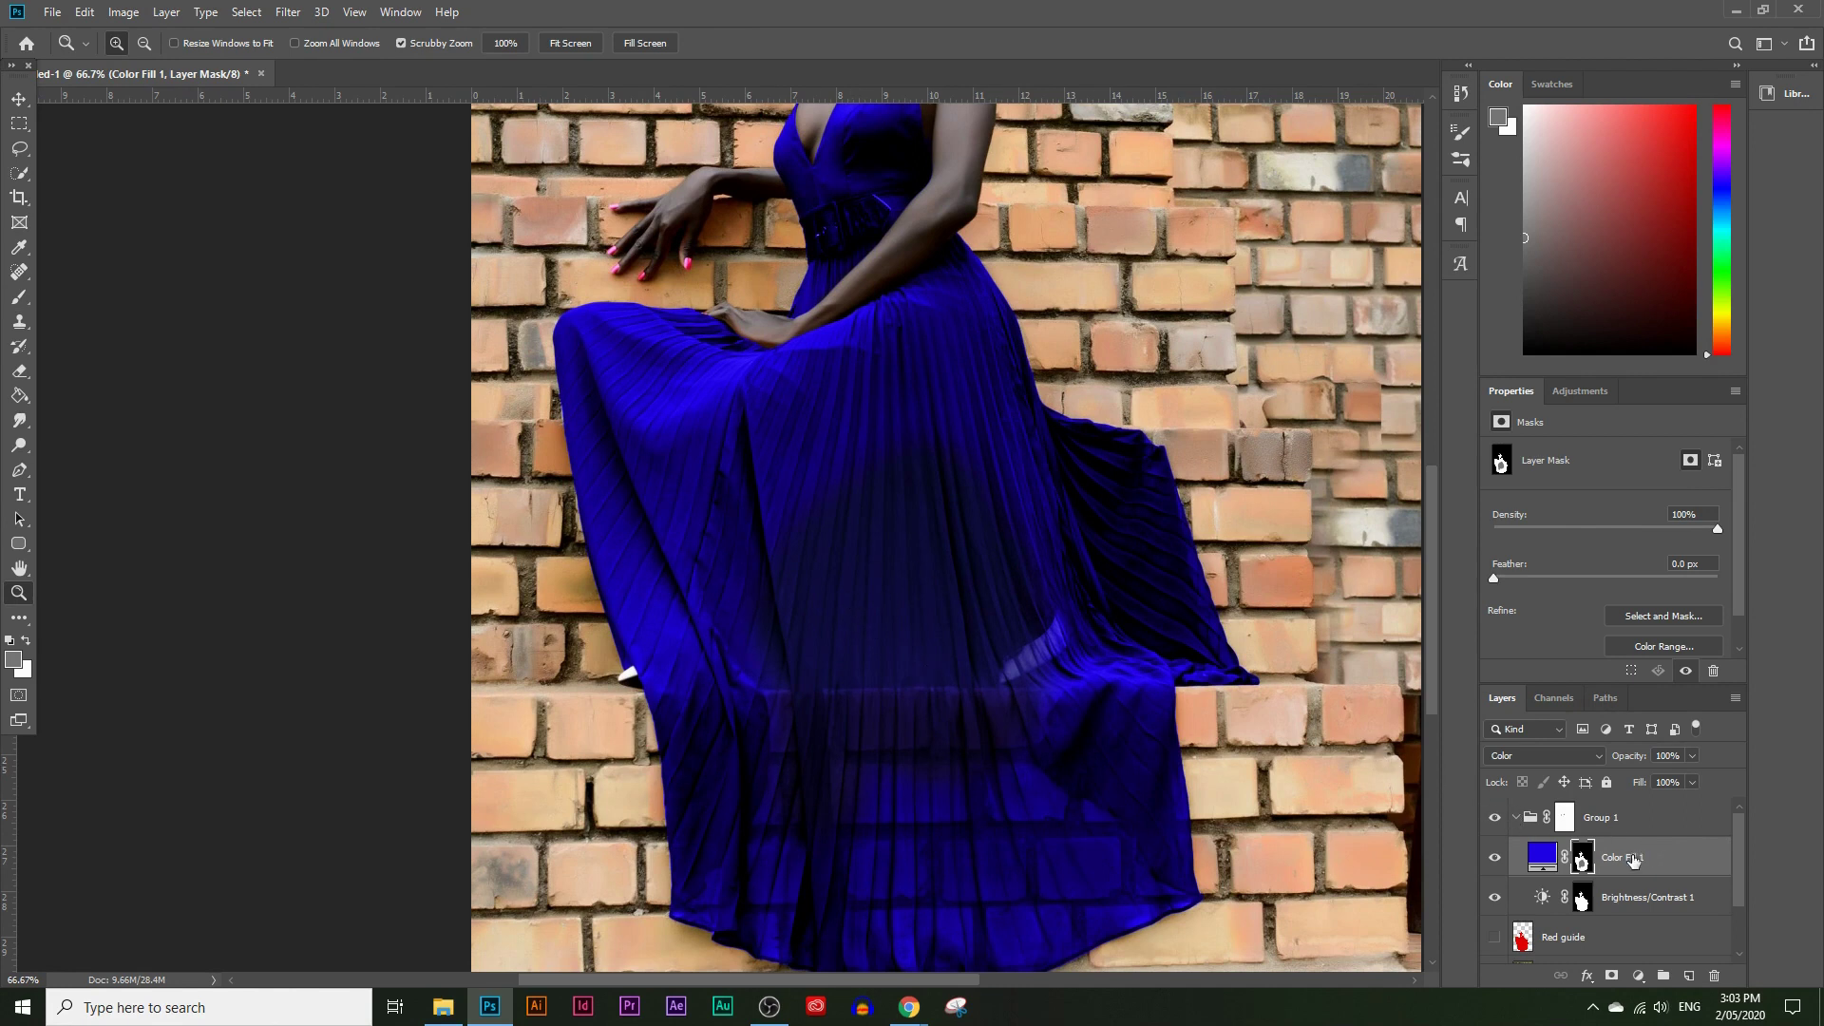
pyautogui.scroll(-2, 928, 774)
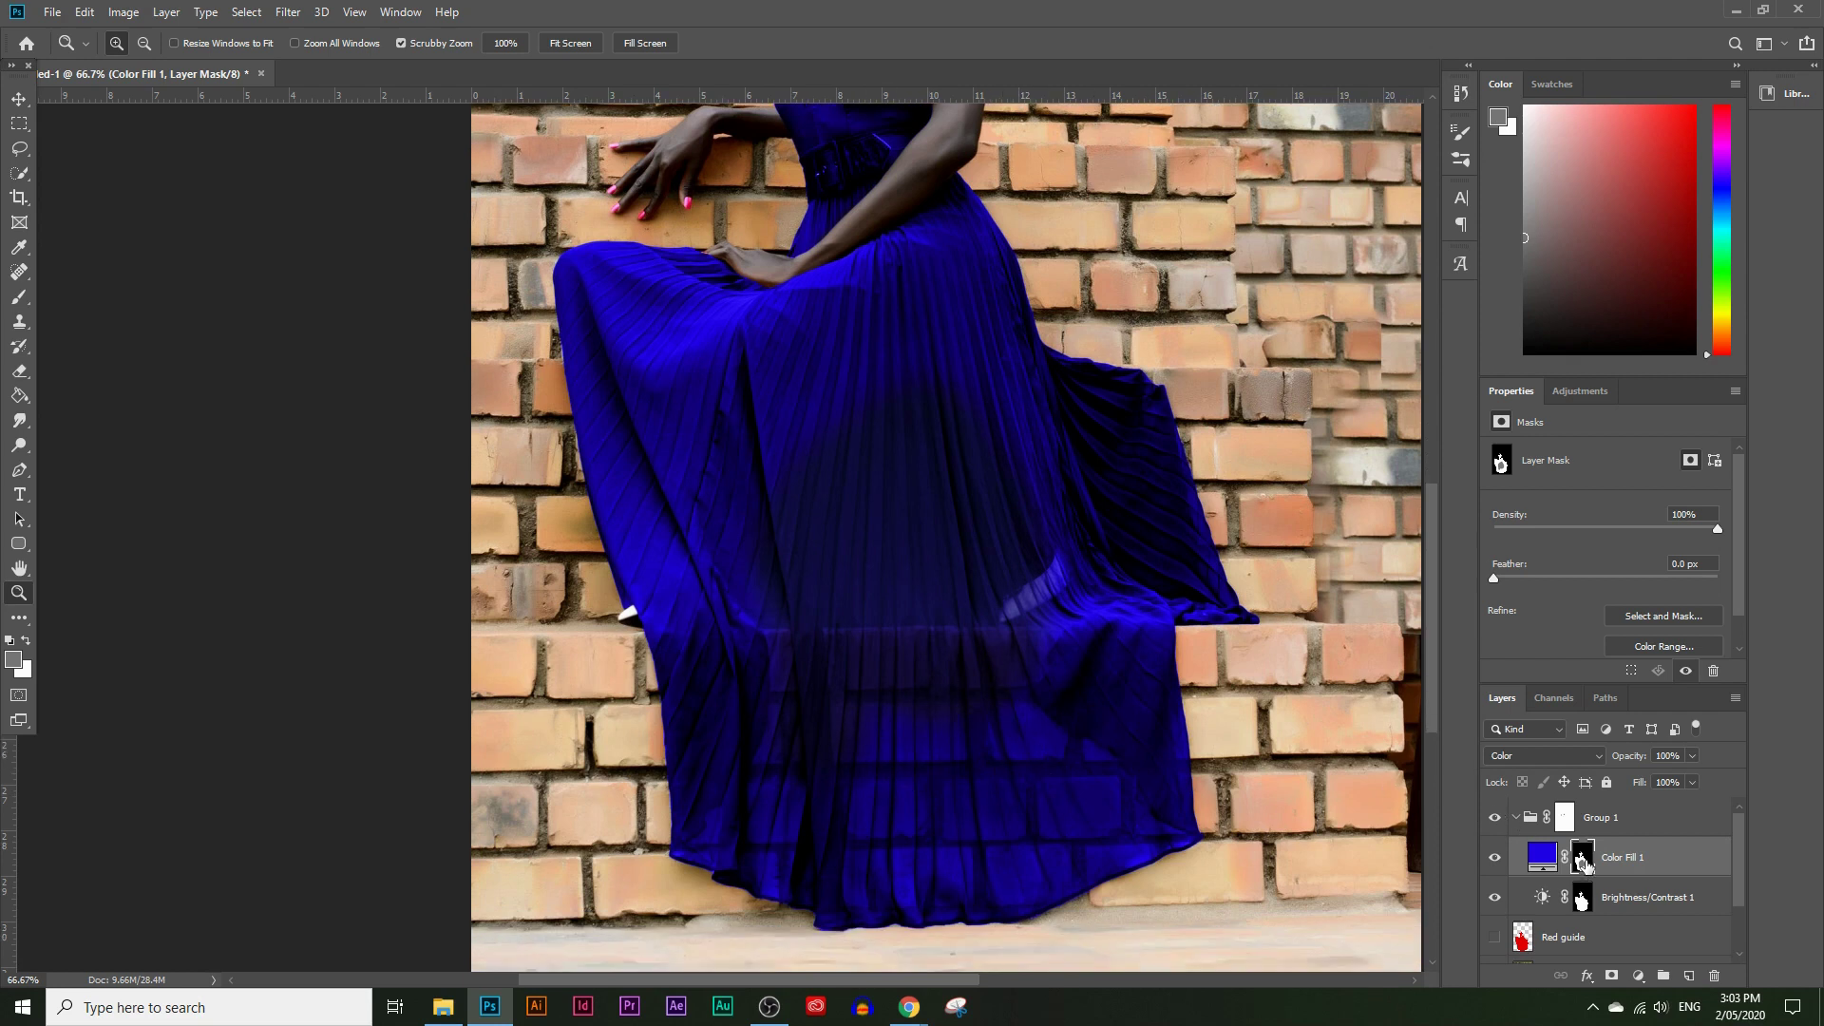
pyautogui.keyDown('alt'); pyautogui.click(1582, 860); pyautogui.keyUp('alt')
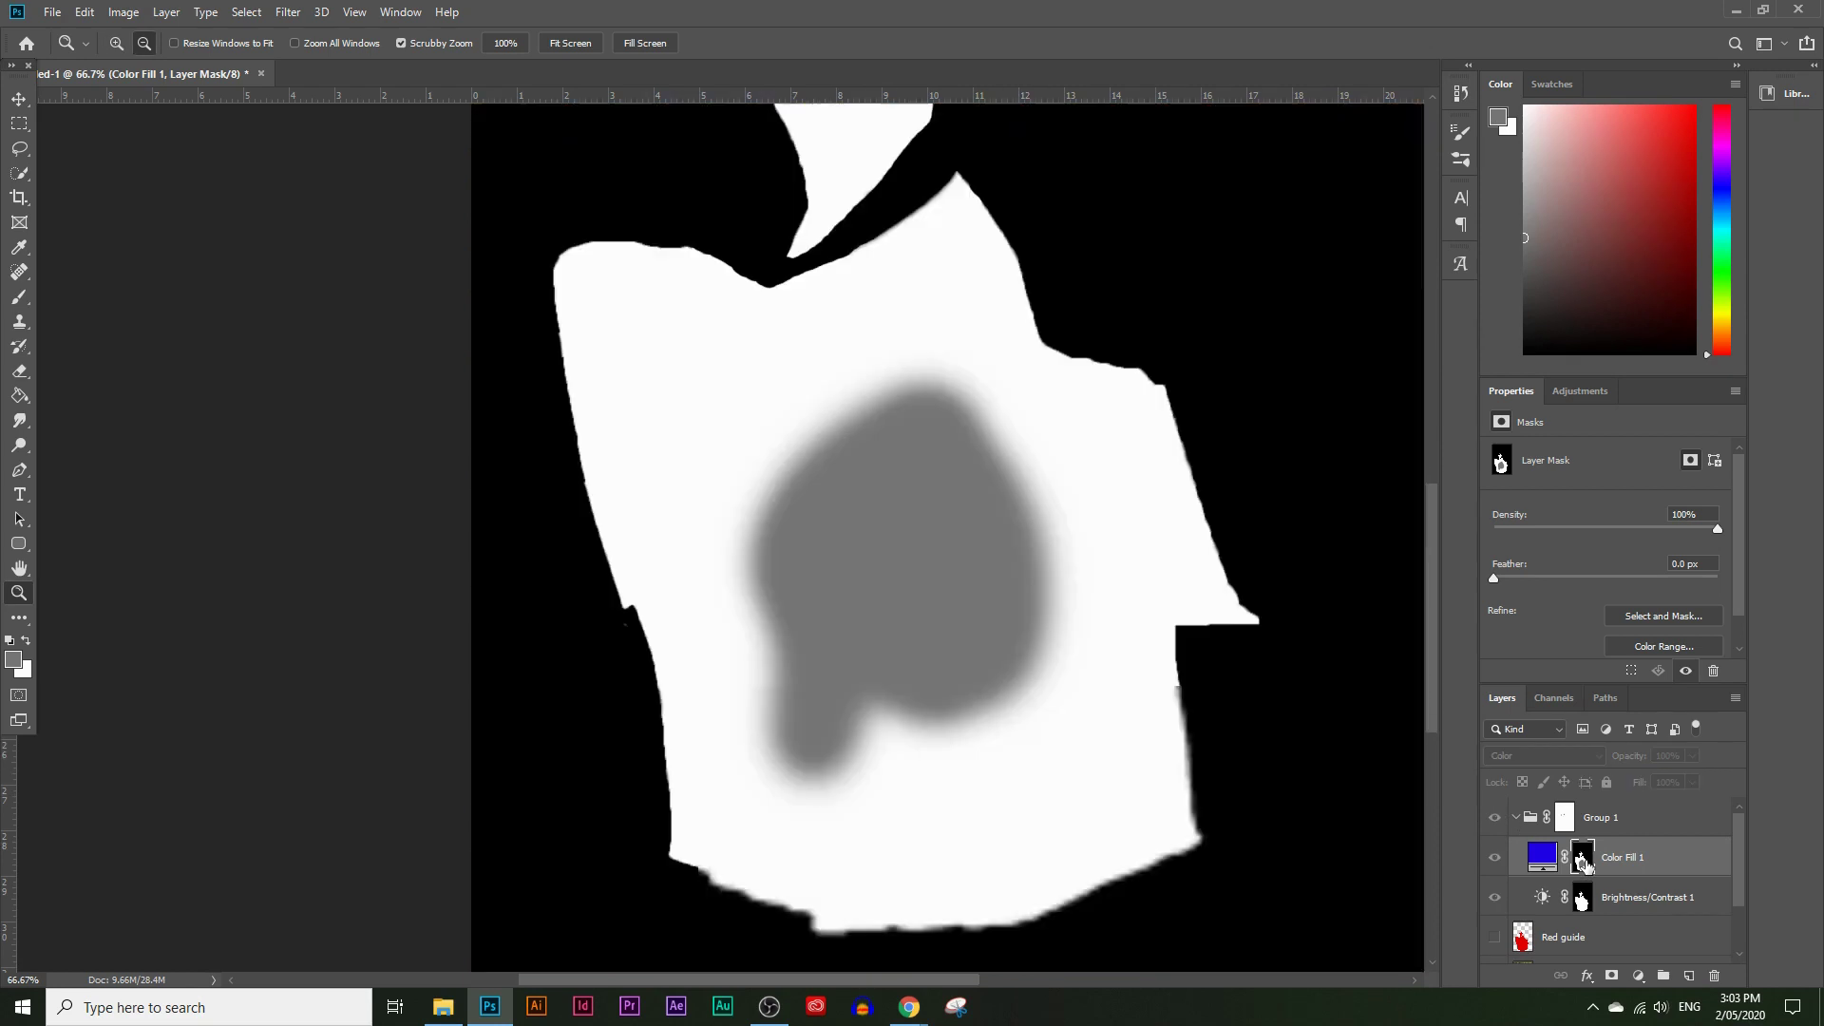
pyautogui.click(19, 297)
pyautogui.moveTo(766, 424)
pyautogui.mouseDown()
pyautogui.moveTo(803, 452)
pyautogui.moveTo(791, 583)
pyautogui.moveTo(774, 524)
pyautogui.moveTo(732, 583)
pyautogui.moveTo(796, 438)
pyautogui.moveTo(890, 418)
pyautogui.moveTo(951, 542)
pyautogui.moveTo(835, 640)
pyautogui.moveTo(892, 458)
pyautogui.moveTo(811, 692)
pyautogui.moveTo(823, 762)
pyautogui.moveTo(778, 661)
pyautogui.moveTo(846, 747)
pyautogui.moveTo(956, 668)
pyautogui.moveTo(900, 615)
pyautogui.moveTo(1001, 693)
pyautogui.moveTo(1058, 577)
pyautogui.moveTo(986, 427)
pyautogui.moveTo(967, 477)
pyautogui.moveTo(991, 630)
pyautogui.moveTo(834, 467)
pyautogui.moveTo(965, 467)
pyautogui.moveTo(875, 616)
pyautogui.moveTo(772, 559)
pyautogui.moveTo(788, 696)
pyautogui.mouseUp()
pyautogui.click(10, 641)
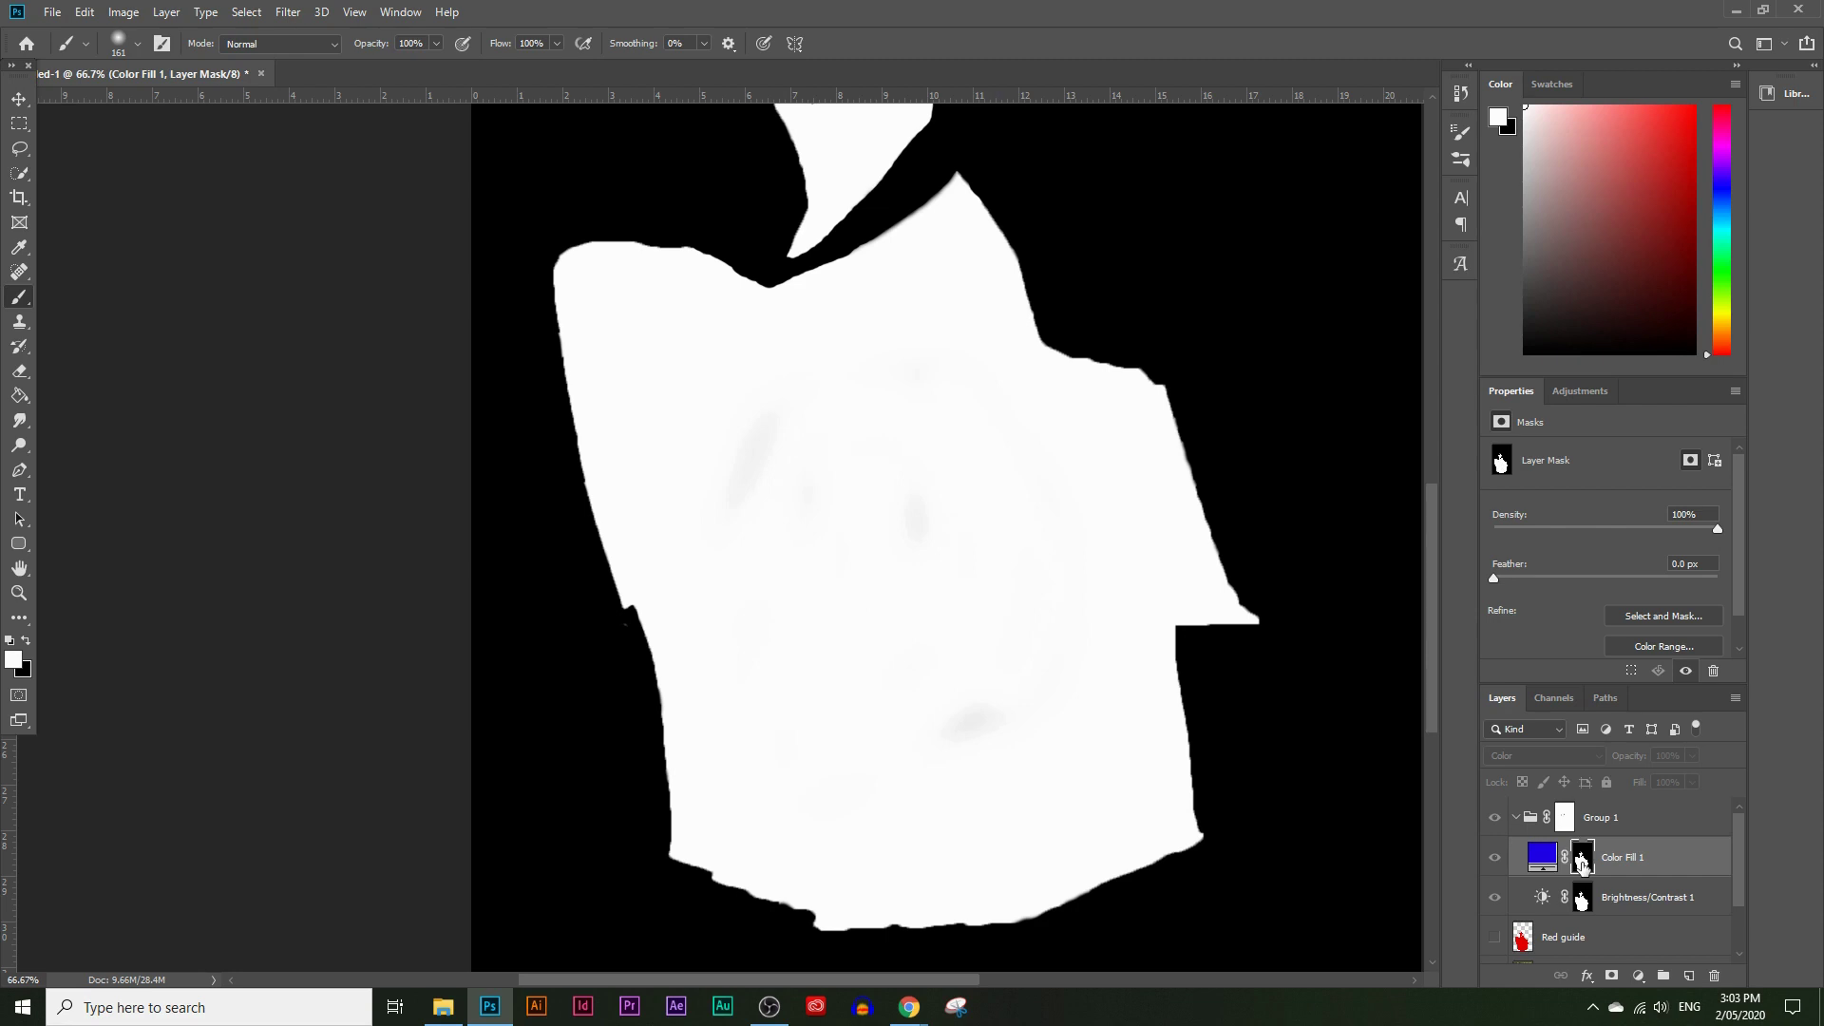
pyautogui.keyDown('alt'); pyautogui.click(1581, 861); pyautogui.keyUp('alt')
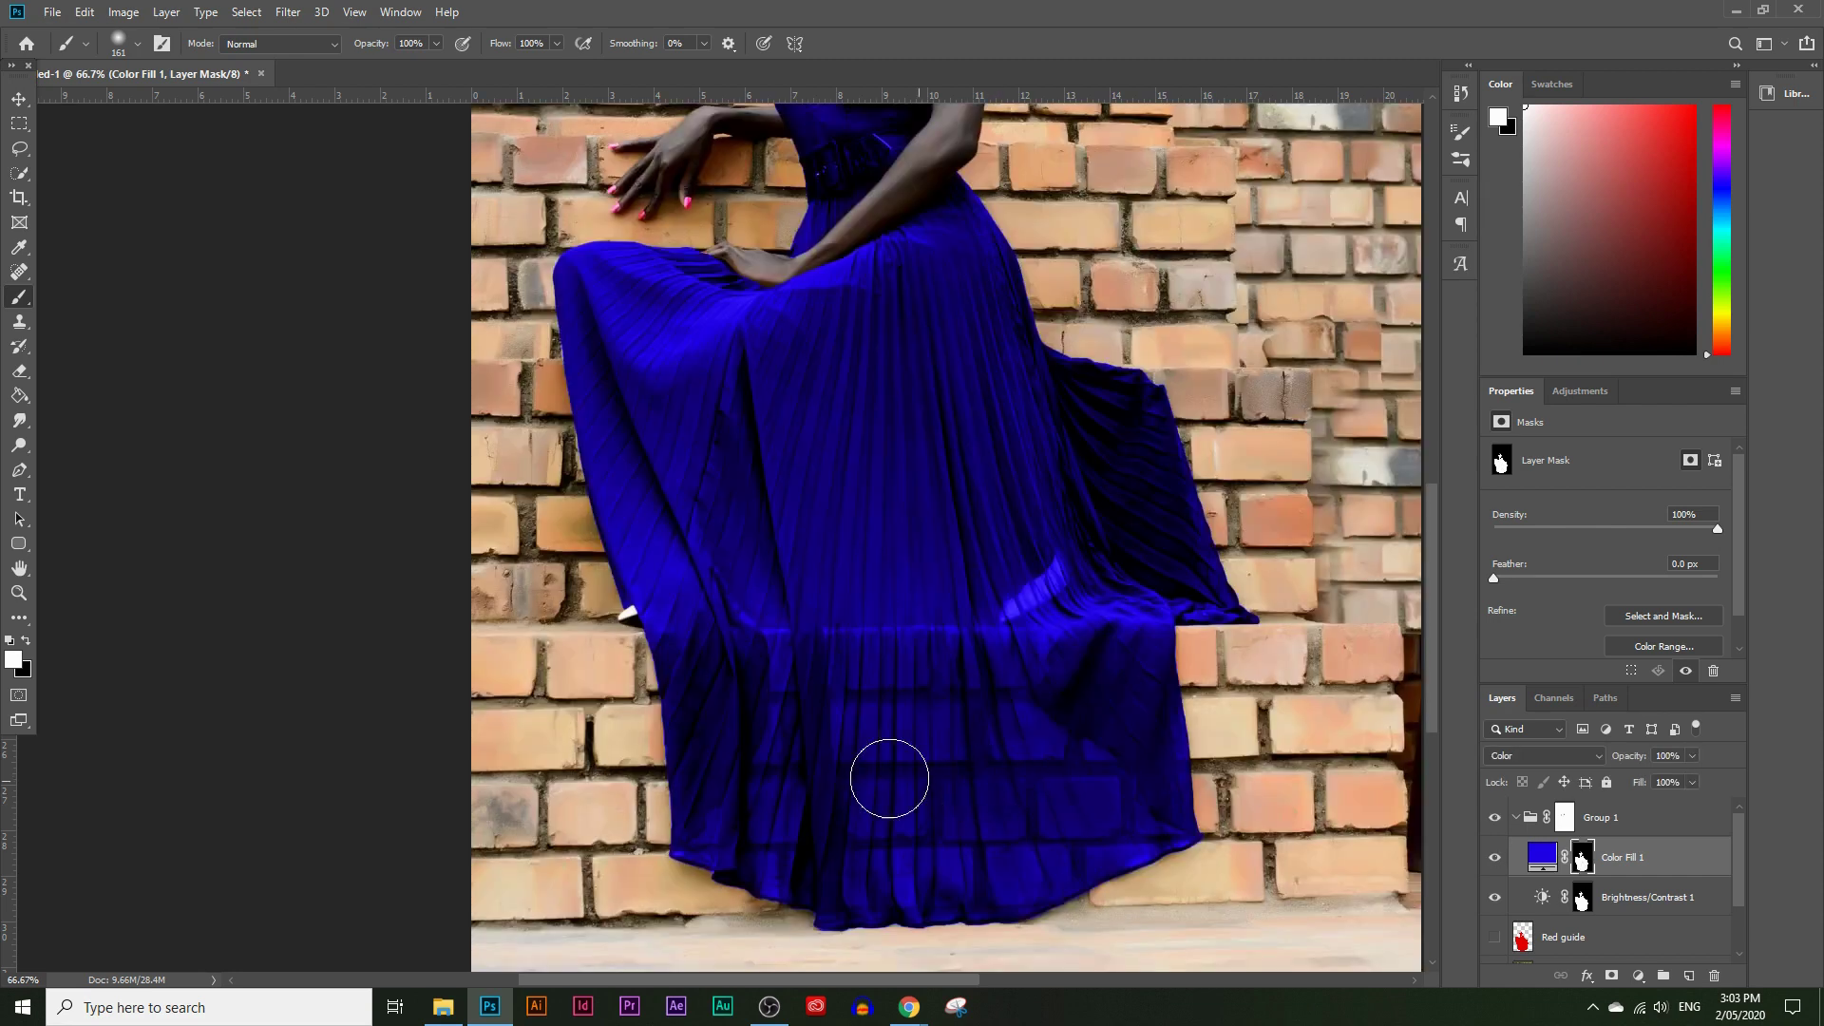
# Step: Set the foreground colour to dark grey #444444
pyautogui.click(13, 660)
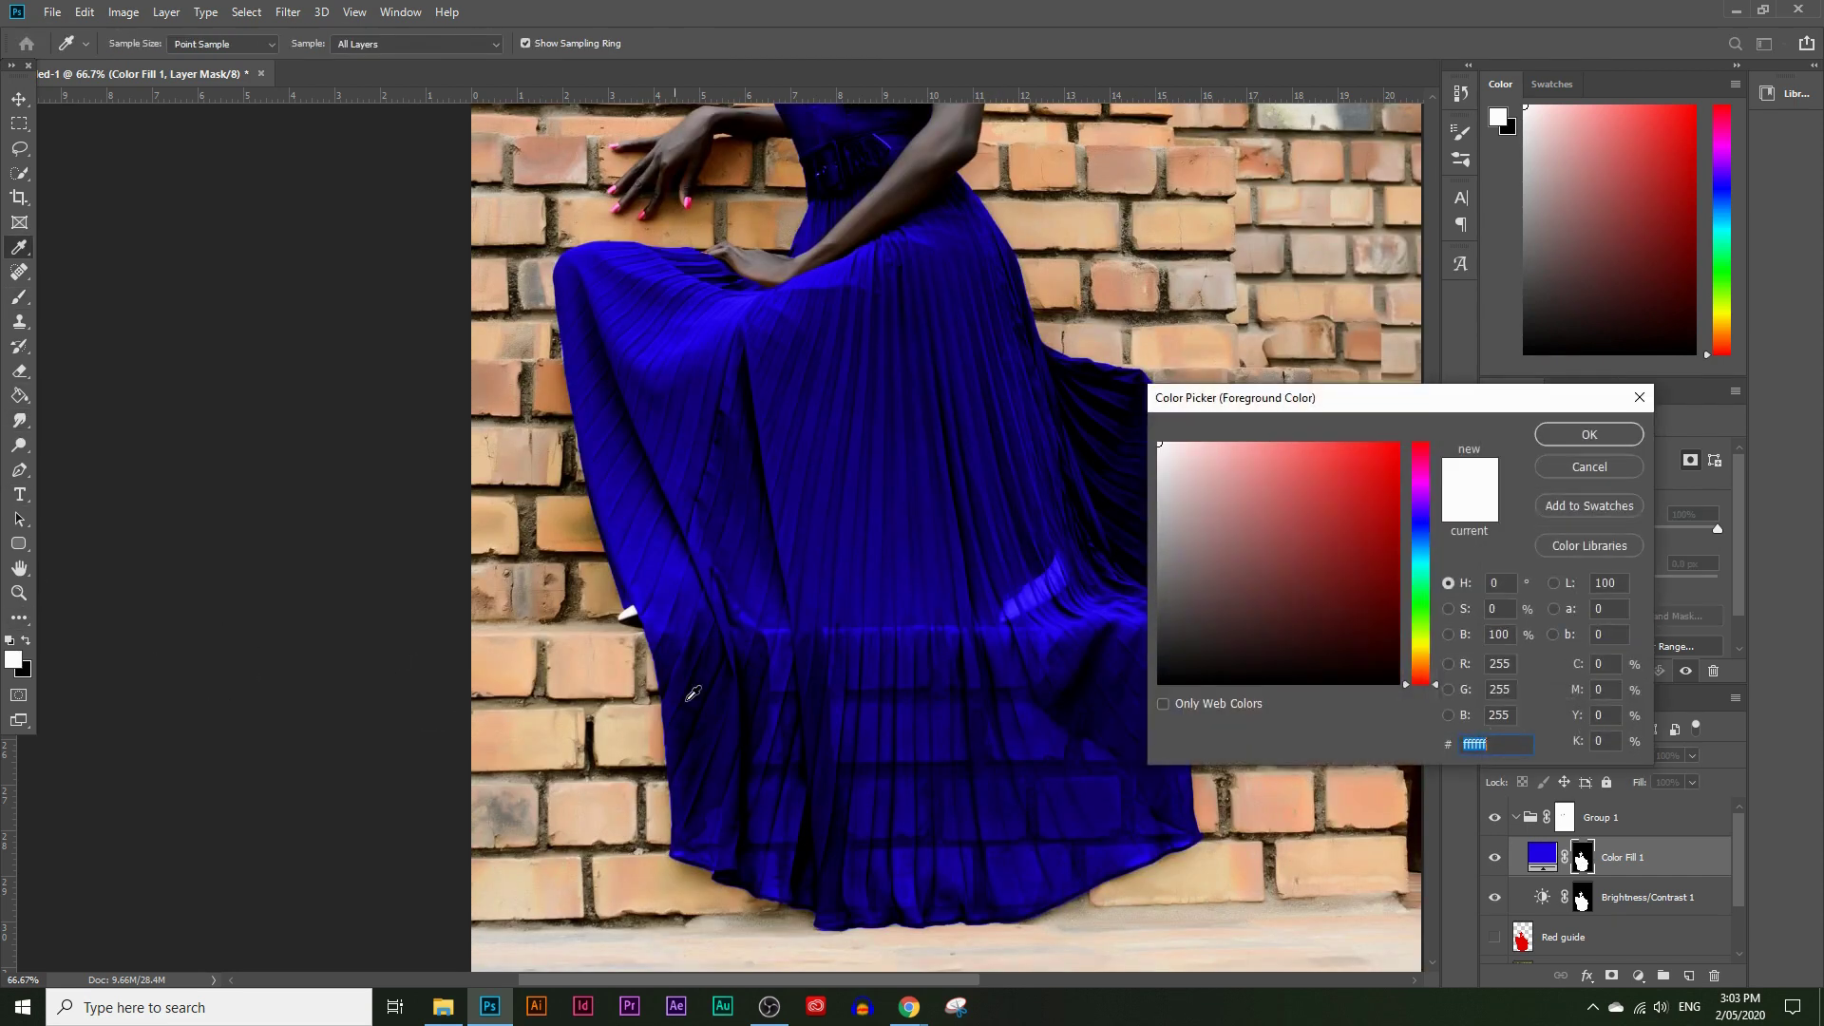
pyautogui.click(1152, 620)
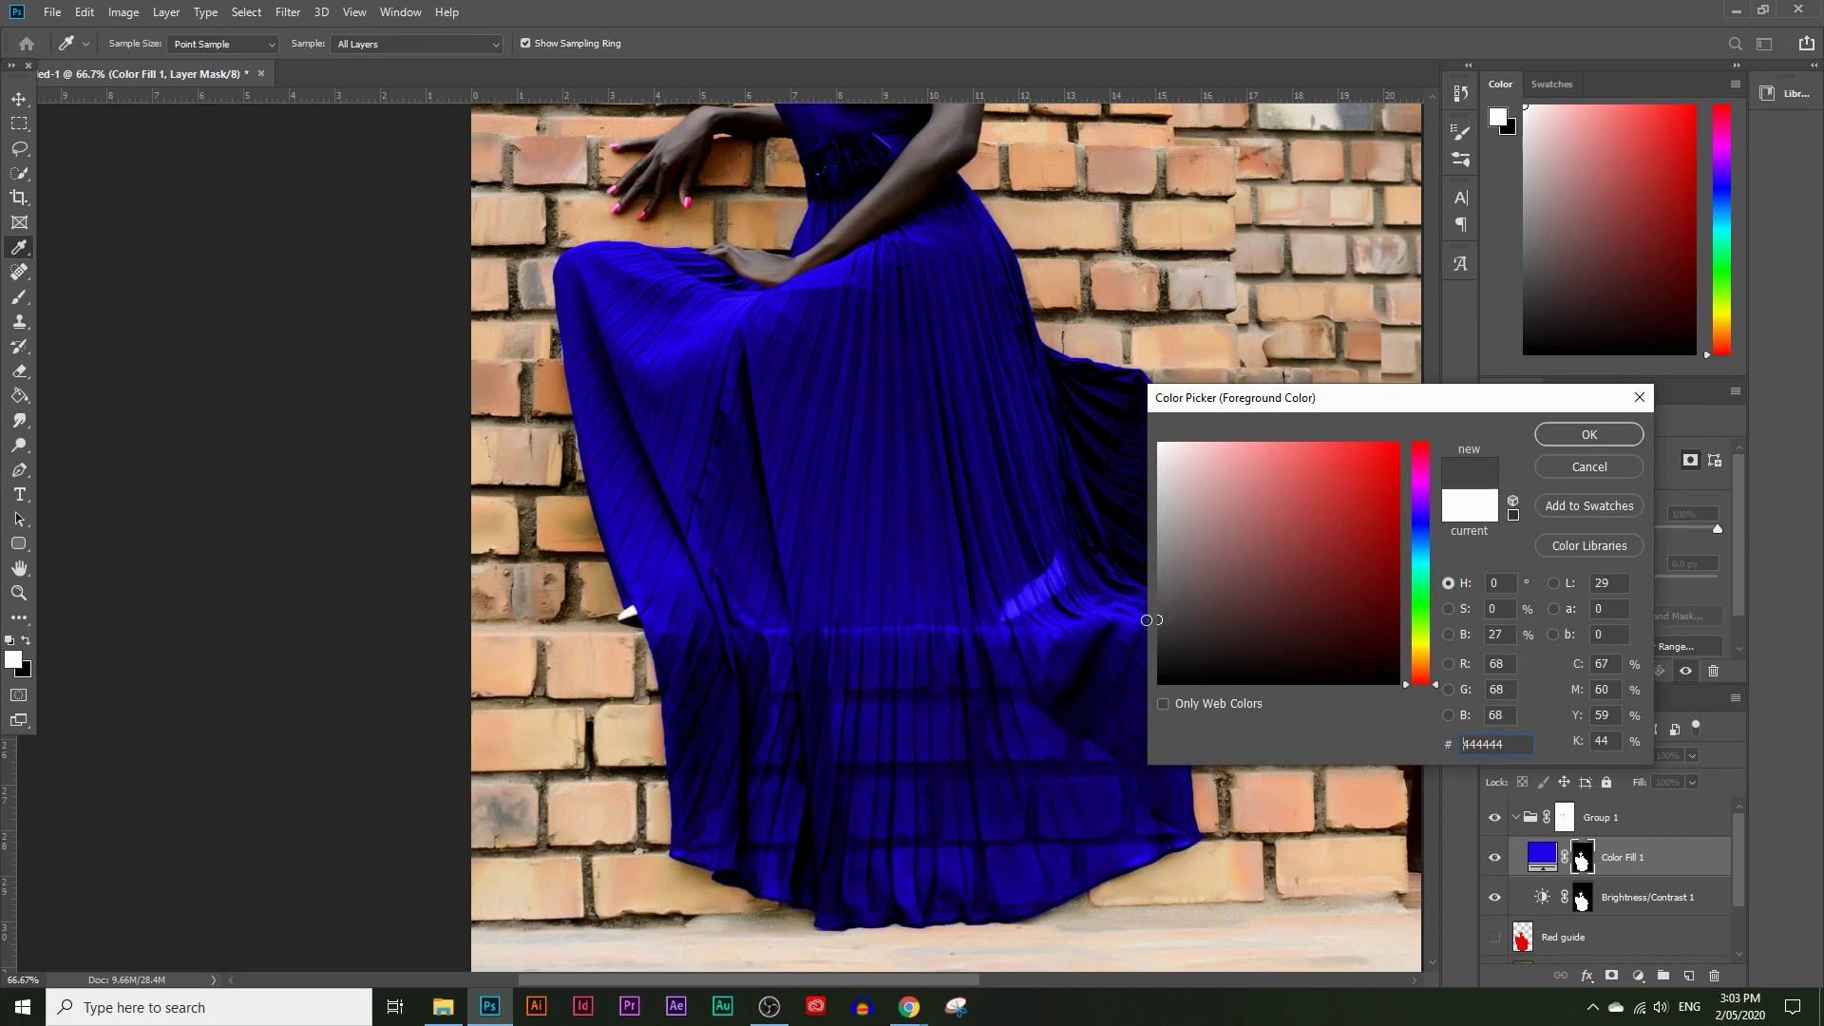
pyautogui.click(1549, 440)
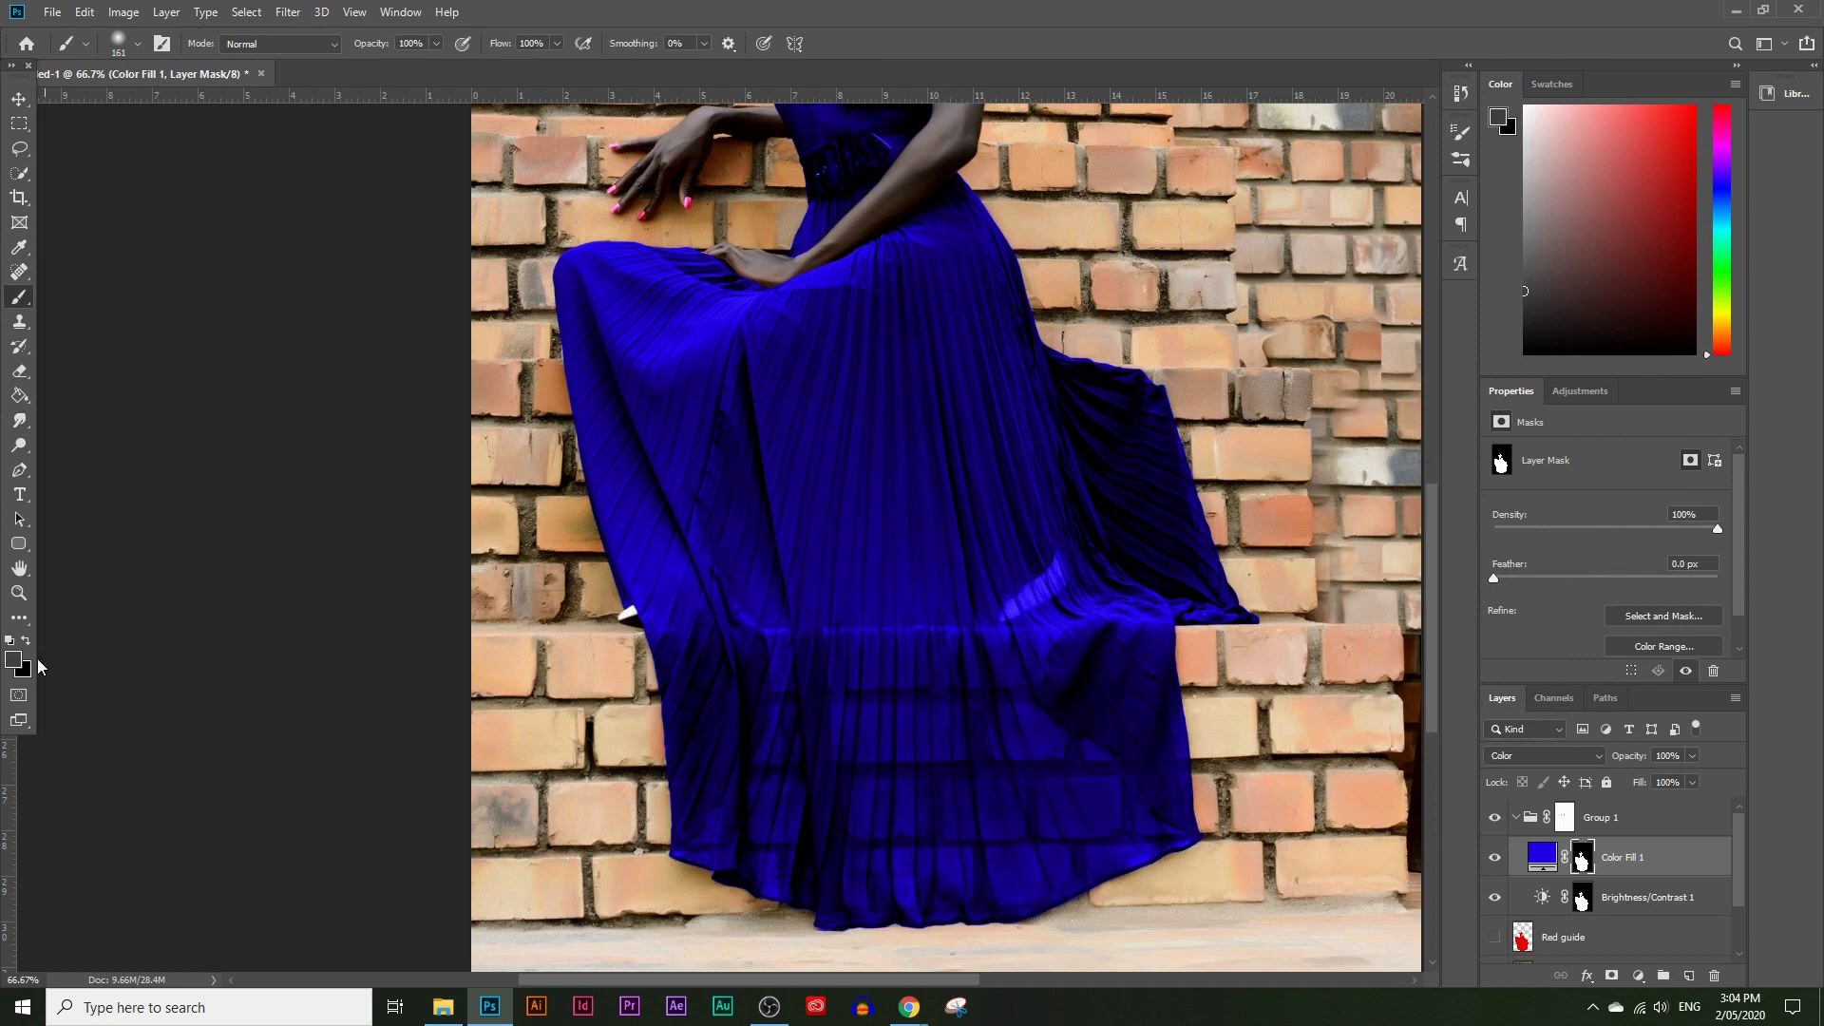
# Step: Paint dark grey #444444 over the sheer lower skirt on Color Fill 1's mask, and compare it with Group 1 hidden and shown
pyautogui.moveTo(844, 717)
pyautogui.mouseDown()
pyautogui.moveTo(889, 738)
pyautogui.moveTo(899, 836)
pyautogui.moveTo(1012, 746)
pyautogui.moveTo(961, 694)
pyautogui.moveTo(867, 692)
pyautogui.moveTo(976, 677)
pyautogui.moveTo(992, 683)
pyautogui.moveTo(837, 688)
pyautogui.moveTo(868, 787)
pyautogui.moveTo(865, 882)
pyautogui.moveTo(915, 859)
pyautogui.moveTo(951, 869)
pyautogui.moveTo(924, 881)
pyautogui.moveTo(964, 853)
pyautogui.moveTo(999, 874)
pyautogui.moveTo(1142, 818)
pyautogui.moveTo(993, 688)
pyautogui.mouseUp()
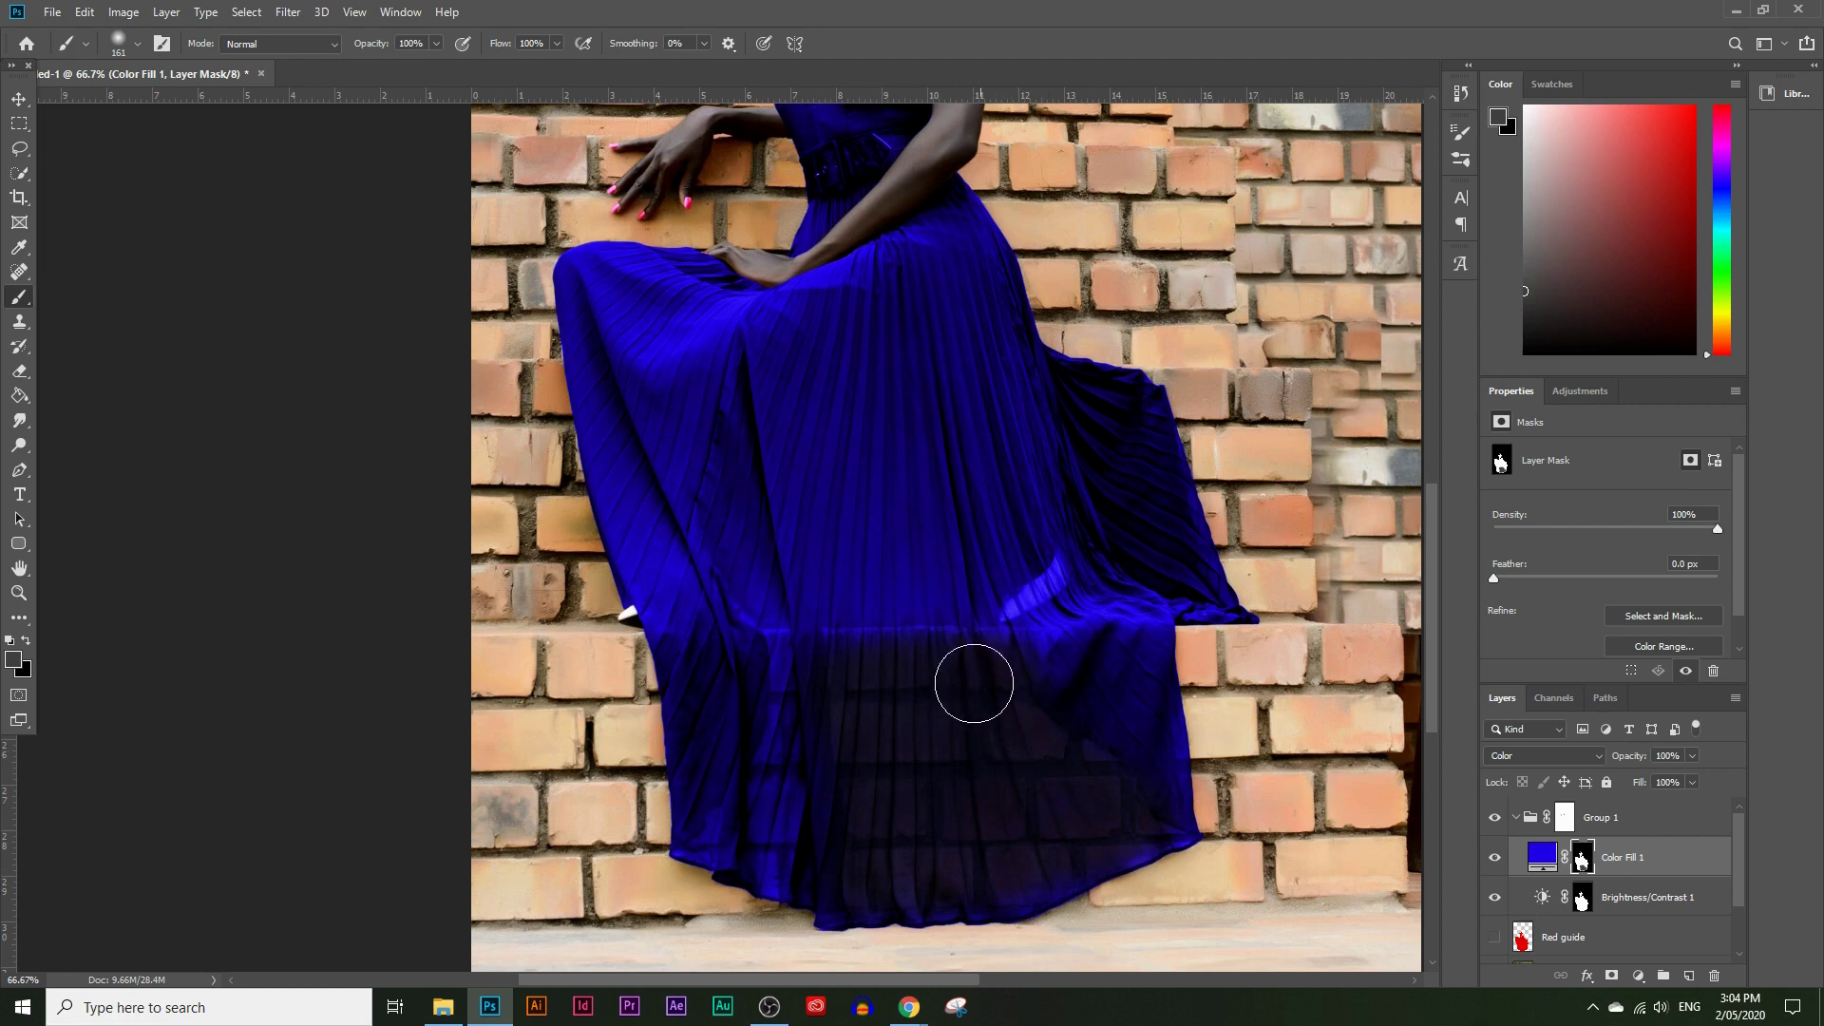
pyautogui.press('[')
pyautogui.press('[')
pyautogui.press('[')
pyautogui.press('[')
pyautogui.press('[')
pyautogui.click(1492, 821)
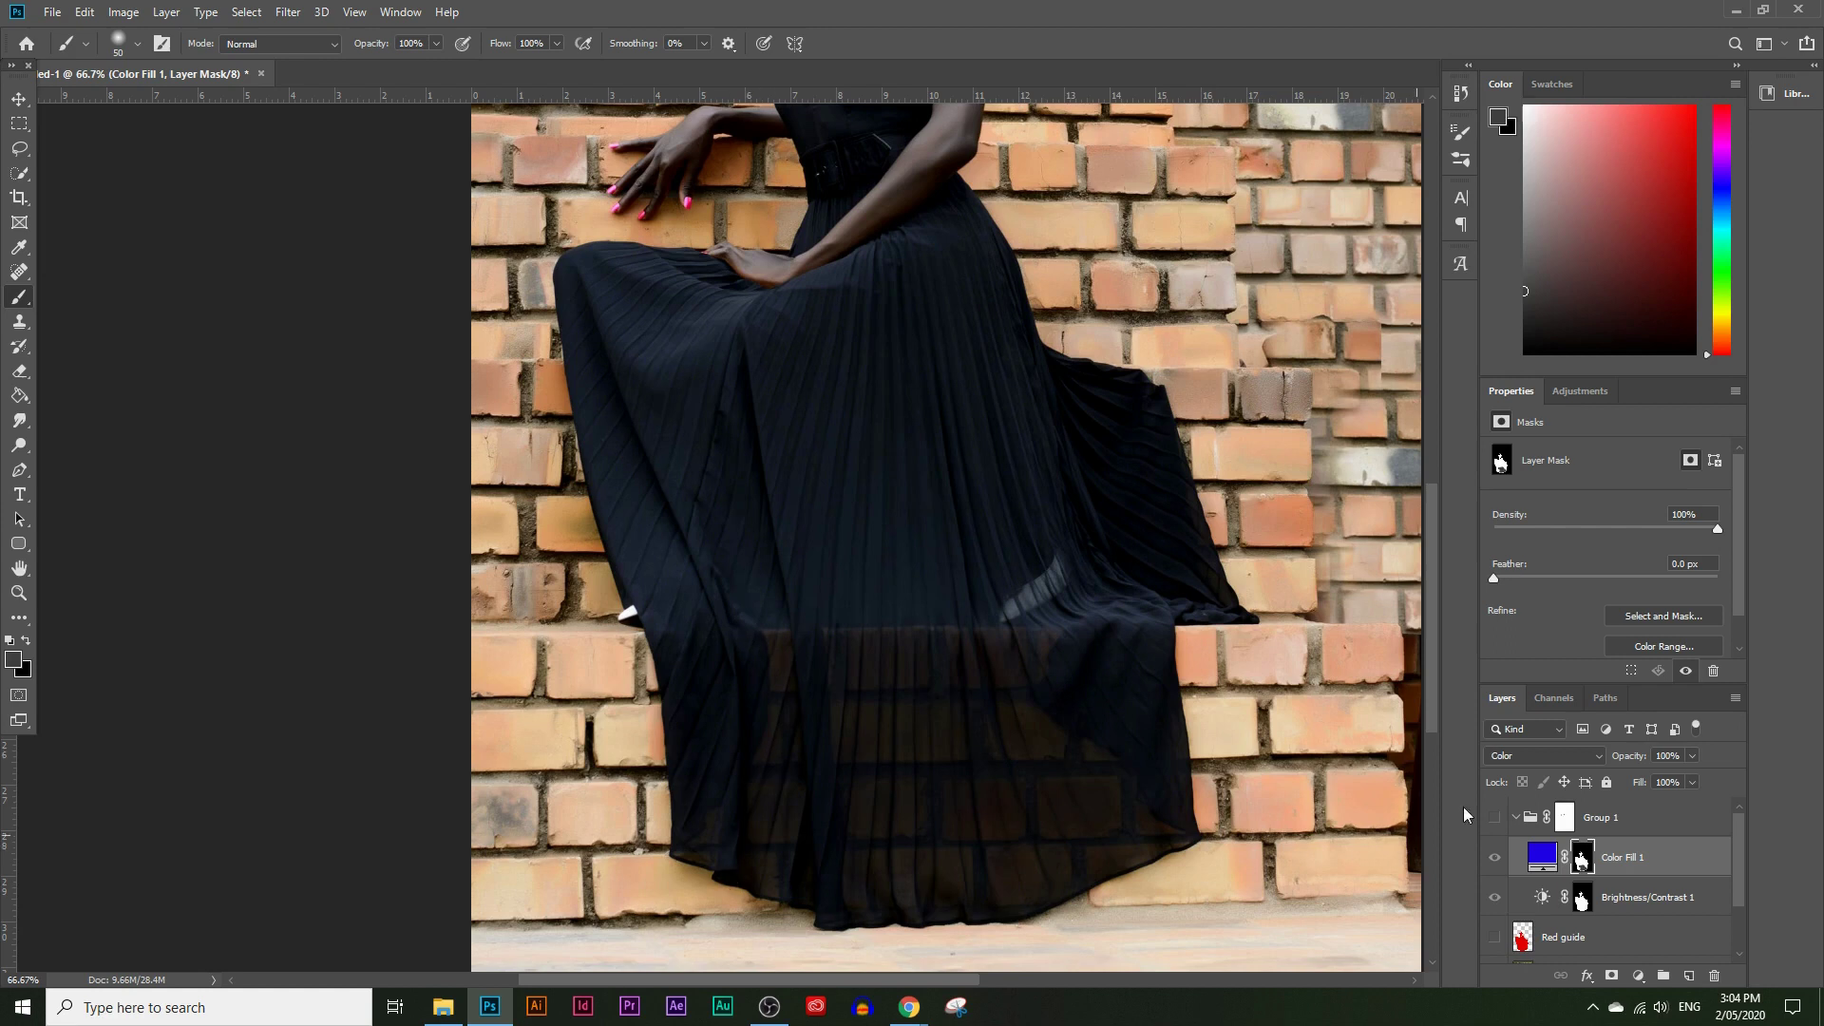
pyautogui.click(1500, 820)
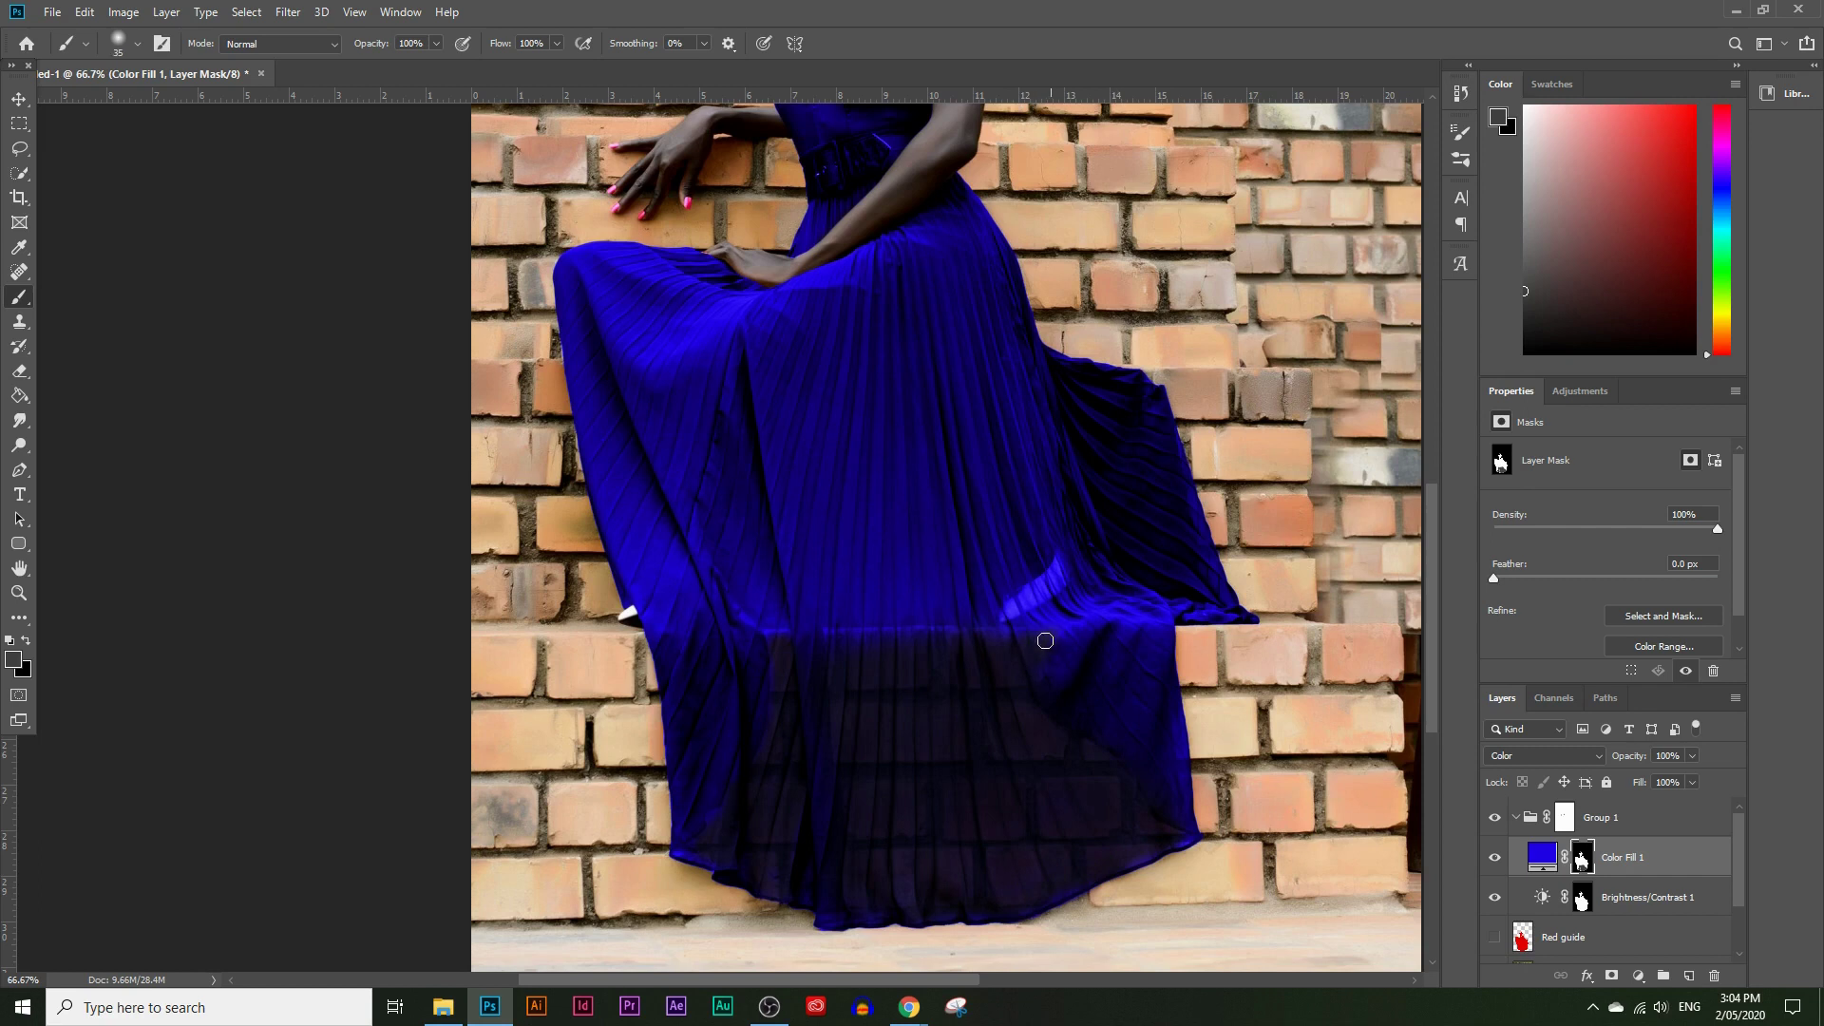
# Step: Examine the skirt's ledge line close up at 200% with Group 1 hidden and shown
pyautogui.click(19, 593)
pyautogui.moveTo(836, 636); pyautogui.dragTo(1356, 693)
pyautogui.click(1497, 817)
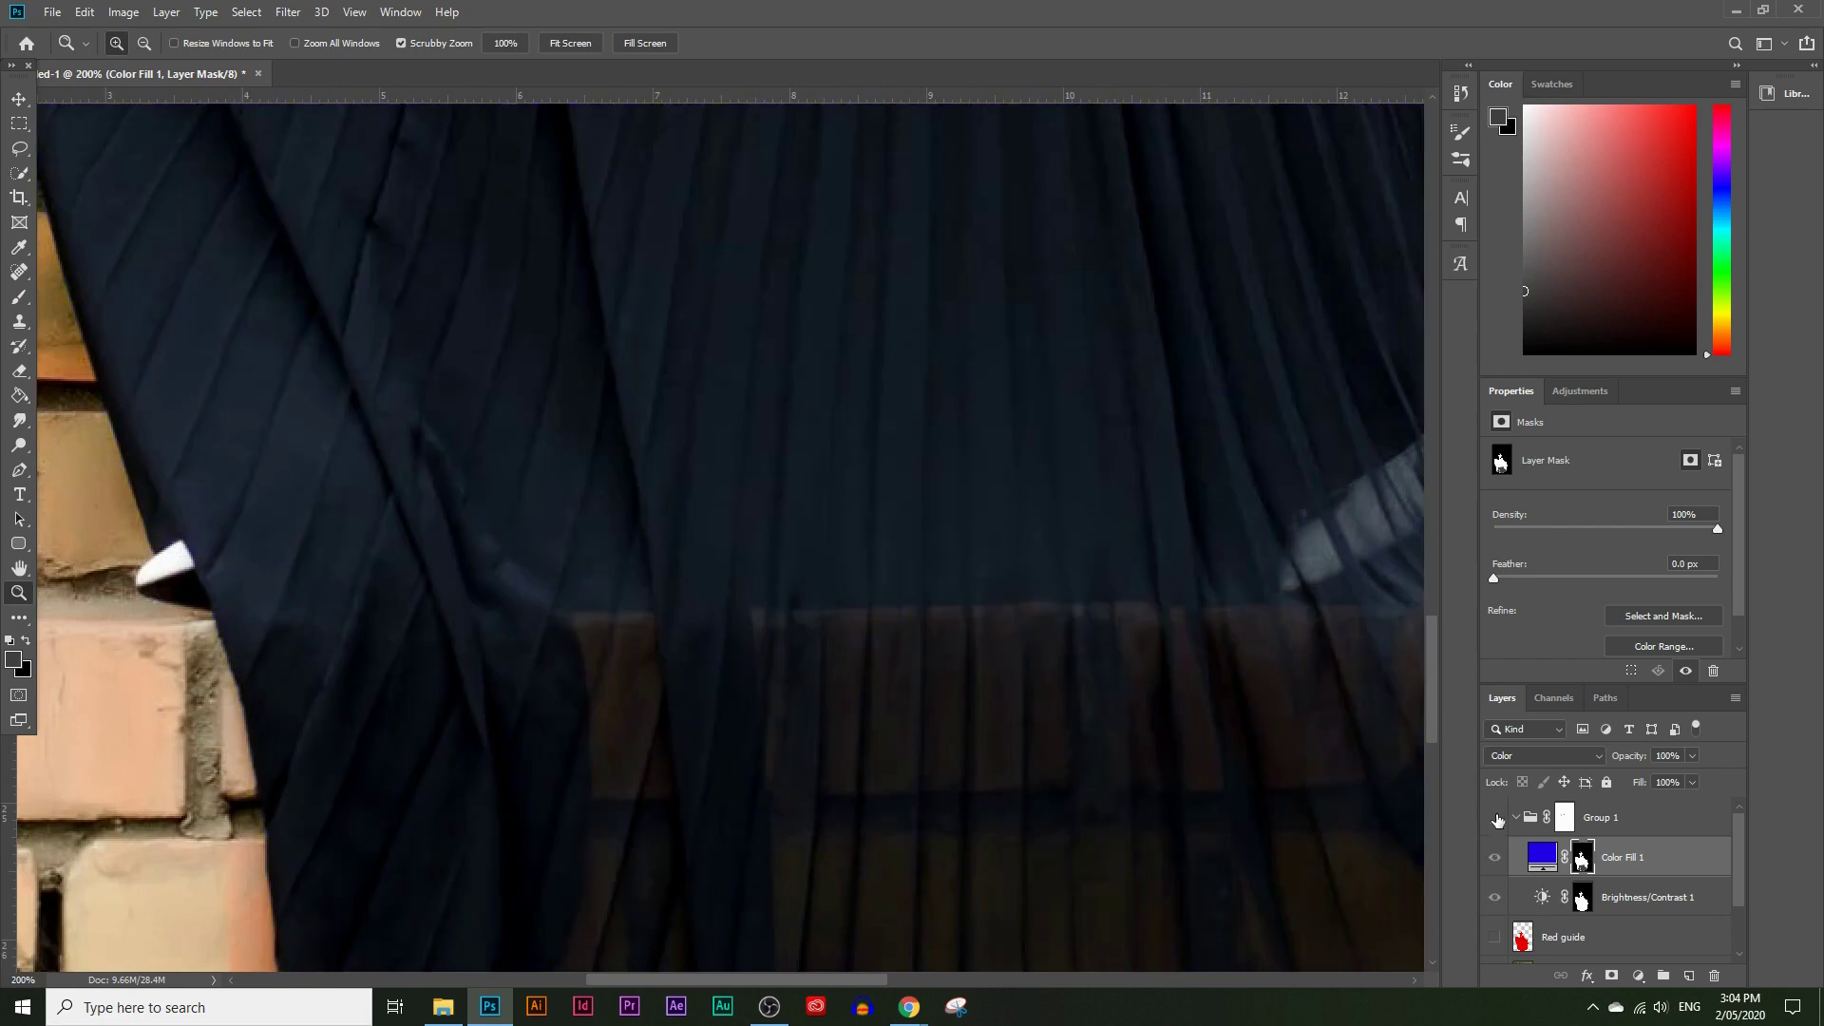
pyautogui.click(1495, 821)
# Step: Paint dark grey on the mask at the small brick corner below the ledge line with a 15 px Brush at 90% hardness
pyautogui.click(86, 43)
pyautogui.click(18, 123)
pyautogui.click(19, 298)
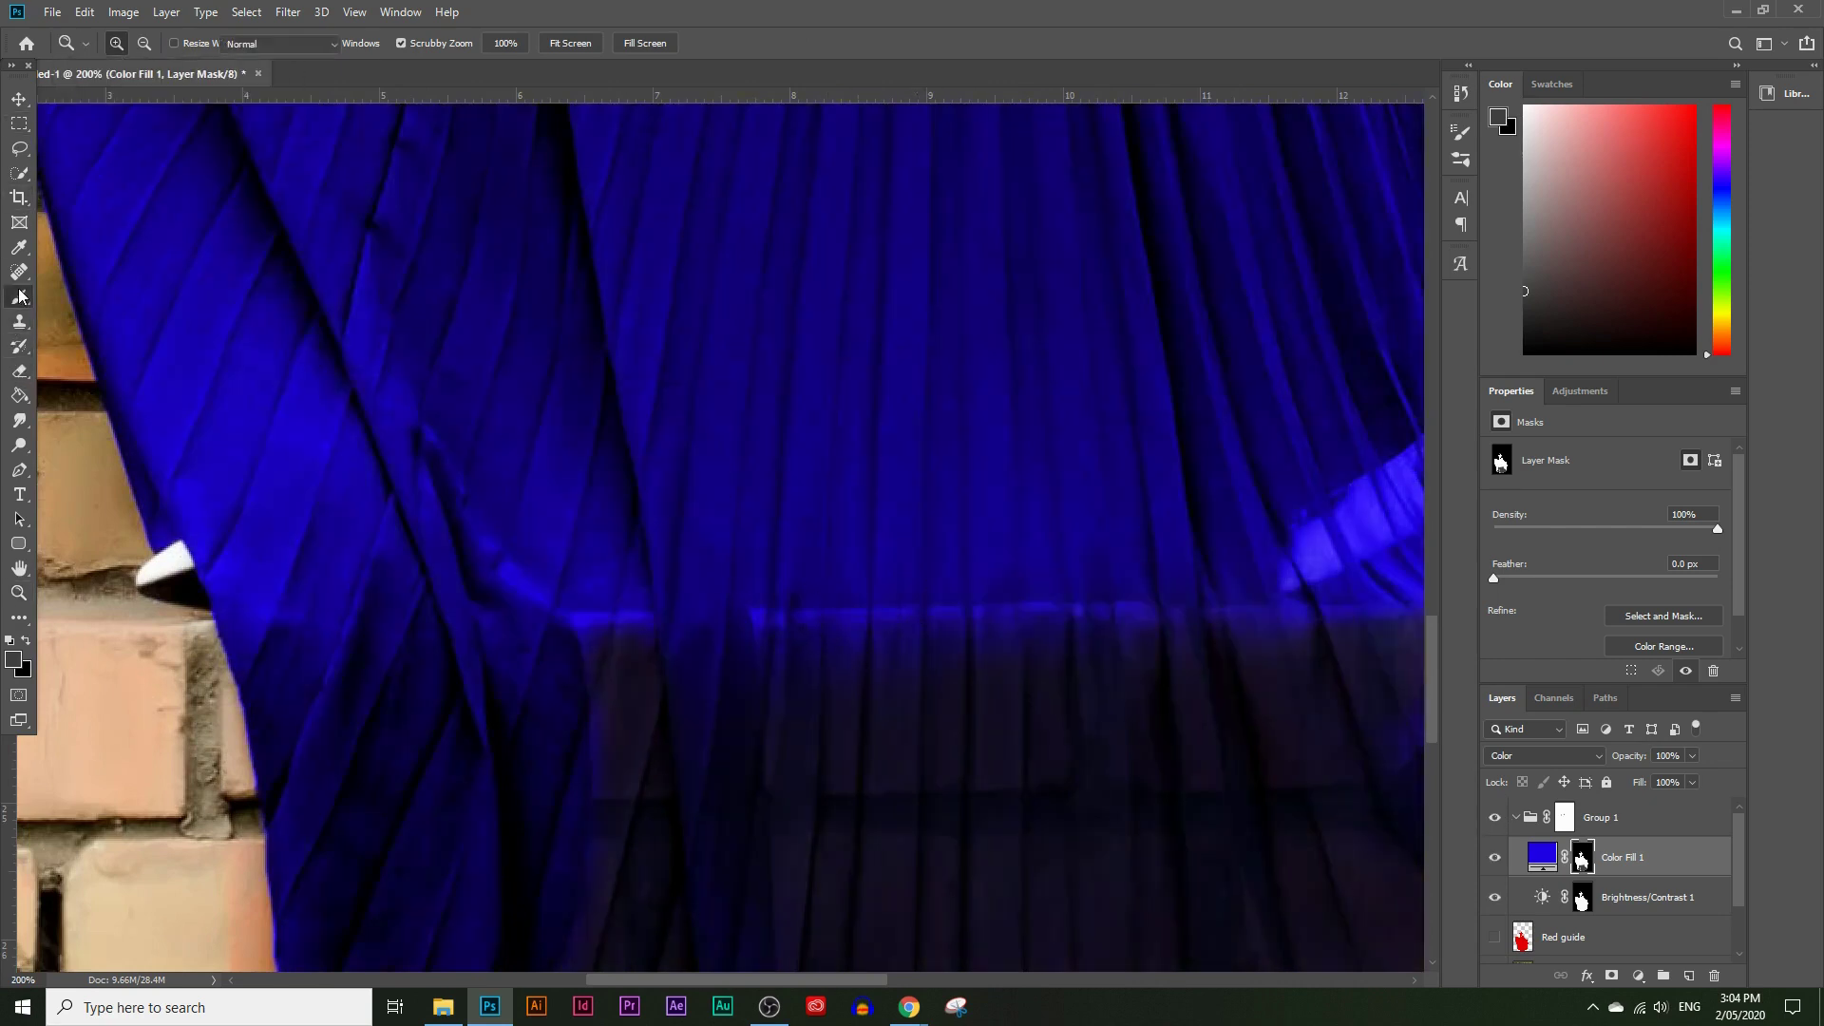
pyautogui.click(140, 47)
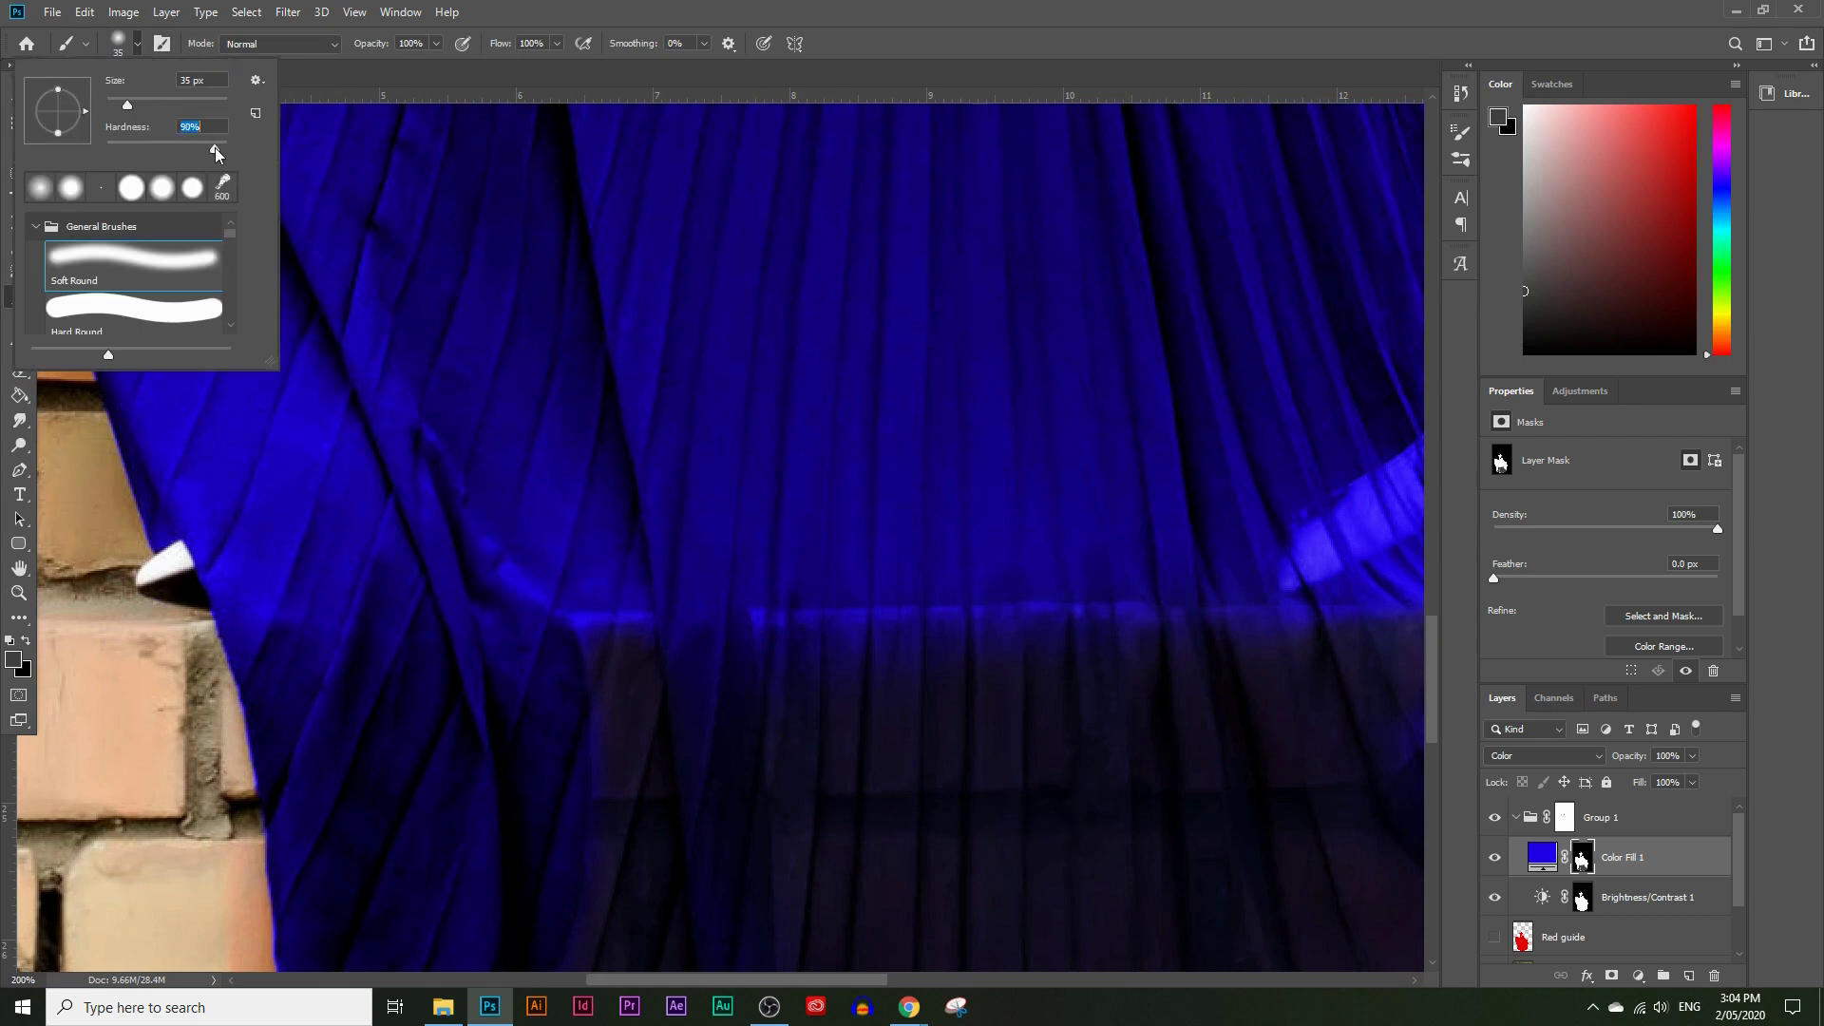
pyautogui.click(3, 492)
pyautogui.press('[')
pyautogui.press('[')
pyautogui.moveTo(606, 644); pyautogui.dragTo(640, 648)
pyautogui.press('[')
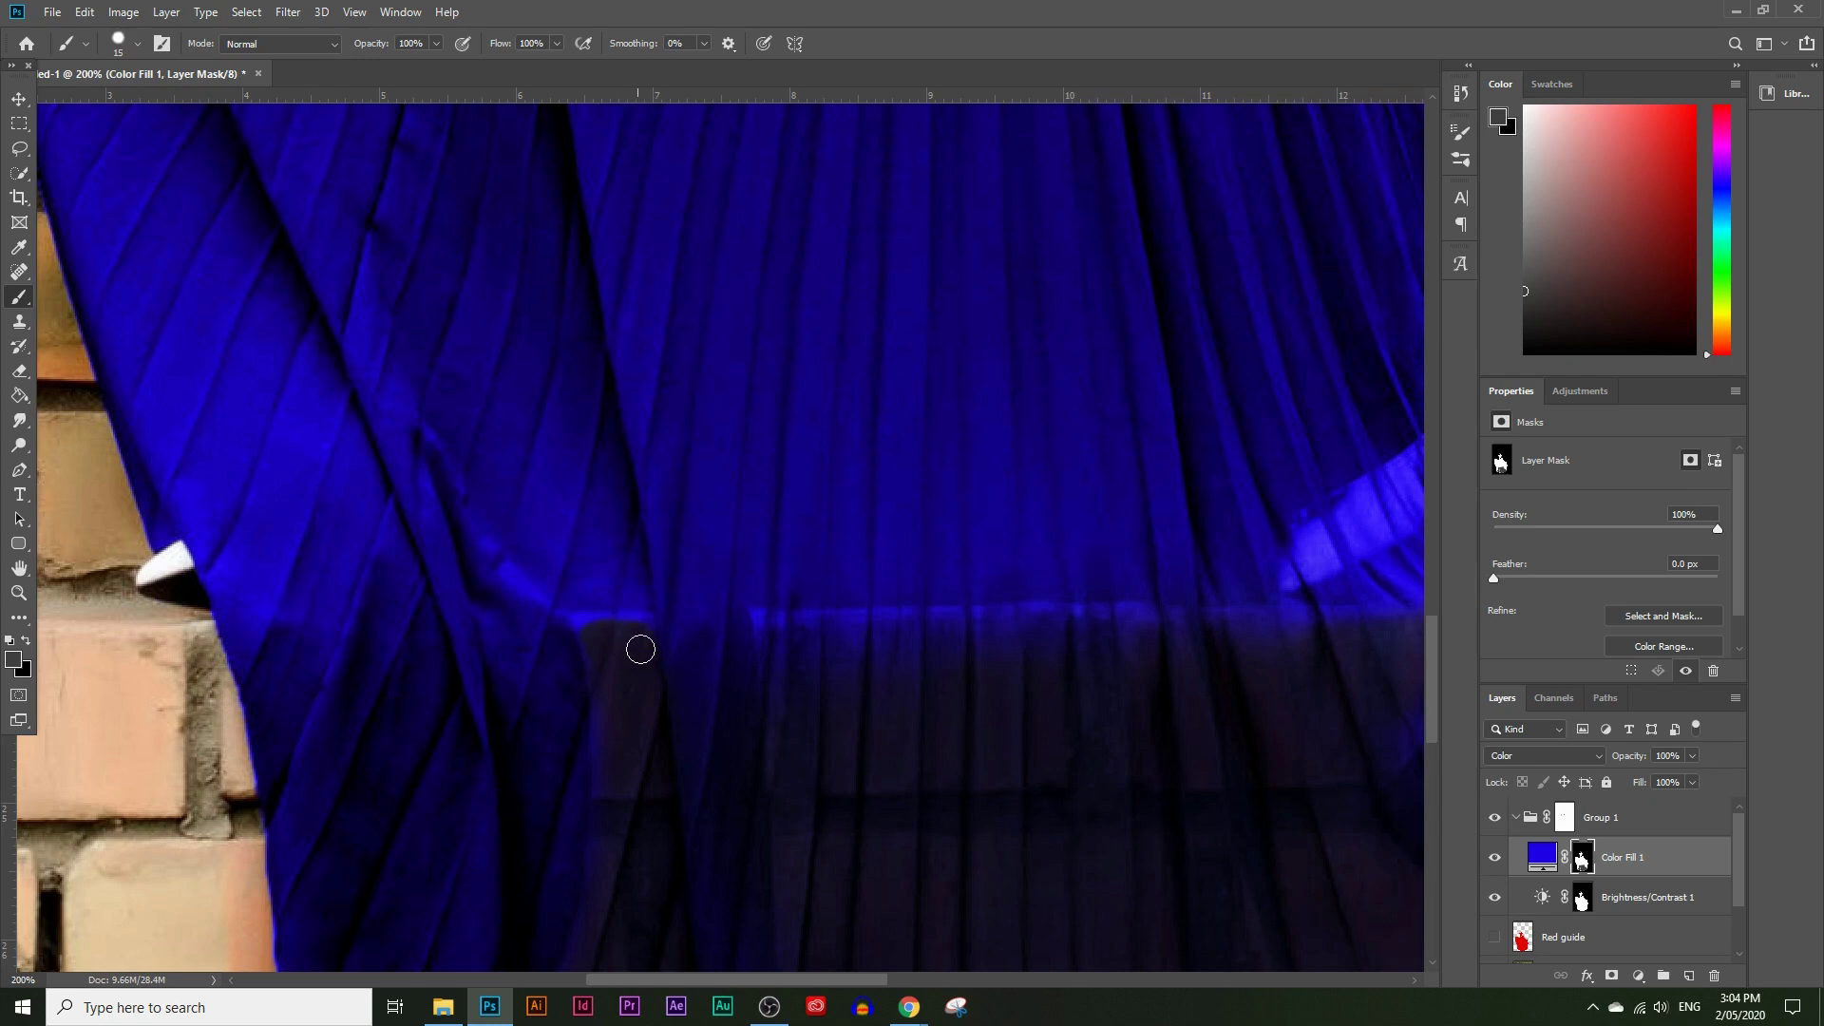
# Step: Extend the dark grey on Color Fill 1's mask along the underside of the ledge line, using the Brush at 15 px and 45 px
pyautogui.click(136, 44)
pyautogui.press('Return')
pyautogui.moveTo(785, 635)
pyautogui.mouseDown()
pyautogui.moveTo(823, 647)
pyautogui.moveTo(794, 651)
pyautogui.moveTo(795, 681)
pyautogui.moveTo(775, 644)
pyautogui.moveTo(881, 638)
pyautogui.mouseUp()
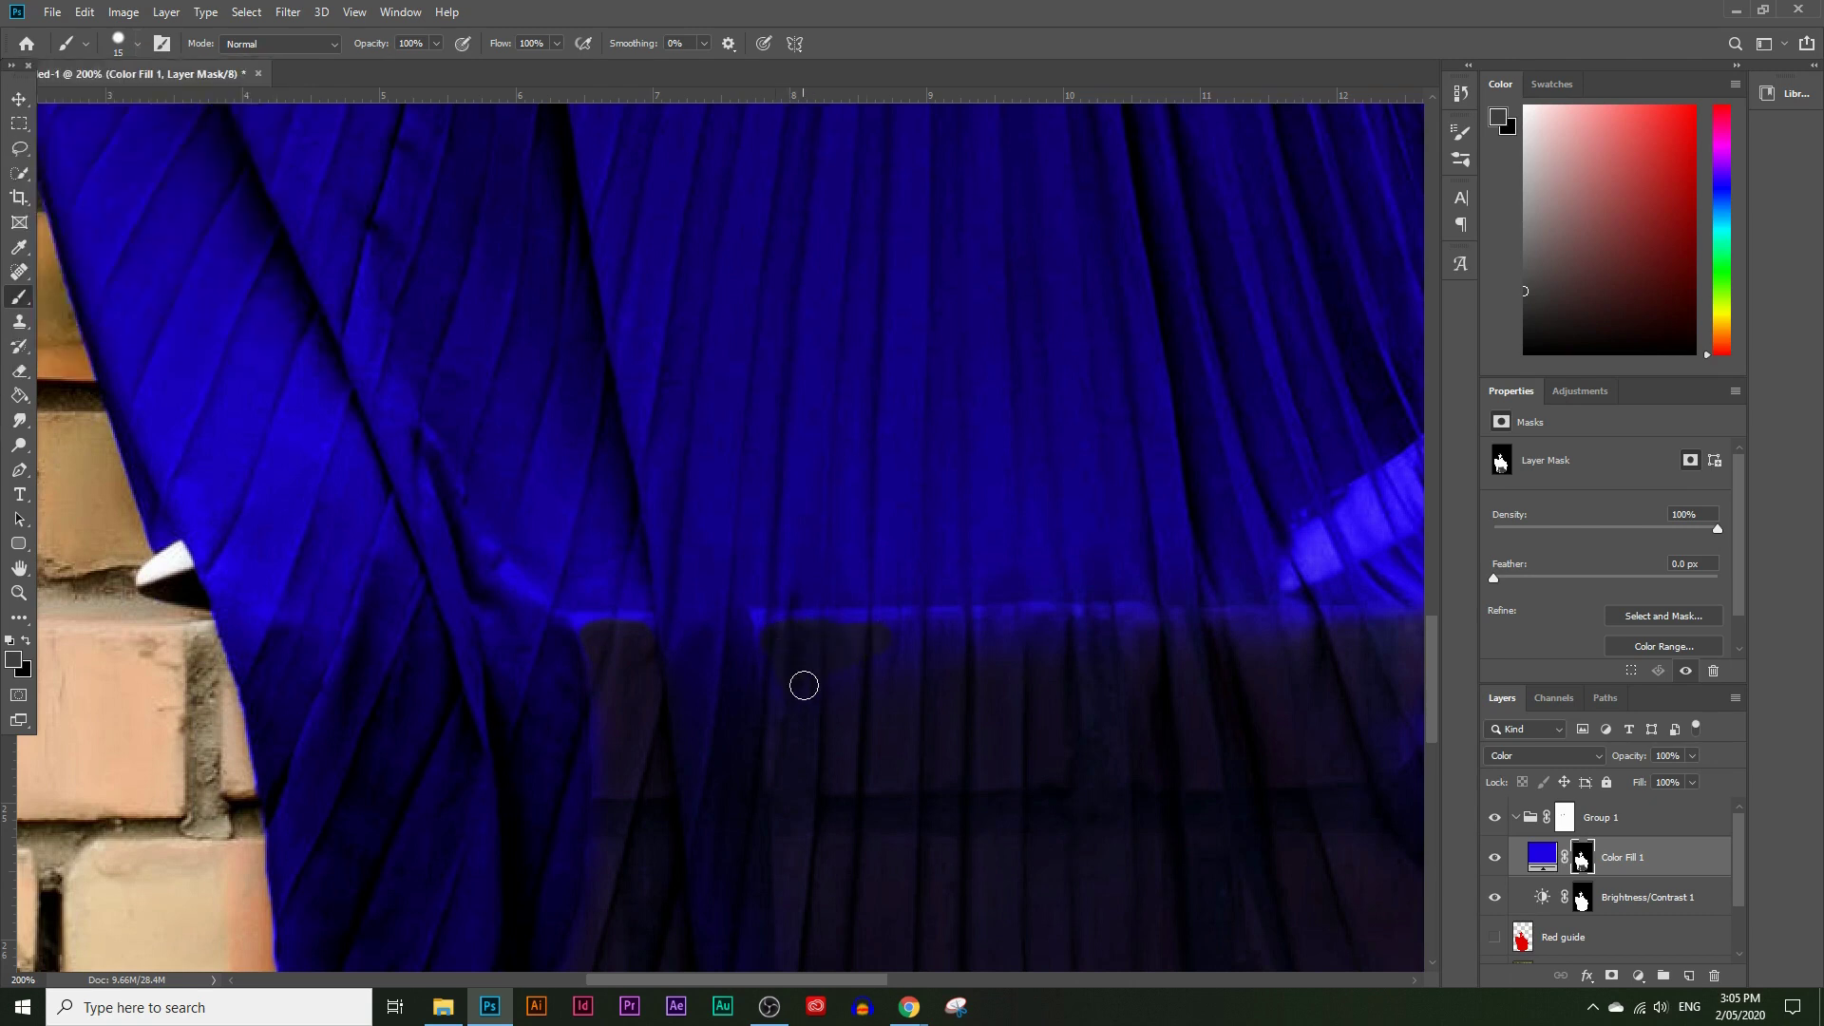
pyautogui.press(']')
pyautogui.press(']')
pyautogui.press(']')
pyautogui.press(']')
pyautogui.press(']')
pyautogui.press(']')
pyautogui.moveTo(815, 684)
pyautogui.mouseDown()
pyautogui.moveTo(920, 652)
pyautogui.moveTo(1285, 653)
pyautogui.mouseUp()
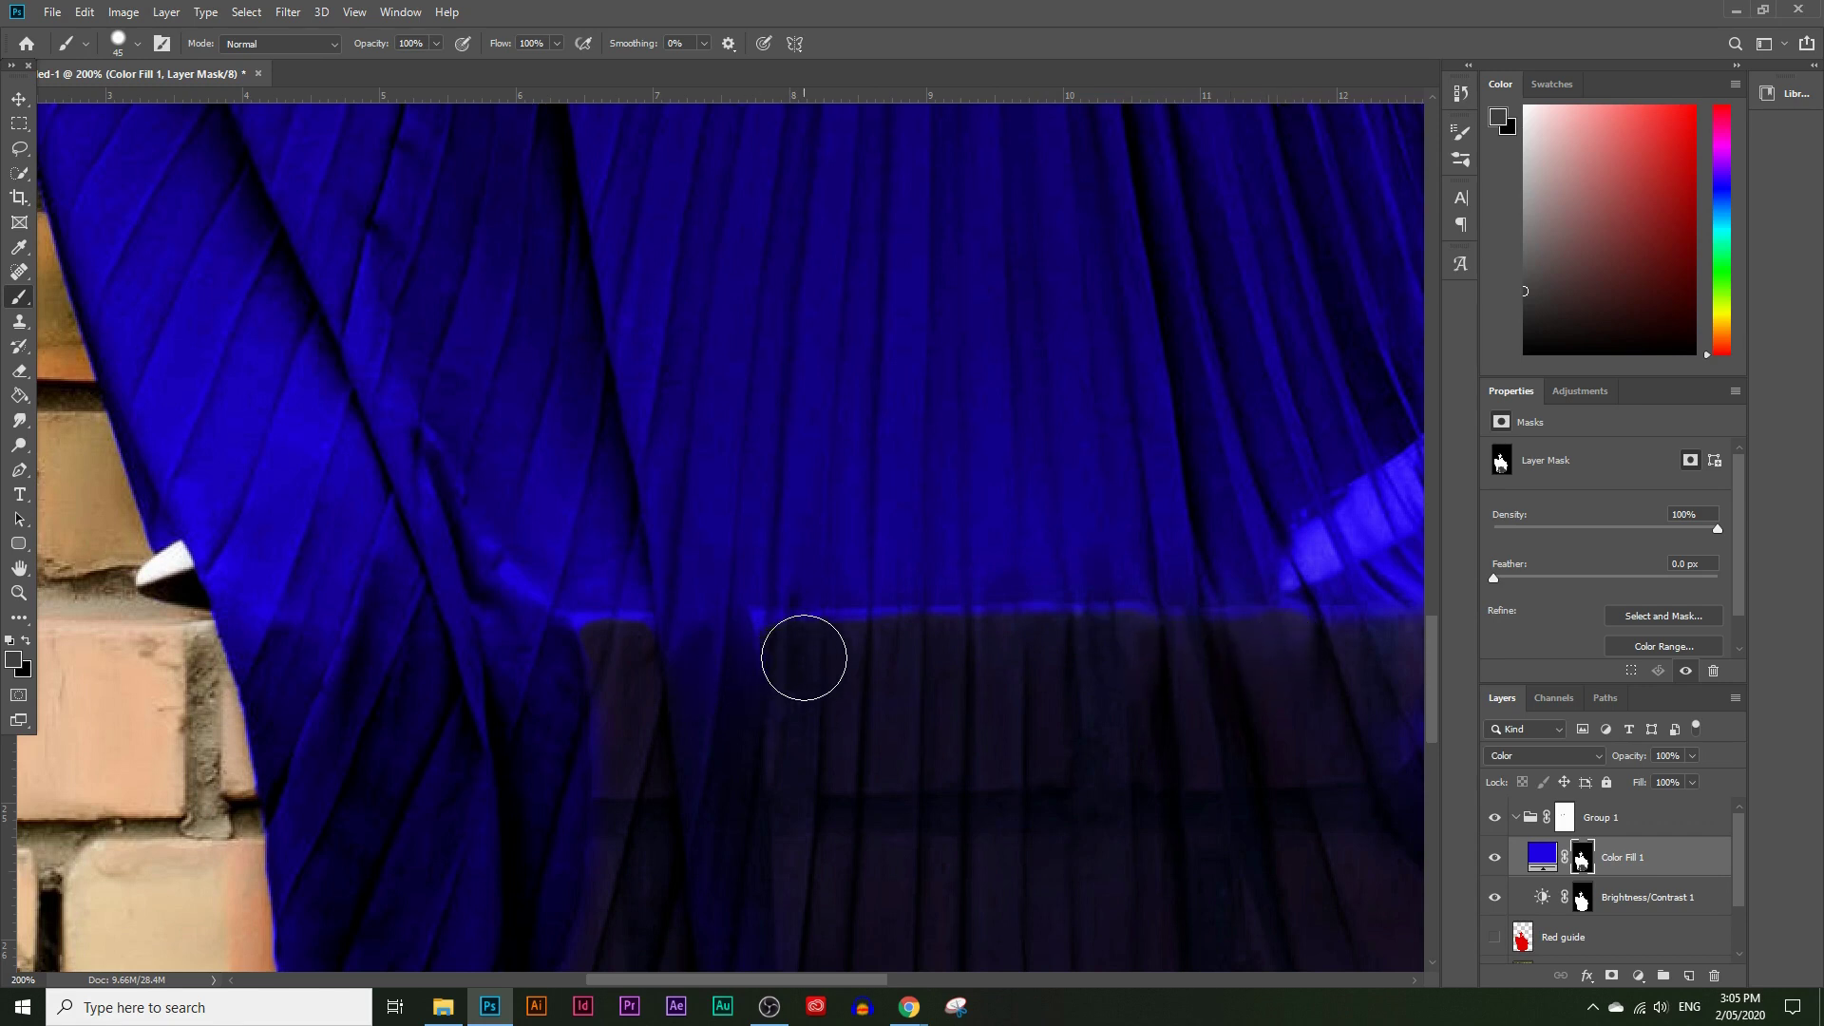
# Step: Soften the Brush to 46% hardness at 35 px and touch up the mask at the ledge line's corner
pyautogui.press('[')
pyautogui.press('[')
pyautogui.click(138, 44)
pyautogui.moveTo(198, 150); pyautogui.dragTo(178, 150)
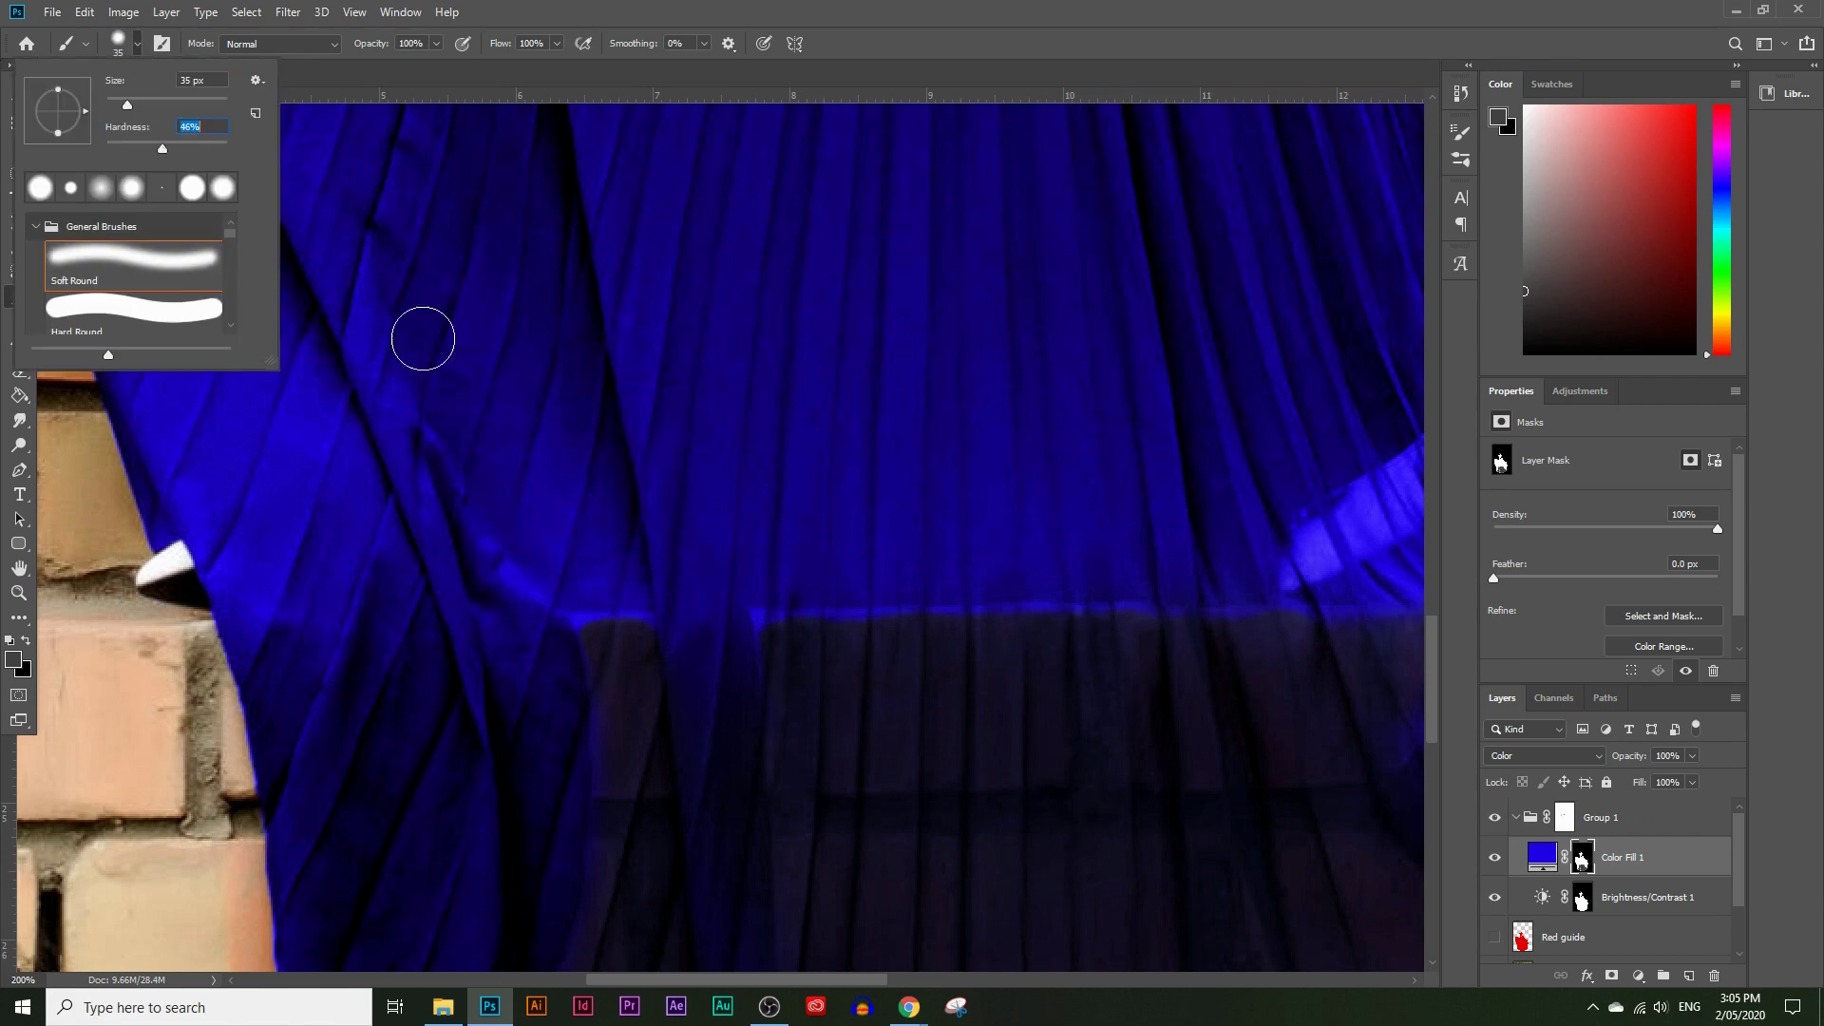
pyautogui.click(790, 643)
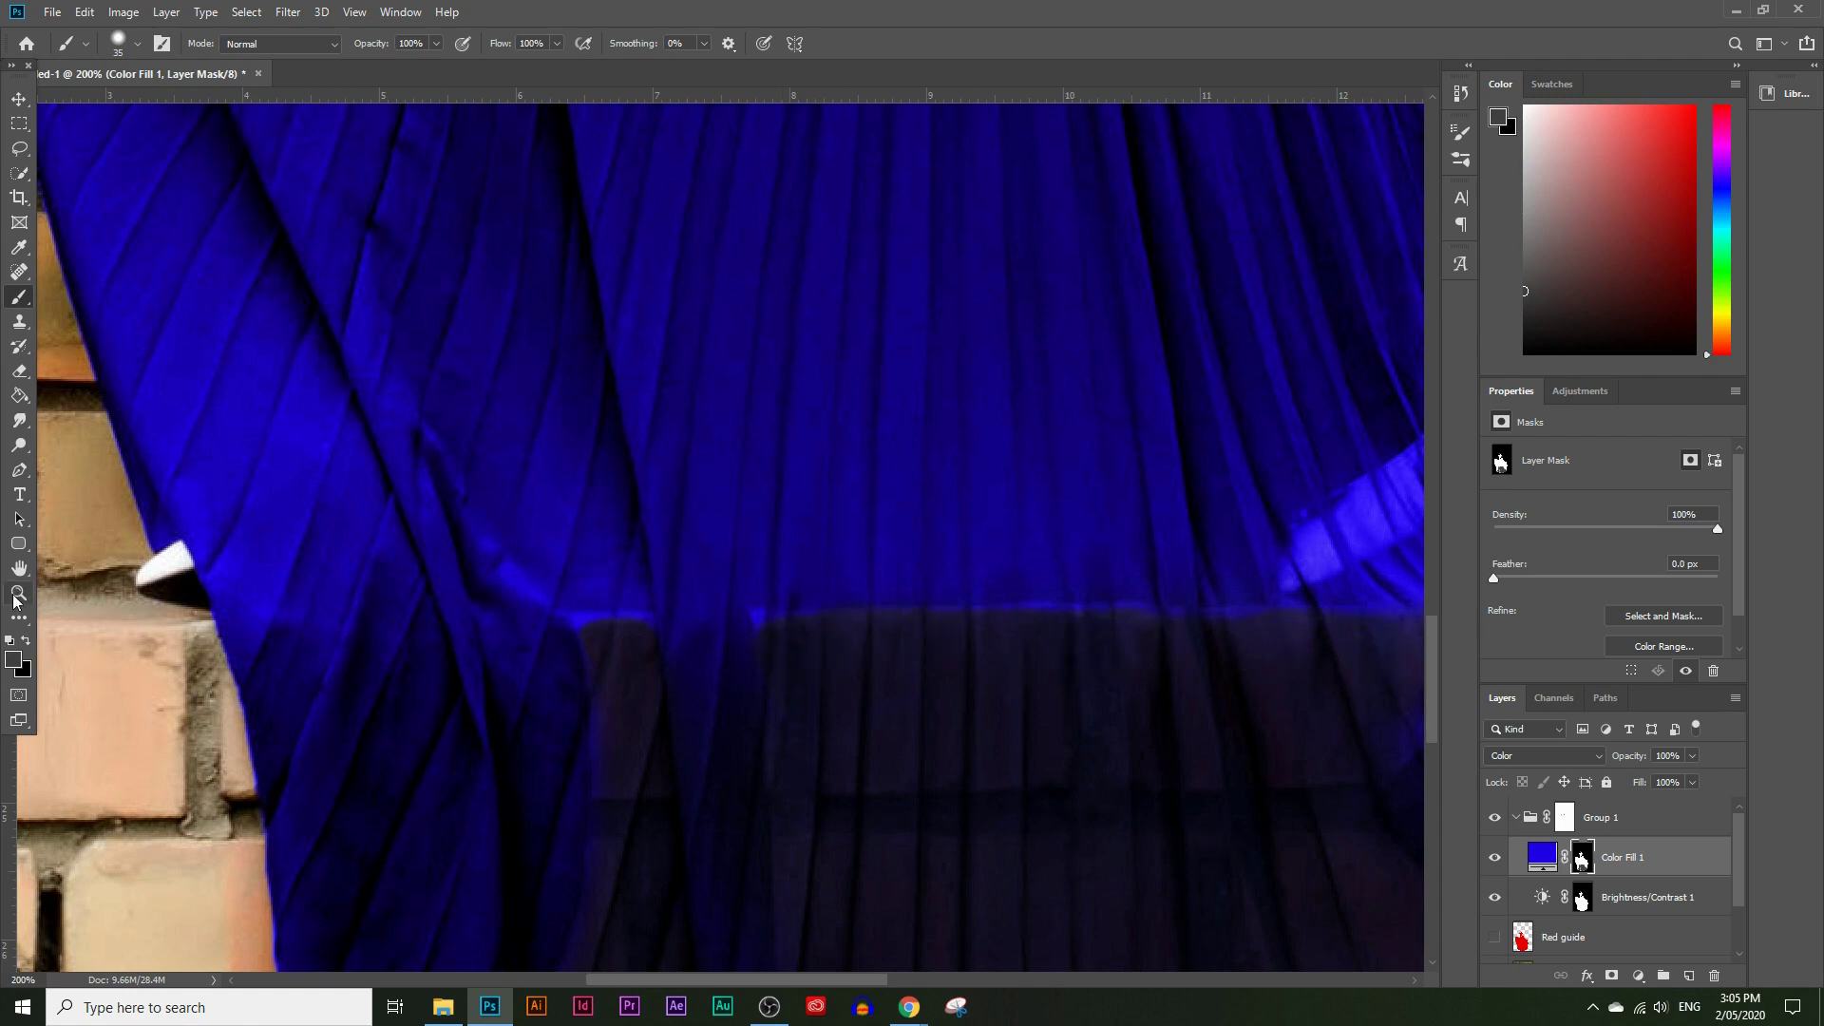
# Step: Examine the whole dress at a smaller zoom to check the refined mask in the sheer hem area
pyautogui.press('z')
pyautogui.keyDown('alt'); pyautogui.click(912, 684); pyautogui.keyUp('alt')
pyautogui.keyDown('alt'); pyautogui.click(990, 701); pyautogui.keyUp('alt')
pyautogui.keyDown('alt'); pyautogui.click(990, 702); pyautogui.keyUp('alt')
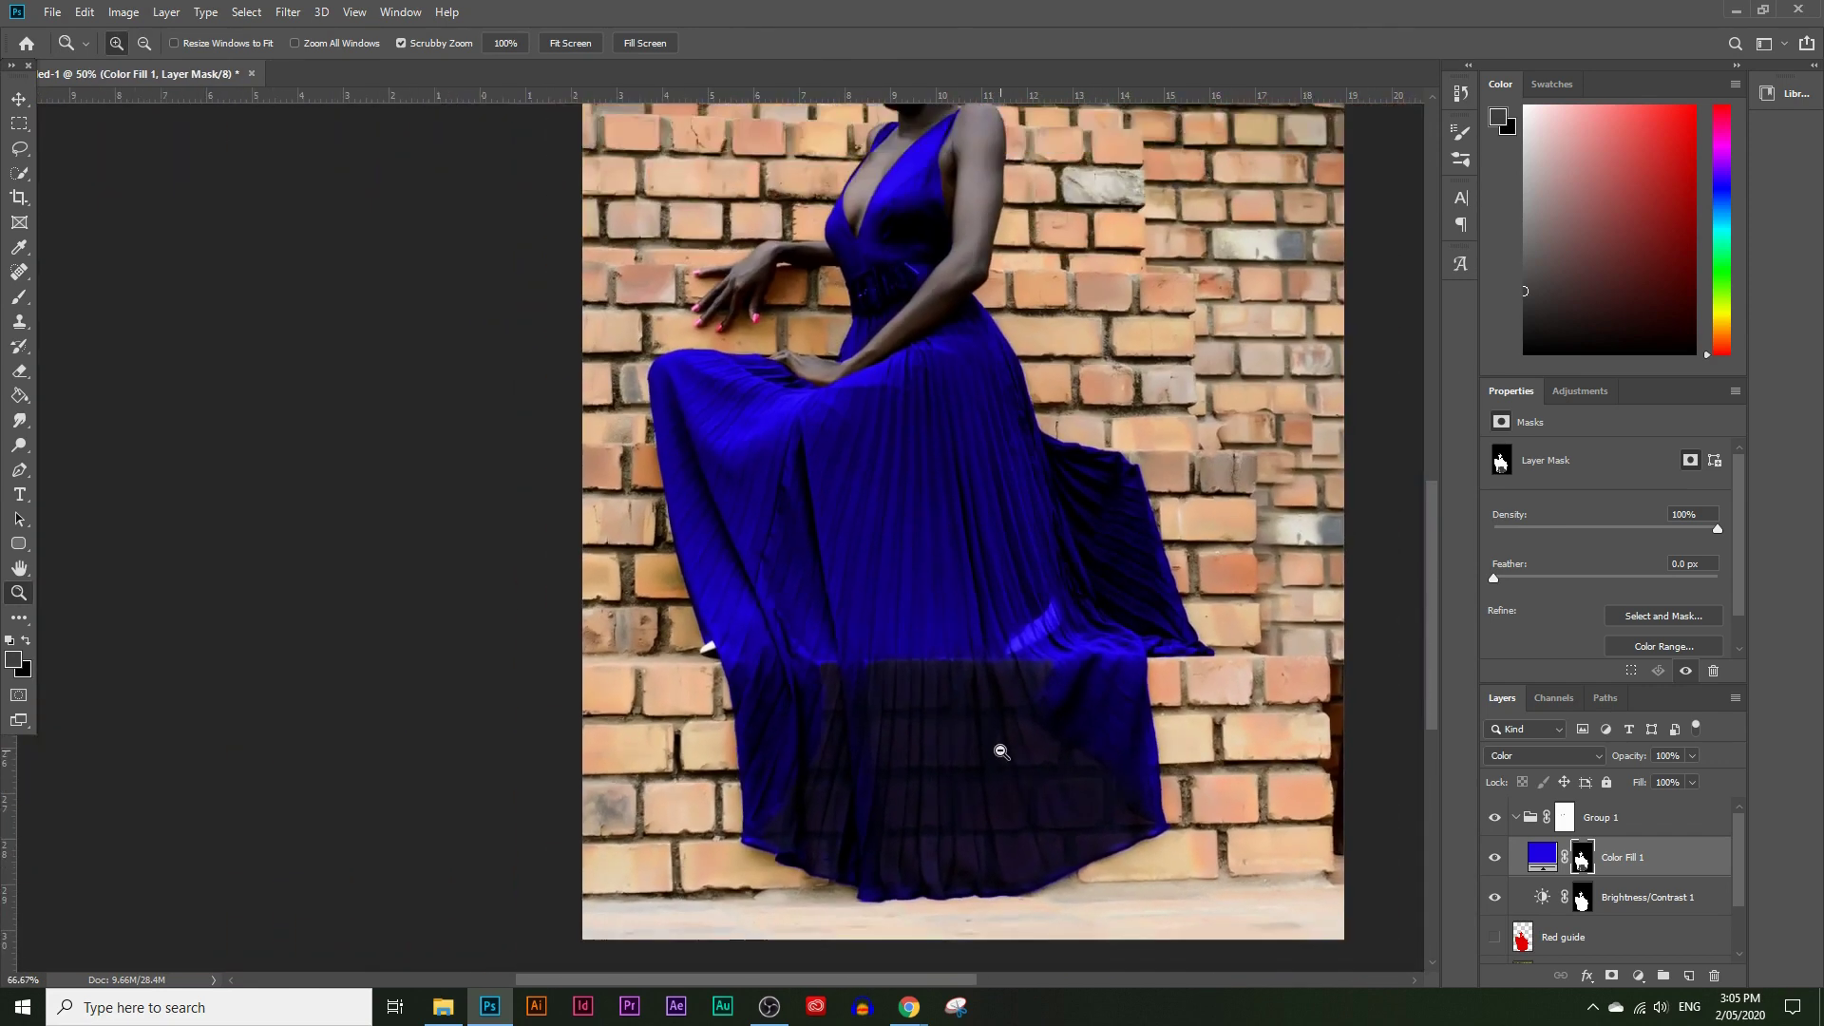
pyautogui.keyDown('alt'); pyautogui.click(998, 745); pyautogui.keyUp('alt')
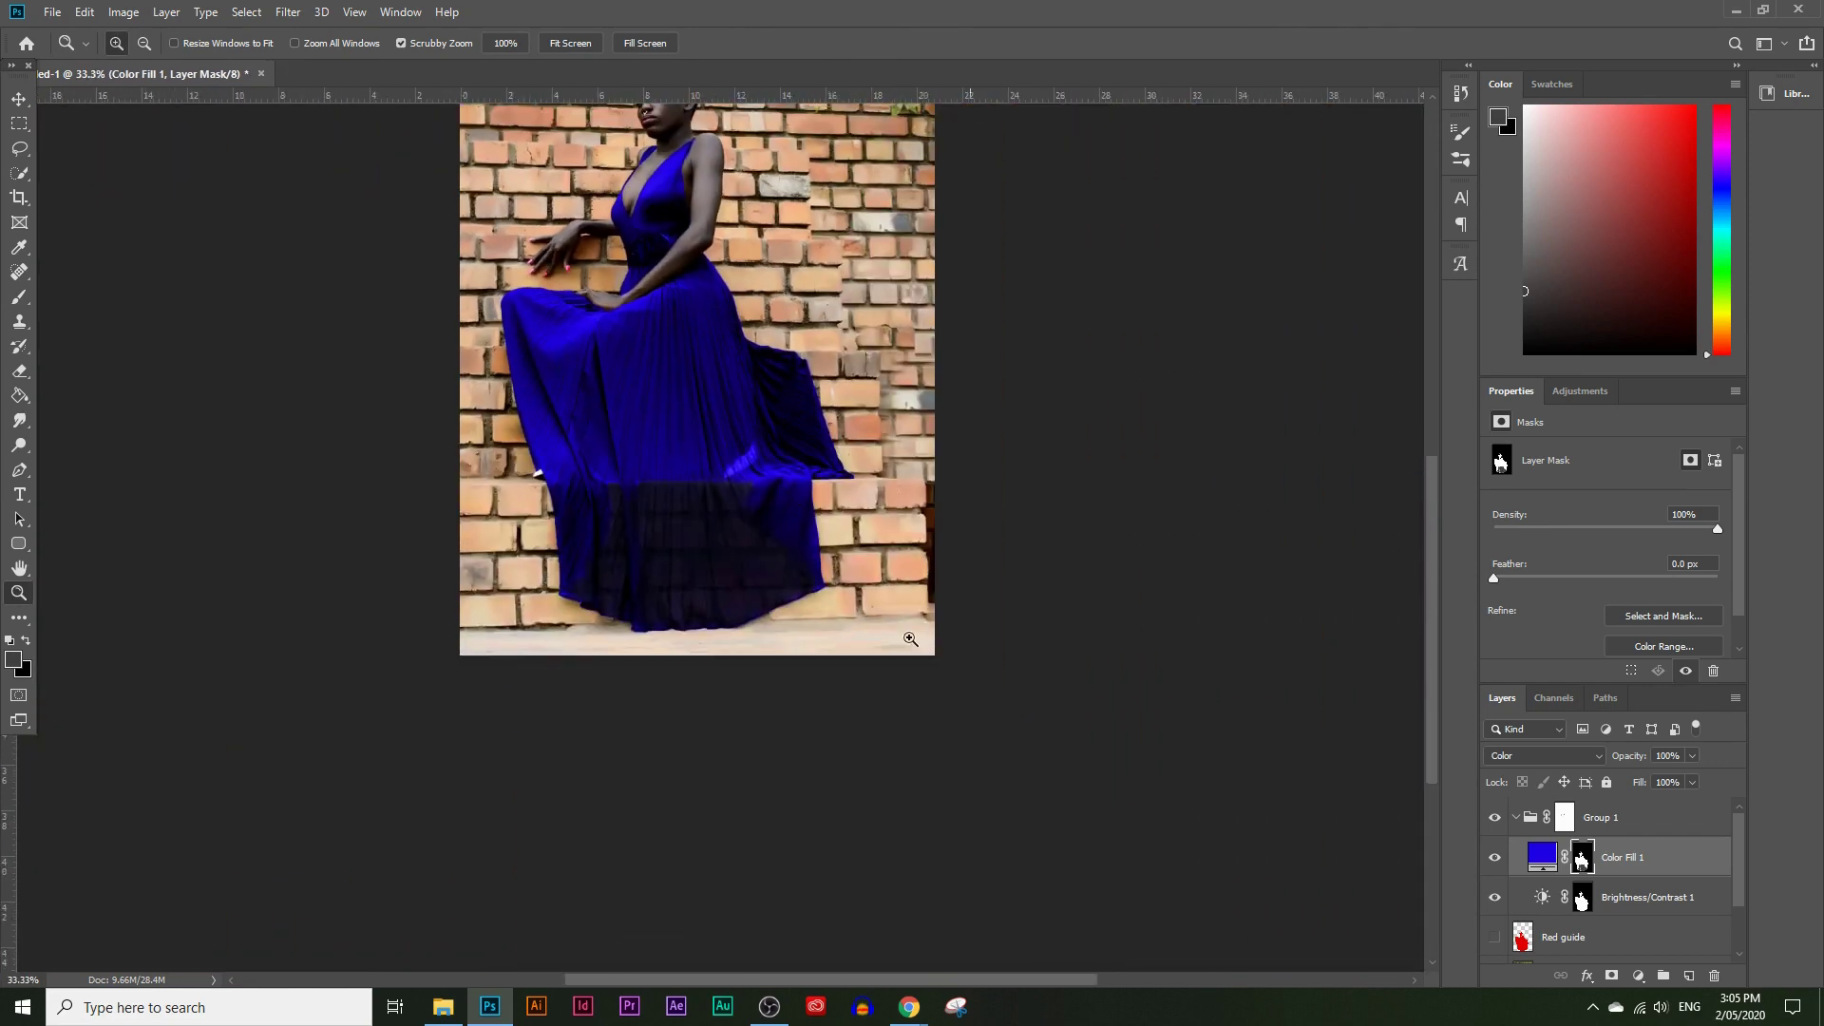
pyautogui.scroll(1, 651, 658)
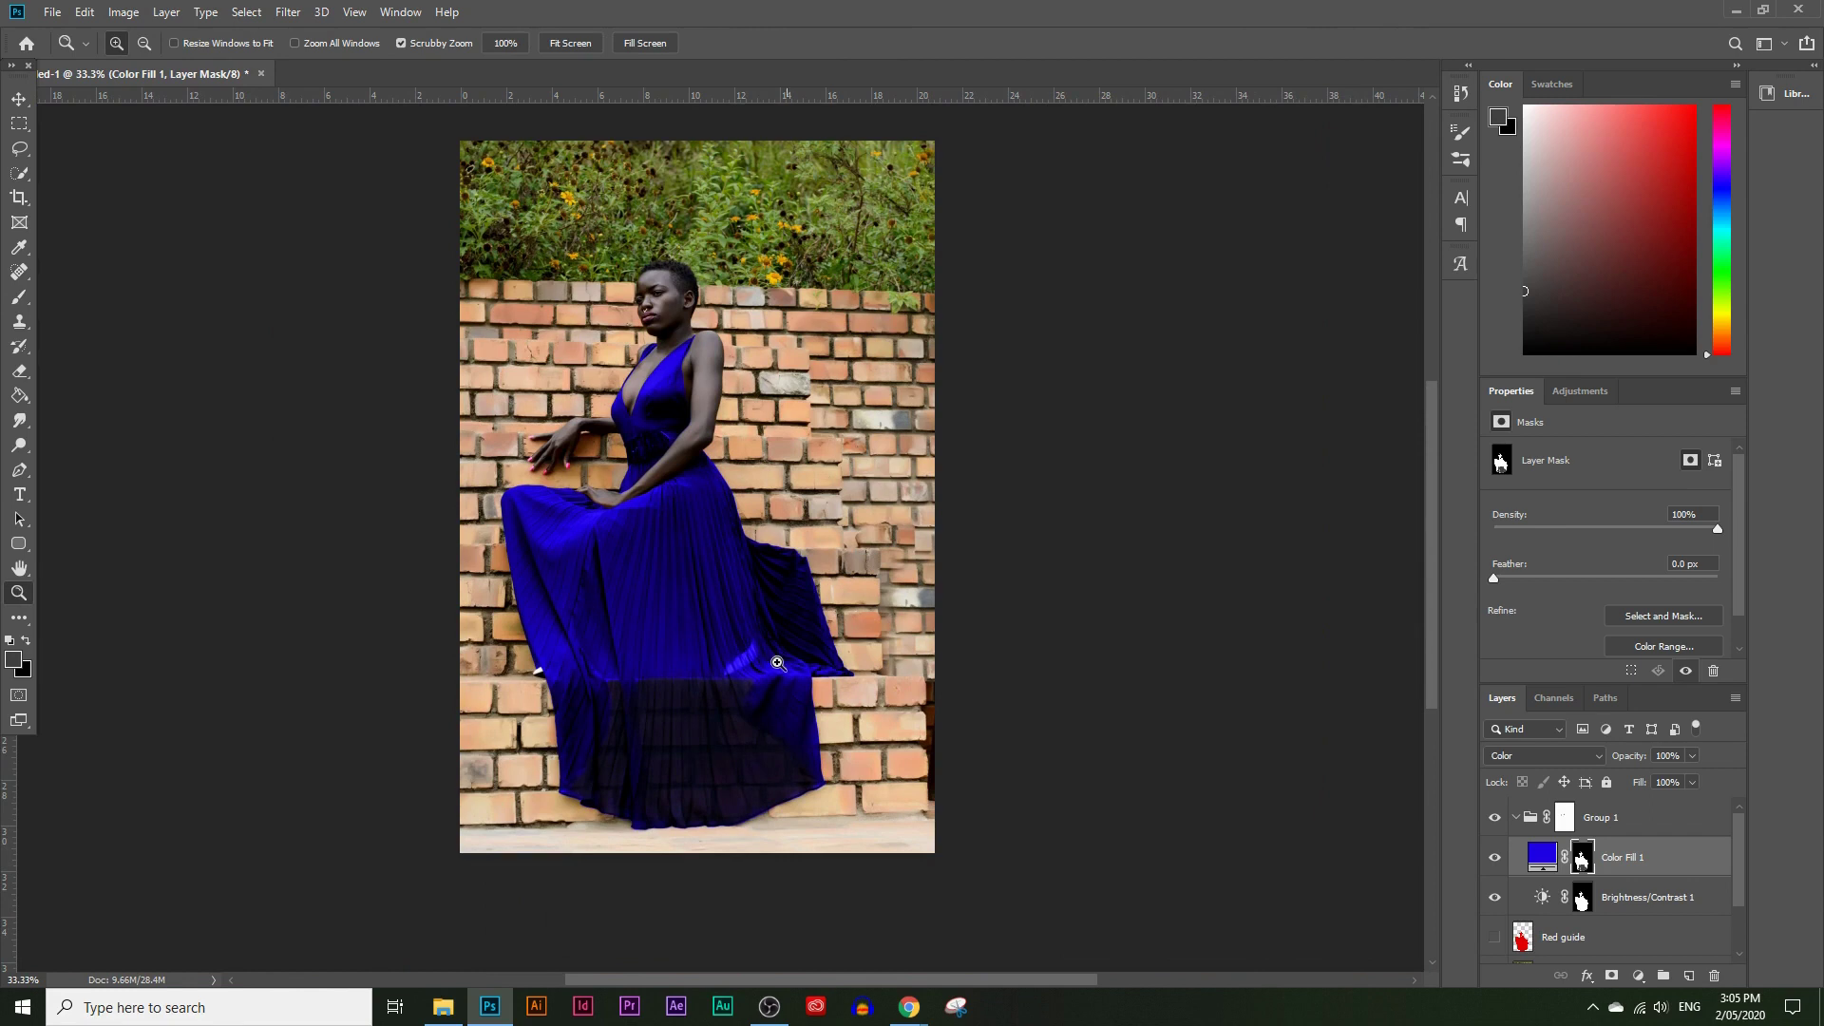
pyautogui.click(512, 400)
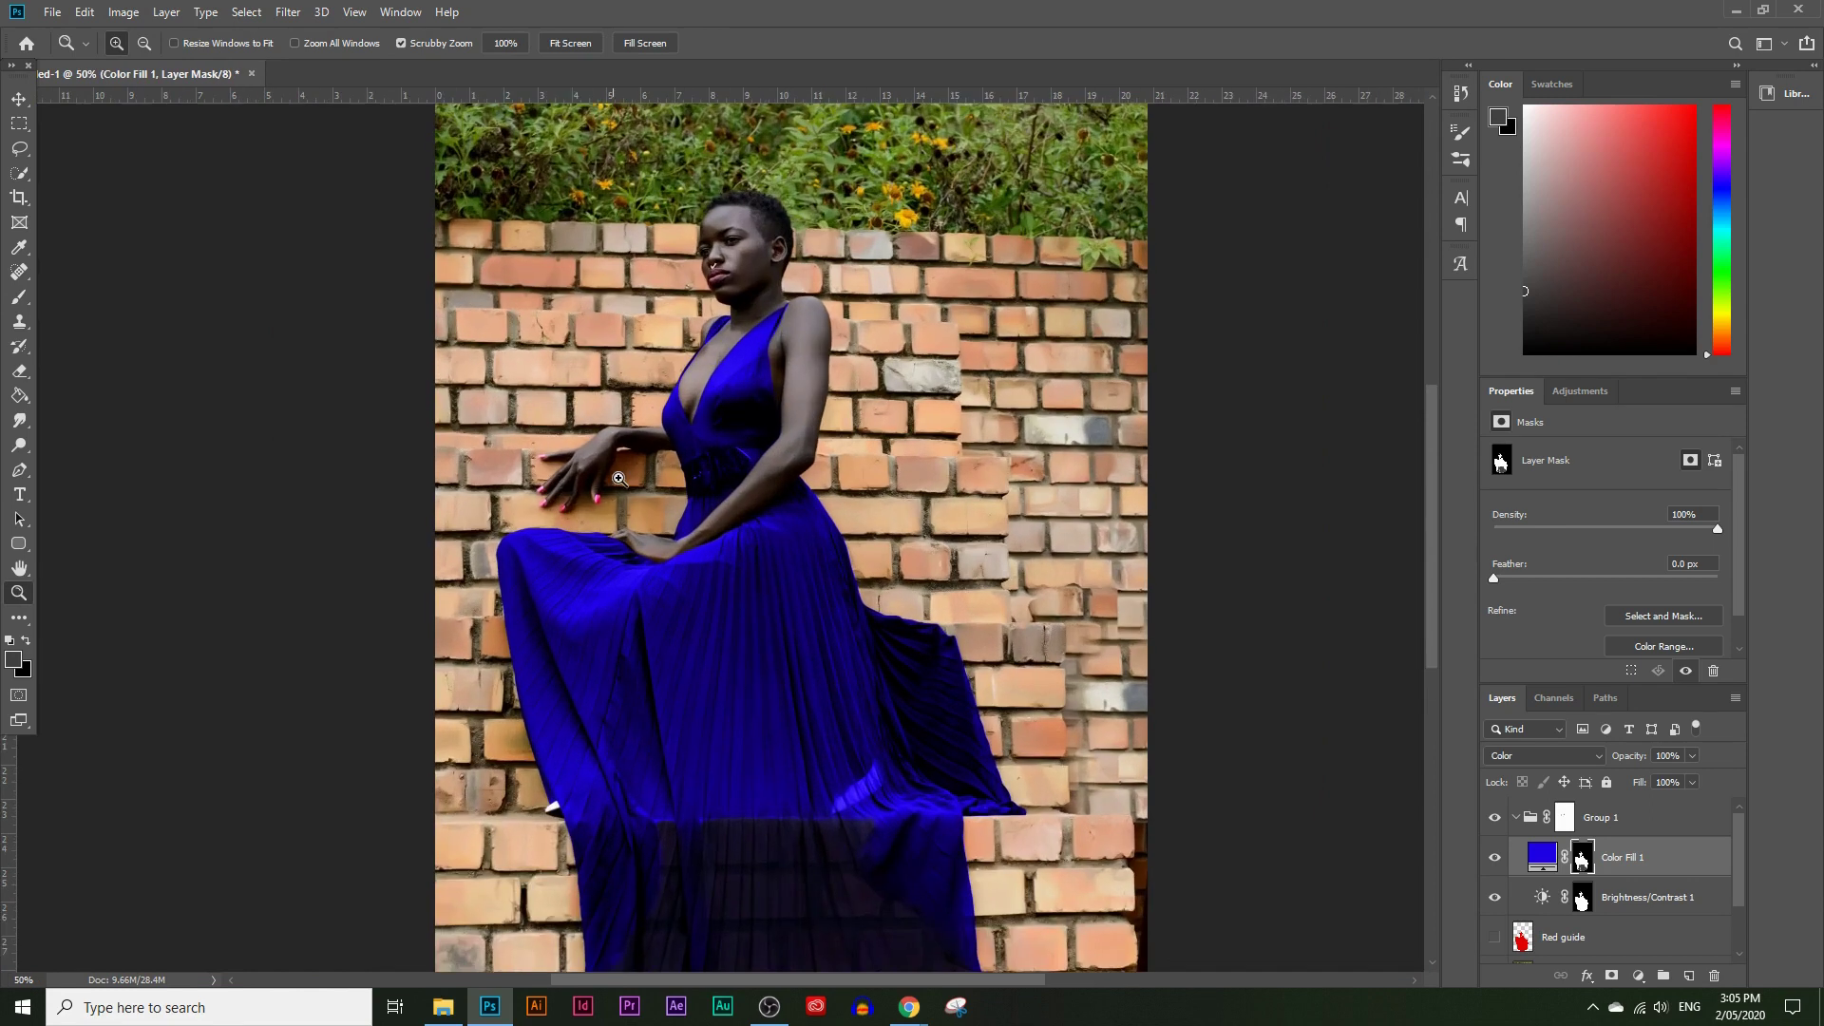
pyautogui.scroll(-1, 1104, 676)
# Step: Try different greens for the Color Fill 1 layer's colour and pick dark green #187c13
pyautogui.doubleClick(1541, 857)
pyautogui.click(1393, 589)
pyautogui.moveTo(1422, 543); pyautogui.dragTo(1422, 605)
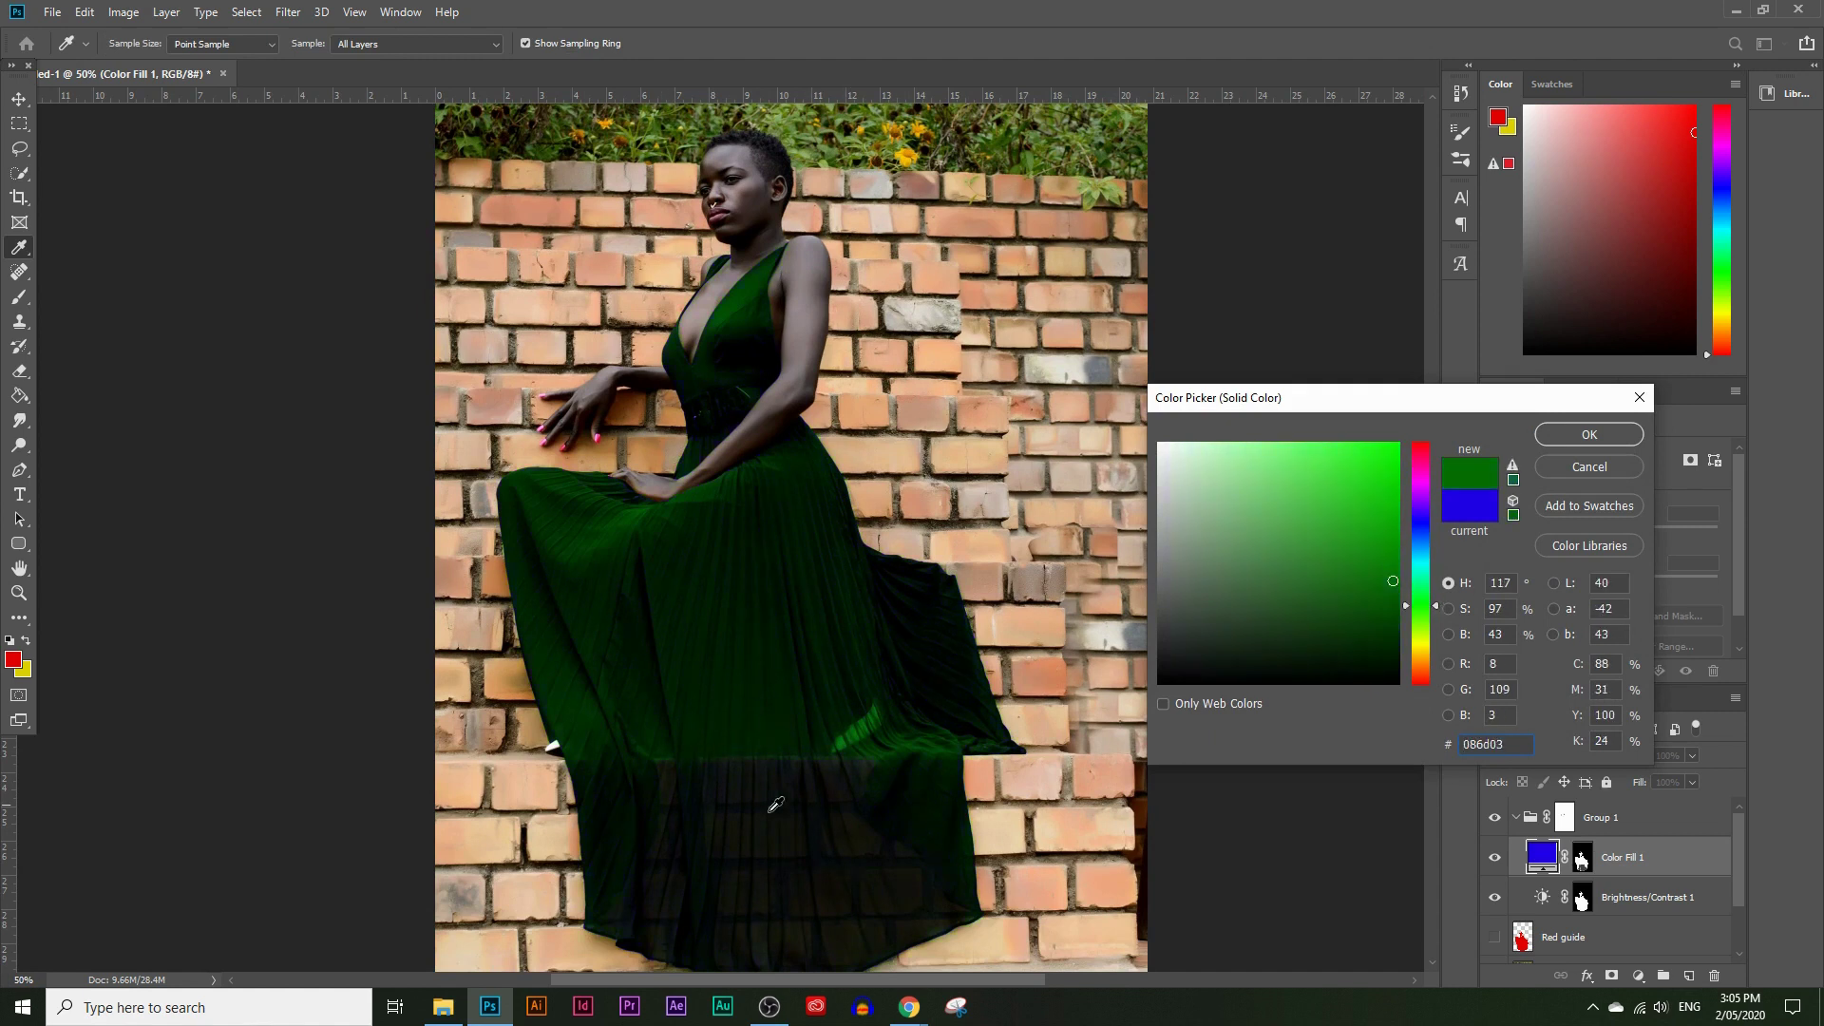
pyautogui.moveTo(1381, 522); pyautogui.dragTo(1409, 510)
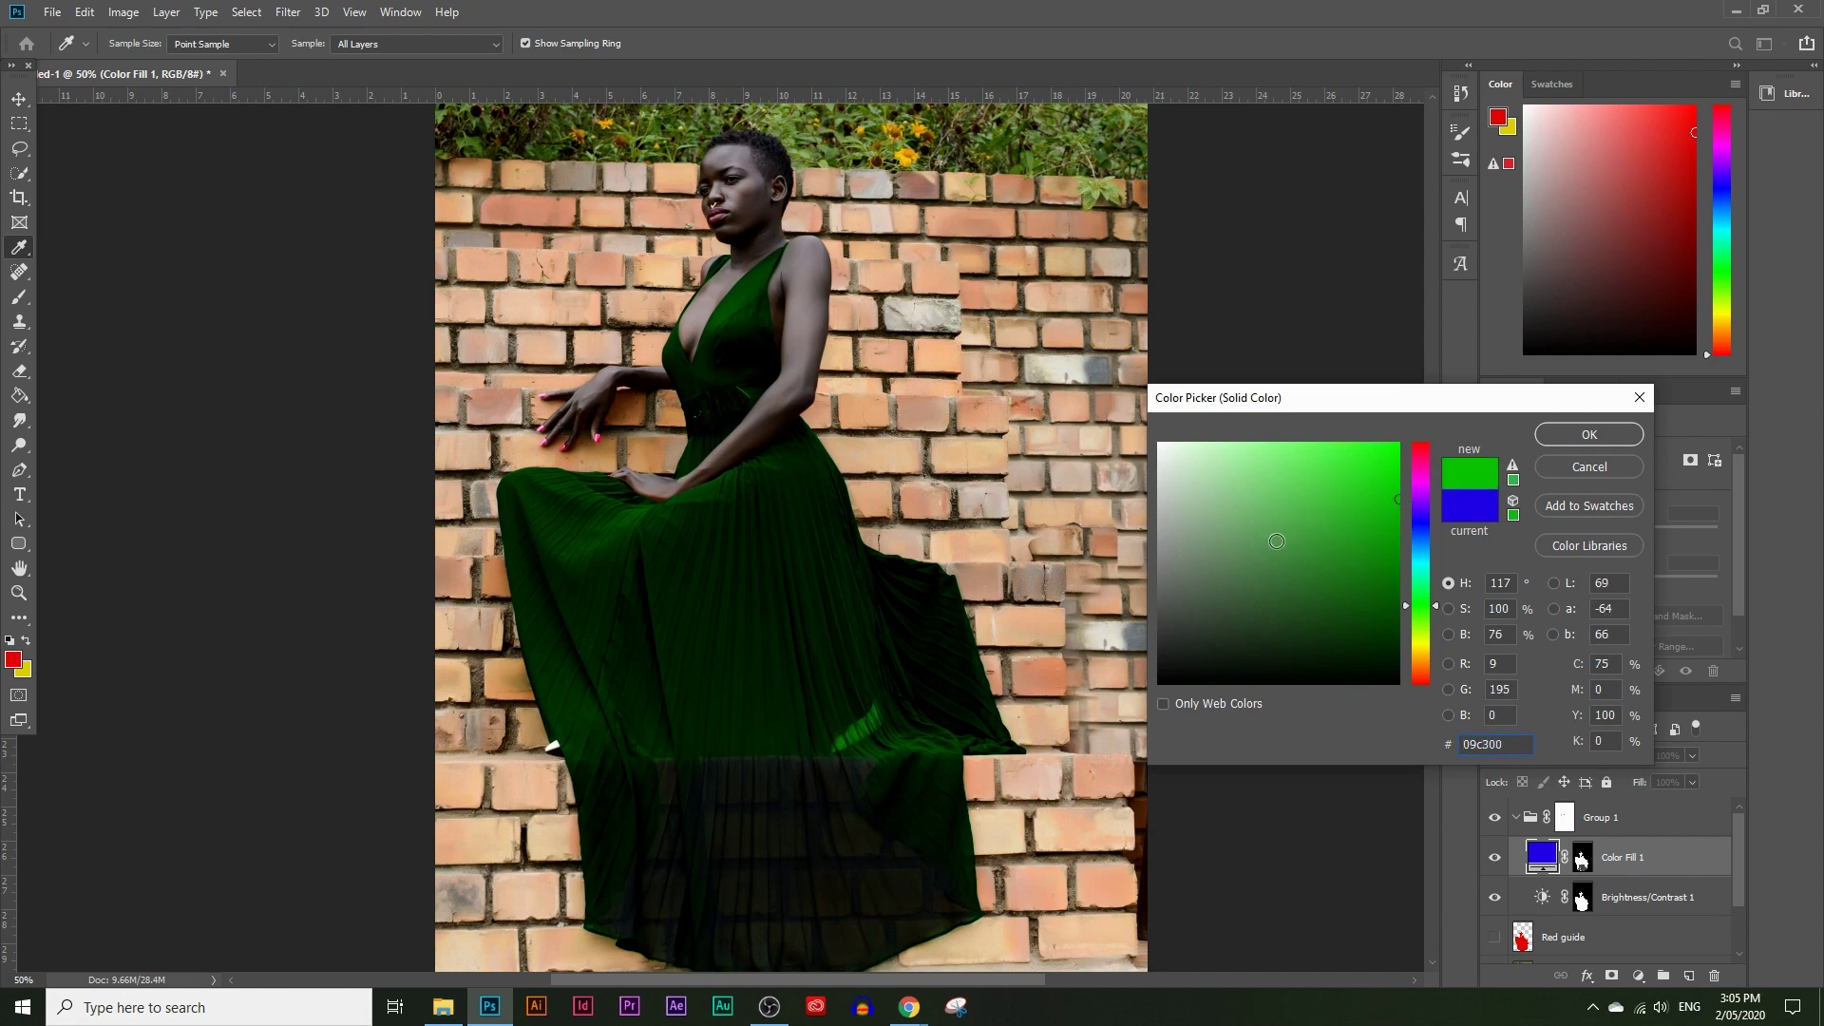
pyautogui.moveTo(1301, 567); pyautogui.dragTo(1362, 566)
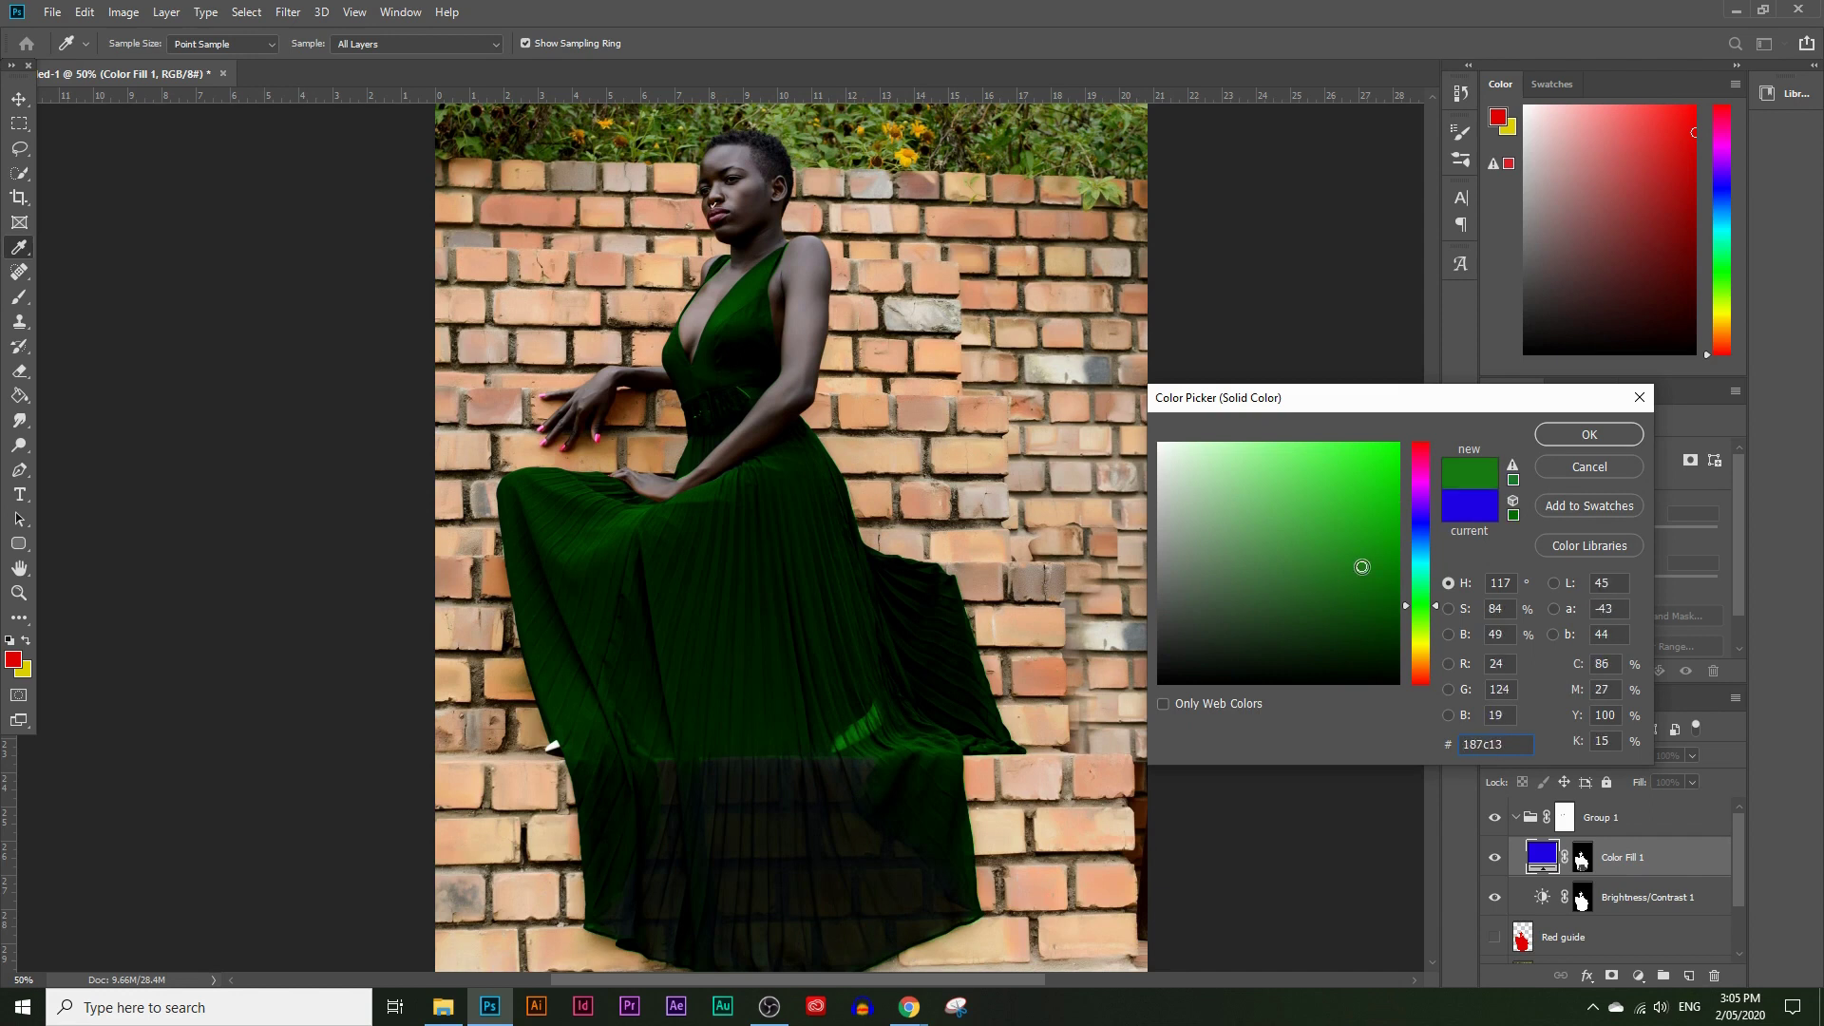